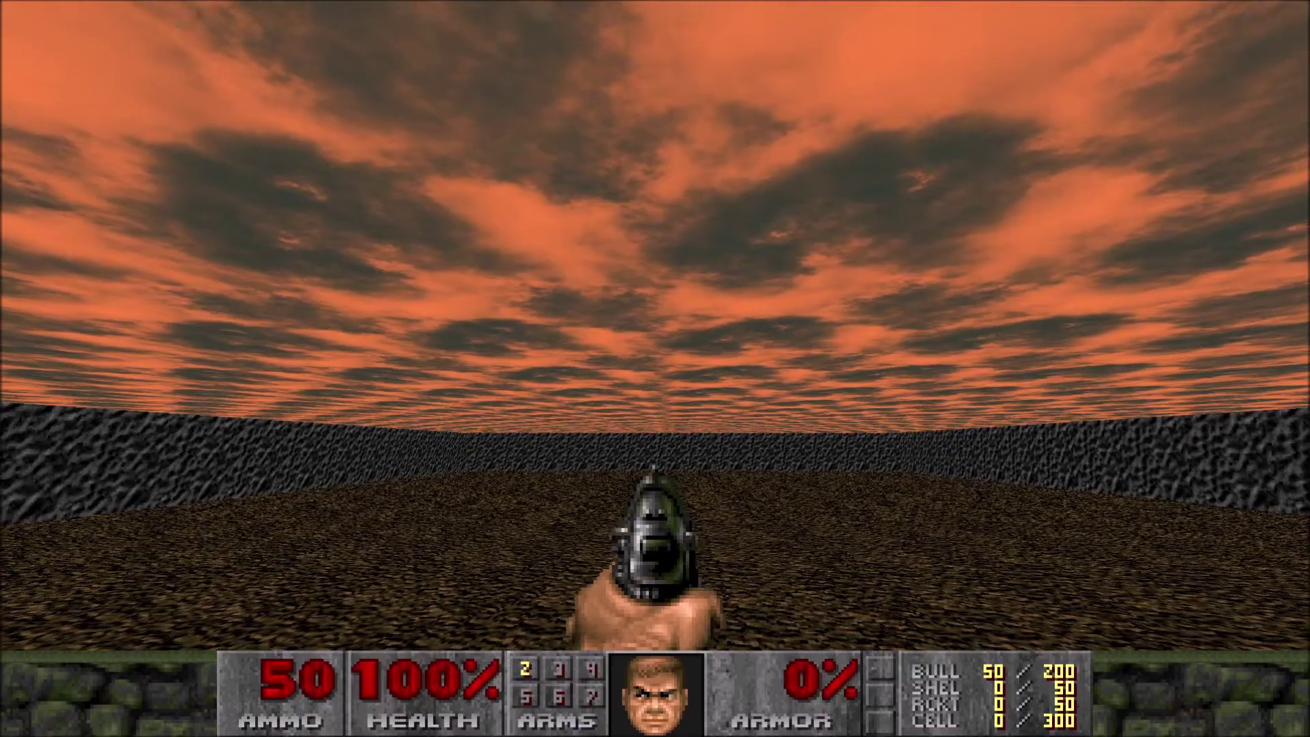
{"action": "key", "text": "w"}
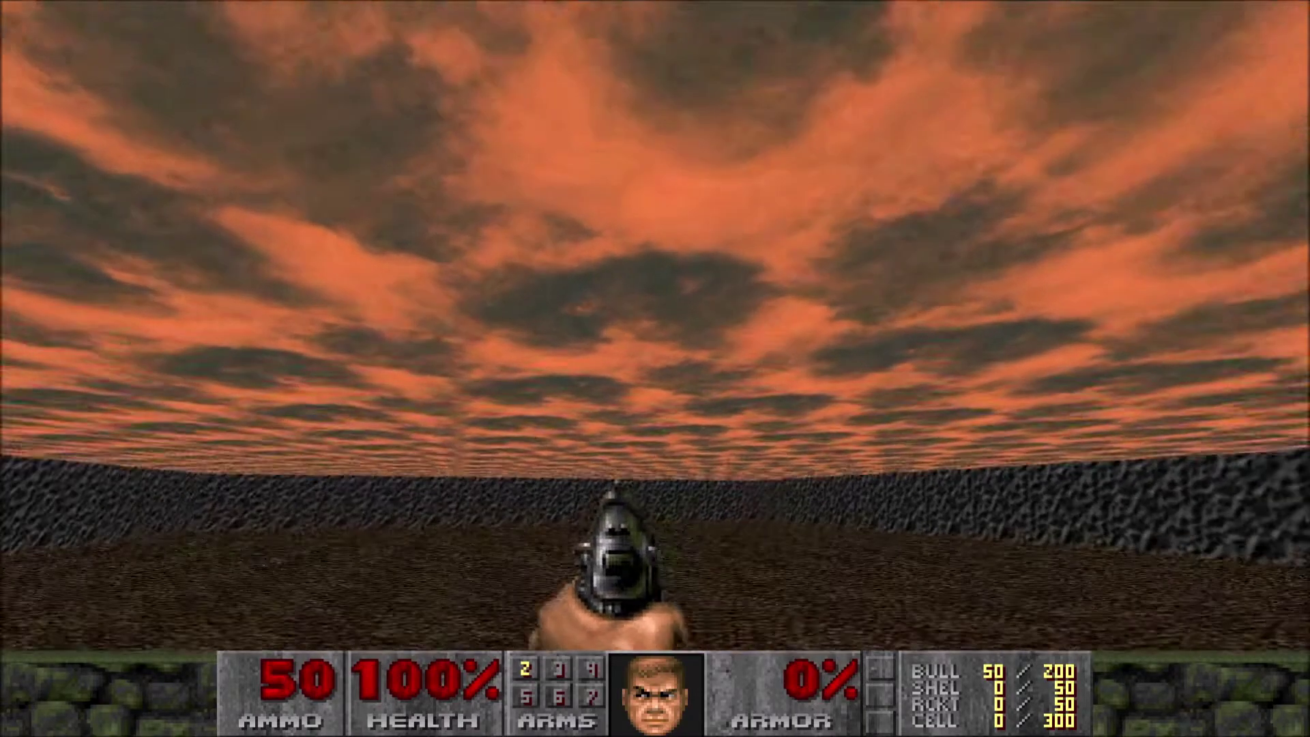
{"action": "key", "text": "w"}
{"action": "key", "text": "w"}
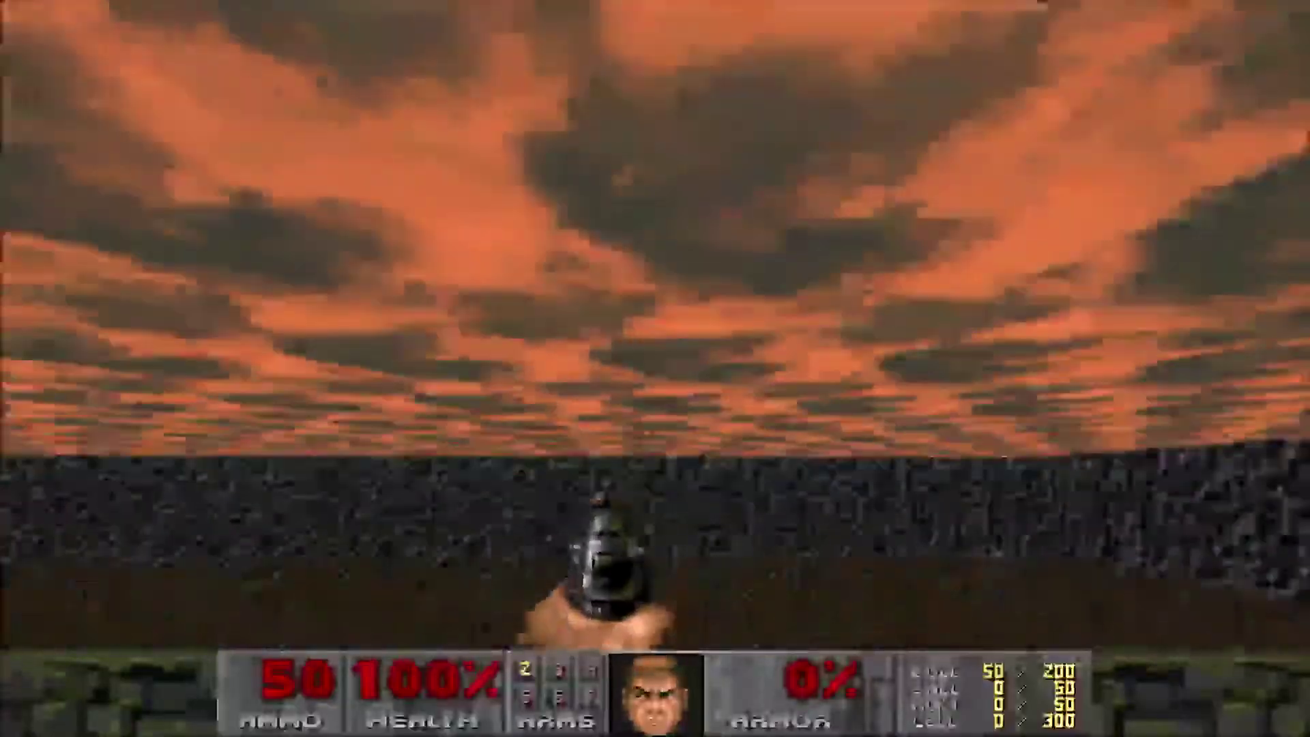
{"action": "type", "text": "idclipwidclip"}
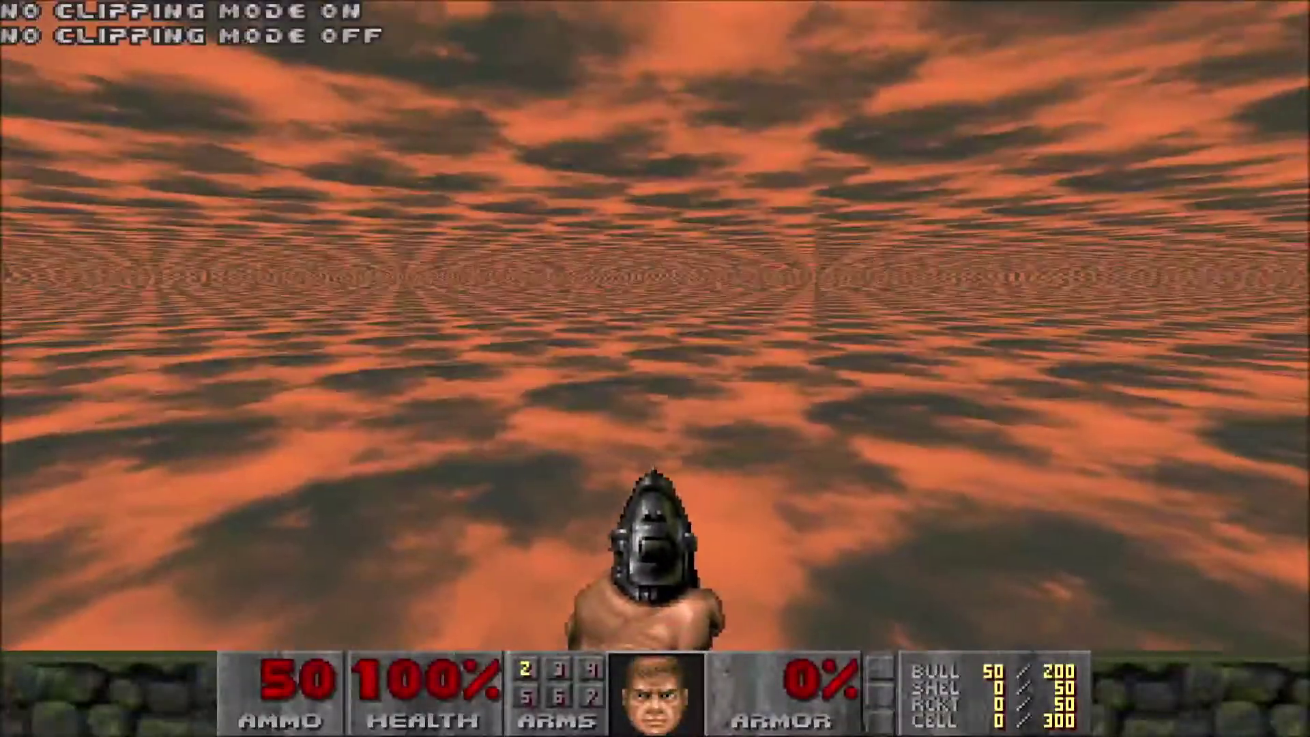
{"action": "type", "text": "w"}
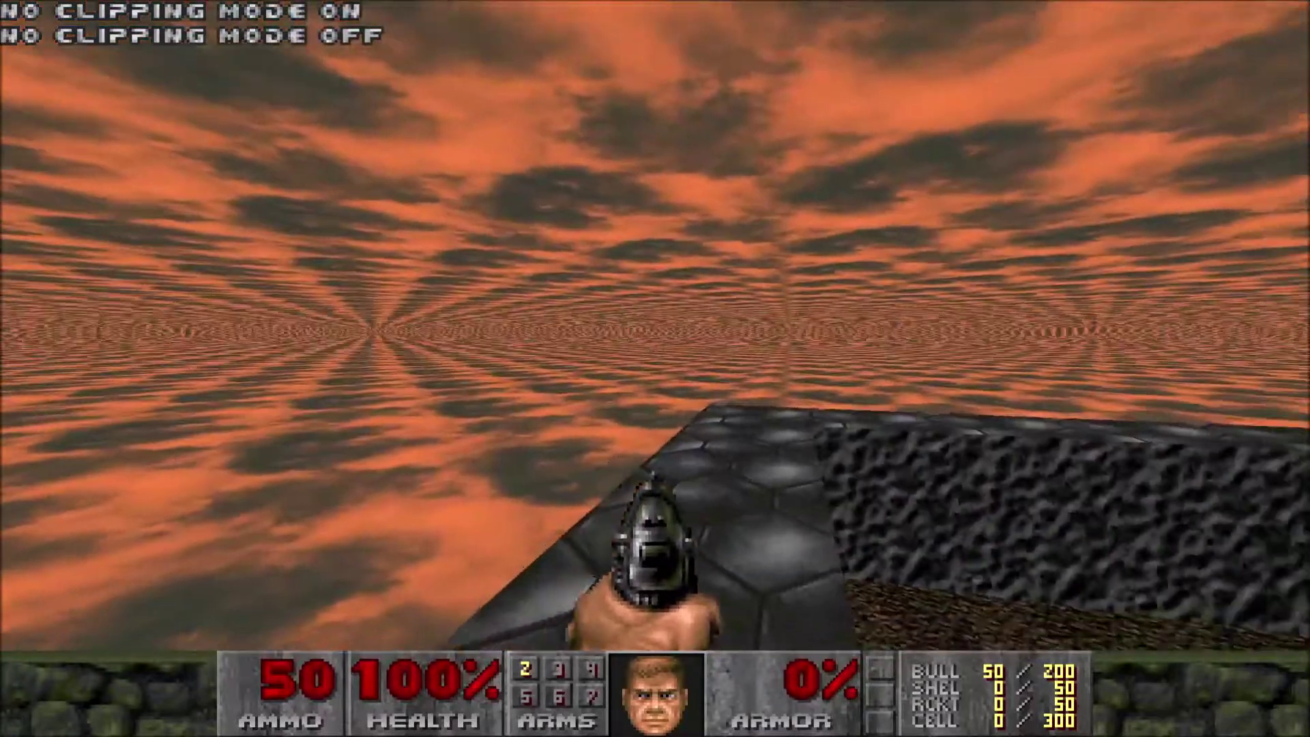
{"action": "type", "text": "w"}
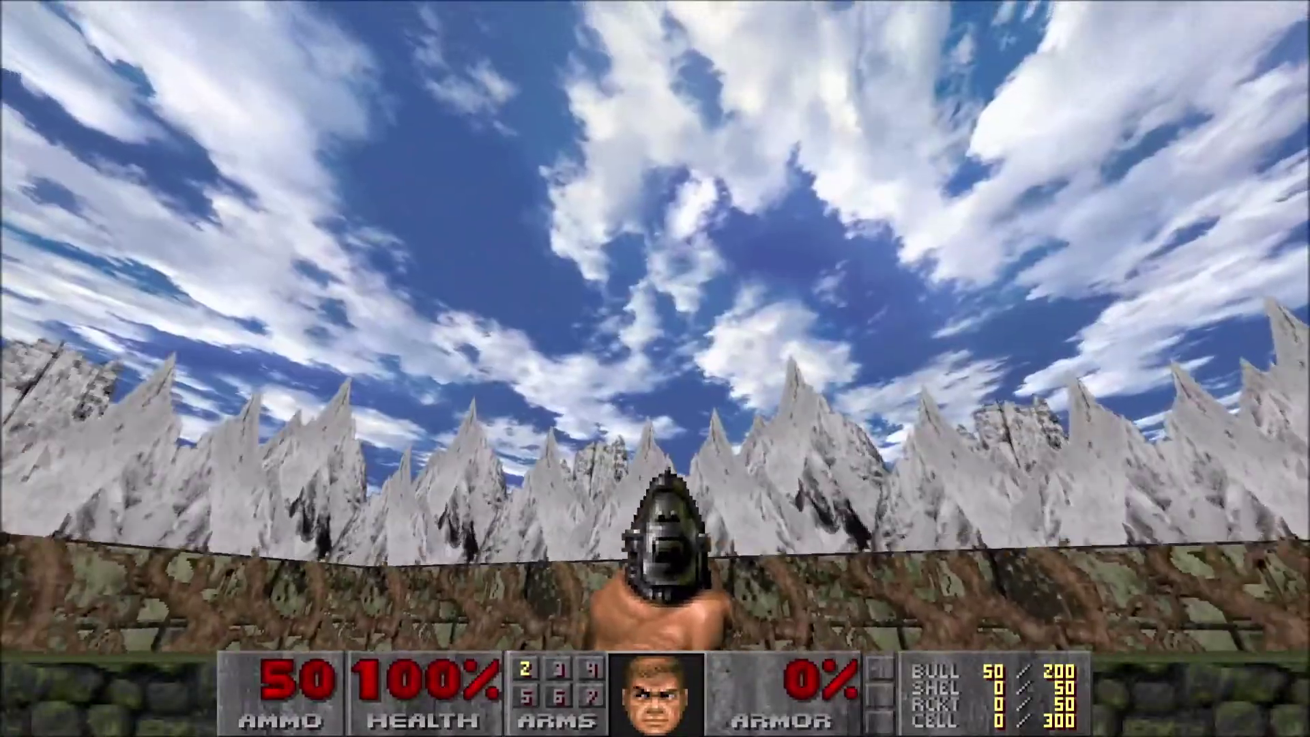
{"action": "key", "text": "w"}
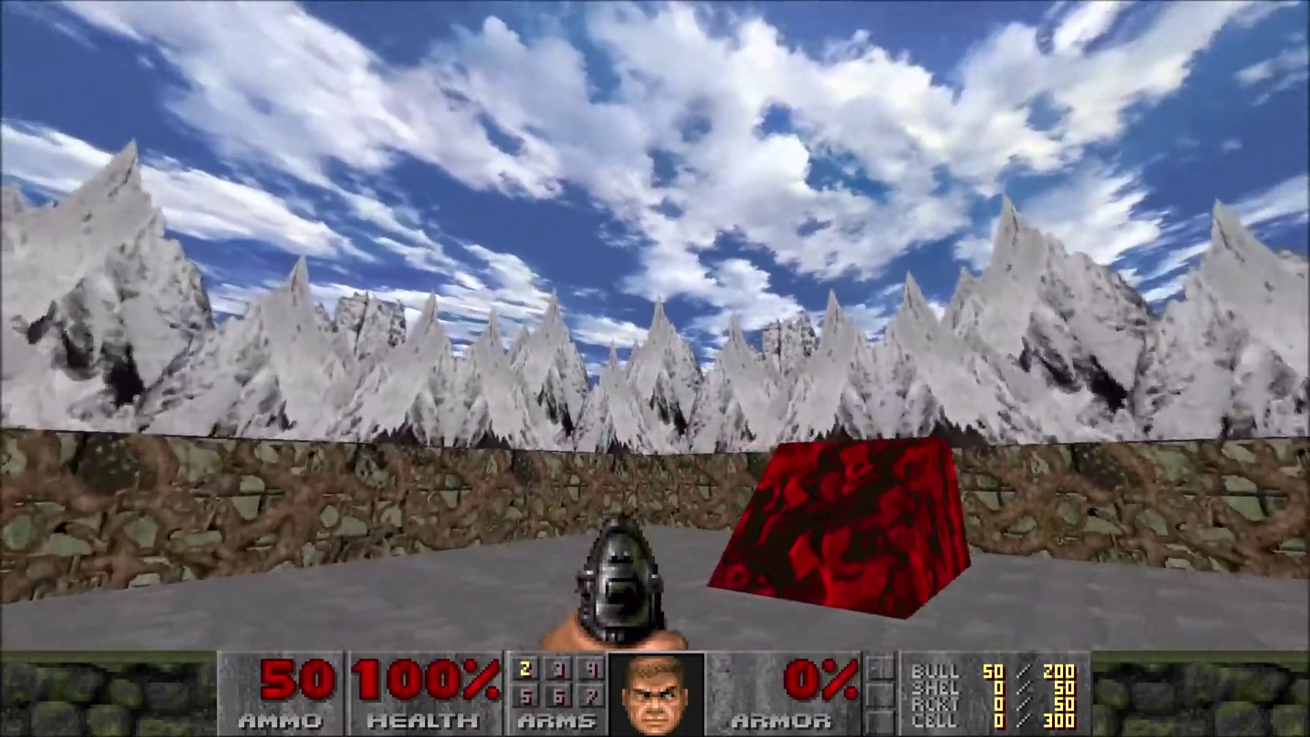
{"action": "key", "text": "w"}
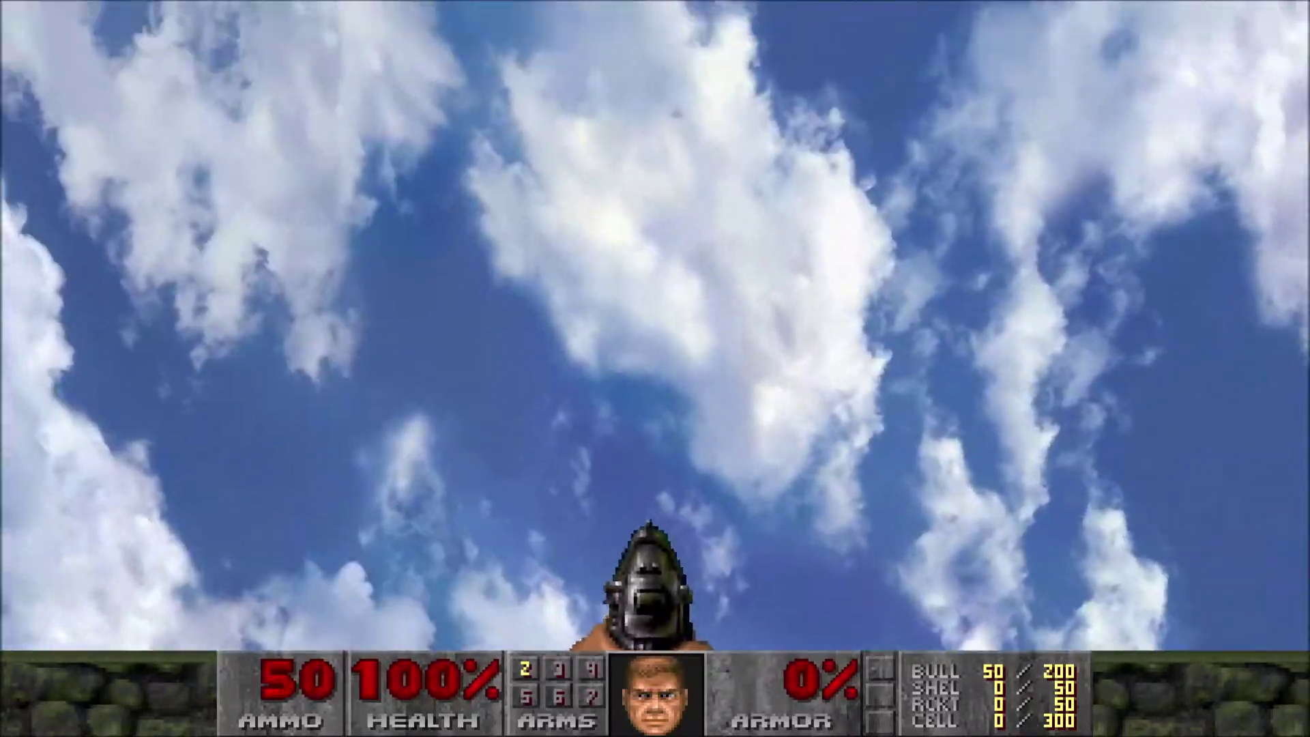
{"action": "key", "text": "w"}
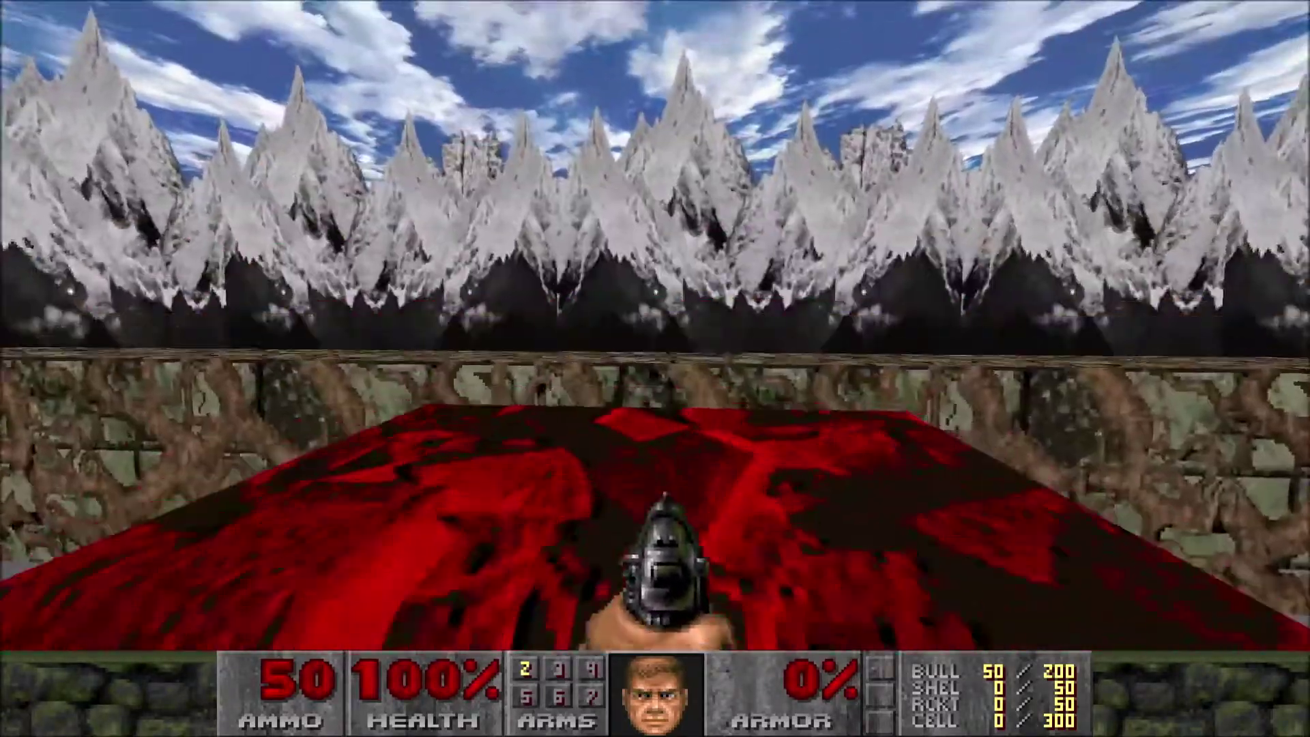
{"action": "key", "text": "w"}
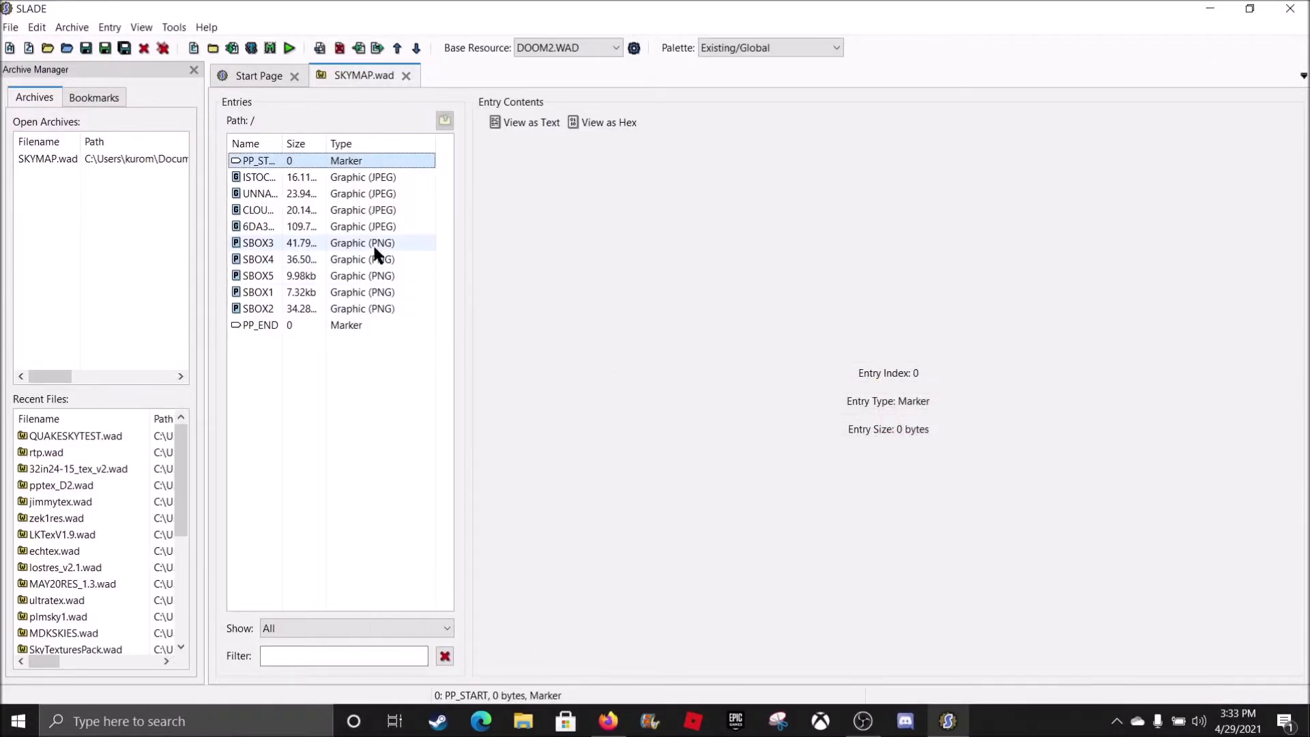
- Preview the cloud graphics ISTOCKPH and UNNAMED2 and the mountain graphic SBOX2 in SKYMAP.wad
{"action": "left_click", "coordinate": [342, 171]}
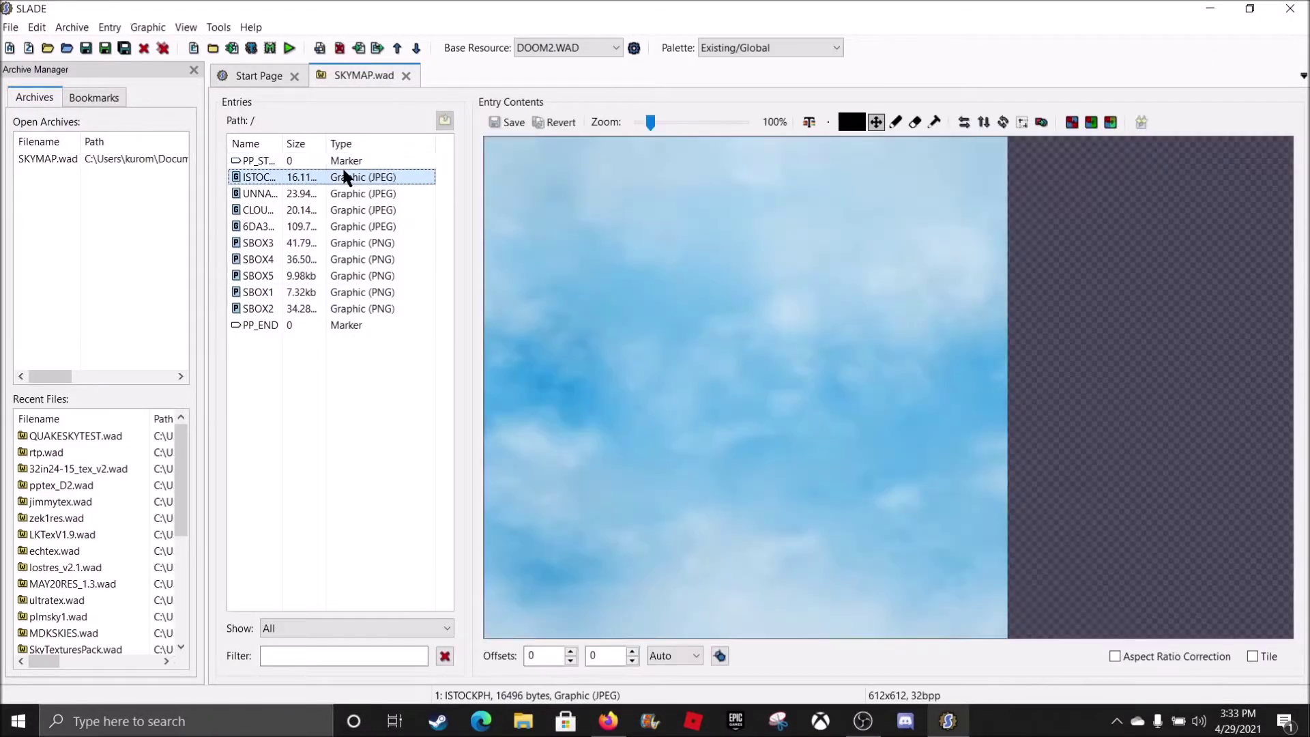
{"action": "left_click", "coordinate": [341, 263]}
{"action": "left_click", "coordinate": [347, 308]}
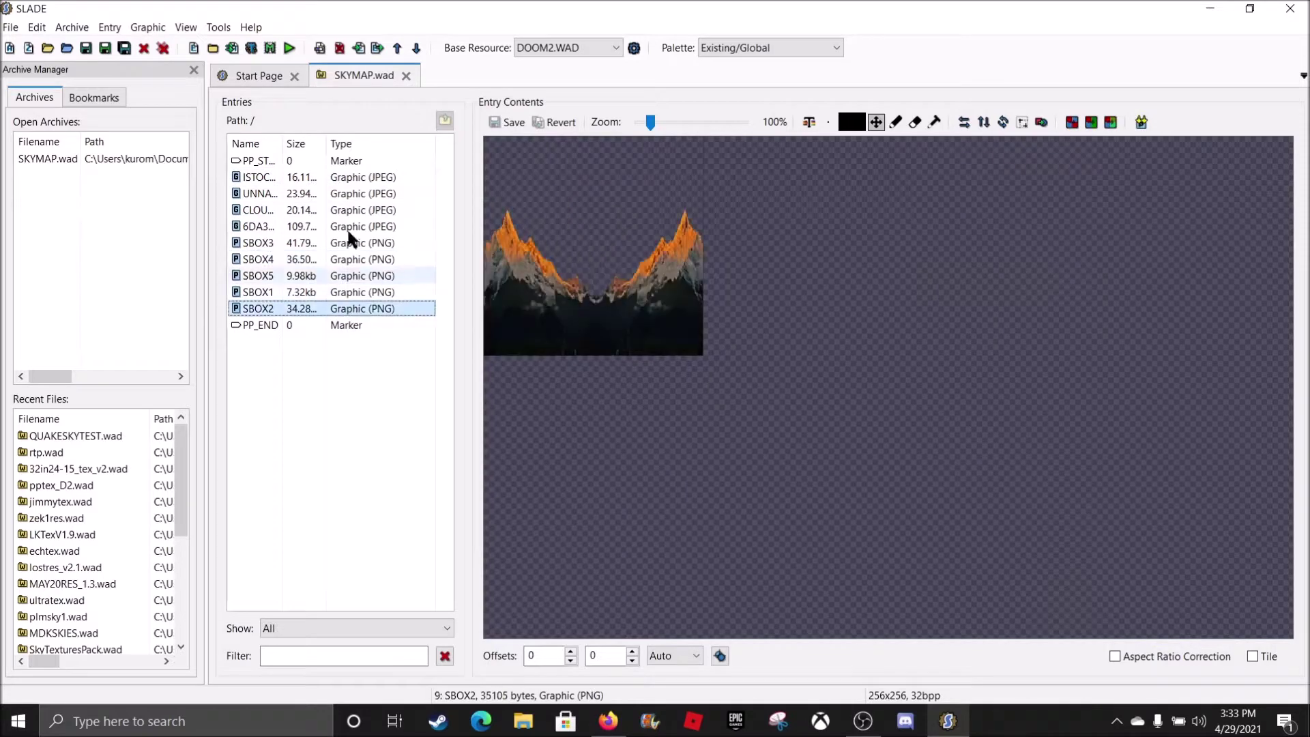
{"action": "left_click", "coordinate": [347, 194]}
{"action": "left_click", "coordinate": [343, 180]}
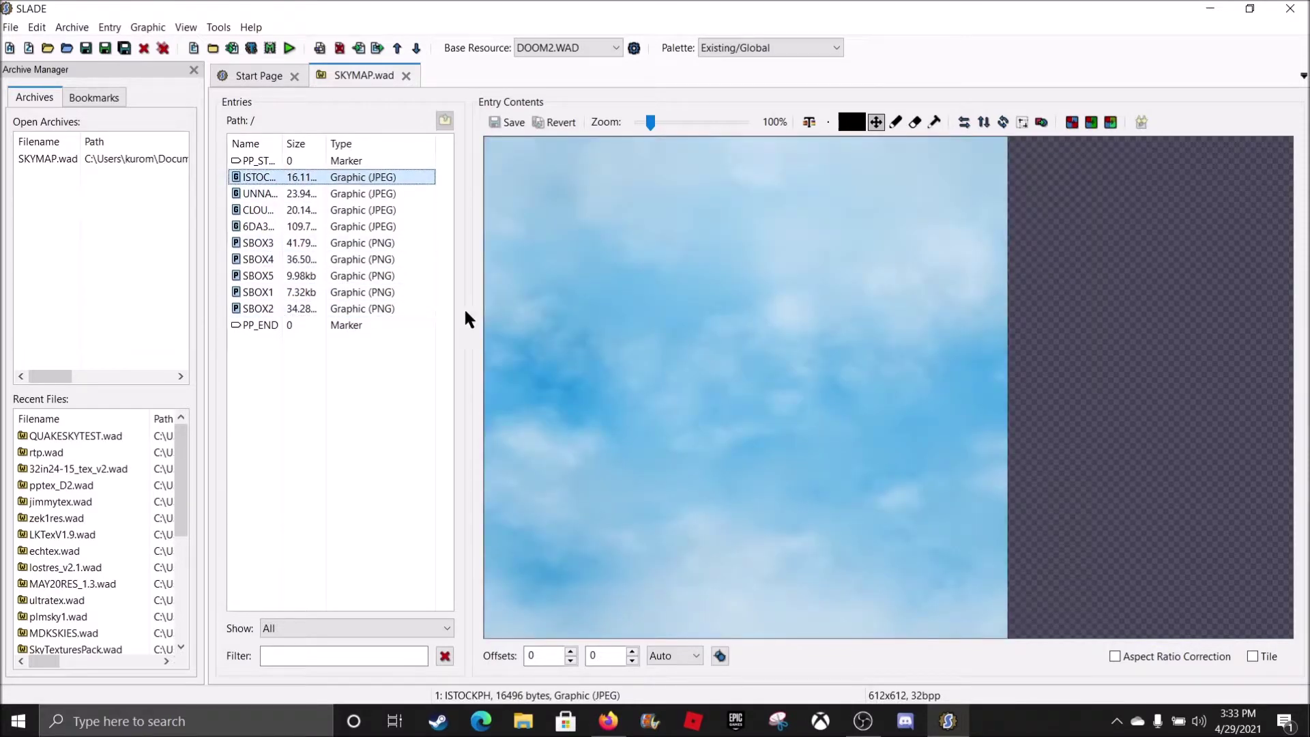
{"action": "left_click", "coordinate": [359, 194]}
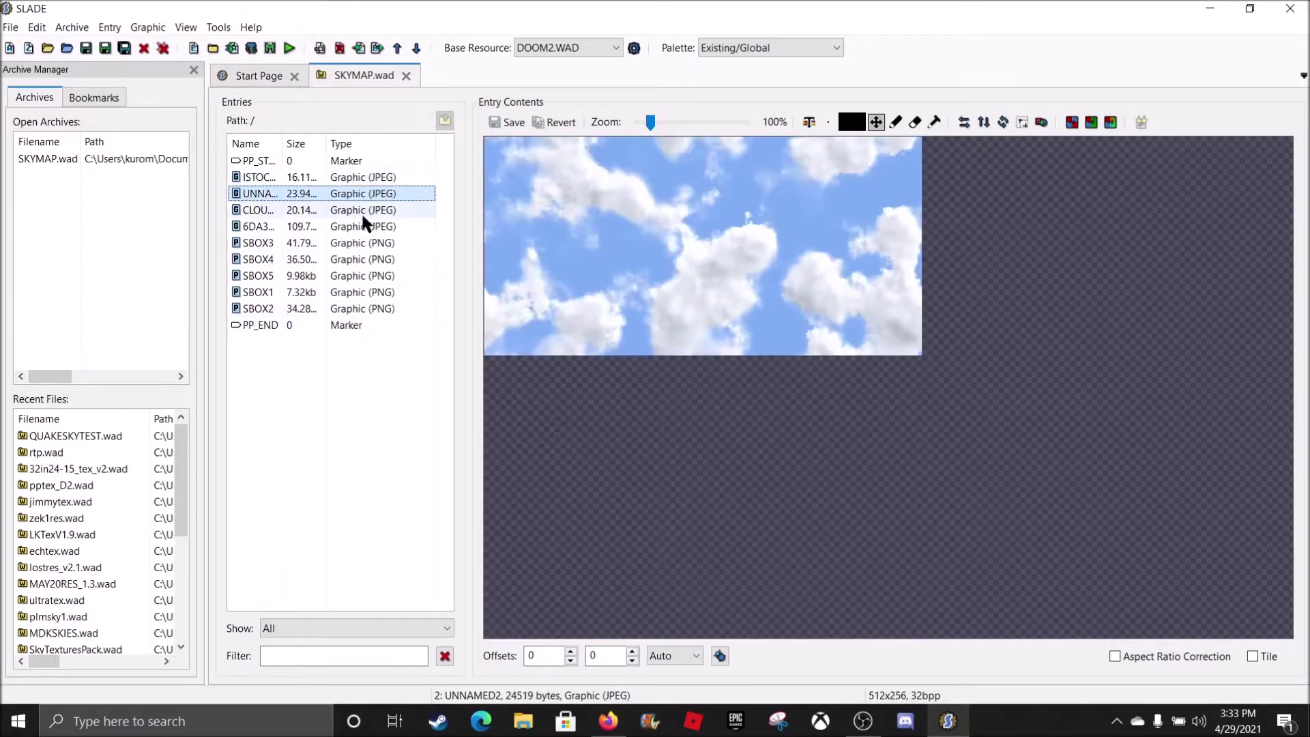
- Switch to Firefox, look through the Google image results for "sky texture seamless", and close the browser
{"action": "left_click", "coordinate": [608, 721]}
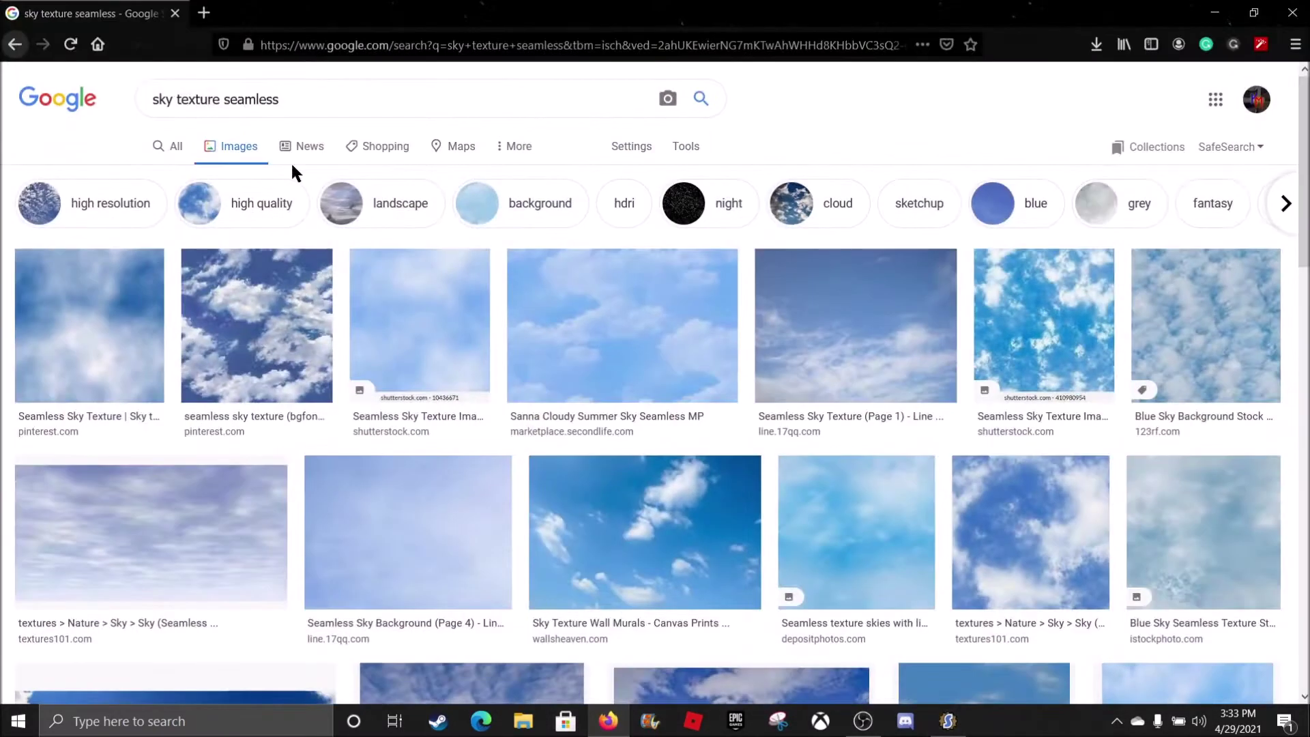
{"action": "scroll", "coordinate": [547, 380], "scroll_direction": "down", "scroll_amount": 7}
{"action": "scroll", "coordinate": [783, 366], "scroll_direction": "up", "scroll_amount": 7}
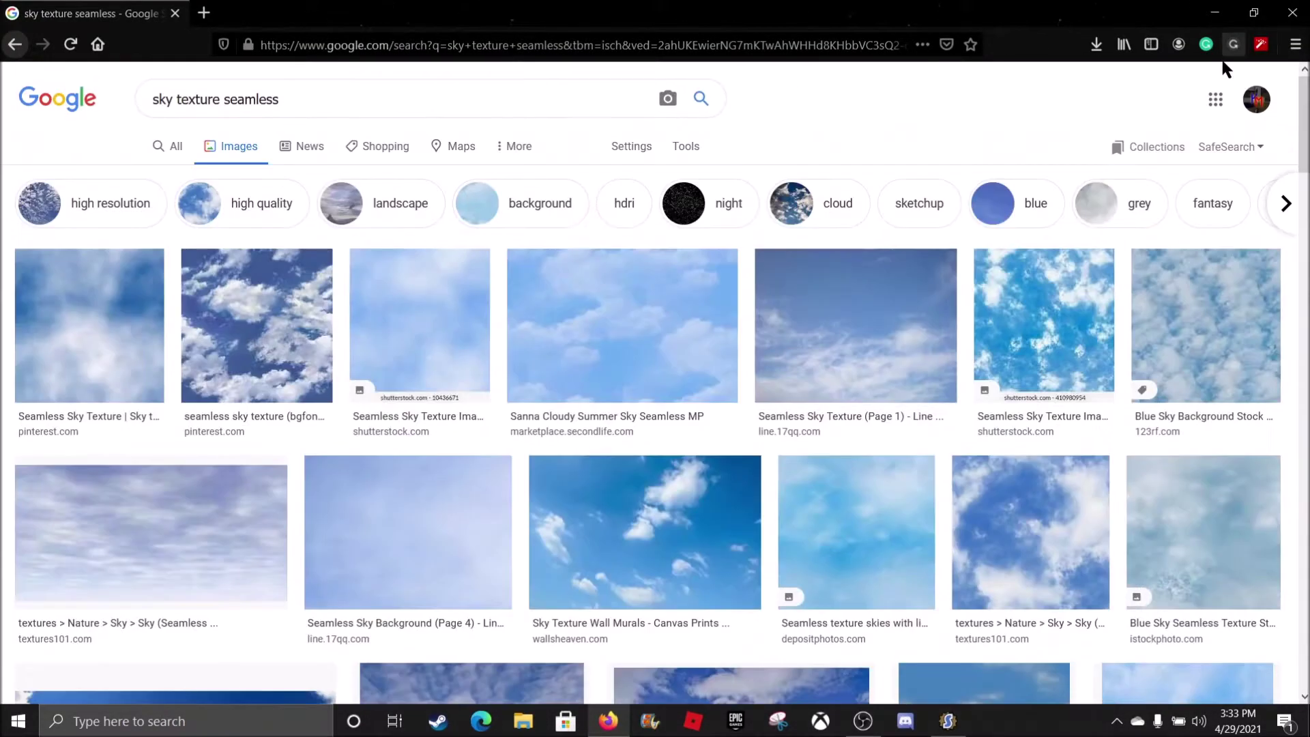
{"action": "left_click", "coordinate": [1292, 13]}
- Compare the SBOX3 mountain graphic with the cloud graphics in SKYMAP.wad and check the PP_START and PP_END markers around them
{"action": "left_click", "coordinate": [314, 243]}
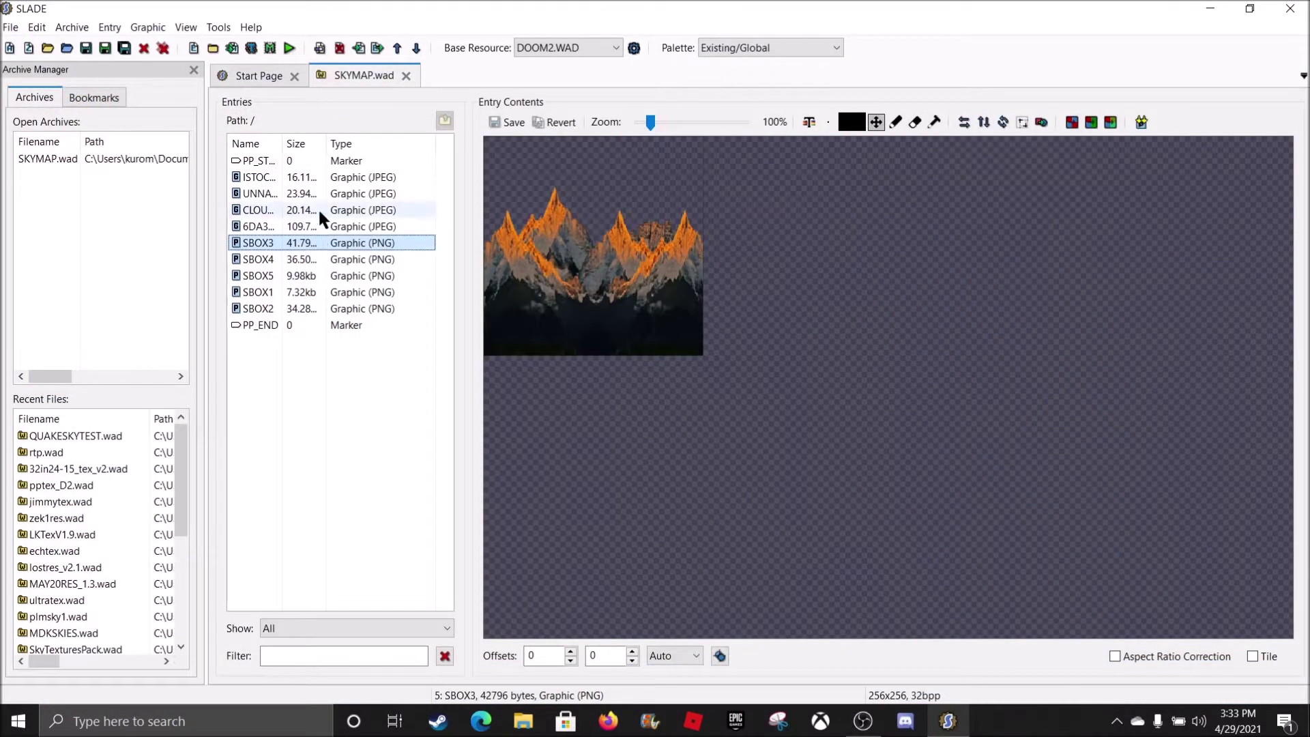
{"action": "left_click", "coordinate": [318, 208]}
{"action": "left_click", "coordinate": [273, 157]}
{"action": "left_click", "coordinate": [306, 194]}
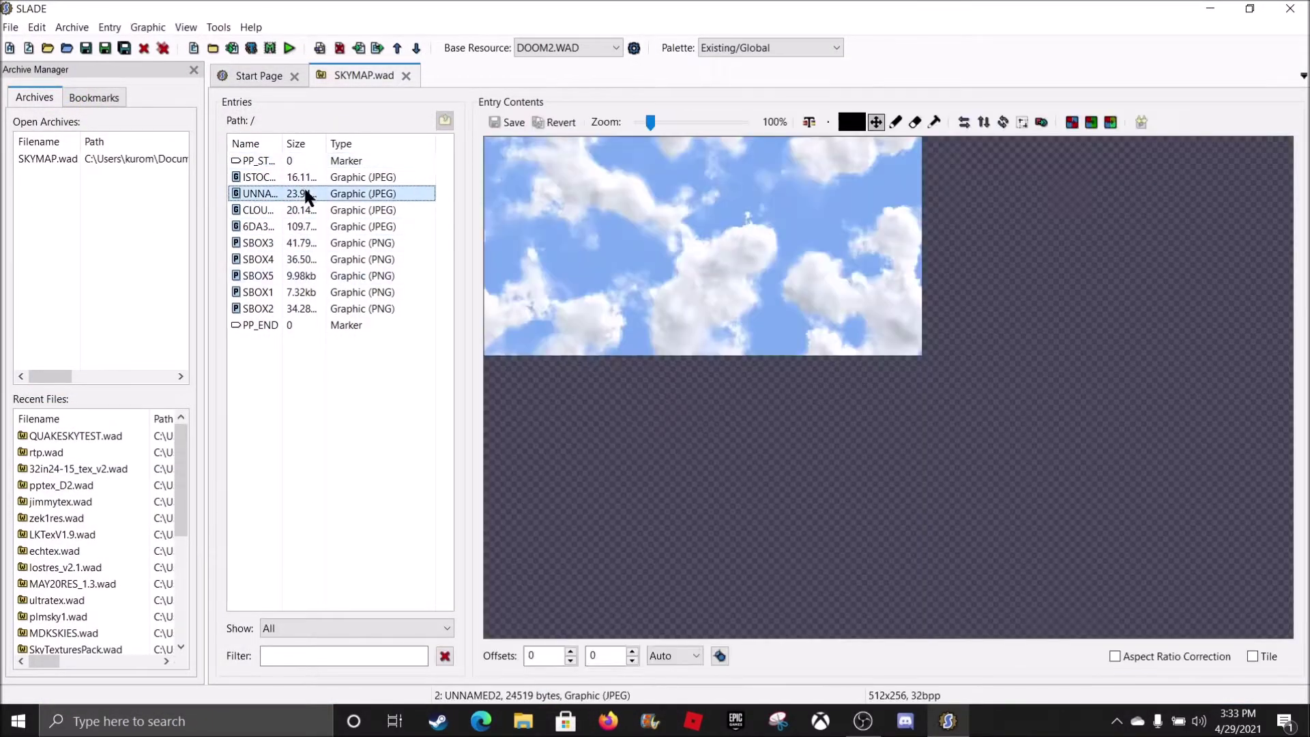
{"action": "left_click", "coordinate": [314, 177]}
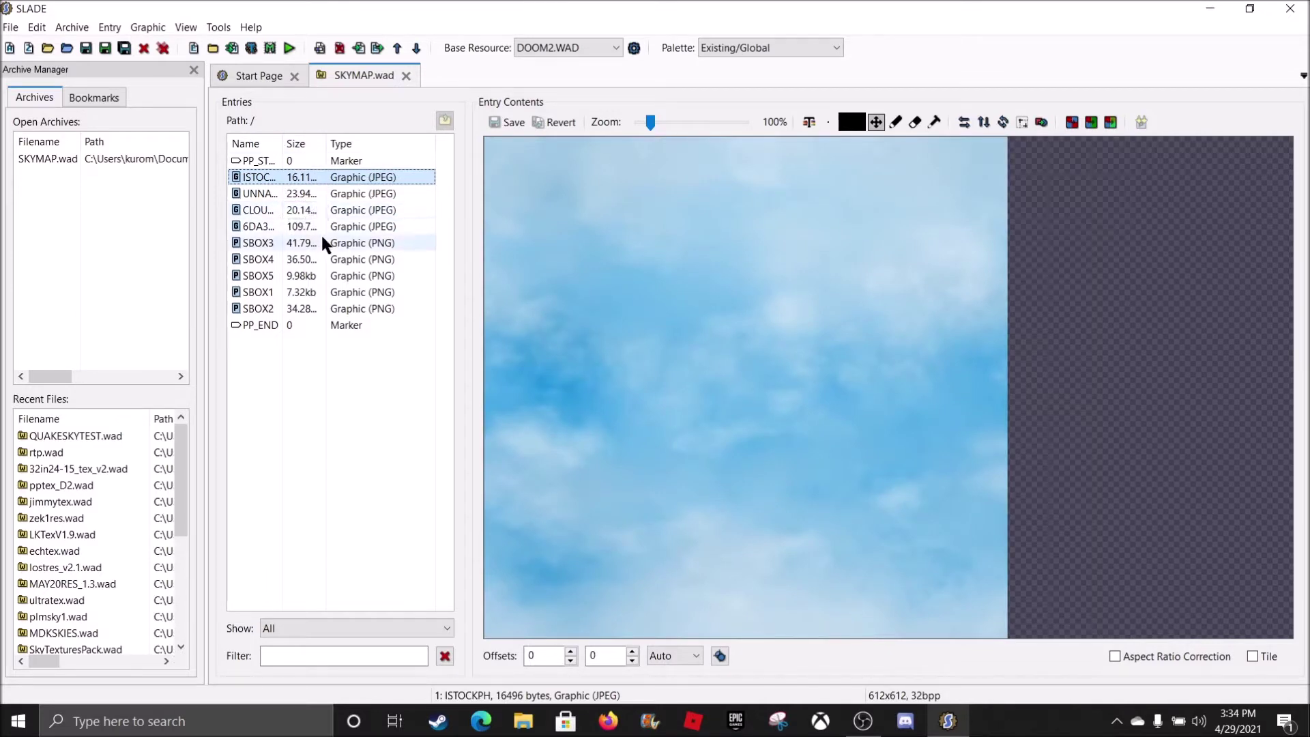
{"action": "left_click", "coordinate": [344, 195]}
{"action": "left_click", "coordinate": [334, 177]}
{"action": "left_click", "coordinate": [341, 242]}
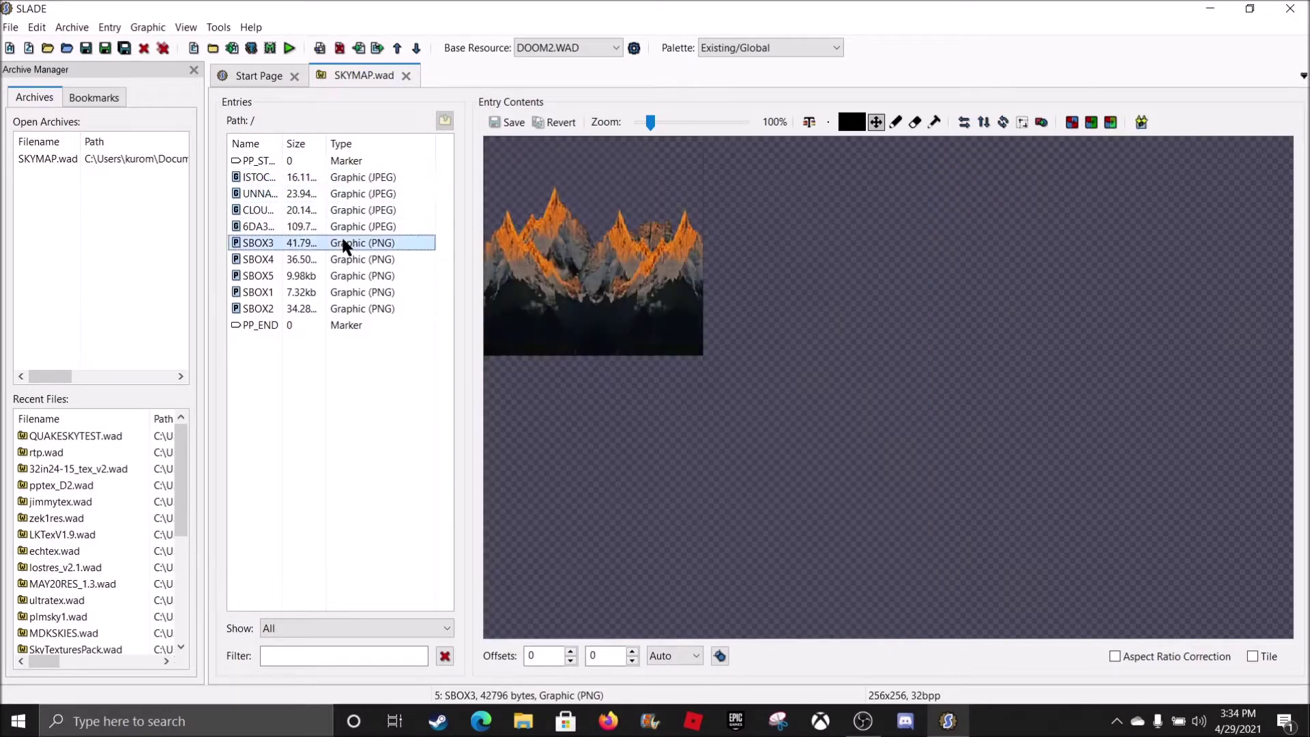
{"action": "left_click", "coordinate": [347, 177]}
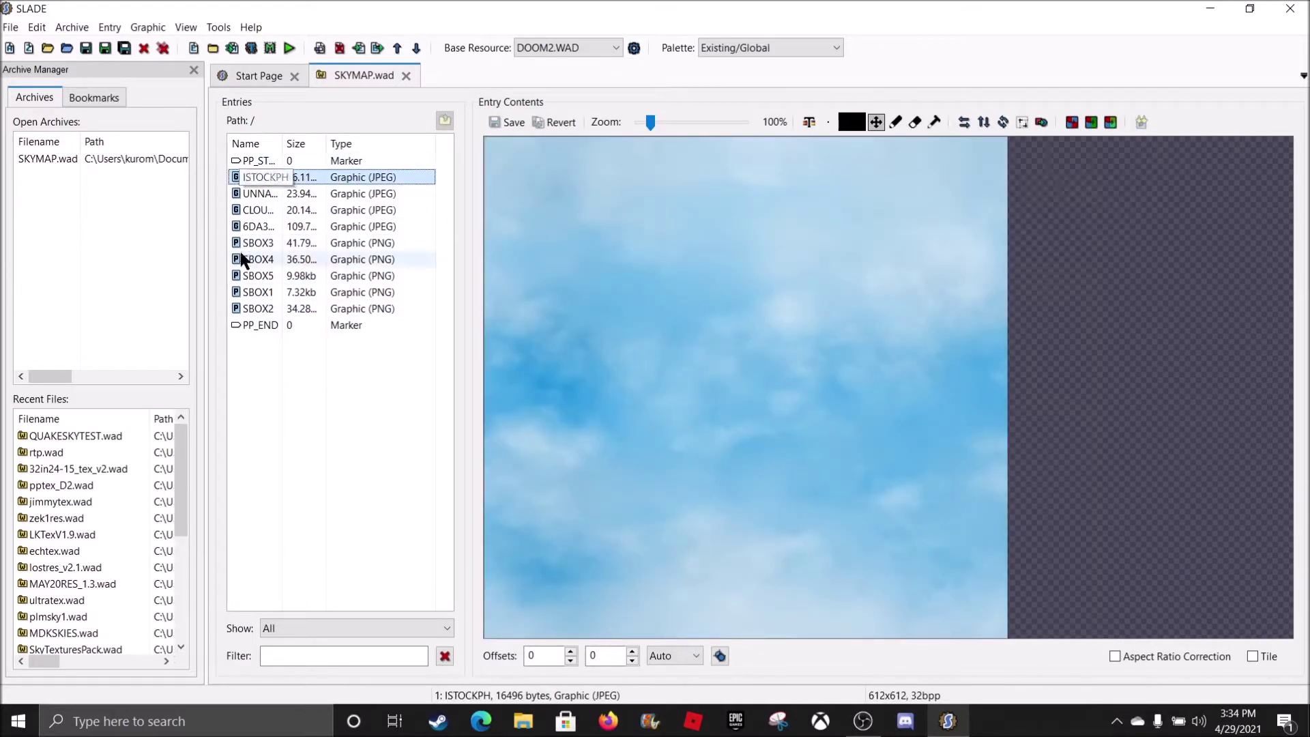
{"action": "left_click", "coordinate": [256, 163]}
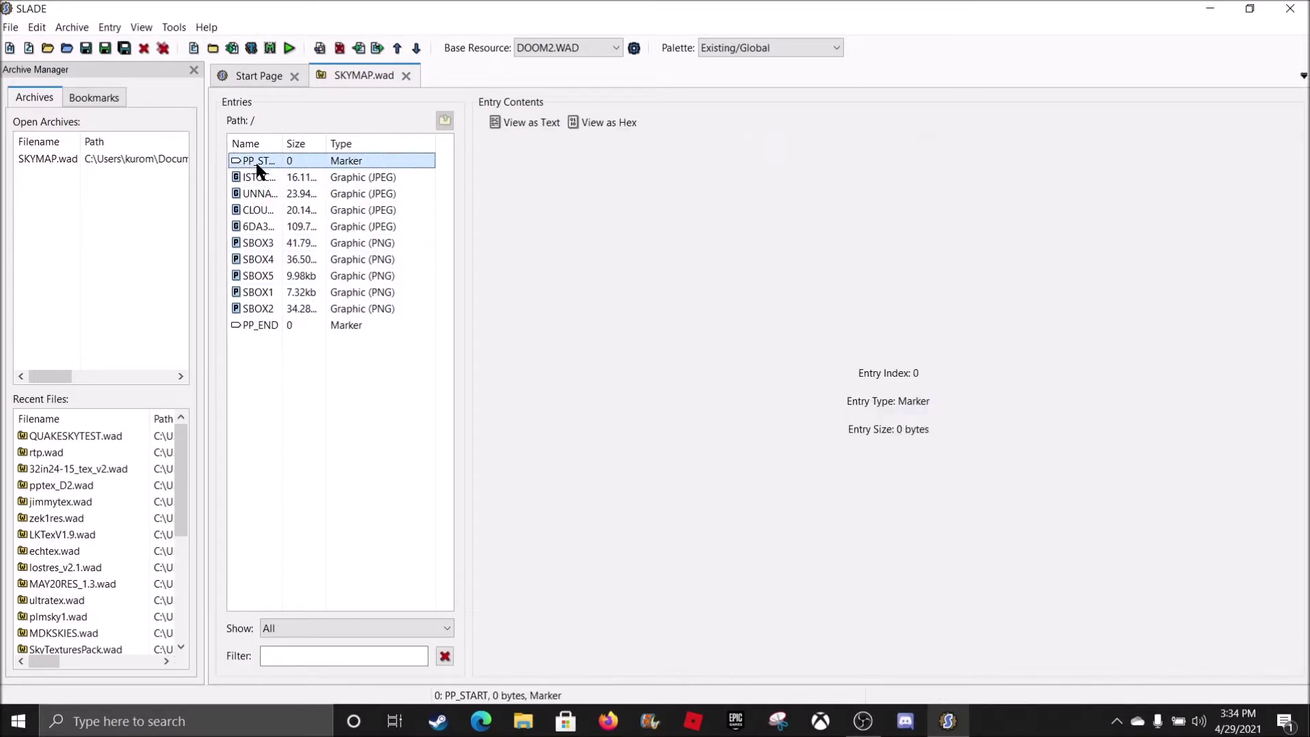
{"action": "left_click", "coordinate": [259, 325]}
- Add all graphics from ISTOCKPH through SBOX2 to TEXTUREx, creating a new empty definition list in Doom (TEXTURE1 + PNAMES) format
{"action": "left_click", "coordinate": [264, 177]}
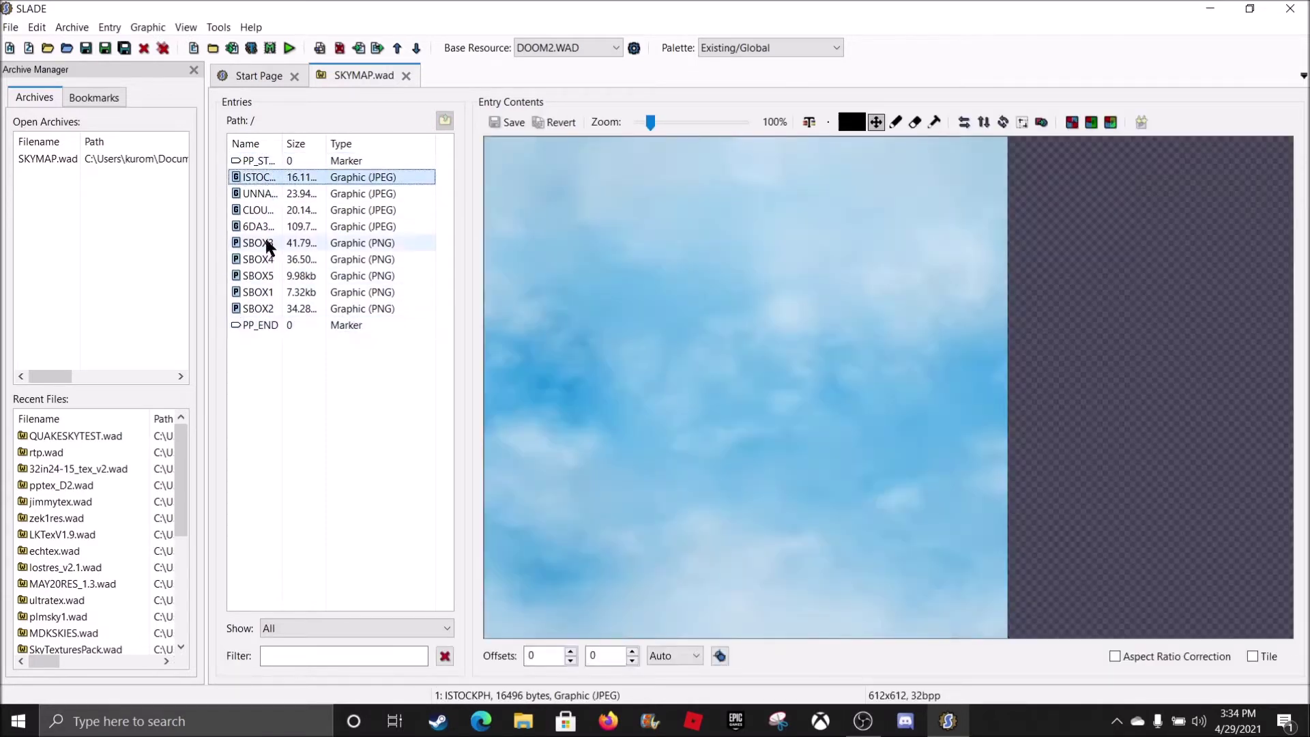
{"action": "left_click", "coordinate": [278, 309], "text": "shift"}
{"action": "right_click", "coordinate": [278, 307]}
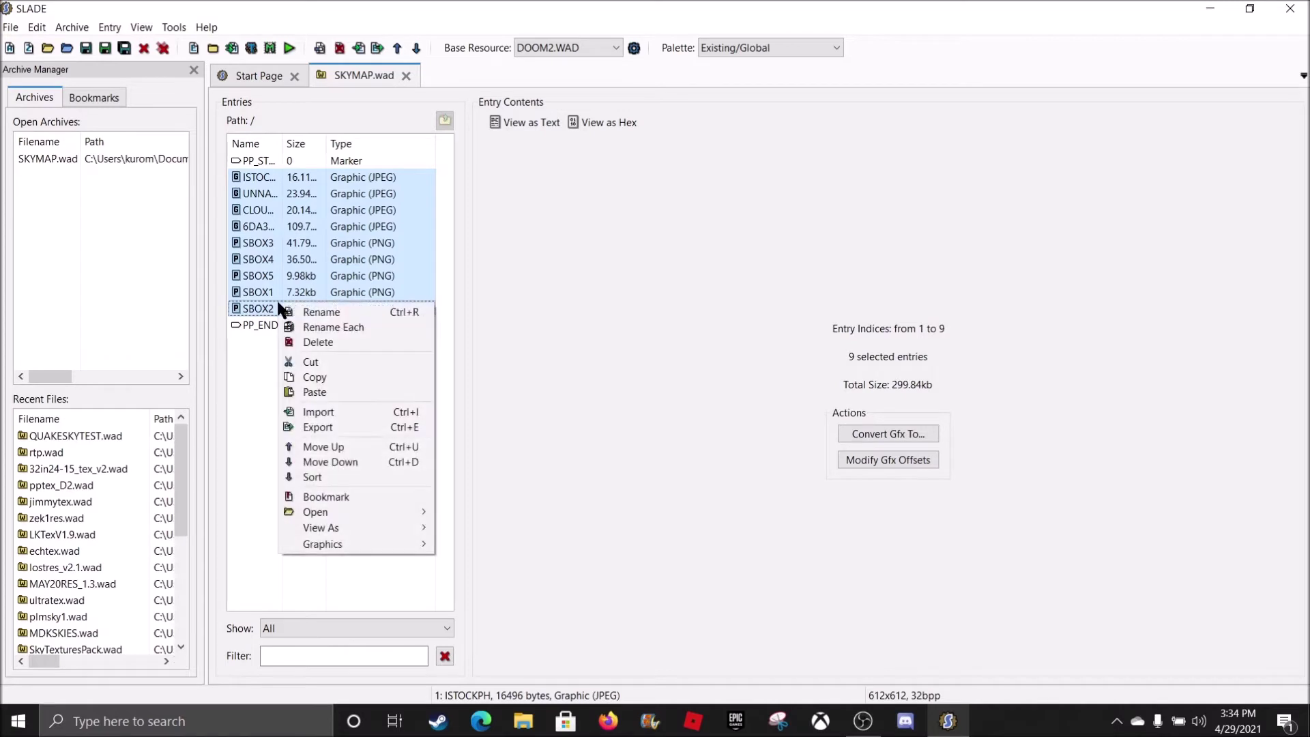
{"action": "mouse_move", "coordinate": [340, 544]}
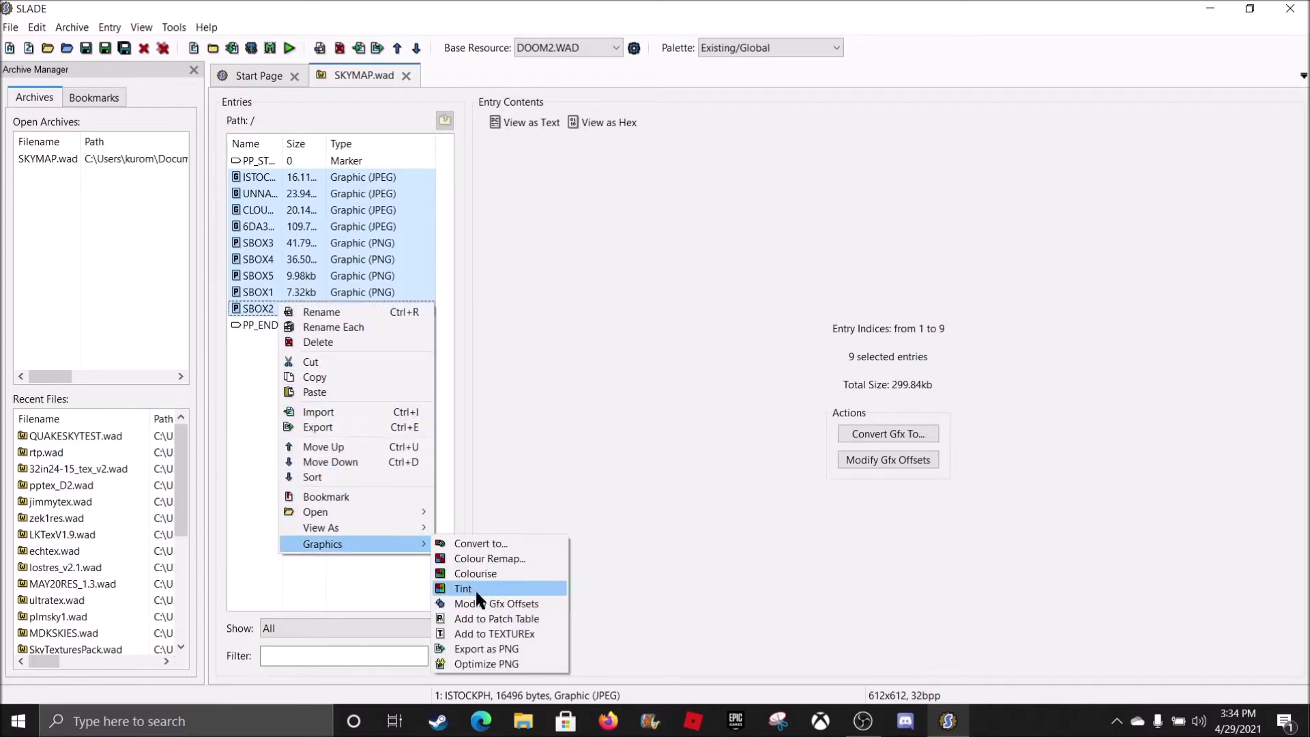
{"action": "left_click", "coordinate": [490, 633]}
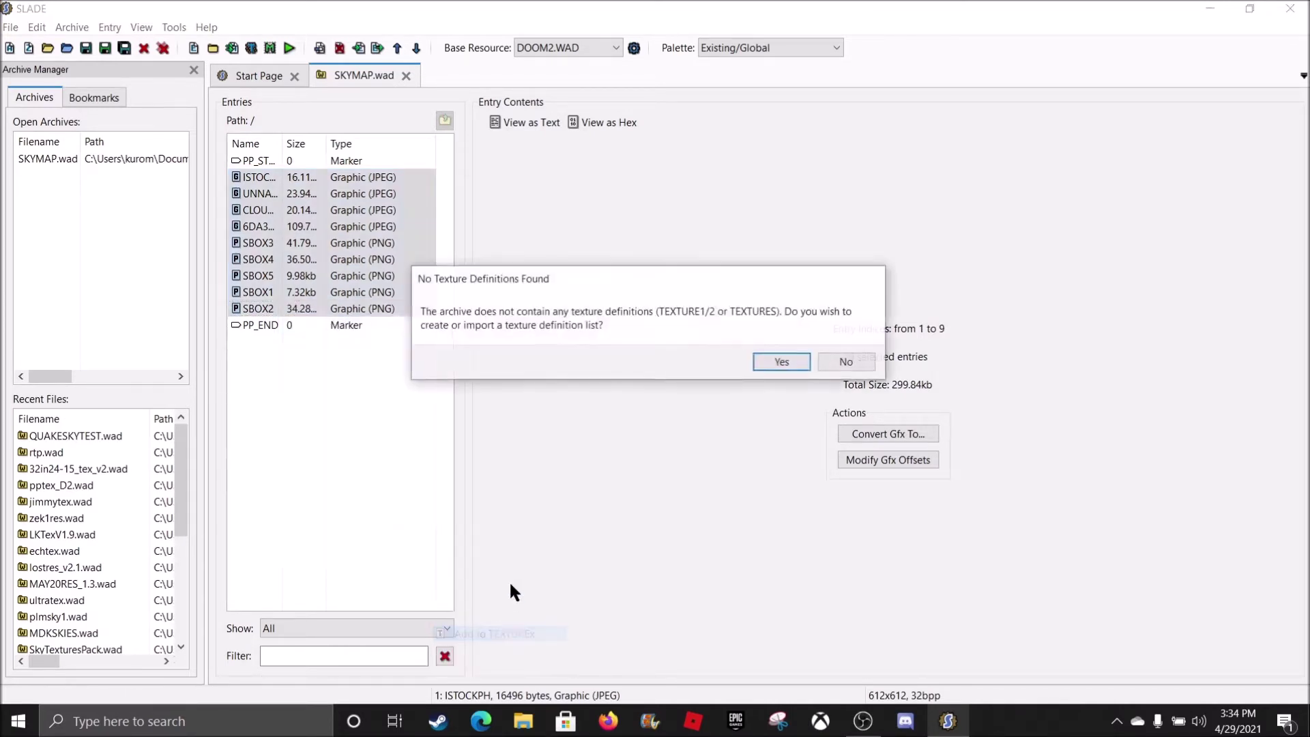
{"action": "left_click", "coordinate": [785, 358]}
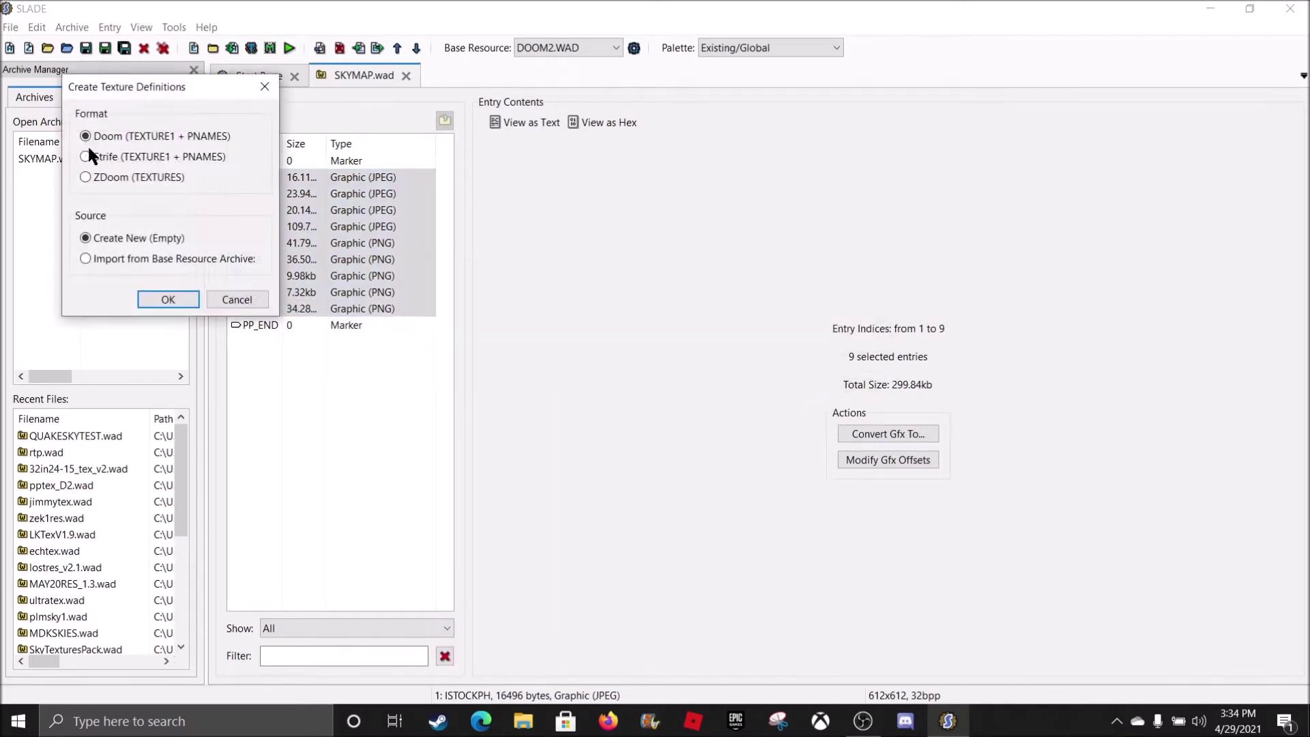
{"action": "left_click", "coordinate": [171, 298]}
- Convert all four JPEG sky graphics, from ISTOCKPH through 6DA3C422, to PNG (Truecolour)
{"action": "left_click", "coordinate": [281, 210]}
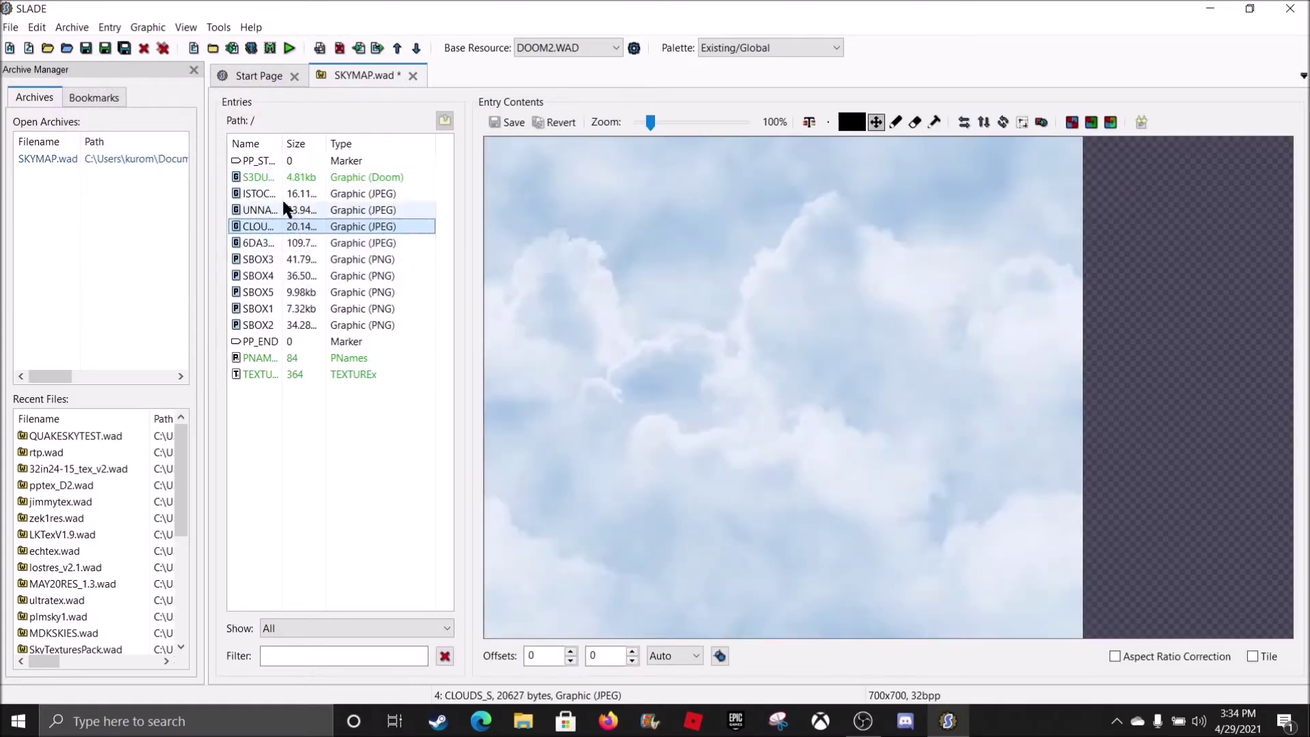
{"action": "left_click", "coordinate": [281, 193]}
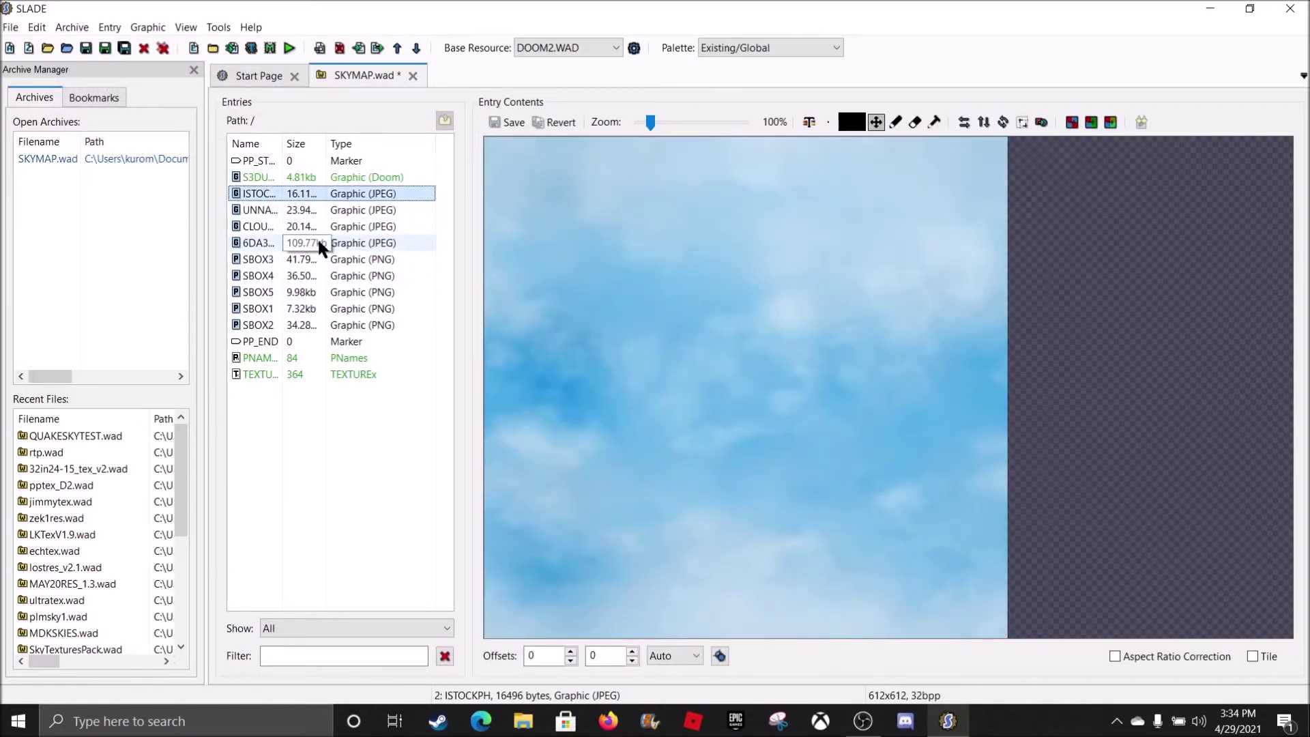
{"action": "left_click", "coordinate": [308, 188]}
{"action": "left_click", "coordinate": [319, 196]}
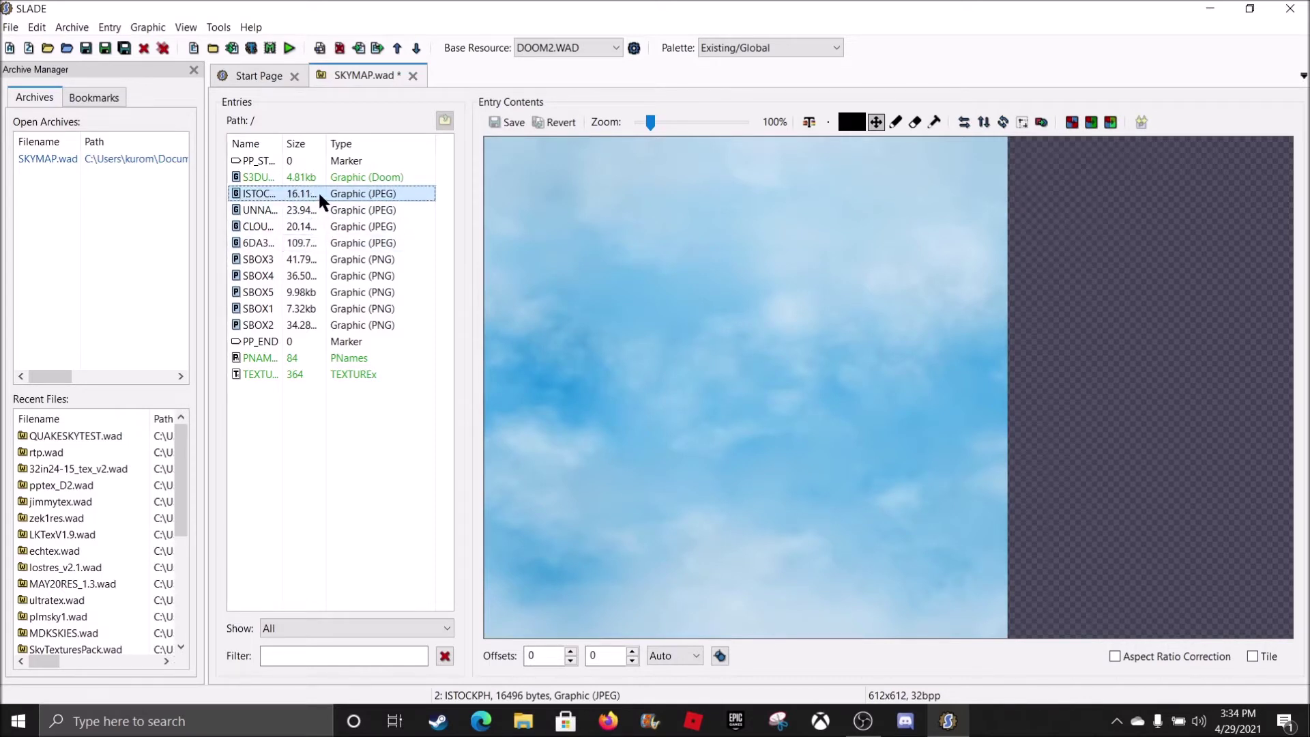
{"action": "left_click", "coordinate": [315, 236], "text": "shift"}
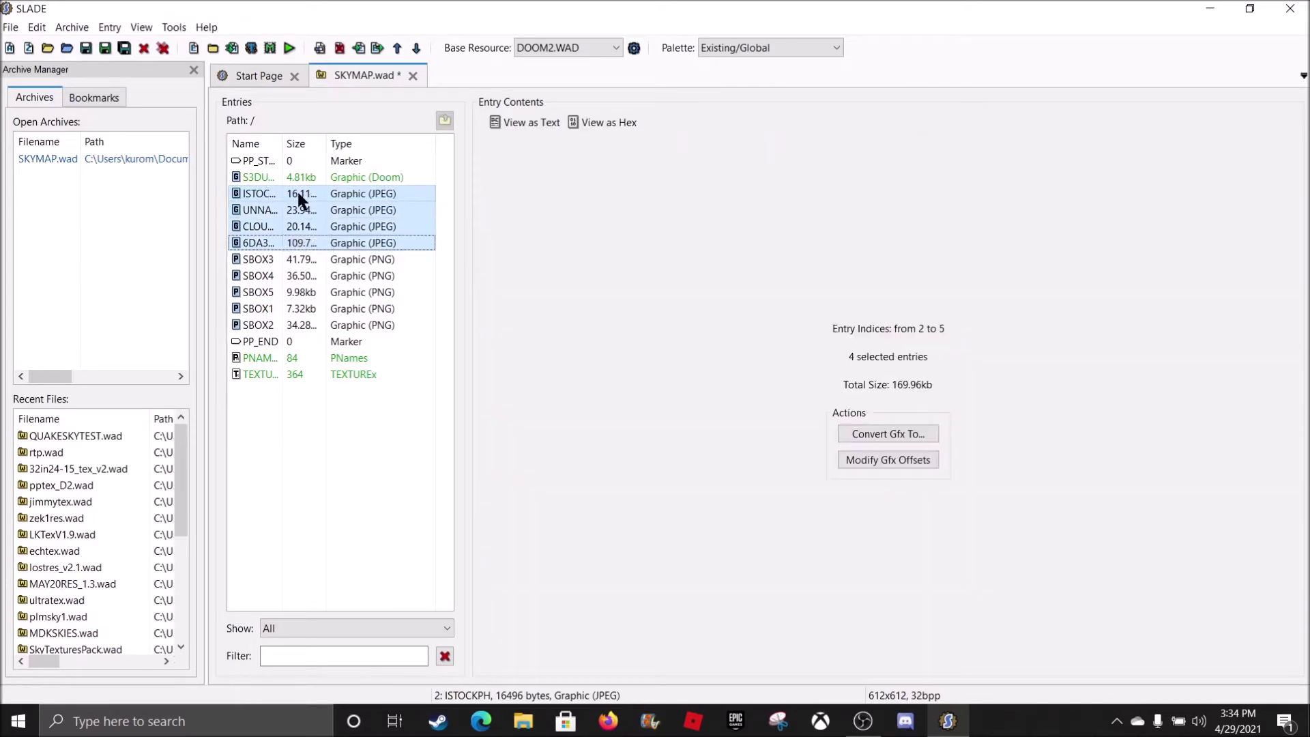
{"action": "right_click", "coordinate": [293, 240]}
{"action": "mouse_move", "coordinate": [393, 486]}
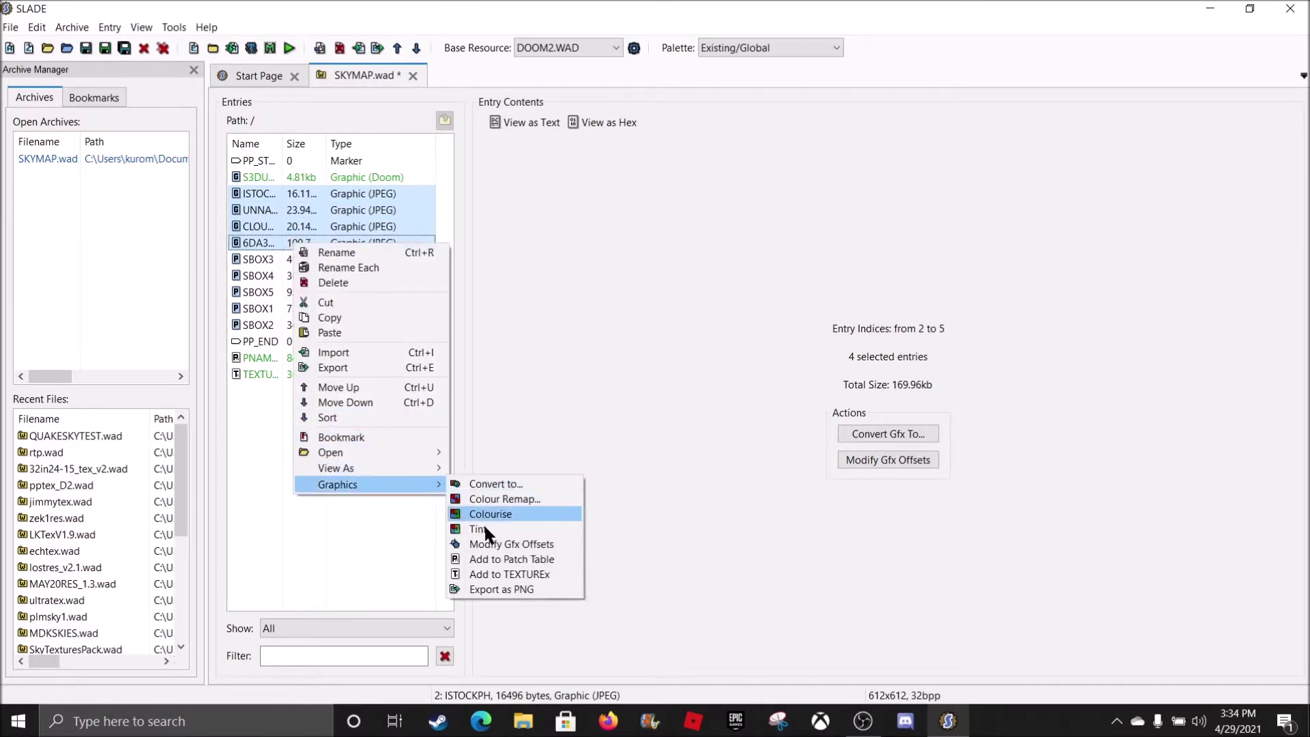
{"action": "left_click", "coordinate": [485, 486]}
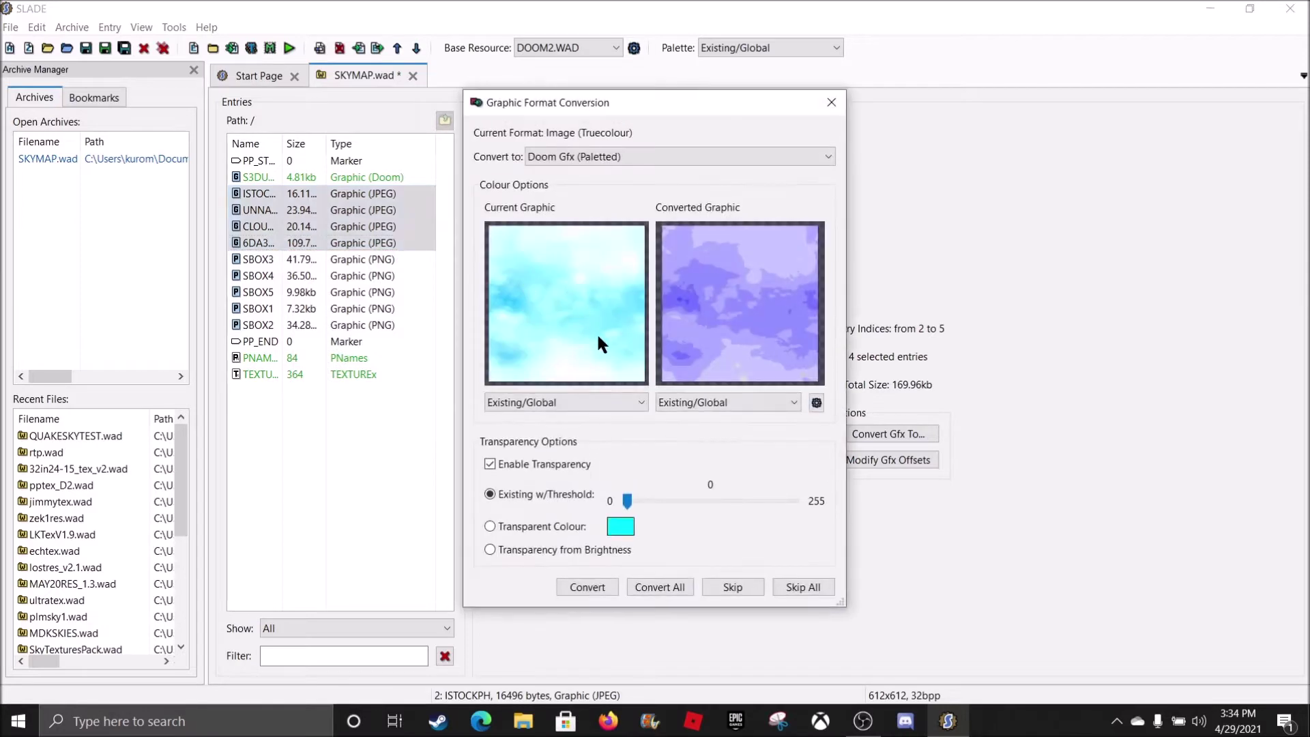
{"action": "left_click", "coordinate": [604, 158]}
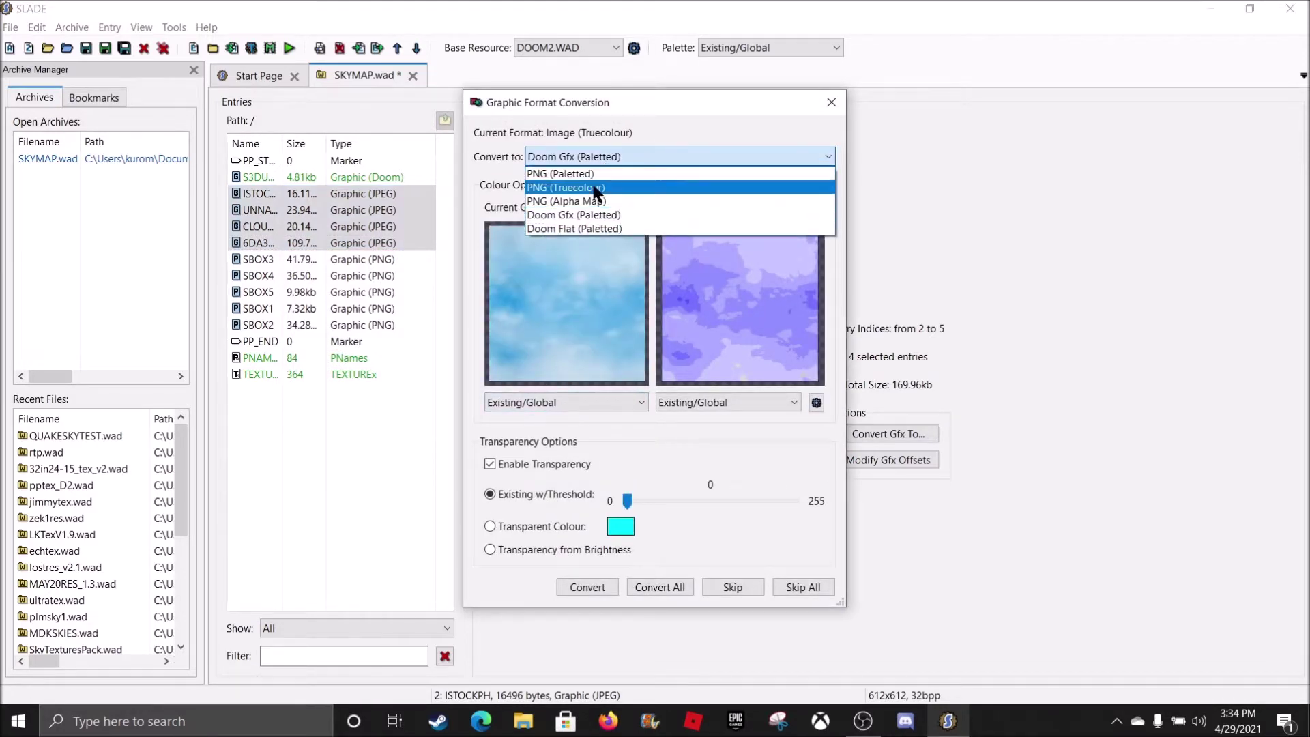
{"action": "left_click", "coordinate": [597, 188]}
{"action": "left_click", "coordinate": [660, 586]}
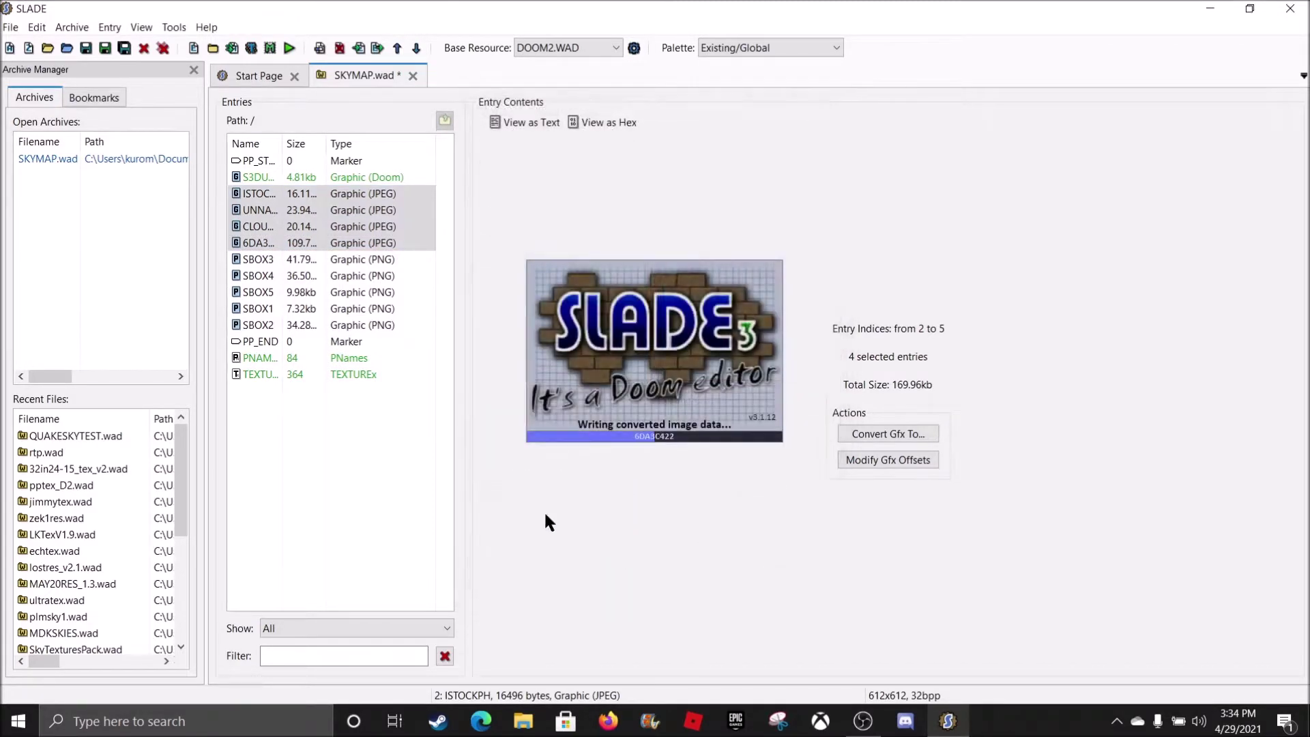
{"action": "right_click", "coordinate": [293, 250]}
{"action": "left_click", "coordinate": [253, 280]}
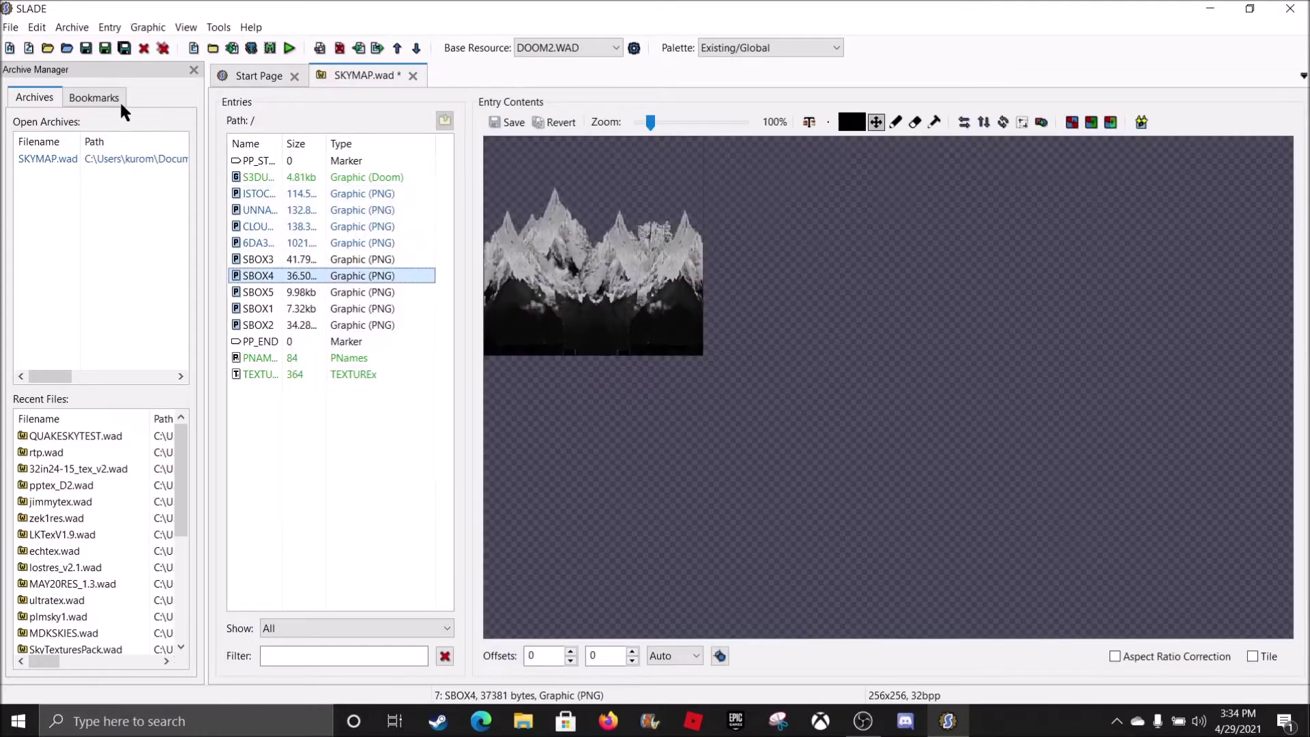
- Save SKYMAP.wad and look through the converted cloud graphics
{"action": "left_click", "coordinate": [126, 49]}
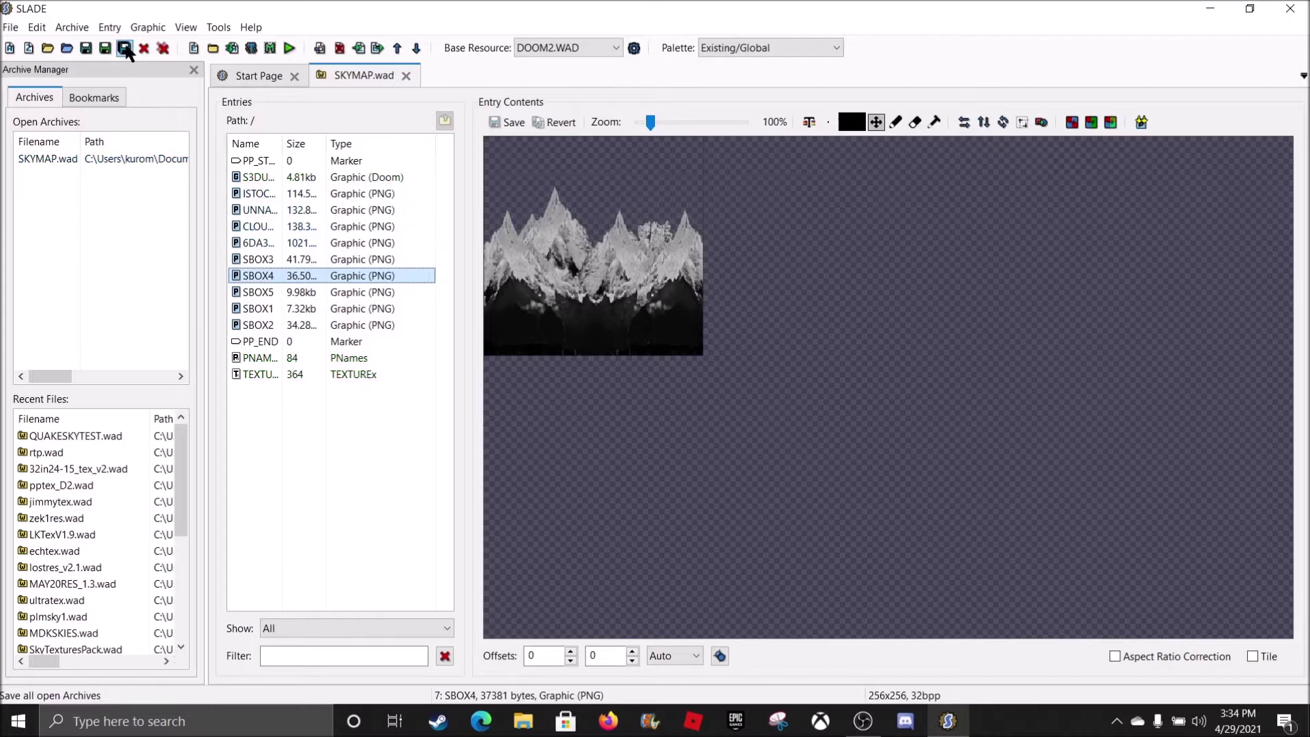
{"action": "left_click", "coordinate": [299, 242]}
{"action": "left_click", "coordinate": [322, 191]}
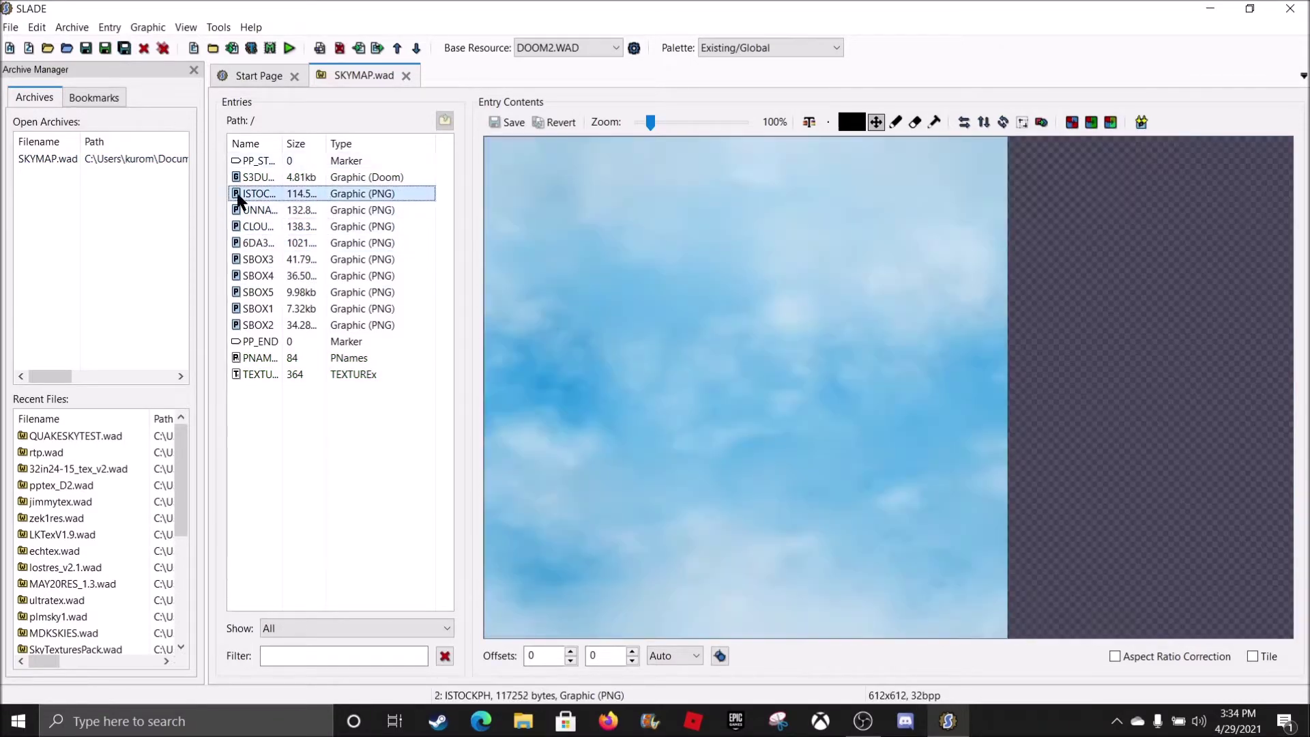
{"action": "left_click", "coordinate": [280, 242]}
{"action": "left_click", "coordinate": [321, 192]}
{"action": "left_click", "coordinate": [318, 179]}
{"action": "left_click", "coordinate": [295, 228]}
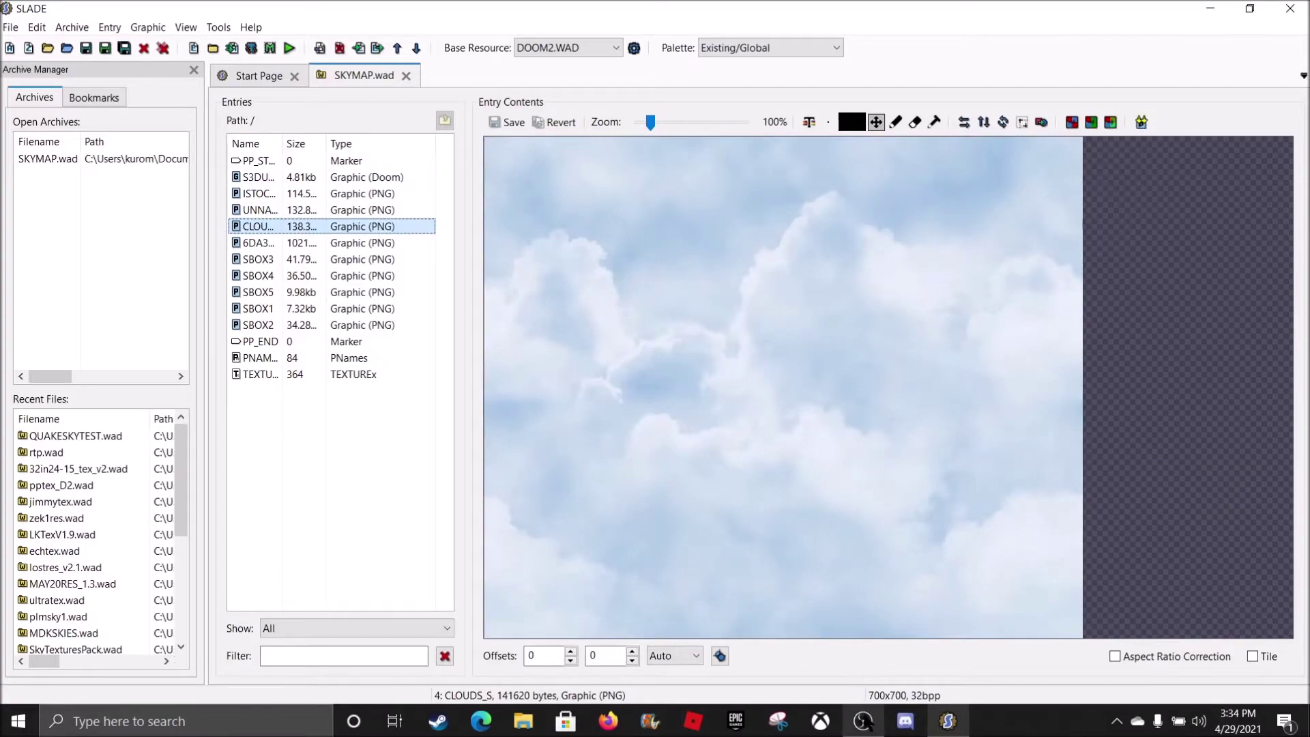
{"action": "left_click", "coordinate": [863, 721]}
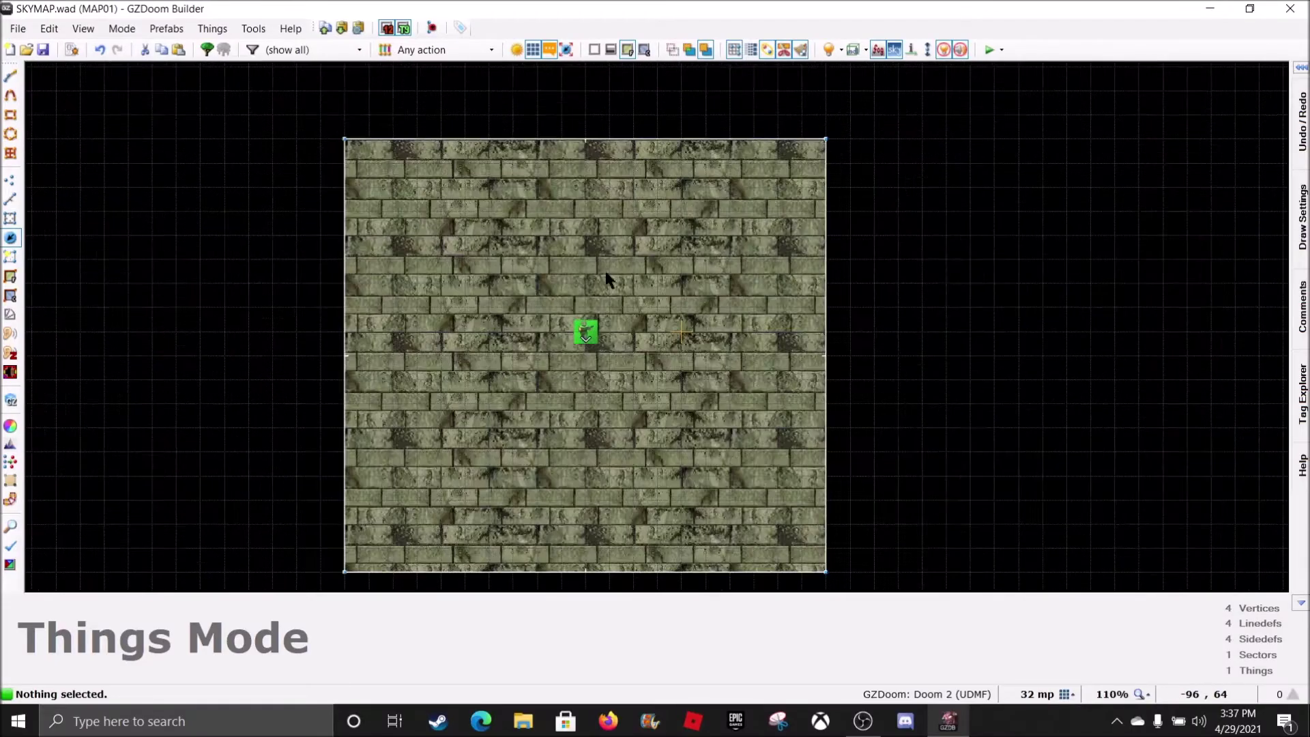
{"action": "scroll", "coordinate": [534, 298], "scroll_direction": "down", "scroll_amount": 5}
{"action": "scroll", "coordinate": [535, 298], "scroll_direction": "down", "scroll_amount": 3}
{"action": "scroll", "coordinate": [543, 306], "scroll_direction": "up", "scroll_amount": 5}
{"action": "scroll", "coordinate": [636, 224], "scroll_direction": "down", "scroll_amount": 3}
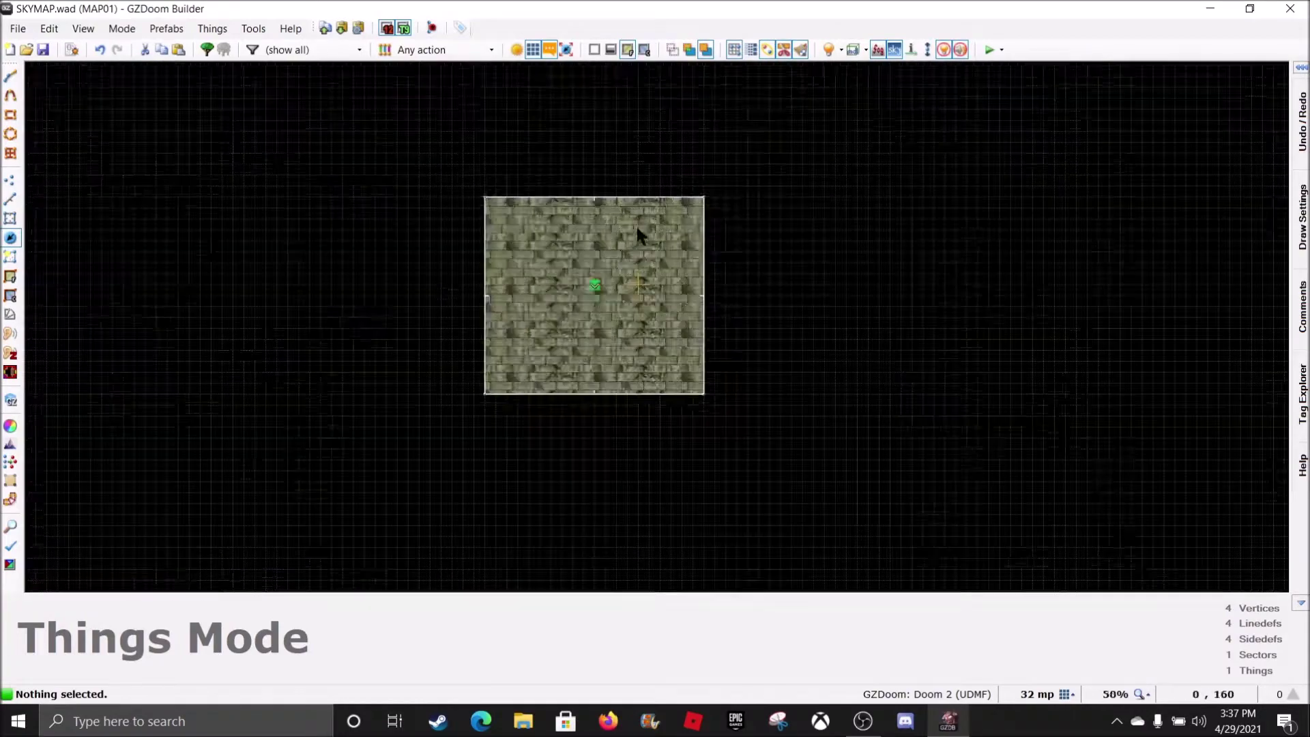
{"action": "scroll", "coordinate": [640, 235], "scroll_direction": "up", "scroll_amount": 3}
{"action": "scroll", "coordinate": [600, 322], "scroll_direction": "down", "scroll_amount": 2}
{"action": "scroll", "coordinate": [564, 322], "scroll_direction": "up", "scroll_amount": 5}
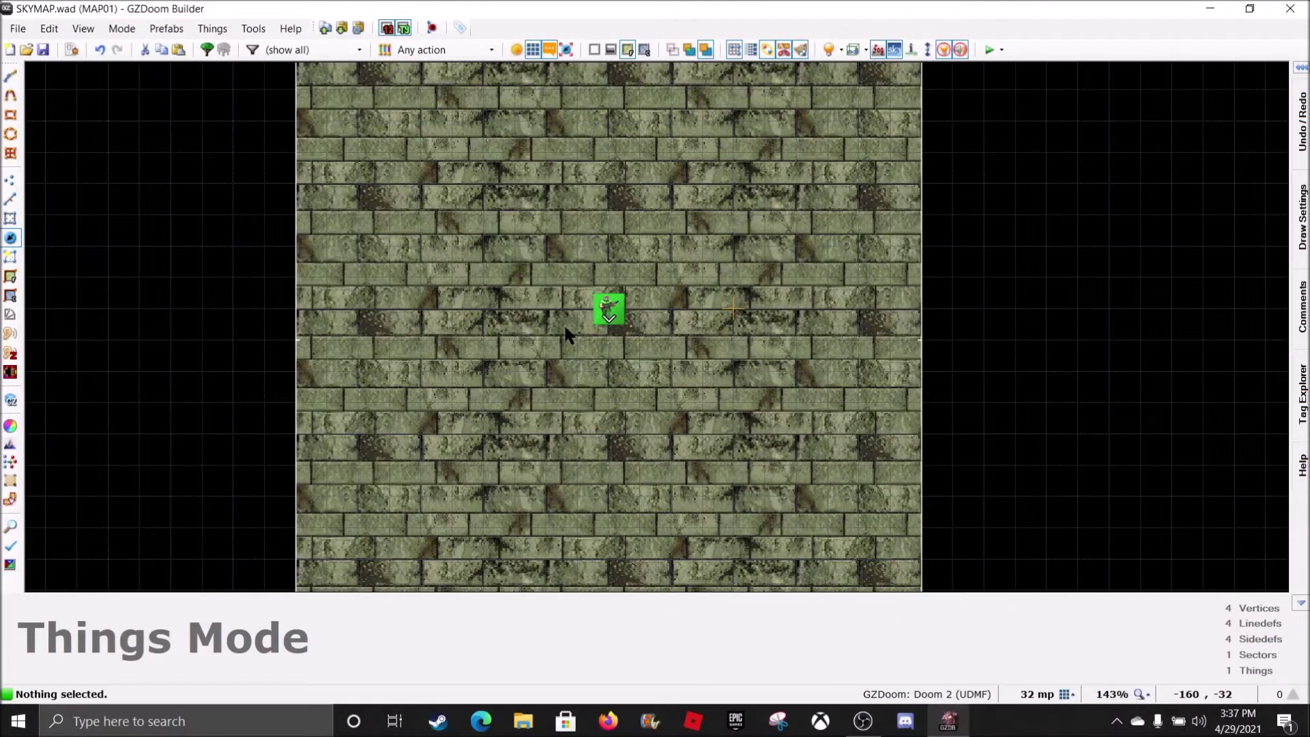
{"action": "scroll", "coordinate": [556, 272], "scroll_direction": "down", "scroll_amount": 4}
{"action": "scroll", "coordinate": [556, 271], "scroll_direction": "up", "scroll_amount": 3}
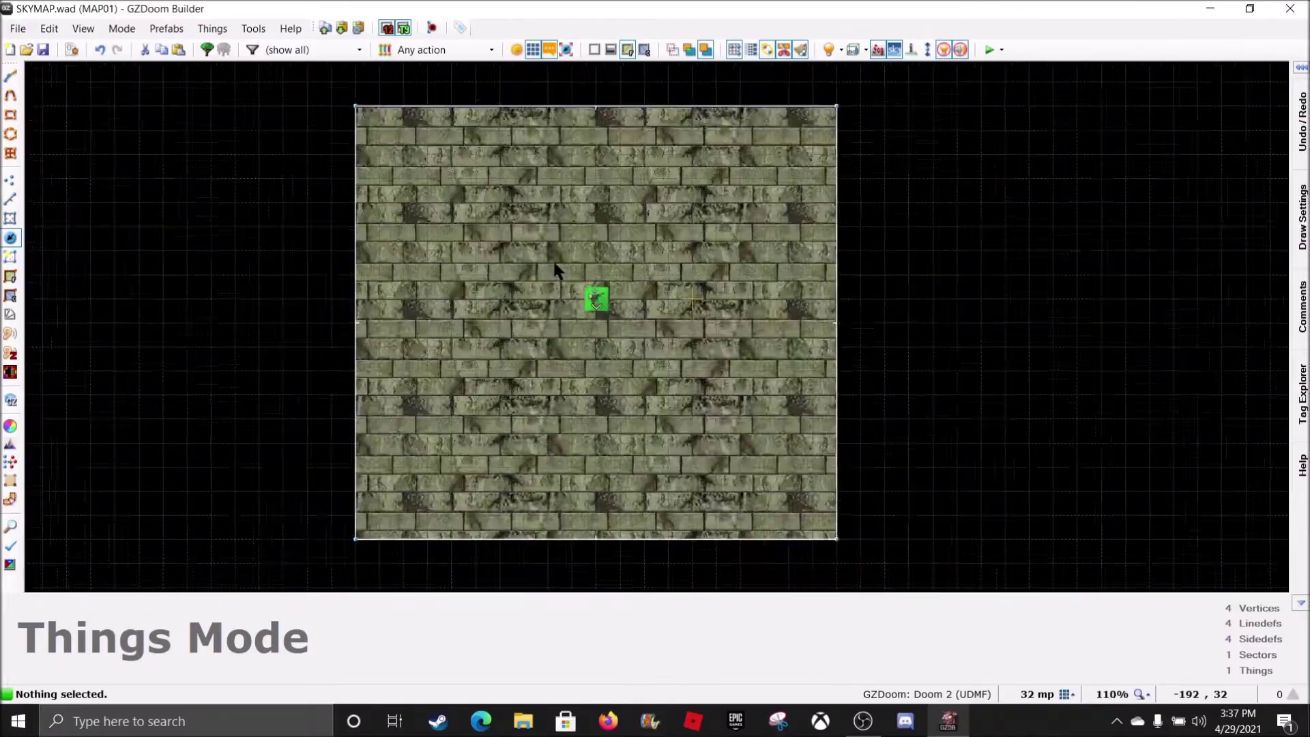
{"action": "scroll", "coordinate": [557, 271], "scroll_direction": "down", "scroll_amount": 1}
{"action": "scroll", "coordinate": [595, 298], "scroll_direction": "down", "scroll_amount": 4}
{"action": "scroll", "coordinate": [595, 298], "scroll_direction": "up", "scroll_amount": 7}
- Move around the MAP01 room in GZDoom Builder's 3D visual mode and examine its walls and default sky
{"action": "key", "text": "w"}
{"action": "key", "text": "d"}
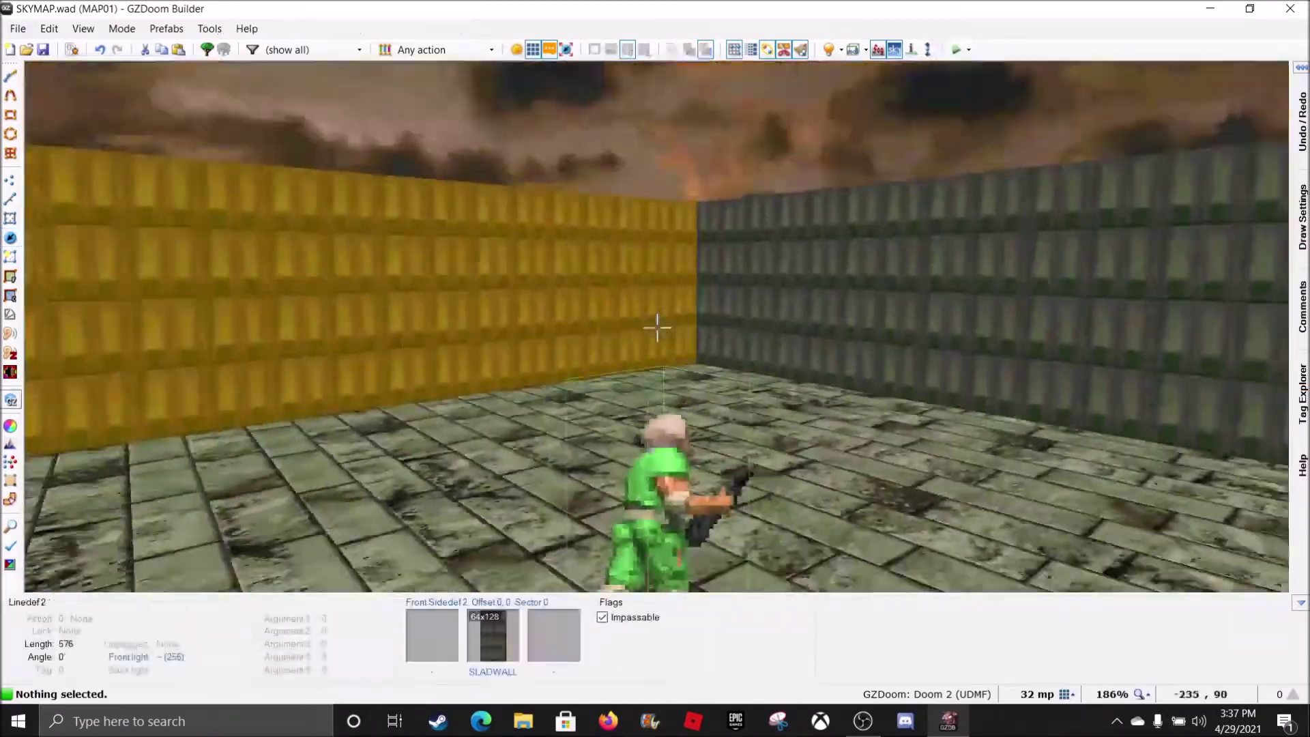
{"action": "key", "text": "e"}
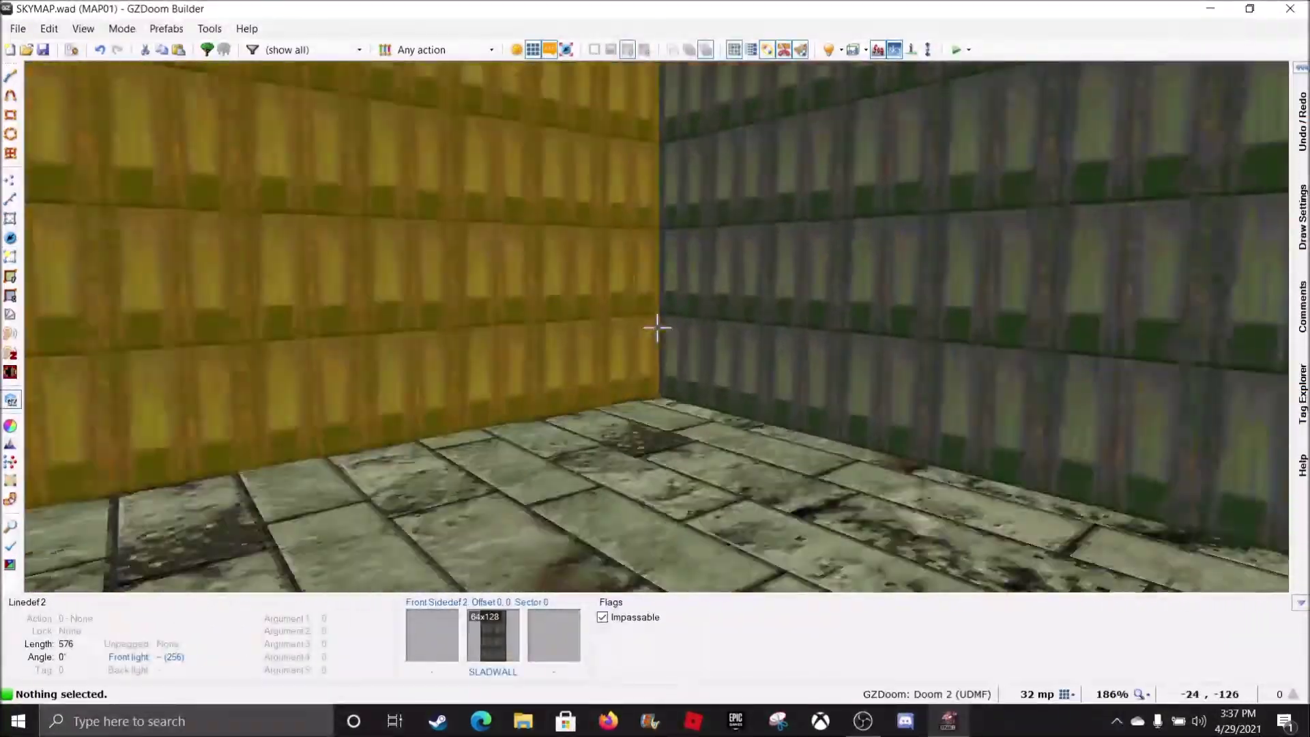
{"action": "key", "text": "d"}
{"action": "key", "text": "s"}
{"action": "key", "text": "e"}
{"action": "key", "text": "d"}
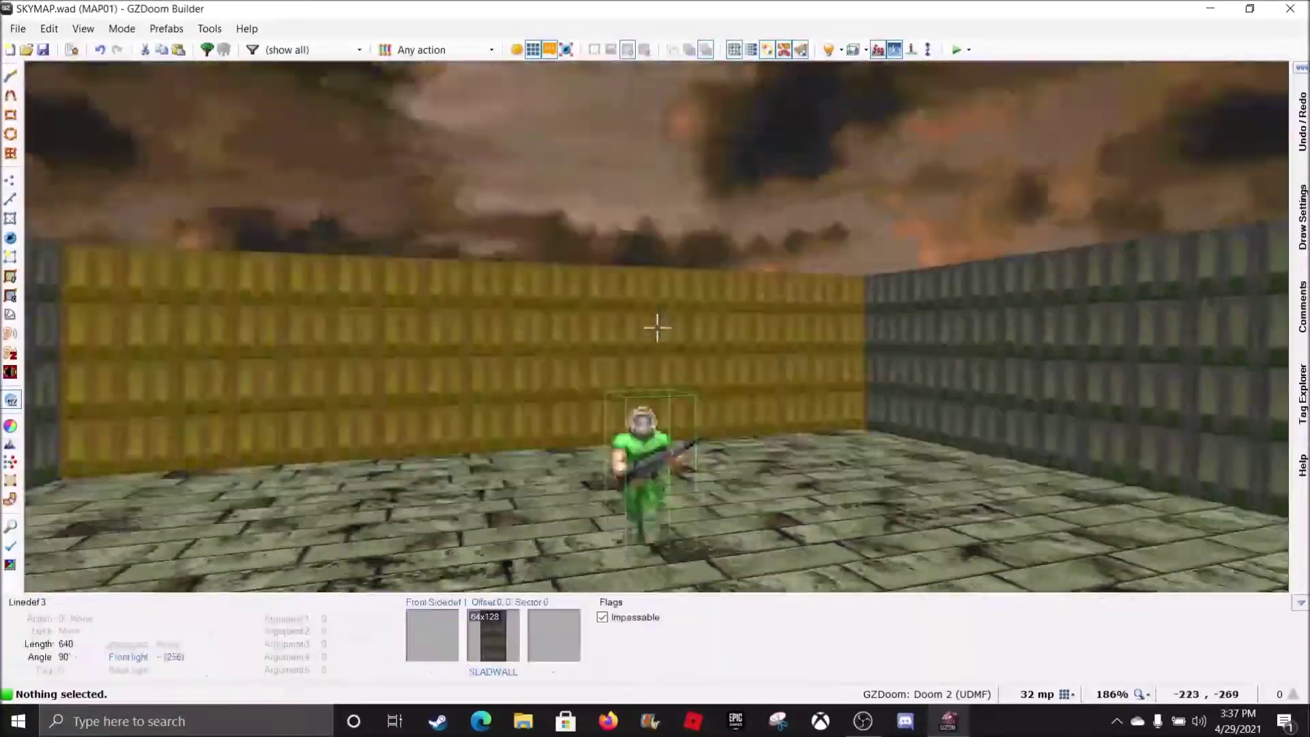
{"action": "key", "text": "s"}
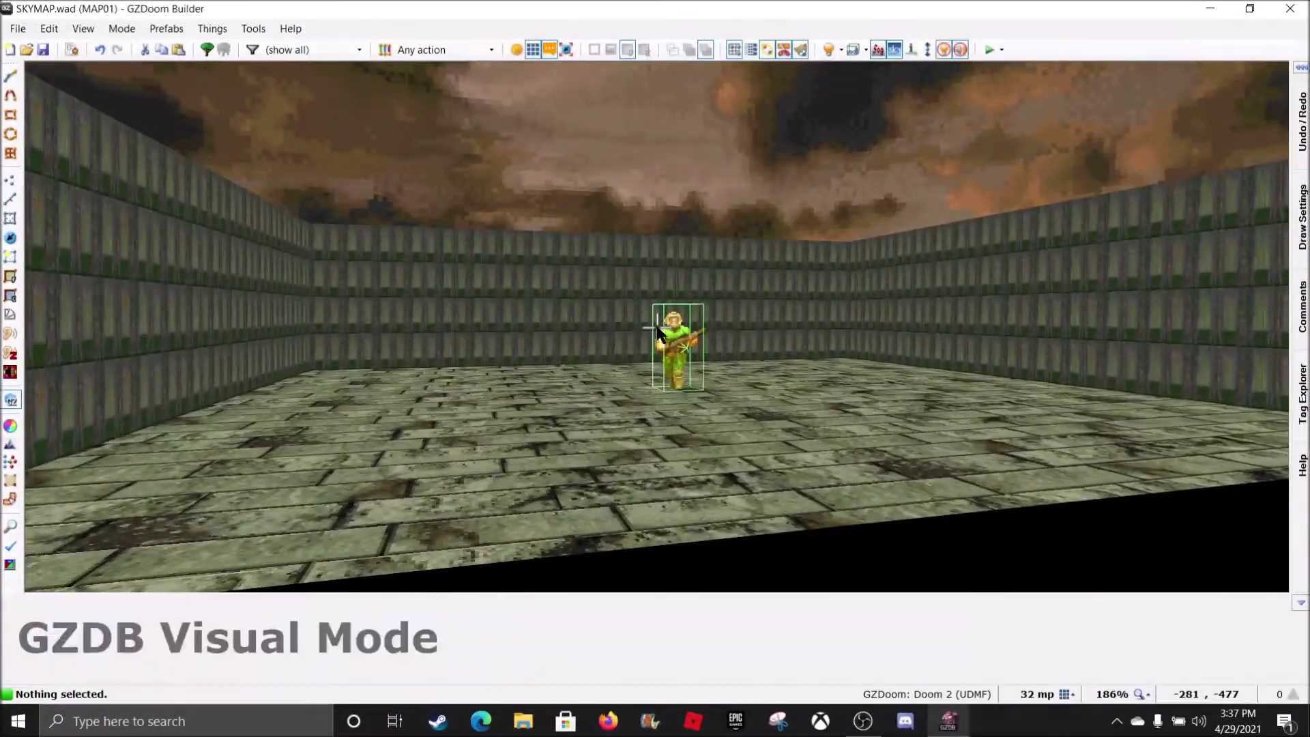
{"action": "key", "text": "q"}
- Draw a separate 256 by 256 square sector in the empty space northwest of the main room
{"action": "scroll", "coordinate": [655, 328], "scroll_direction": "down", "scroll_amount": 5}
{"action": "scroll", "coordinate": [658, 180], "scroll_direction": "up", "scroll_amount": 3}
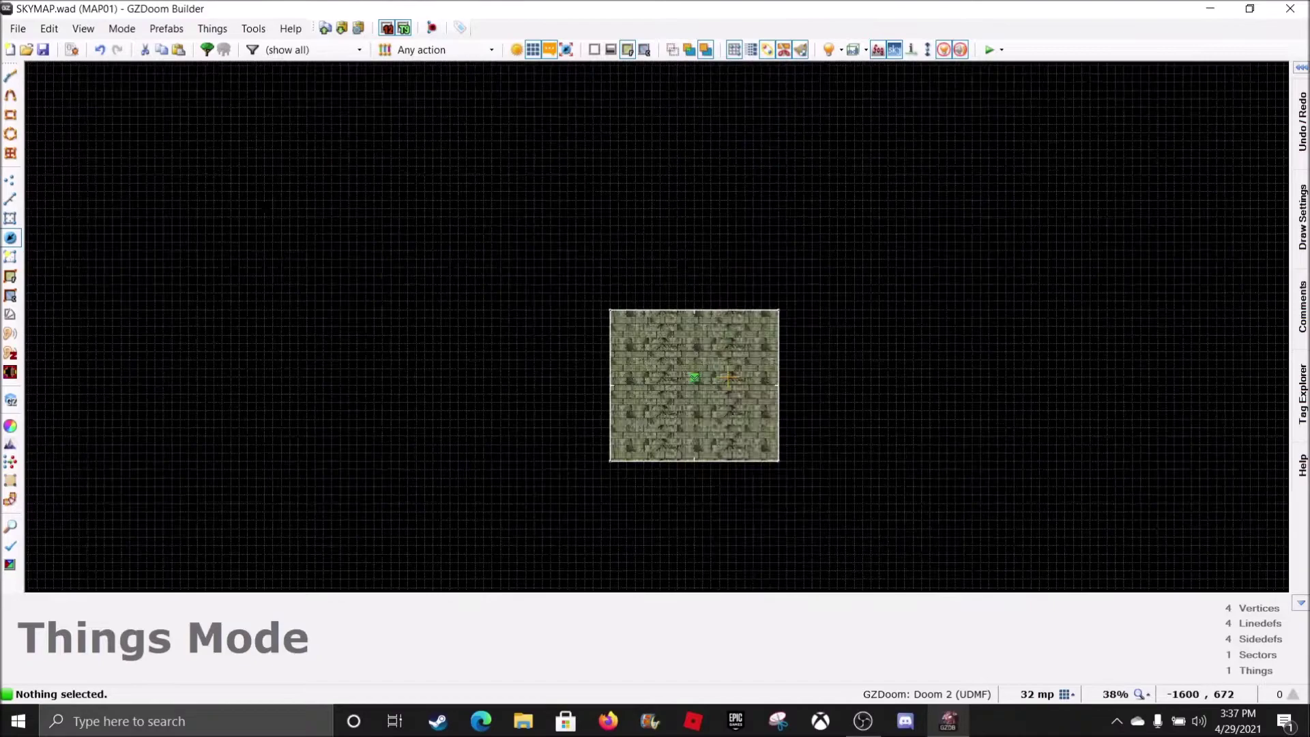
{"action": "left_click", "coordinate": [11, 202]}
{"action": "scroll", "coordinate": [409, 146], "scroll_direction": "down", "scroll_amount": 3}
{"action": "scroll", "coordinate": [409, 145], "scroll_direction": "up", "scroll_amount": 12}
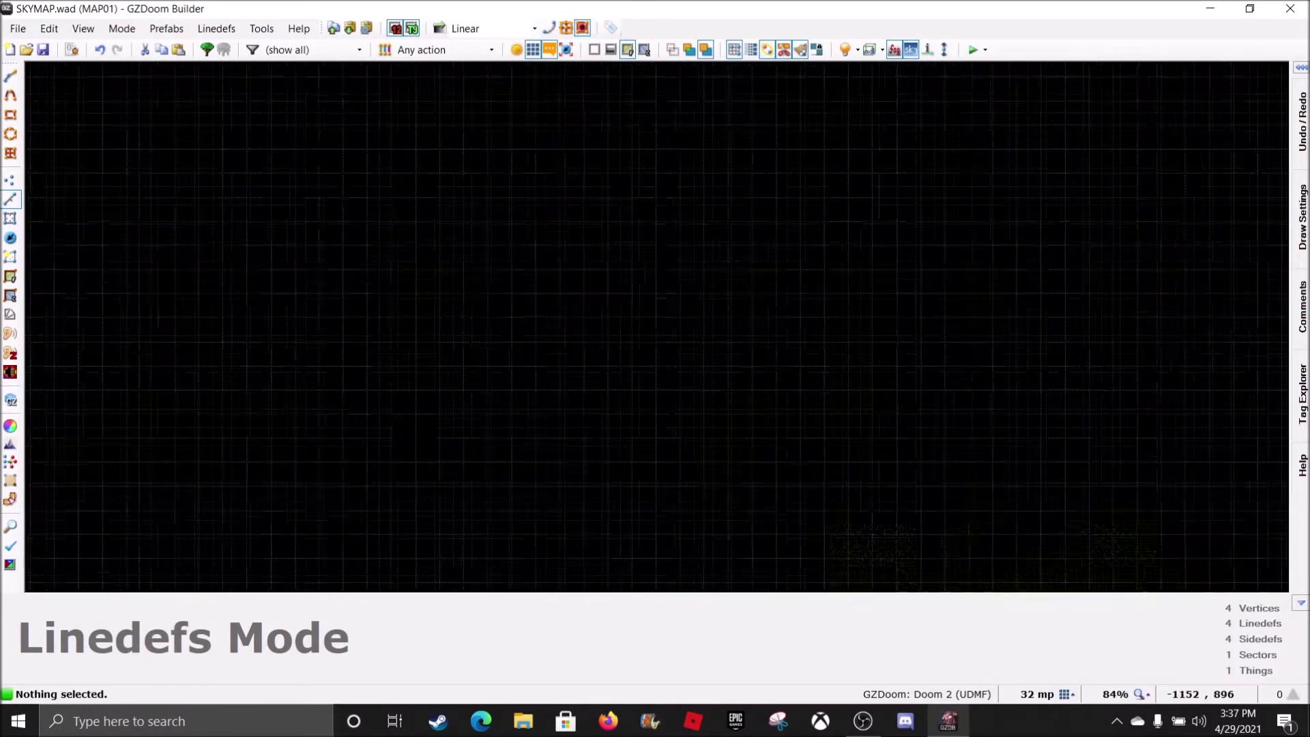
{"action": "key", "text": "d"}
{"action": "left_click", "coordinate": [409, 145]}
{"action": "scroll", "coordinate": [410, 205], "scroll_direction": "down", "scroll_amount": 3}
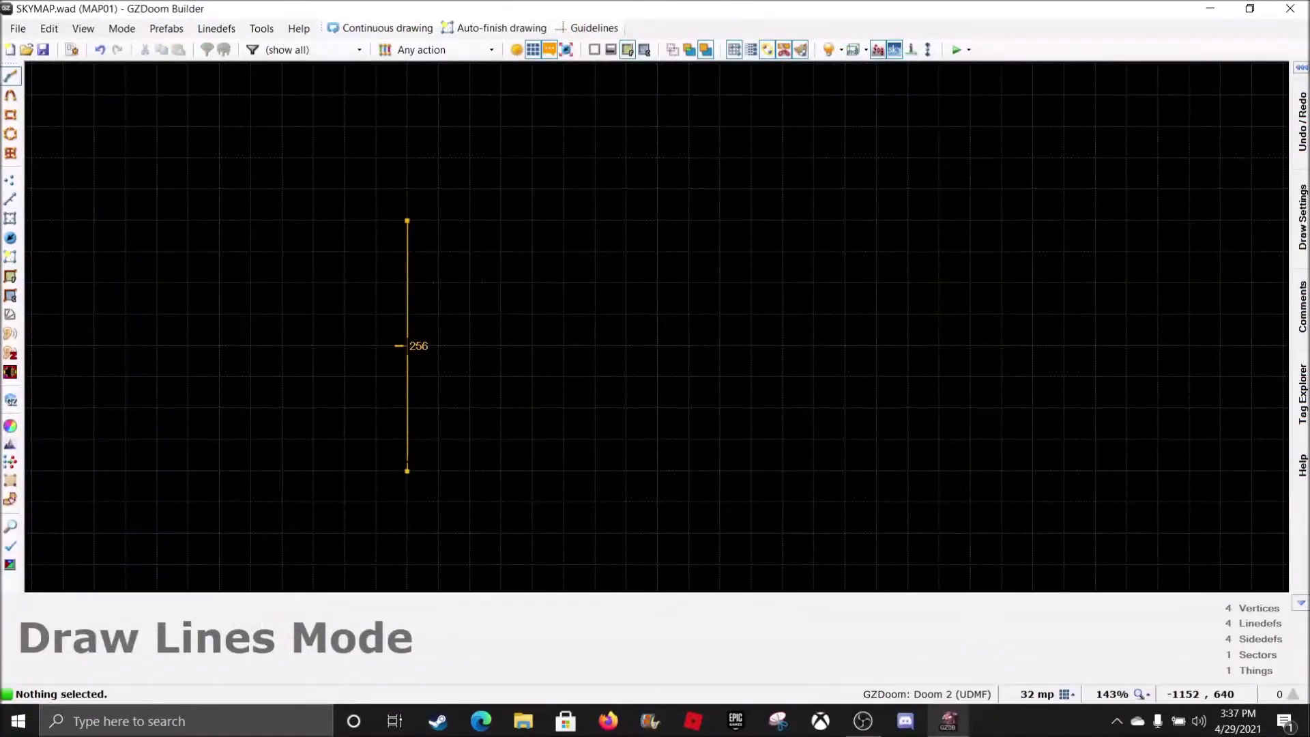
{"action": "left_click", "coordinate": [407, 470]}
{"action": "left_click", "coordinate": [657, 470]}
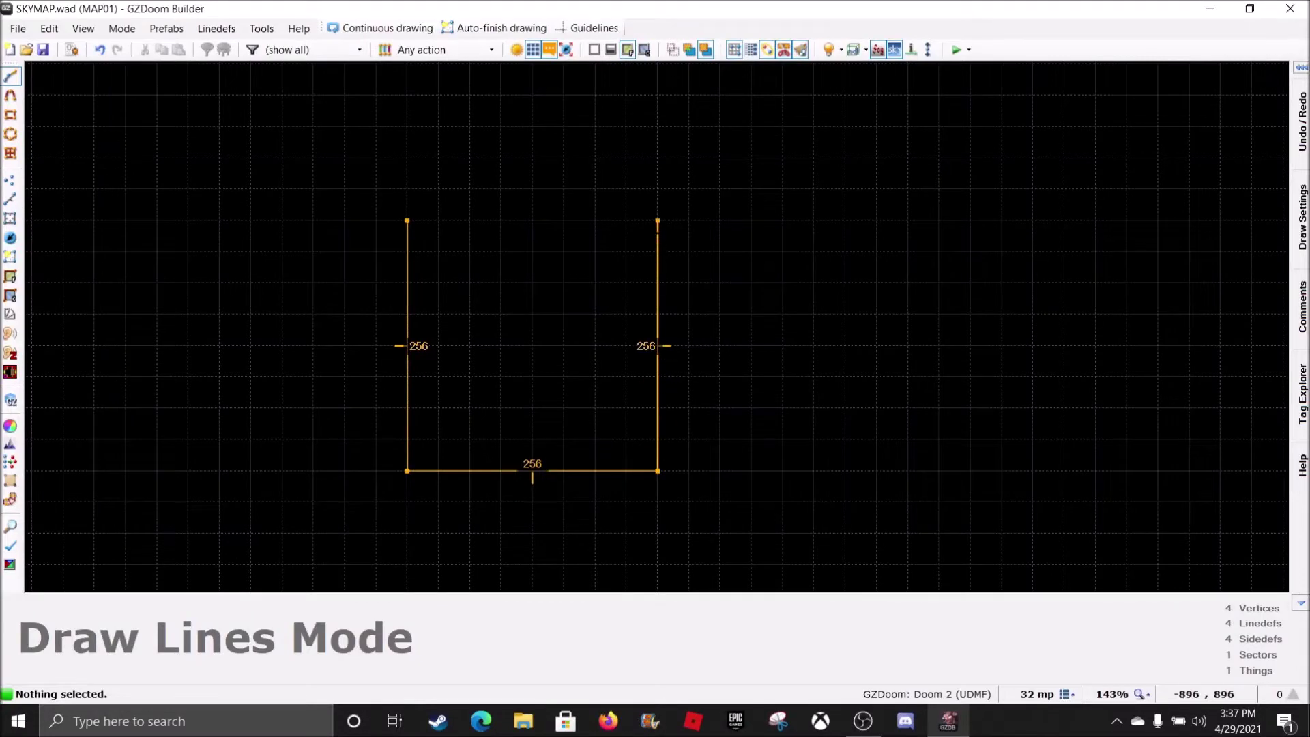
{"action": "left_click", "coordinate": [658, 221]}
{"action": "left_click", "coordinate": [407, 221]}
{"action": "scroll", "coordinate": [413, 220], "scroll_direction": "down", "scroll_amount": 6}
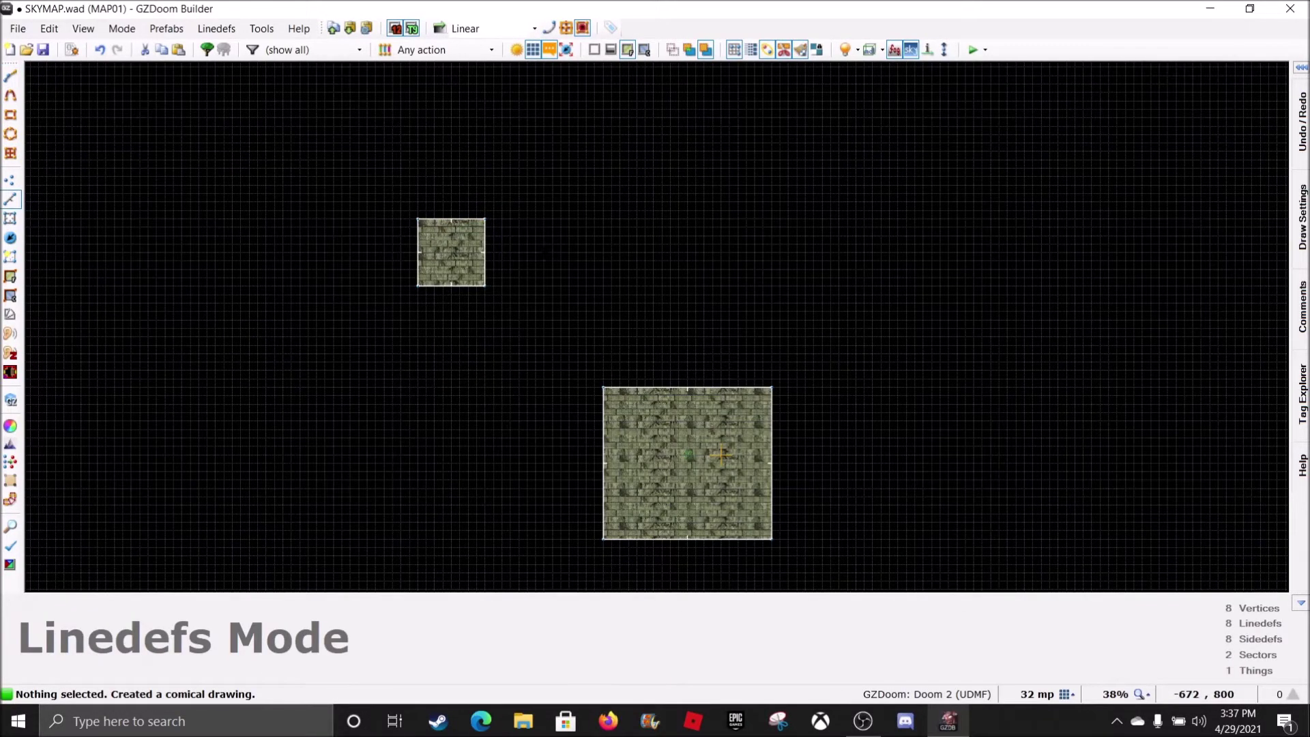
- Draw a small triangular sector with 32-unit legs just east of the new square sector
{"action": "scroll", "coordinate": [722, 455], "scroll_direction": "up", "scroll_amount": 7}
{"action": "key", "text": "d"}
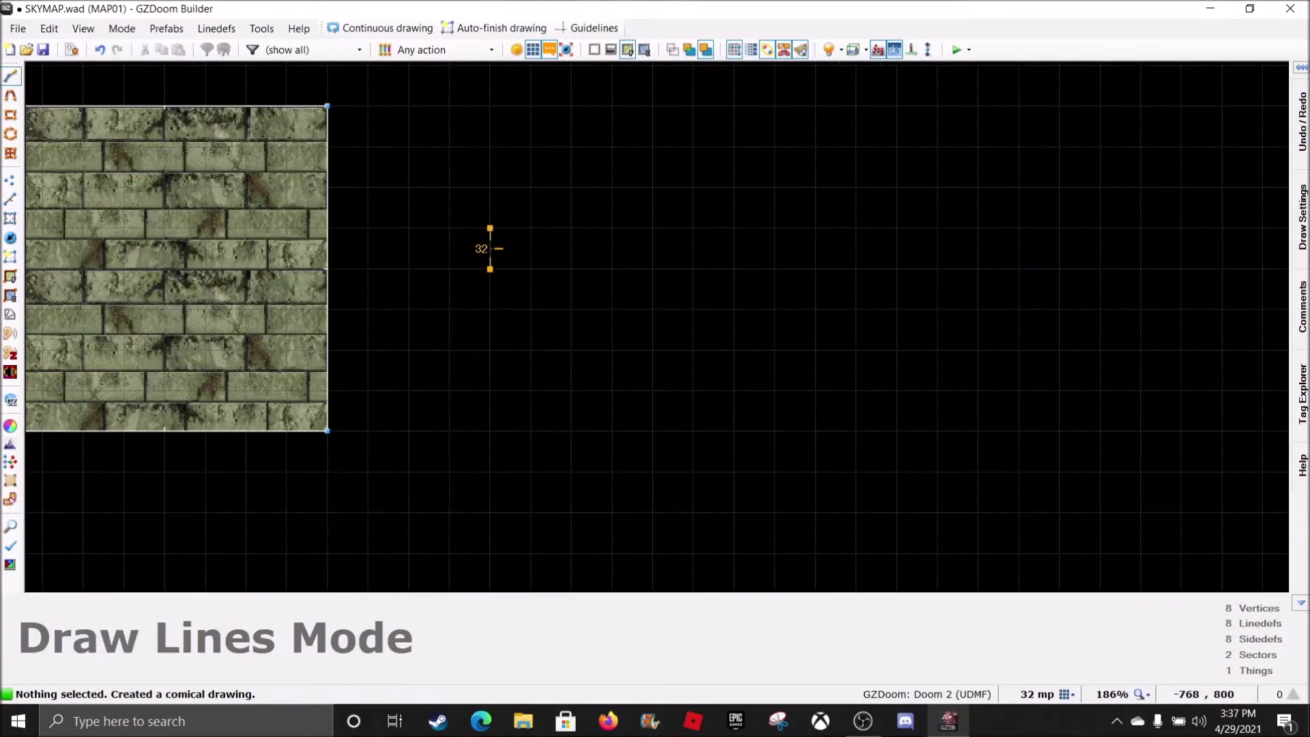
{"action": "left_click", "coordinate": [490, 228]}
{"action": "left_click", "coordinate": [530, 229]}
{"action": "left_click", "coordinate": [490, 269]}
{"action": "scroll", "coordinate": [512, 251], "scroll_direction": "down", "scroll_amount": 2}
{"action": "scroll", "coordinate": [511, 251], "scroll_direction": "up", "scroll_amount": 8}
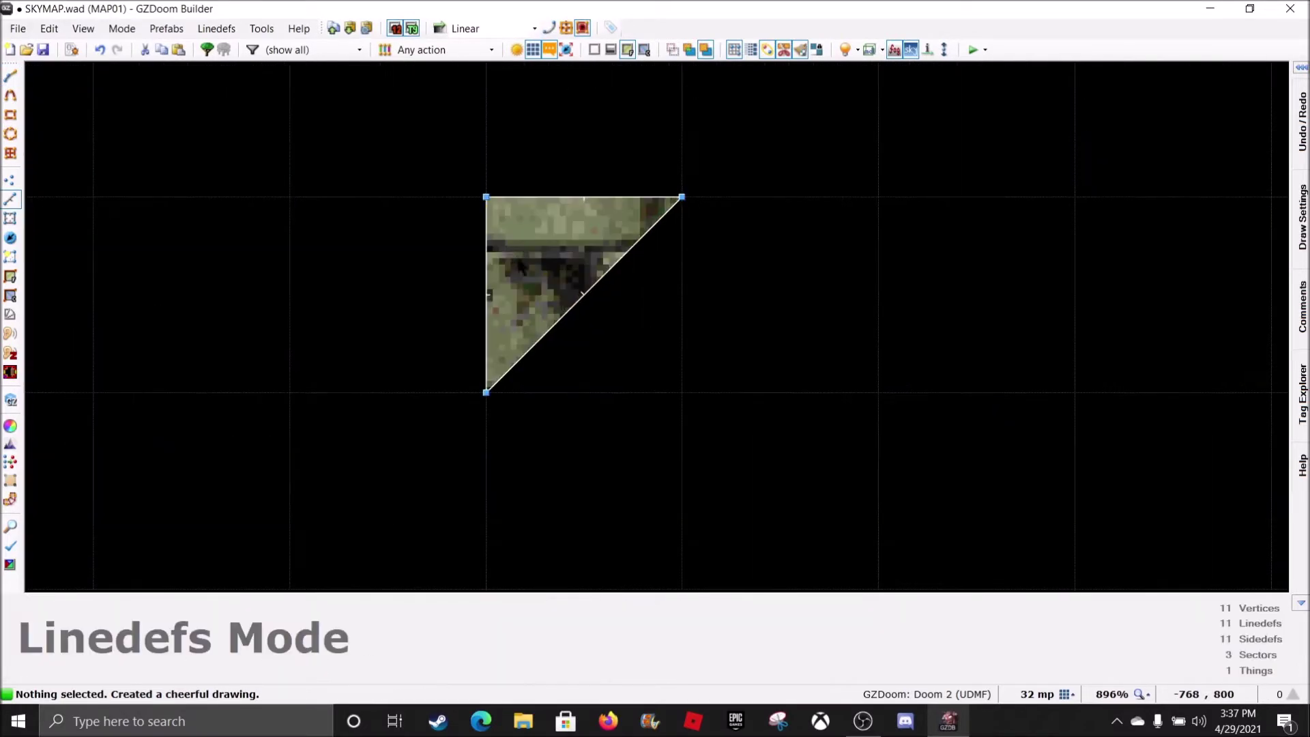
{"action": "scroll", "coordinate": [519, 266], "scroll_direction": "down", "scroll_amount": 10}
{"action": "scroll", "coordinate": [271, 290], "scroll_direction": "up", "scroll_amount": 5}
{"action": "scroll", "coordinate": [271, 290], "scroll_direction": "down", "scroll_amount": 5}
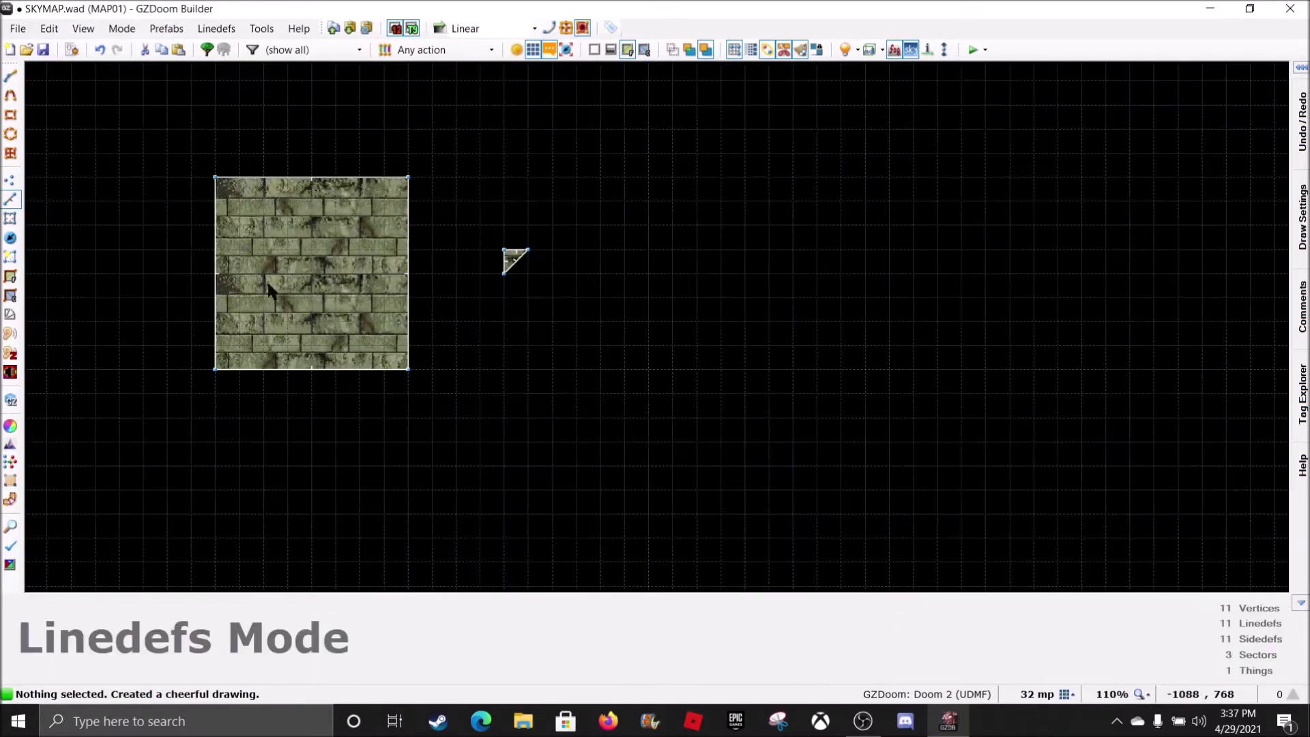
- Set the square sector's floor texture to 6DA3C422 from the SKYMAP.wad TEXTURE1 set
{"action": "scroll", "coordinate": [331, 271], "scroll_direction": "up", "scroll_amount": 5}
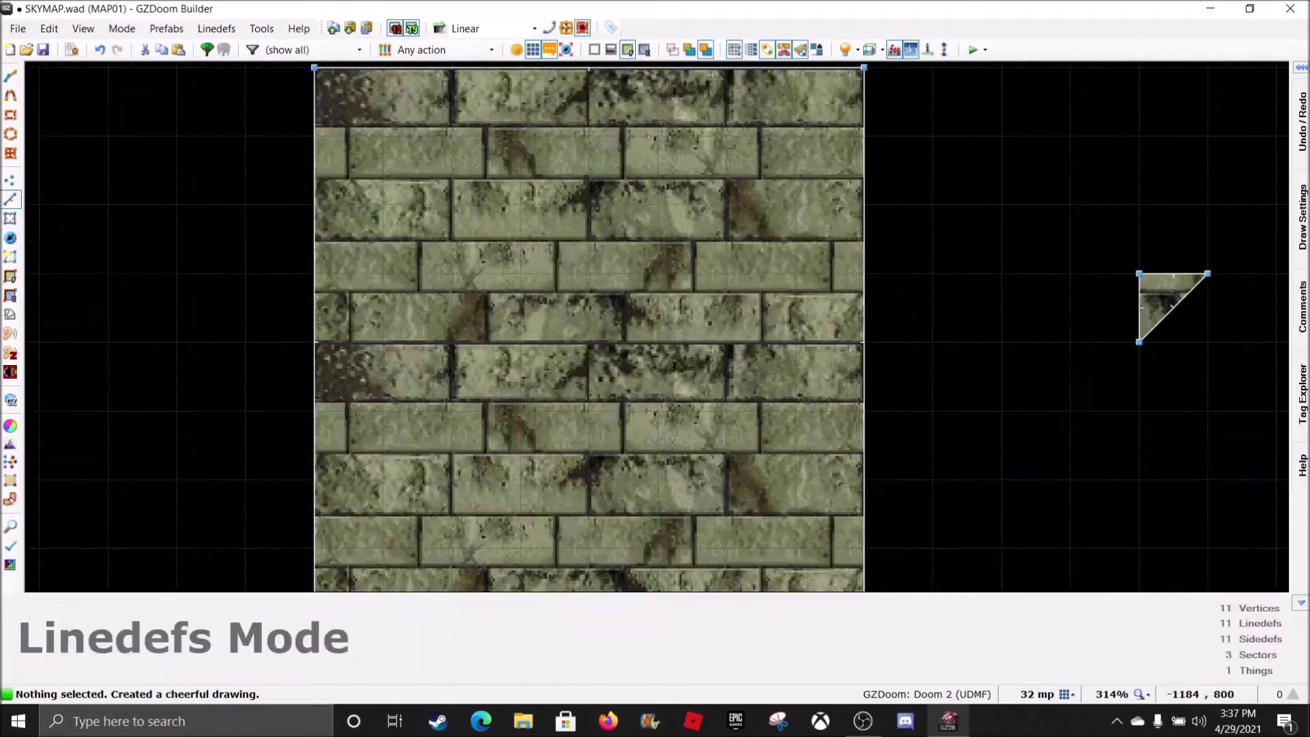
{"action": "key", "text": "q"}
{"action": "right_click", "coordinate": [657, 327]}
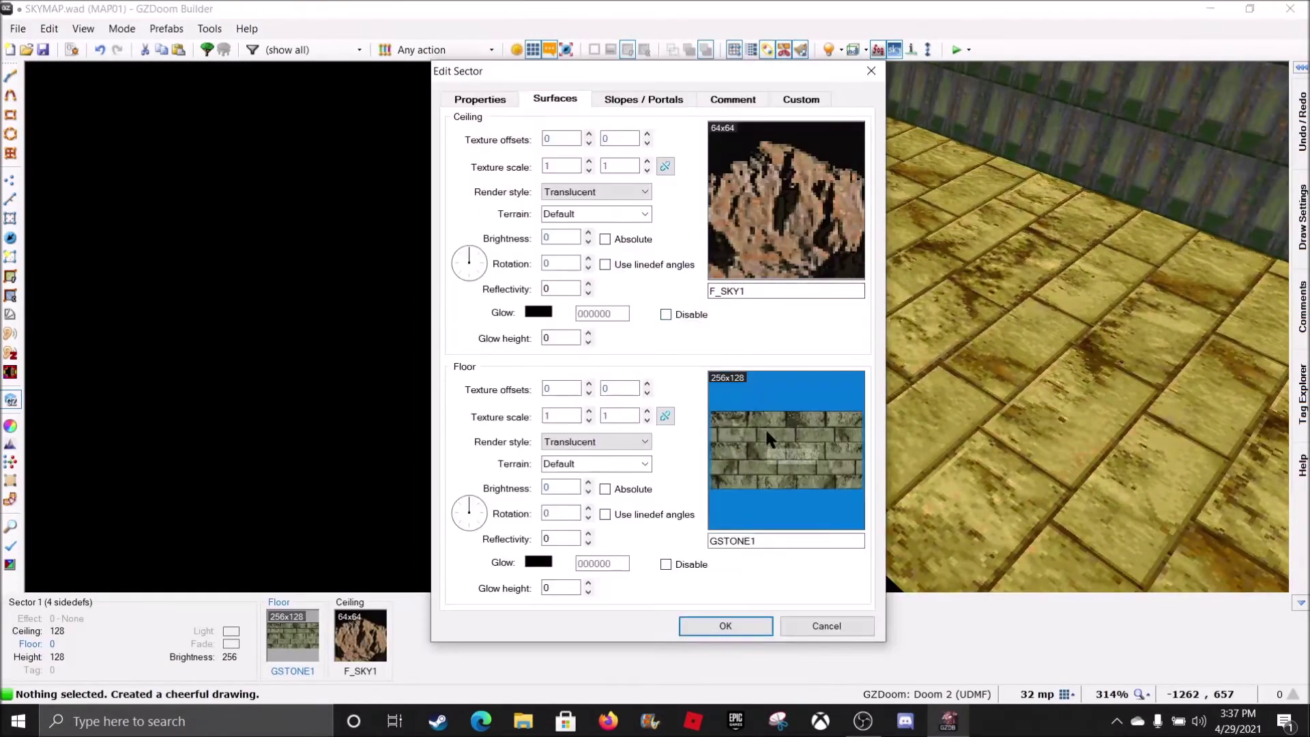
{"action": "left_click", "coordinate": [768, 437]}
{"action": "scroll", "coordinate": [867, 471], "scroll_direction": "down", "scroll_amount": 1}
{"action": "left_click", "coordinate": [873, 471]}
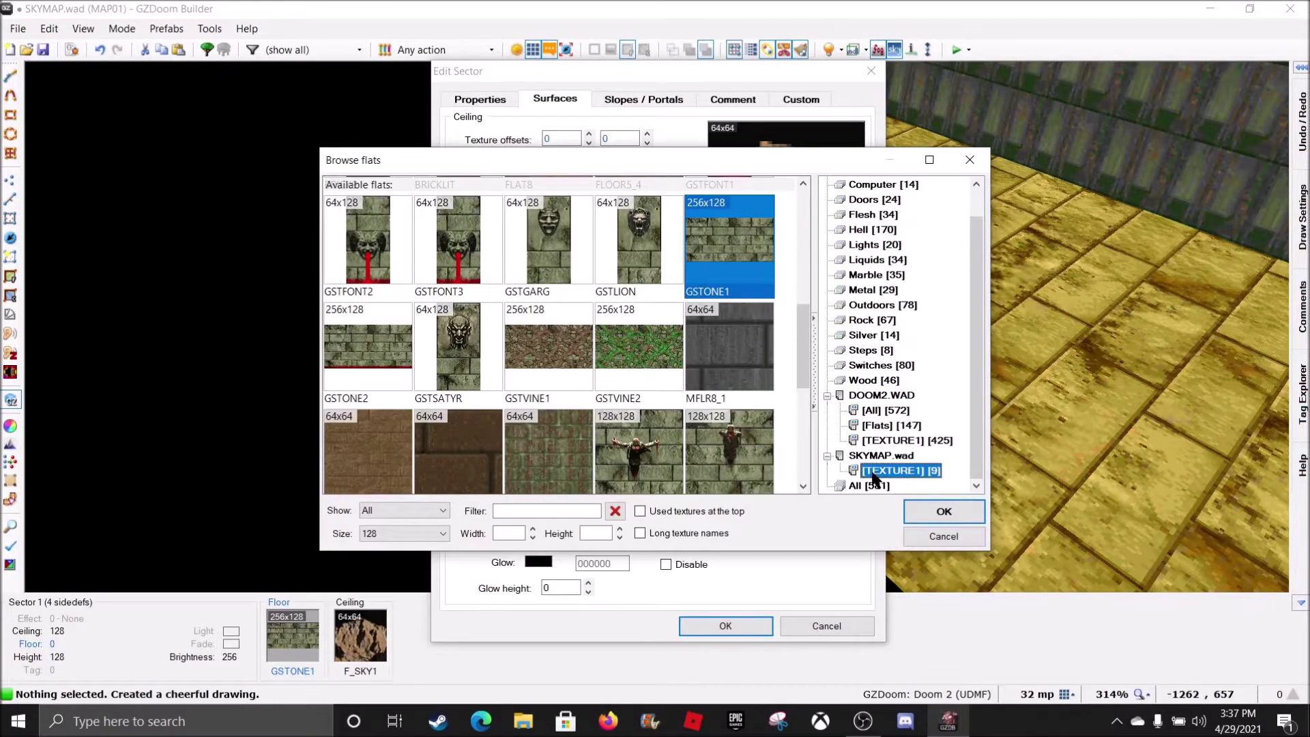
{"action": "left_click", "coordinate": [453, 232]}
{"action": "left_click", "coordinate": [944, 511]}
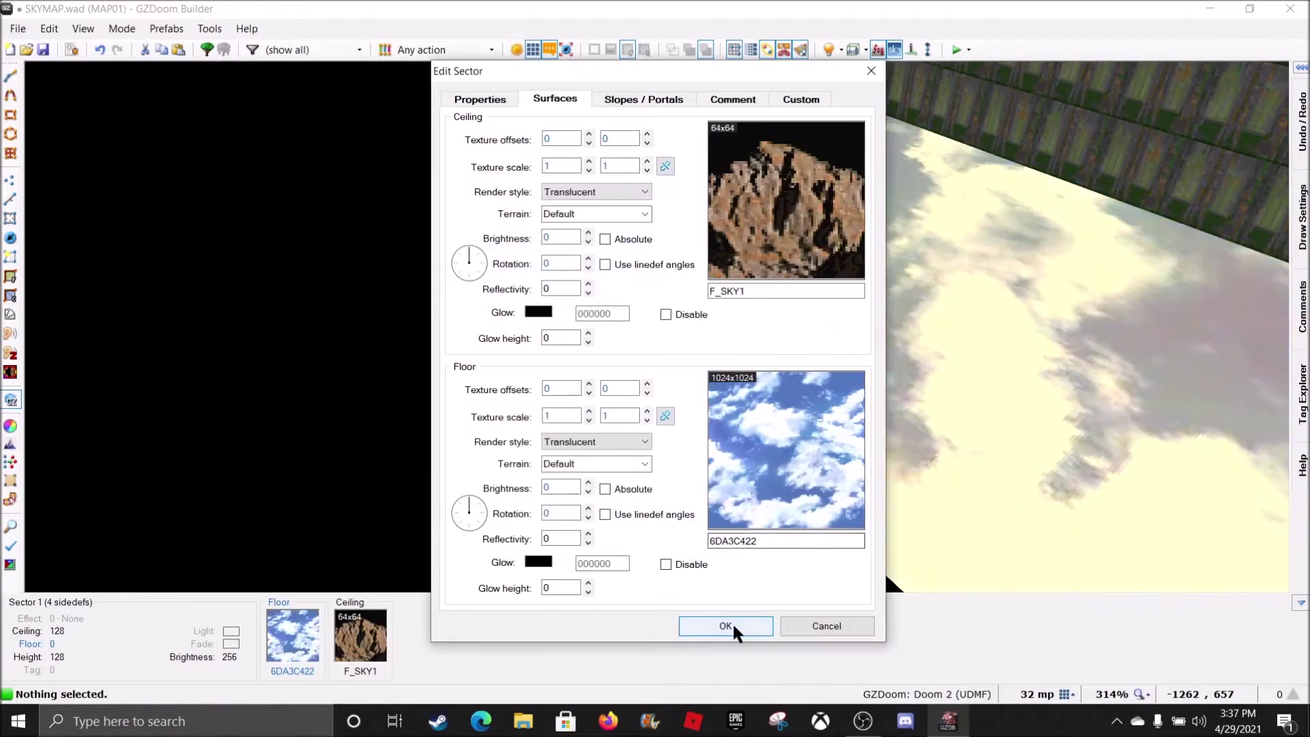
{"action": "left_click", "coordinate": [731, 621]}
- Copy the square sector's cloud floor texture onto its ceiling
{"action": "key", "text": "ctrl+c"}
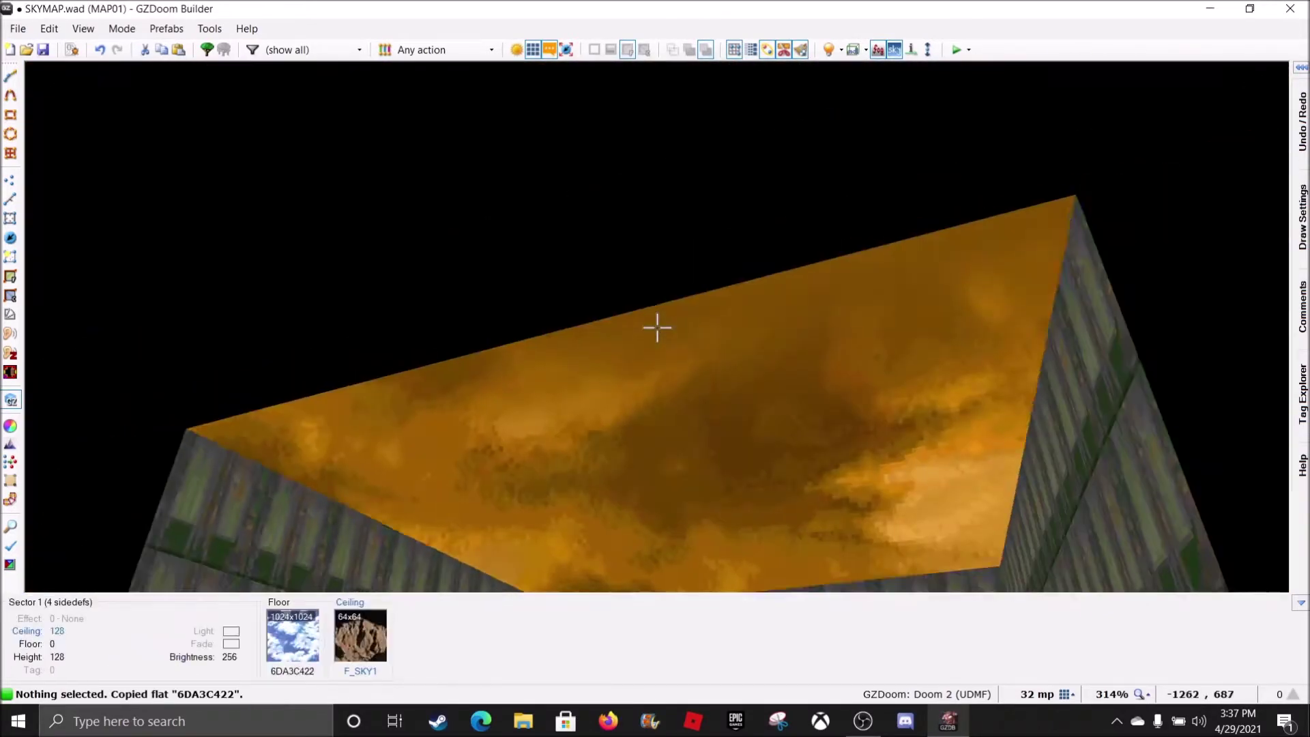
{"action": "key", "text": "ctrl+v"}
{"action": "key", "text": "q"}
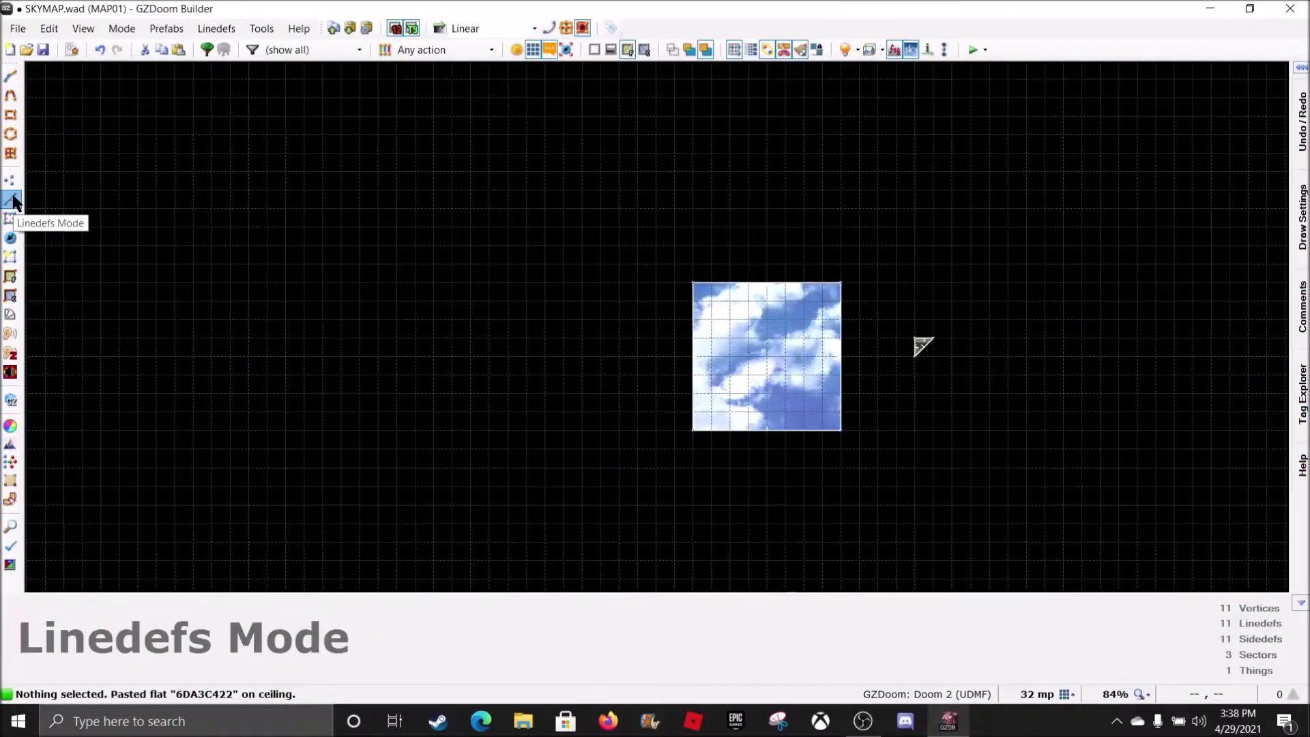
- Assign the Line Horizon action to all four linedefs of the square sector and check it in visual mode
{"action": "left_click_drag", "start_coordinate": [648, 237], "coordinate": [879, 476]}
{"action": "scroll", "coordinate": [828, 386], "scroll_direction": "up", "scroll_amount": 4}
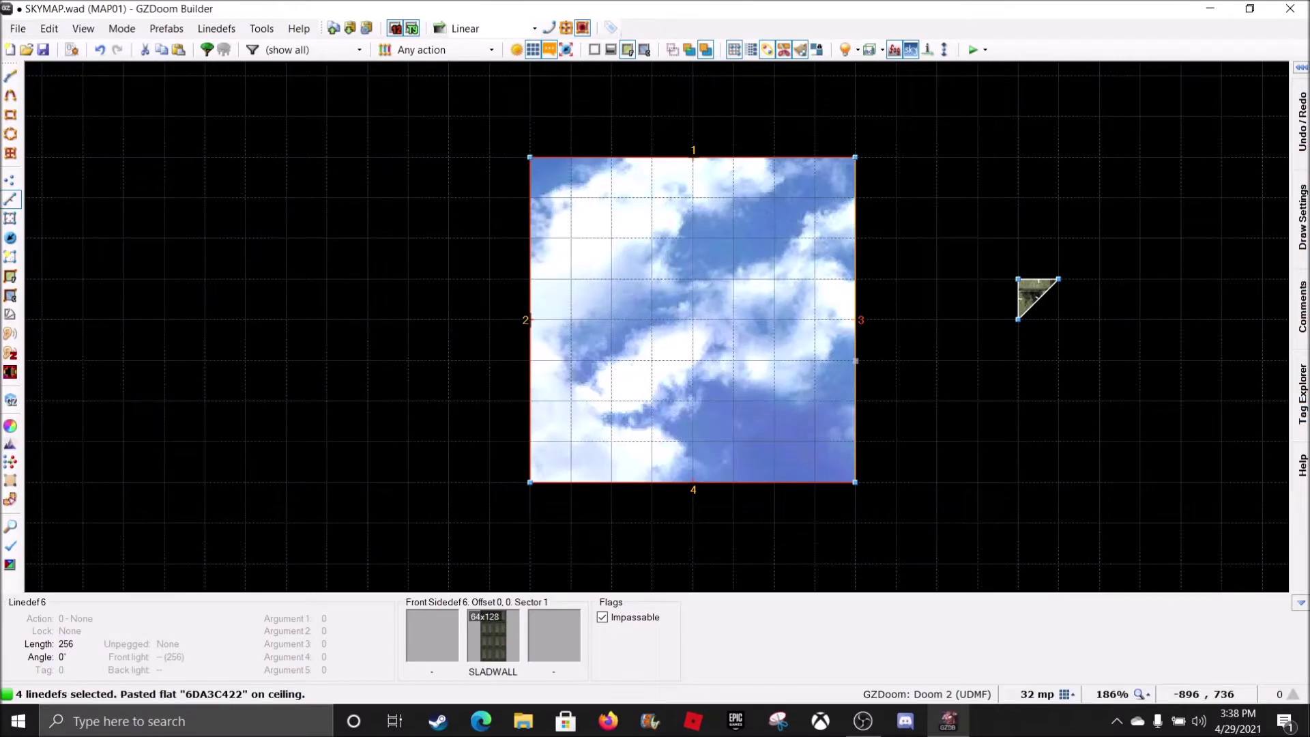
{"action": "right_click", "coordinate": [856, 372]}
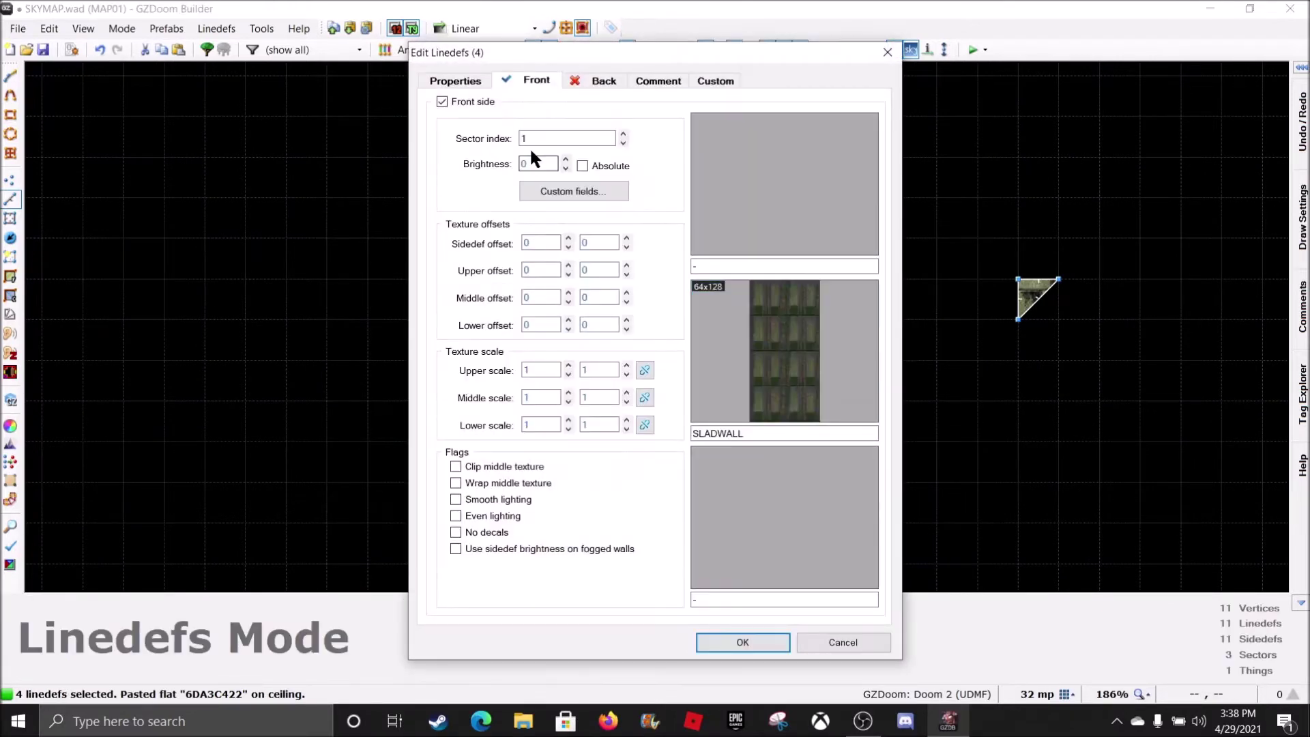
{"action": "left_click", "coordinate": [469, 84]}
{"action": "left_click", "coordinate": [841, 320]}
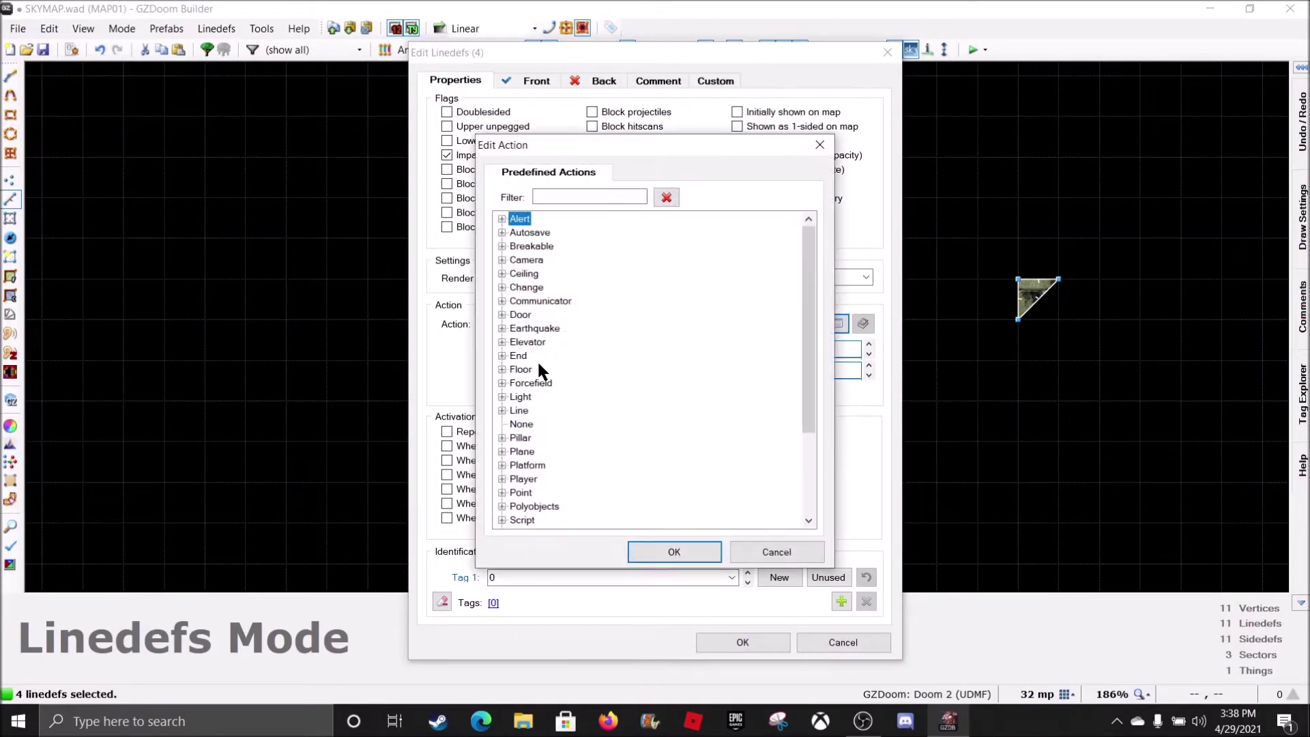
{"action": "left_click", "coordinate": [674, 551]}
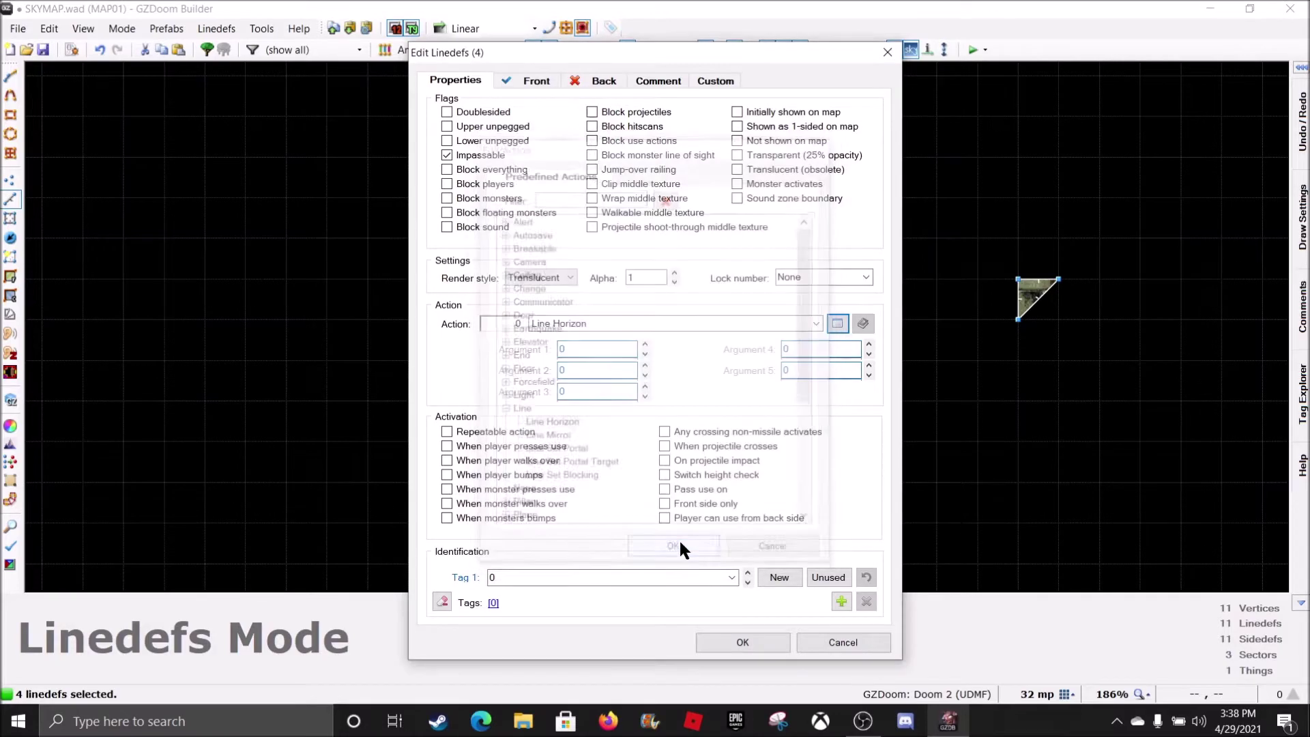
{"action": "left_click", "coordinate": [742, 642]}
{"action": "scroll", "coordinate": [729, 495], "scroll_direction": "down", "scroll_amount": 4}
{"action": "scroll", "coordinate": [729, 495], "scroll_direction": "up", "scroll_amount": 5}
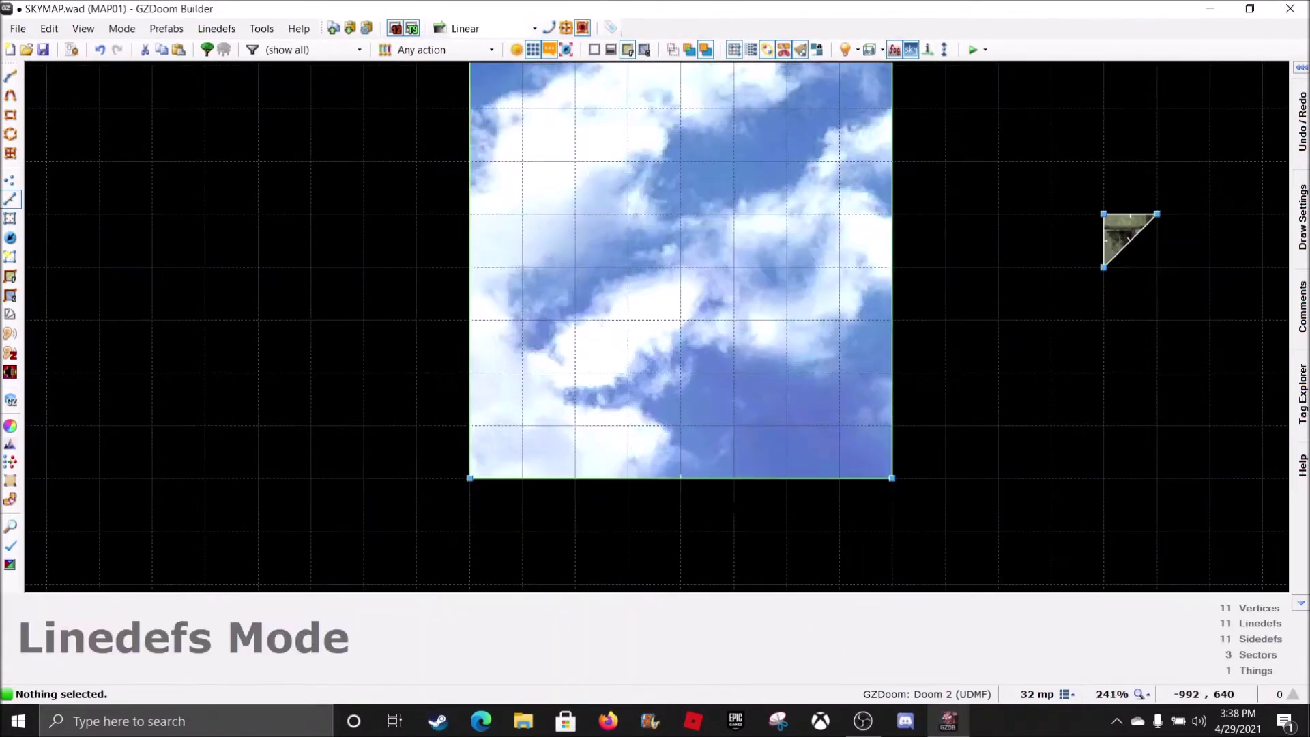
{"action": "key", "text": "q"}
{"action": "key", "text": "q"}
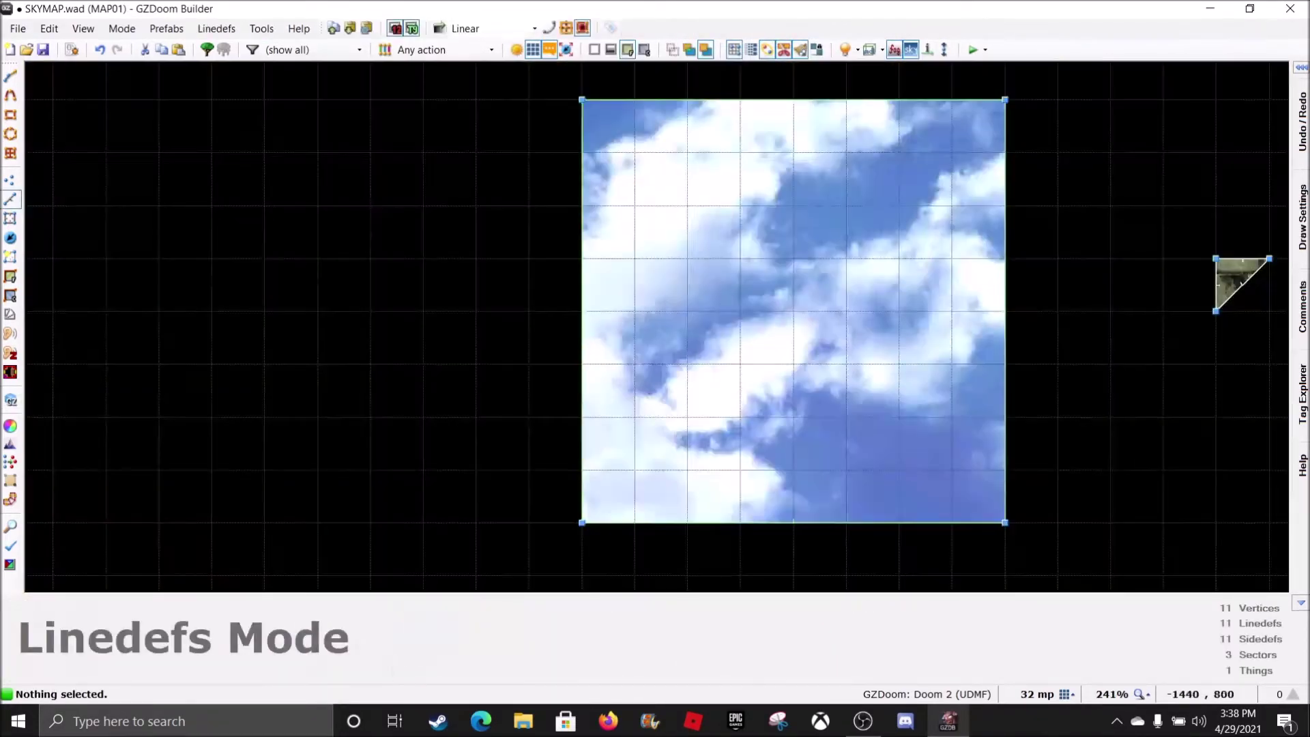
- Place a Skybox Viewpoint thing at the centre of the square sector, at X -1024, Y 768
{"action": "left_click", "coordinate": [11, 238]}
{"action": "right_click", "coordinate": [792, 301]}
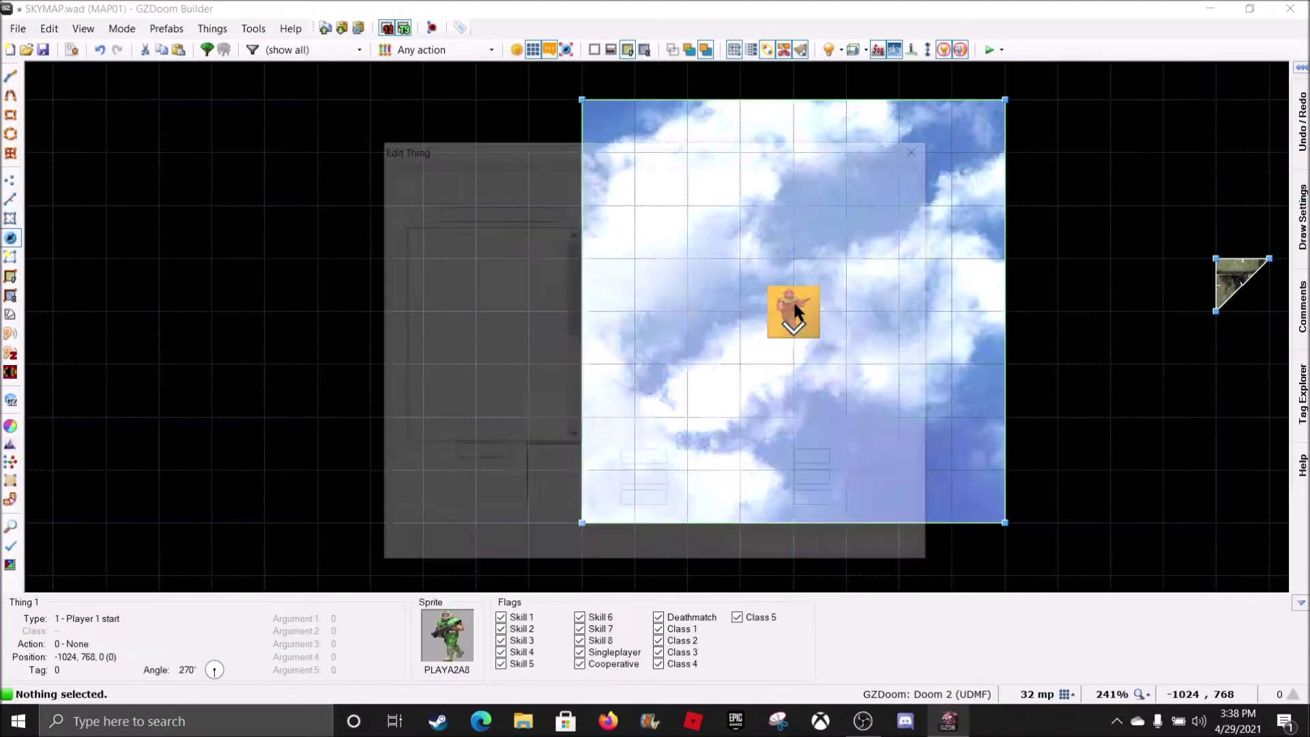
{"action": "left_click", "coordinate": [408, 244]}
{"action": "scroll", "coordinate": [415, 348], "scroll_direction": "down", "scroll_amount": 2}
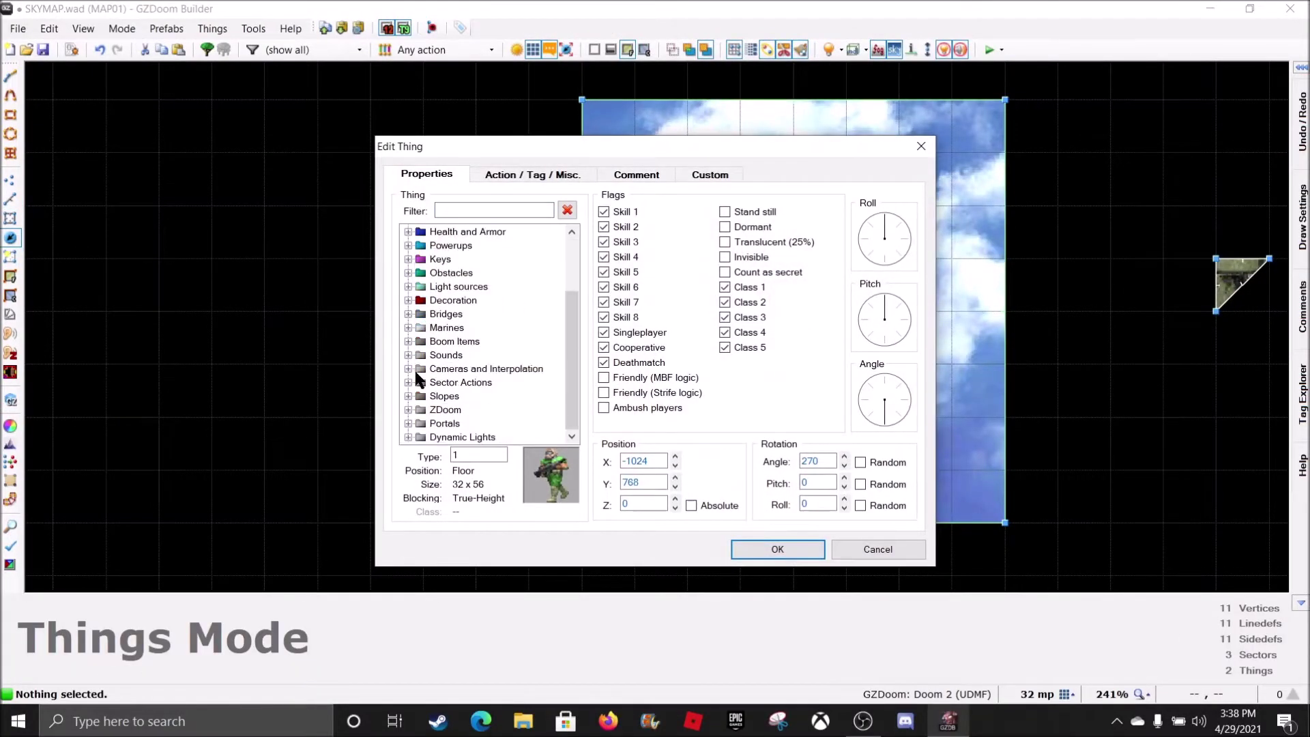
{"action": "left_click", "coordinate": [408, 368]}
{"action": "scroll", "coordinate": [405, 369], "scroll_direction": "down", "scroll_amount": 4}
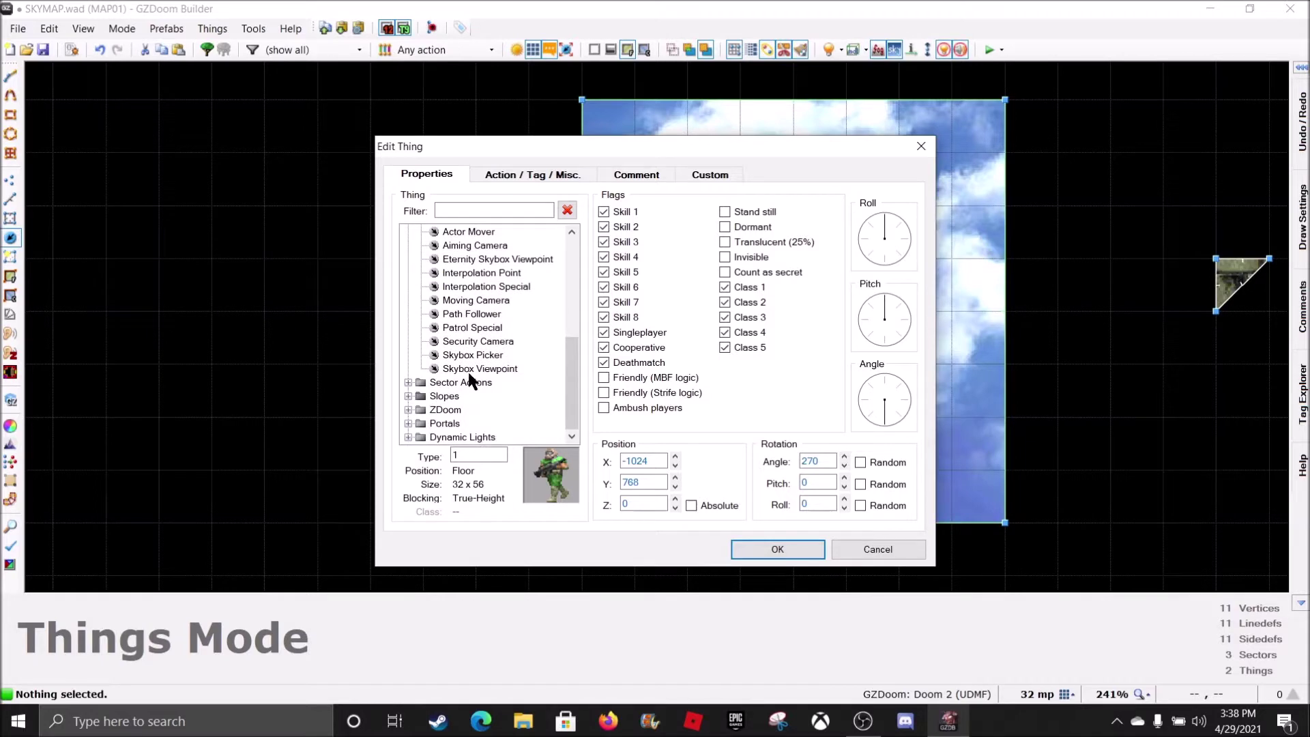
{"action": "left_click", "coordinate": [755, 551]}
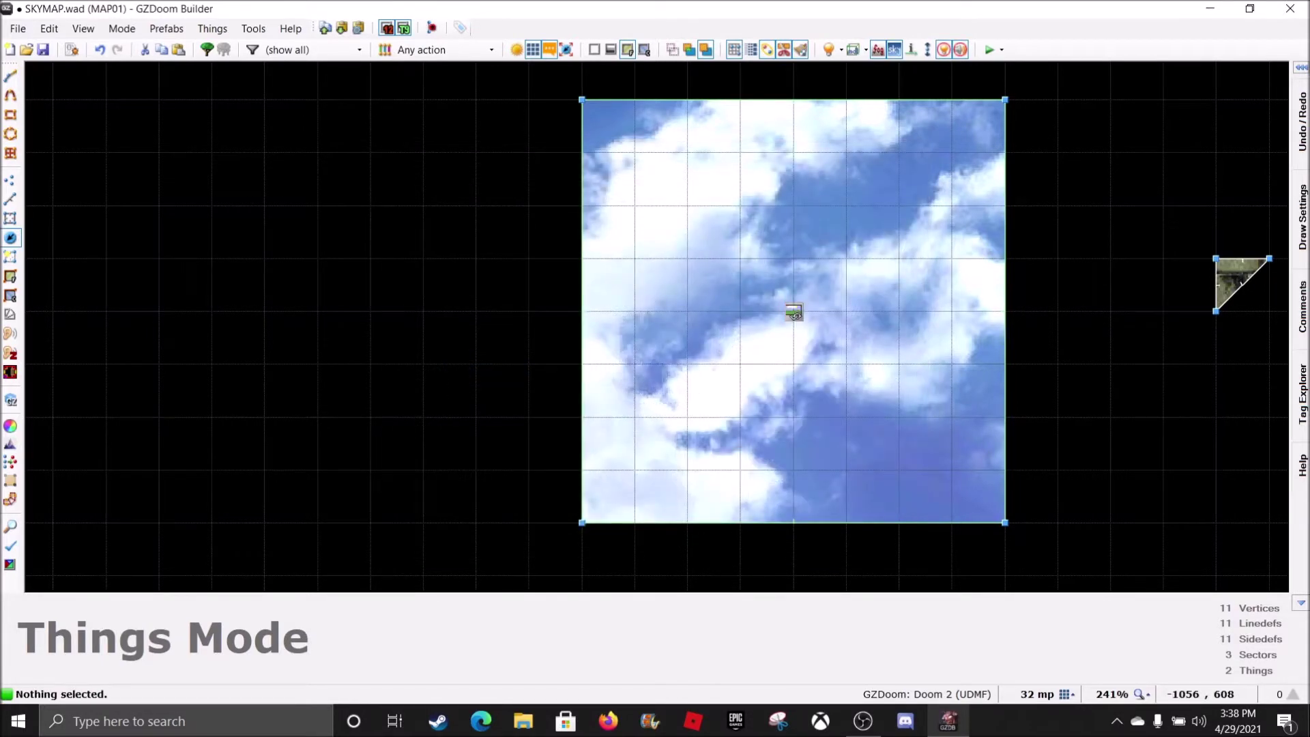
- In visual mode, raise the Skybox Viewpoint thing to a height of 56
{"action": "key", "text": "w"}
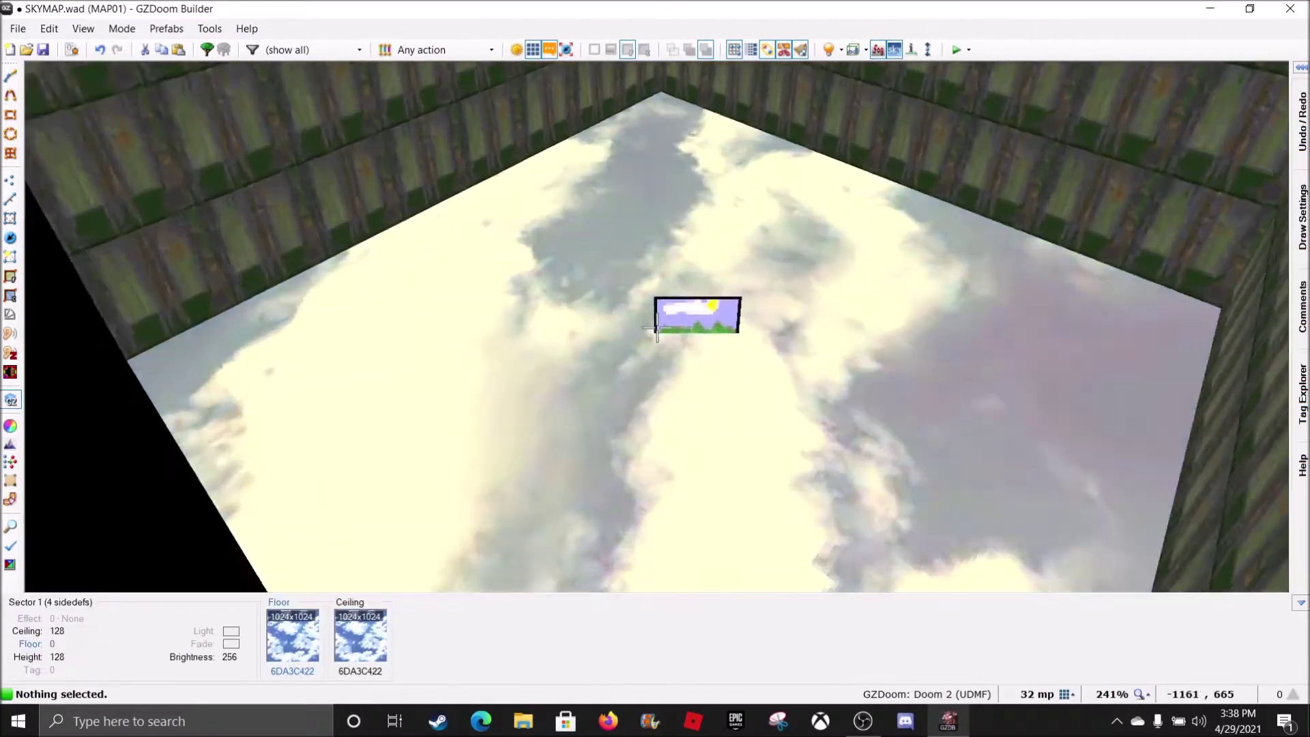
{"action": "scroll", "coordinate": [658, 327], "scroll_direction": "up", "scroll_amount": 7}
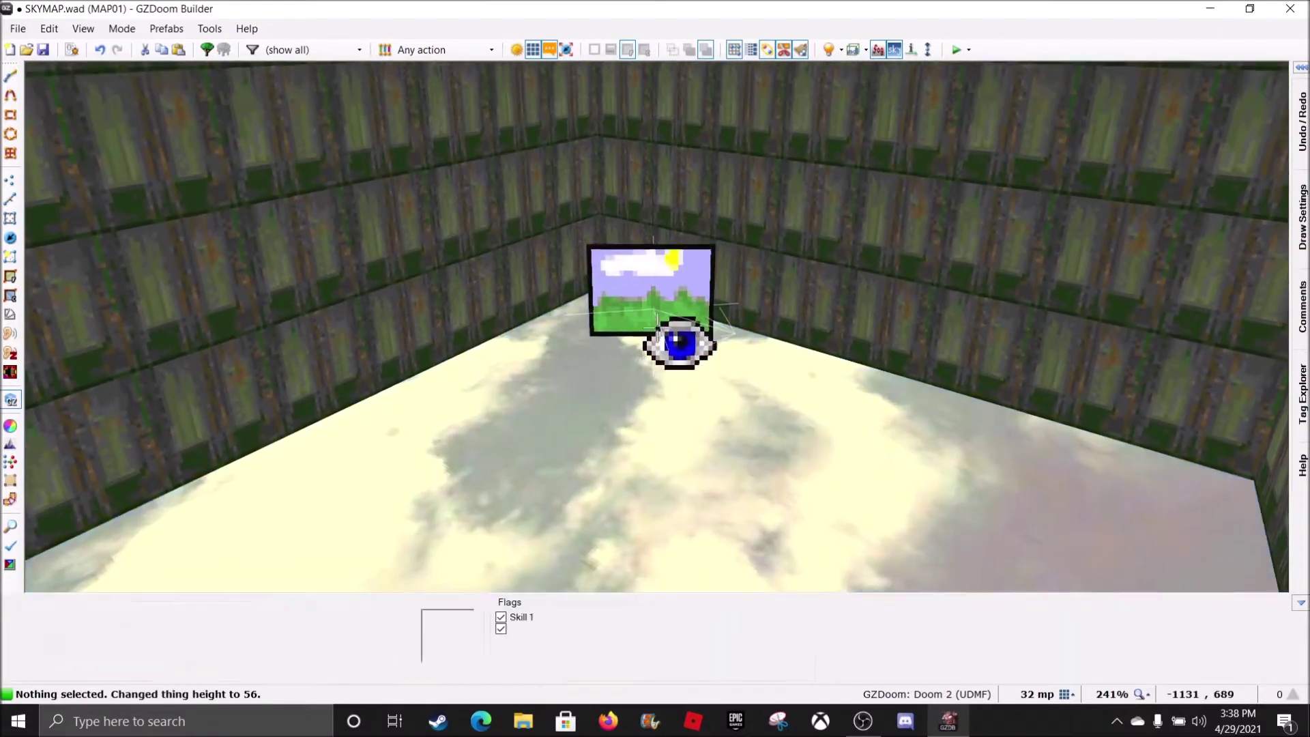
{"action": "key", "text": "e"}
{"action": "key", "text": "d"}
{"action": "key", "text": "e"}
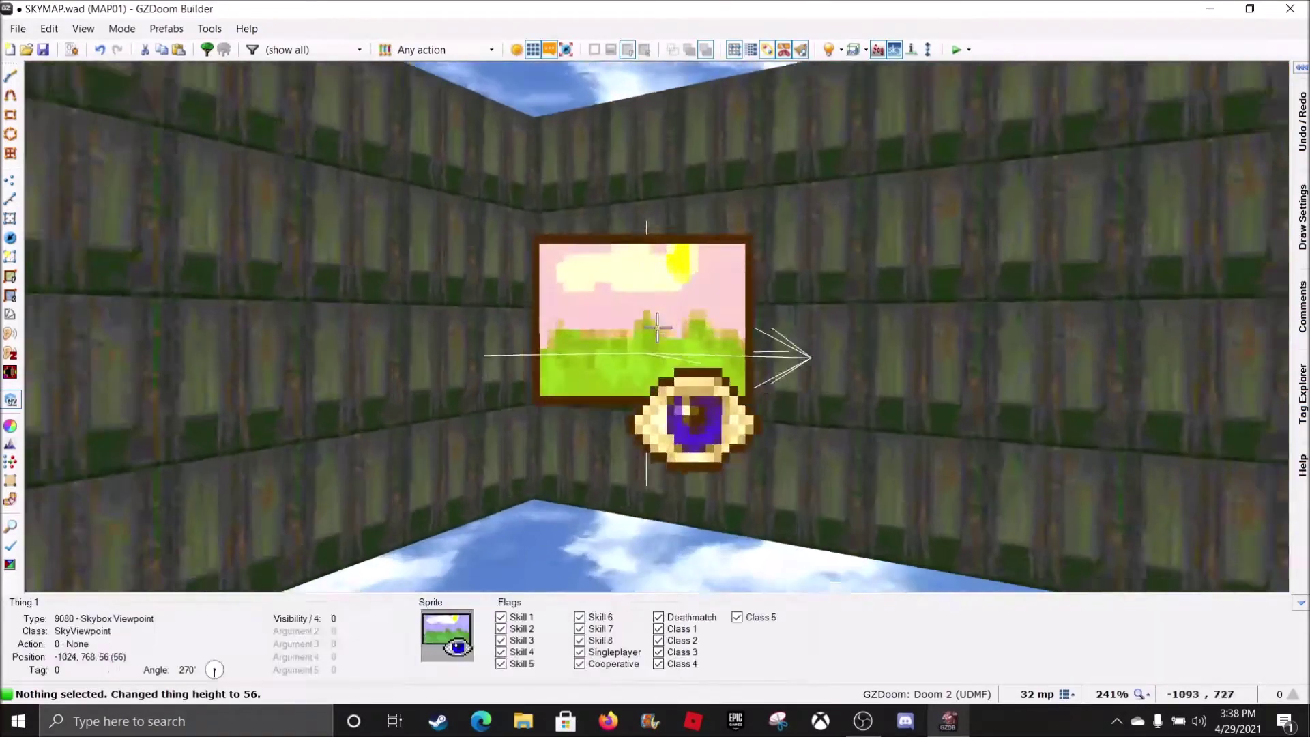
- Set the square sky sector's floor height to -96 and its ceiling height to 160
{"action": "key", "text": "d"}
{"action": "scroll", "coordinate": [657, 328], "scroll_direction": "down", "scroll_amount": 12}
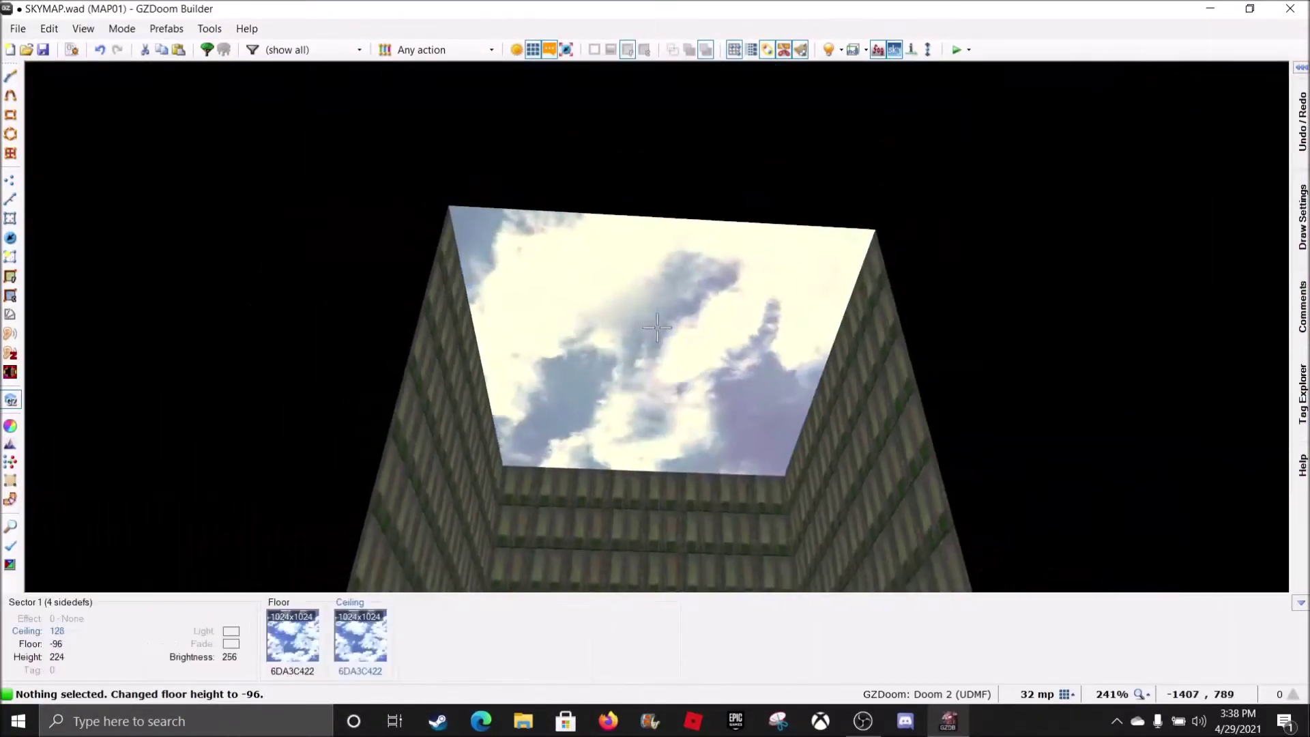
{"action": "scroll", "coordinate": [657, 328], "scroll_direction": "up", "scroll_amount": 5}
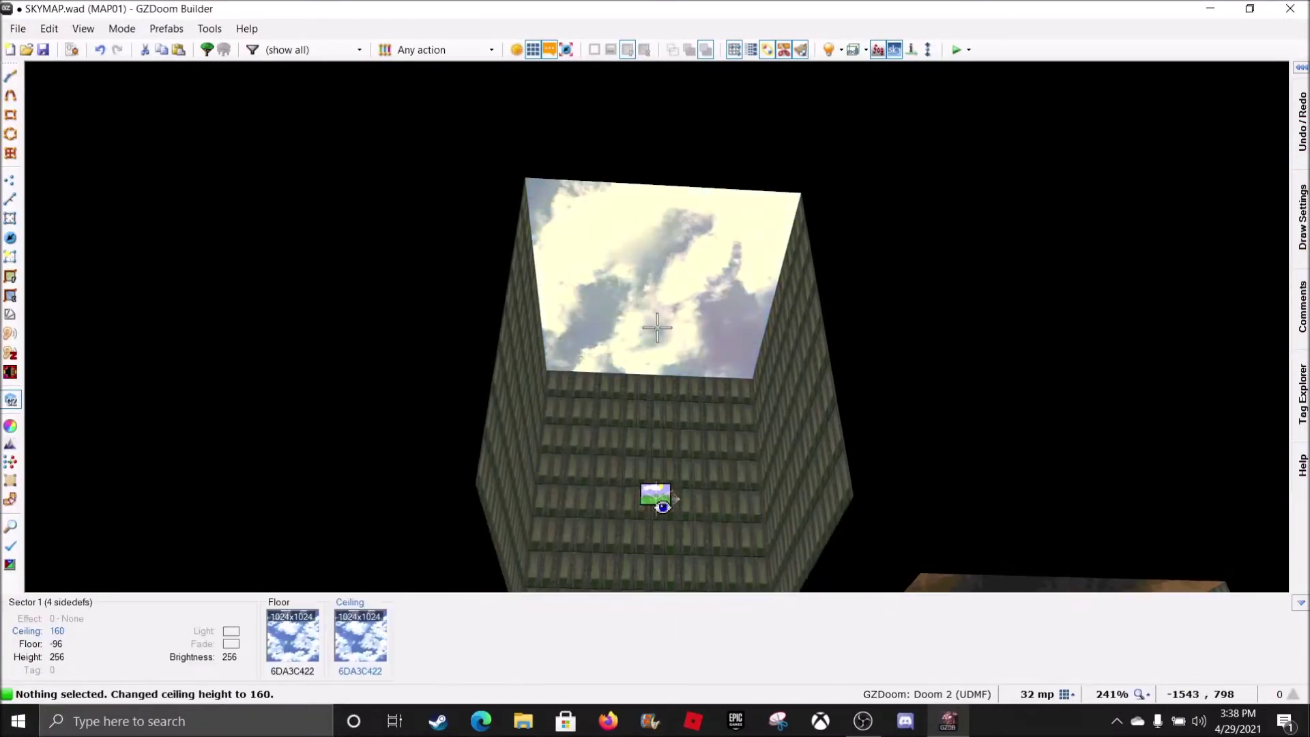
{"action": "scroll", "coordinate": [657, 328], "scroll_direction": "down", "scroll_amount": 1}
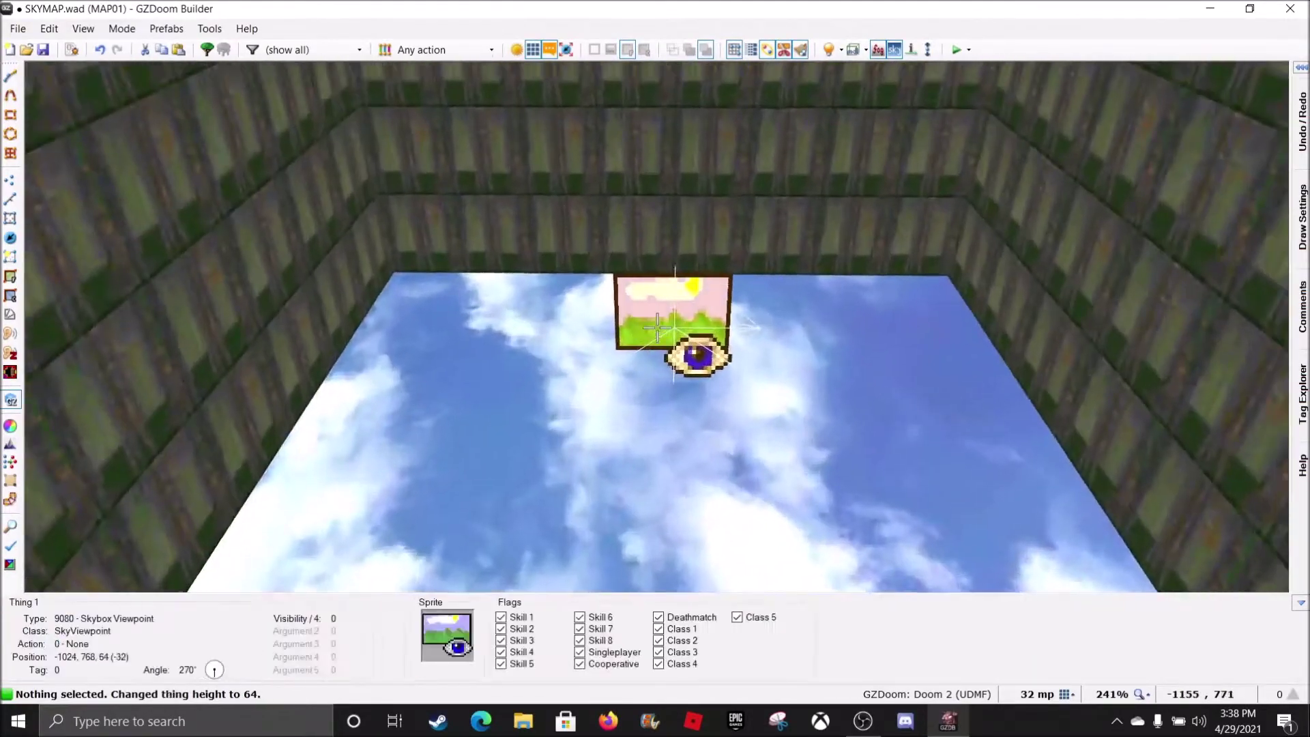
{"action": "scroll", "coordinate": [657, 329], "scroll_direction": "up", "scroll_amount": 2}
{"action": "scroll", "coordinate": [657, 328], "scroll_direction": "down", "scroll_amount": 1}
- Raise the Skybox Viewpoint thing to a height of 128, midway between the sky sector's floor and ceiling
{"action": "key", "text": "e"}
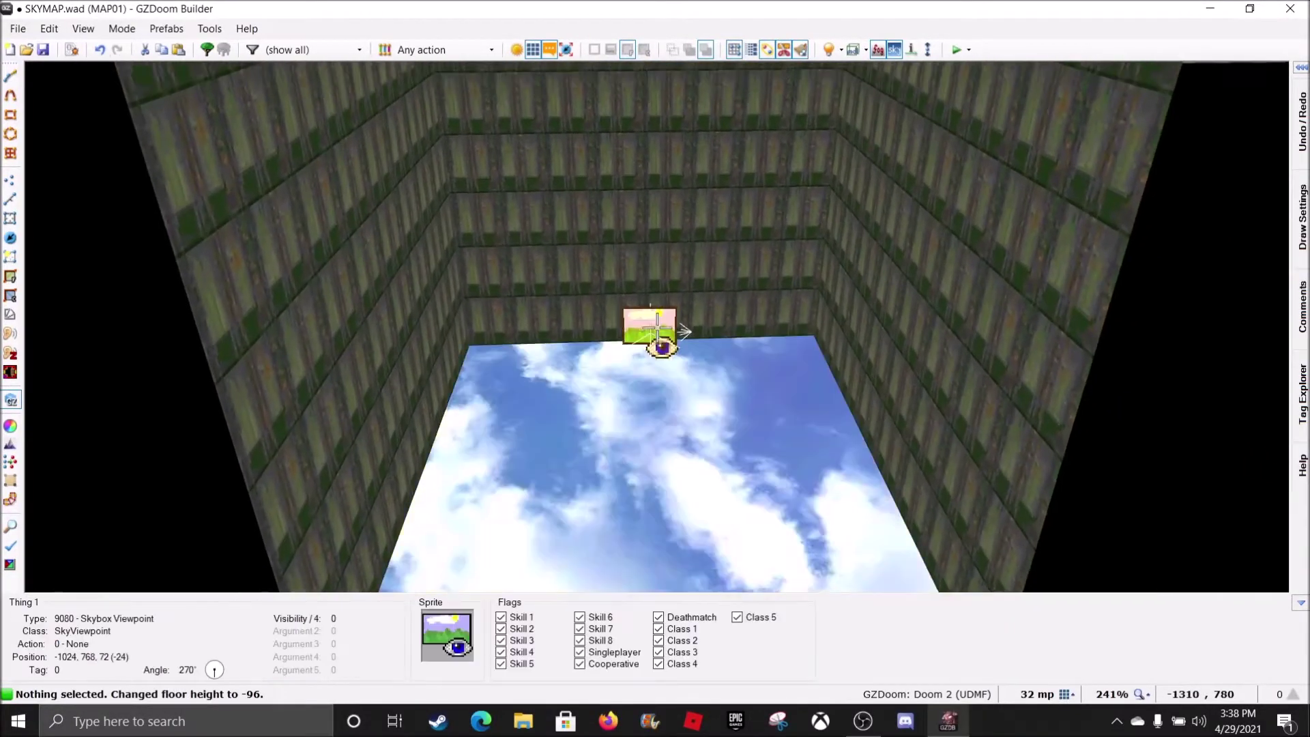
{"action": "scroll", "coordinate": [657, 329], "scroll_direction": "up", "scroll_amount": 5}
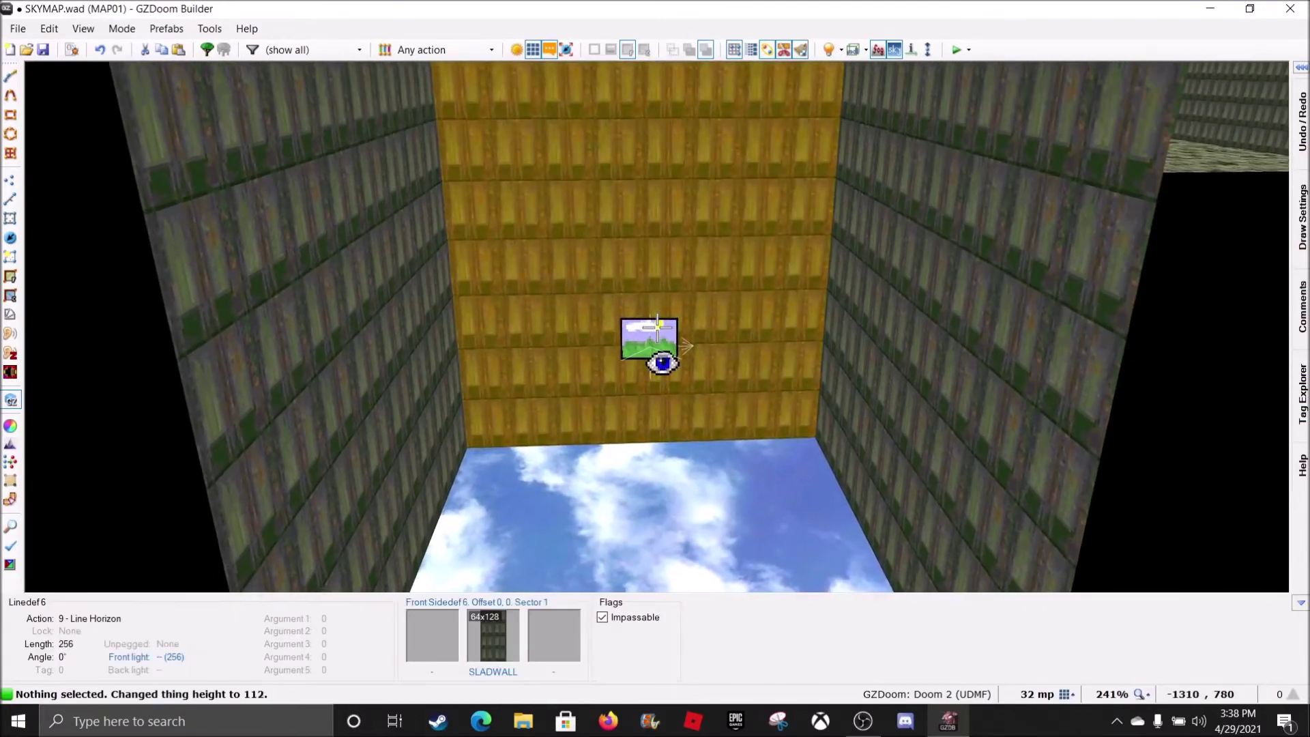
{"action": "scroll", "coordinate": [657, 328], "scroll_direction": "up", "scroll_amount": 2}
{"action": "key", "text": "e"}
{"action": "key", "text": "d"}
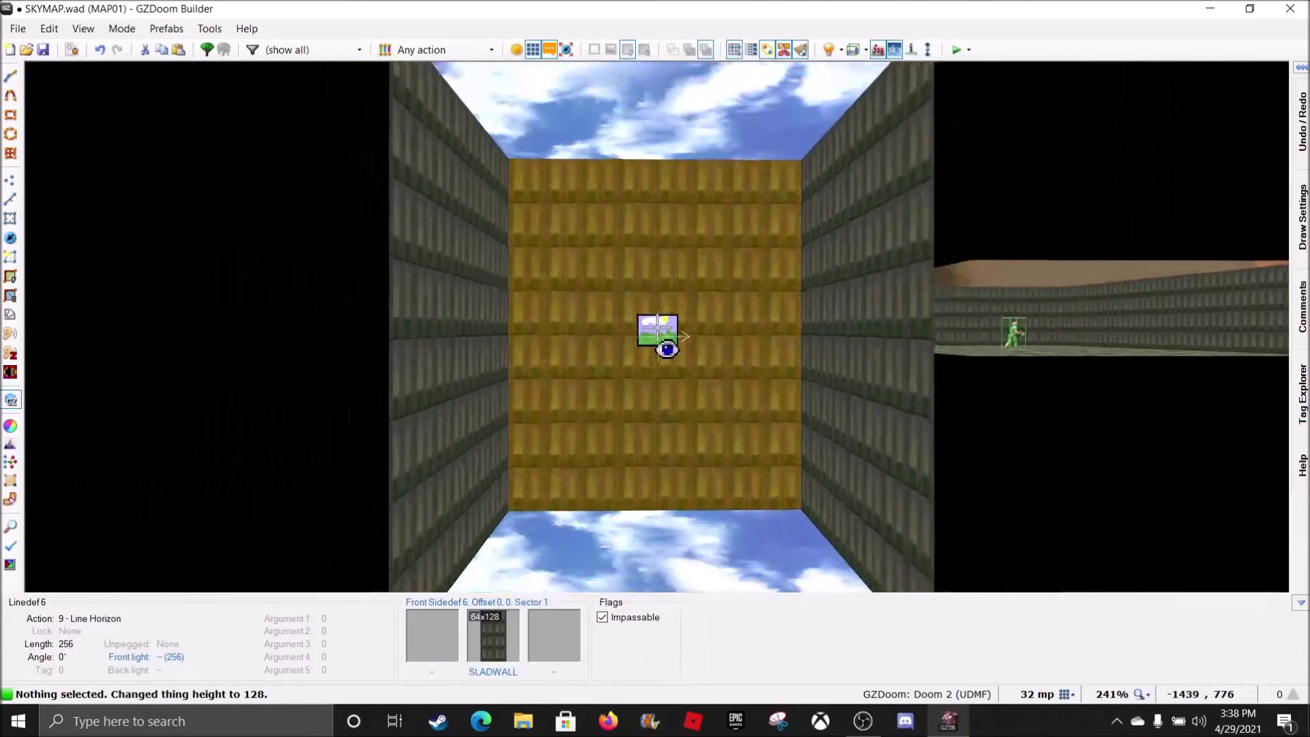
- Inspect the Skybox Viewpoint's position from several sides of the sky sector, leave visual mode and save the map
{"action": "key", "text": "e"}
{"action": "key", "text": "f"}
{"action": "key", "text": "s"}
{"action": "key", "text": "d"}
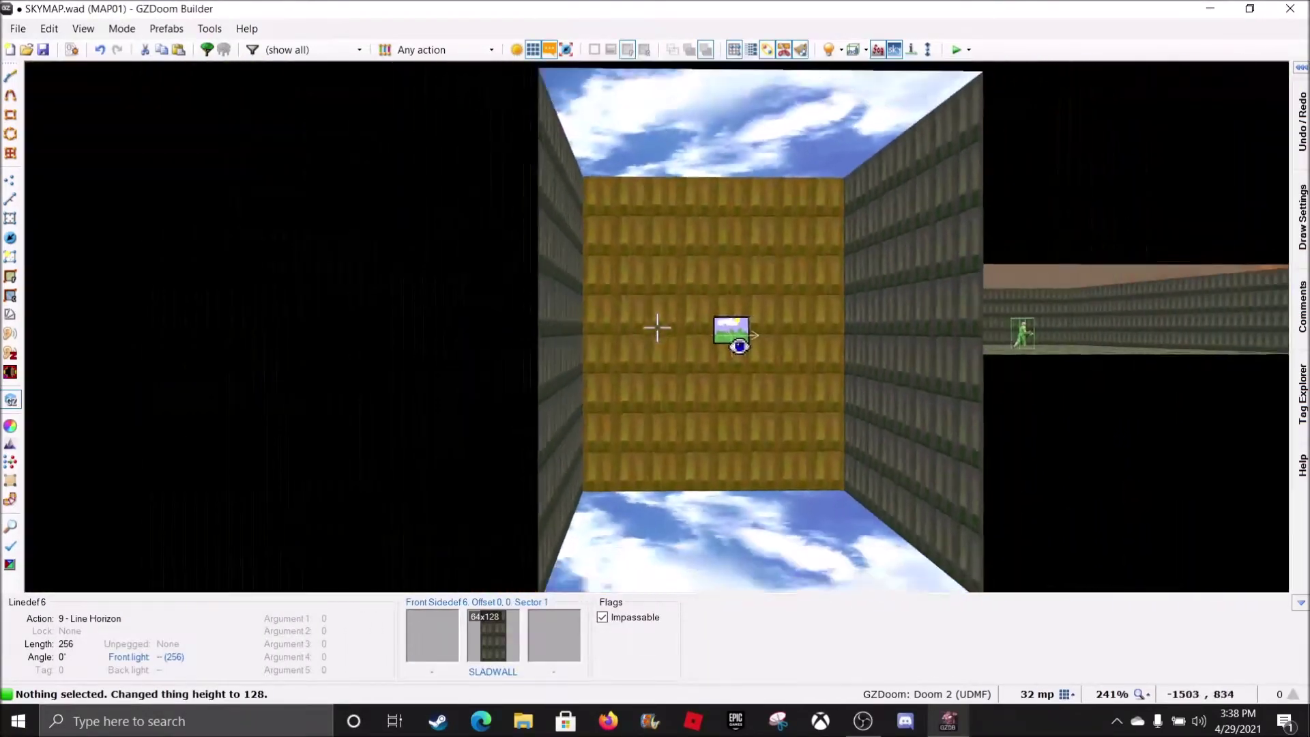
{"action": "key", "text": "e"}
{"action": "key", "text": "f"}
{"action": "key", "text": "d"}
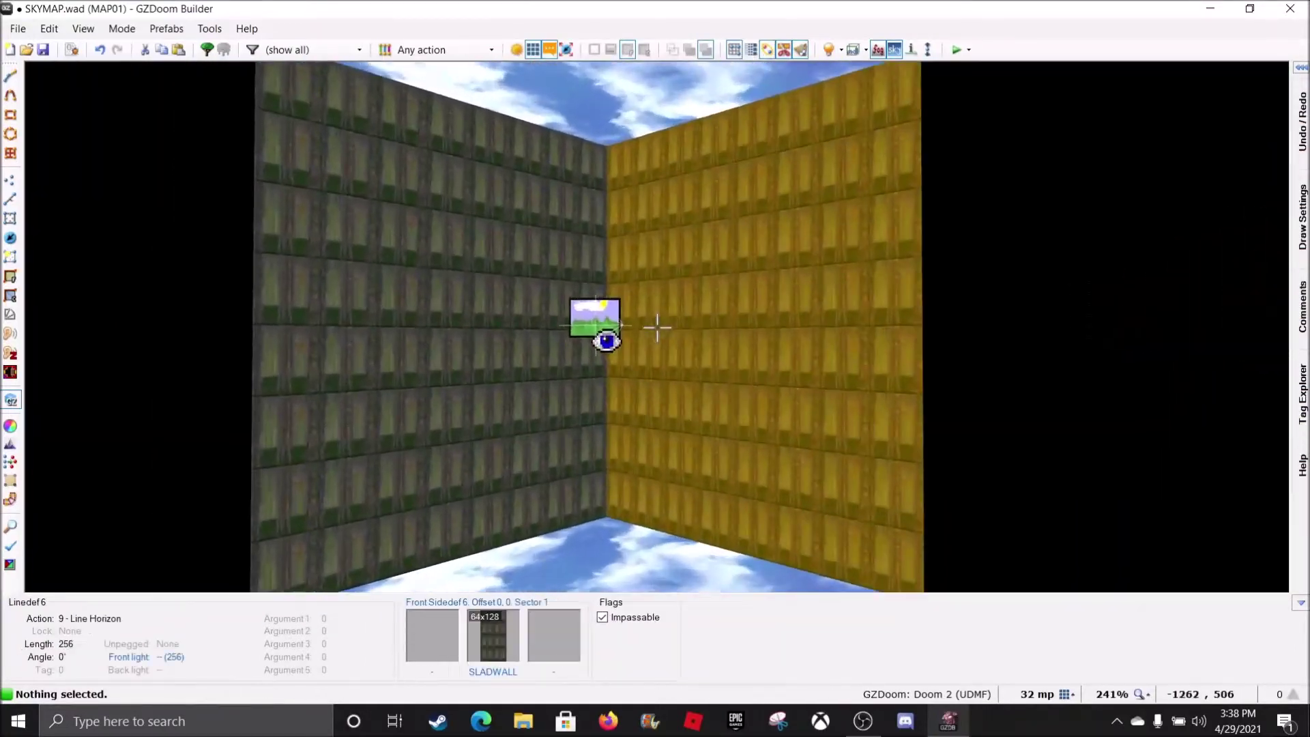
{"action": "key", "text": "q"}
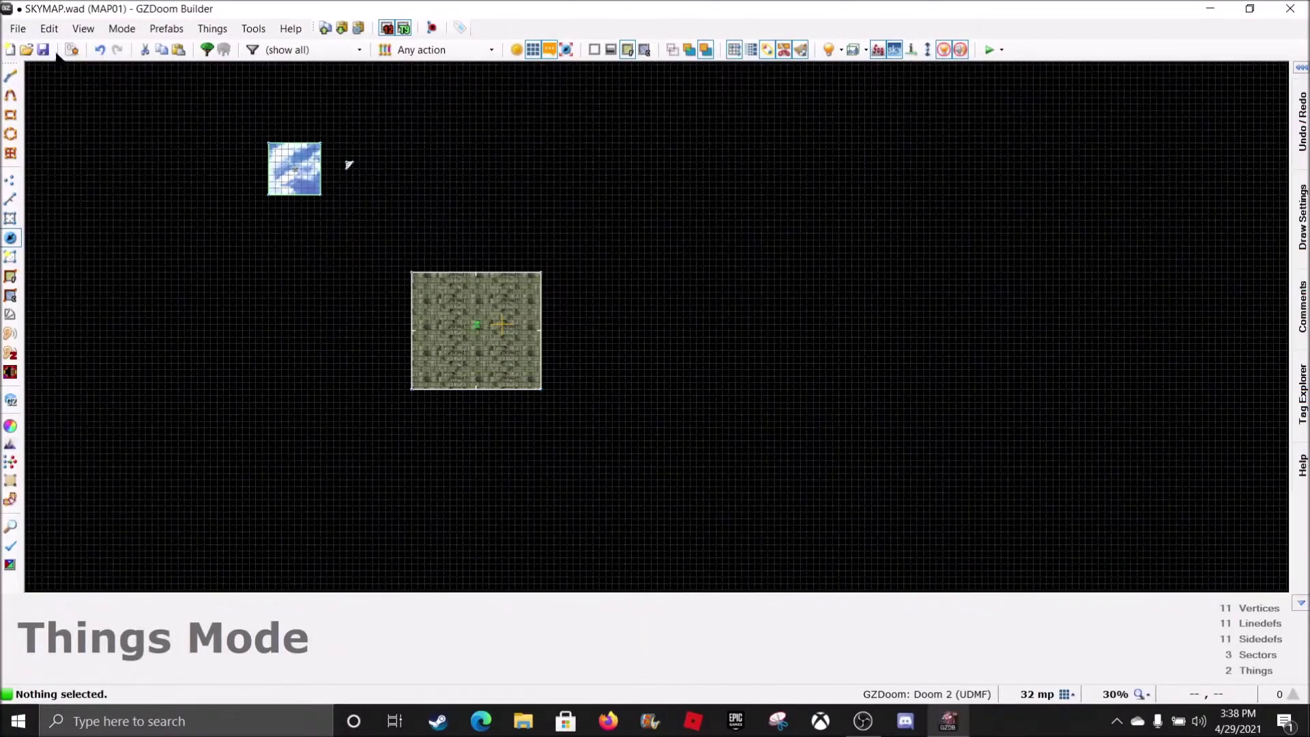
{"action": "scroll", "coordinate": [373, 160], "scroll_direction": "up", "scroll_amount": 9}
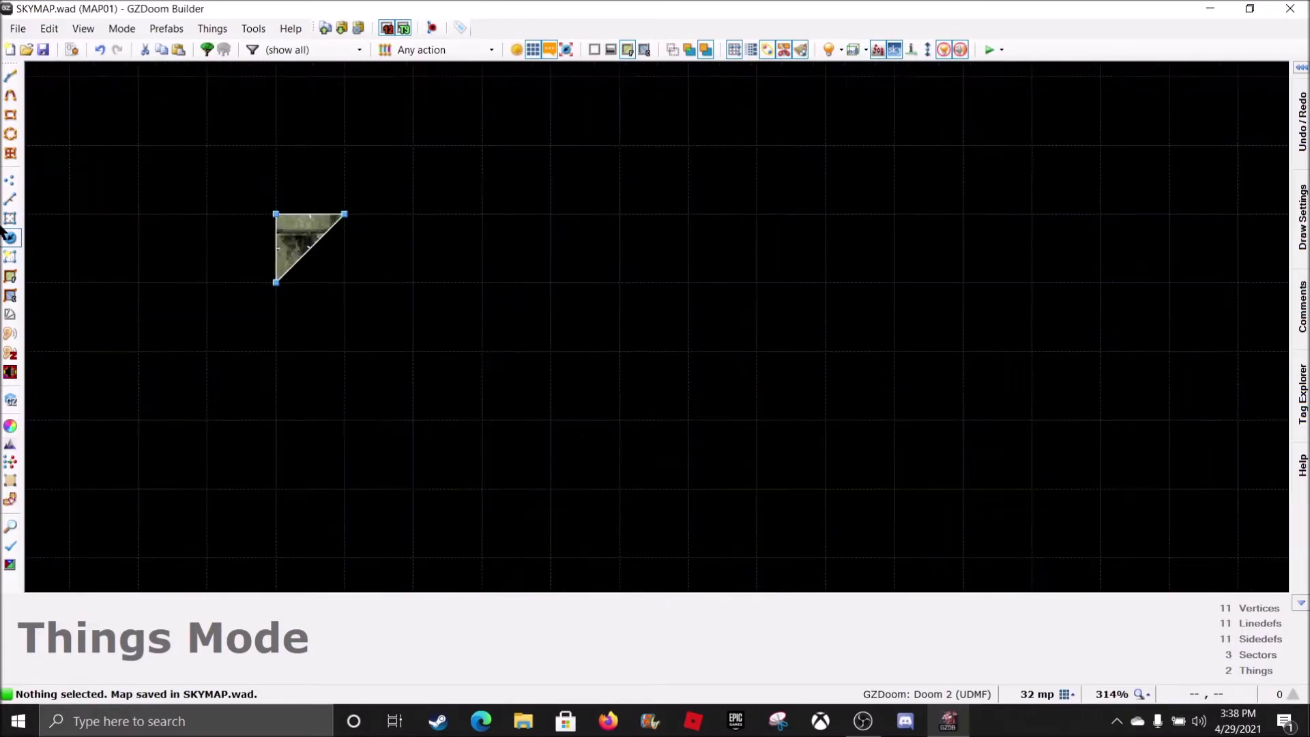
- Assign the new sector tag 1 to the square sky sector in the sector properties
{"action": "left_click", "coordinate": [8, 220]}
{"action": "scroll", "coordinate": [372, 268], "scroll_direction": "down", "scroll_amount": 6}
{"action": "scroll", "coordinate": [285, 278], "scroll_direction": "up", "scroll_amount": 5}
{"action": "scroll", "coordinate": [263, 280], "scroll_direction": "down", "scroll_amount": 6}
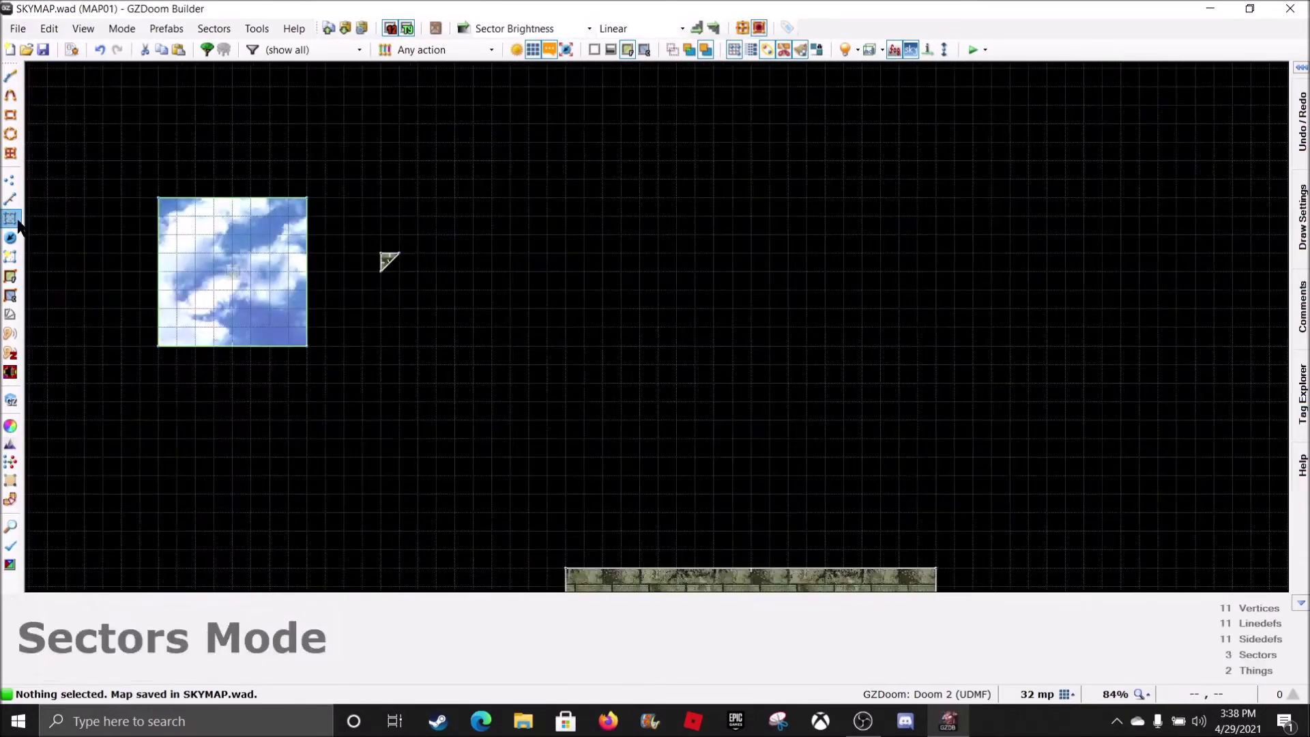
{"action": "left_click", "coordinate": [179, 276]}
{"action": "right_click", "coordinate": [179, 268]}
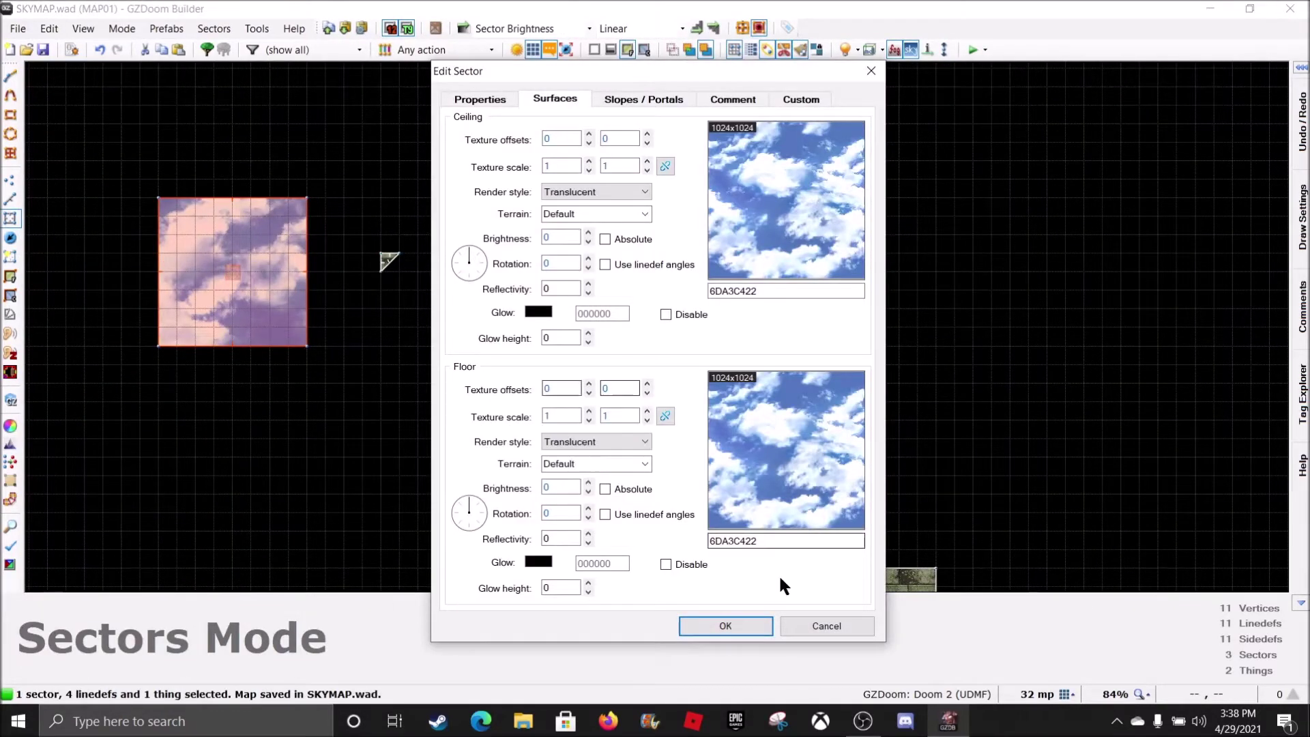
{"action": "key", "text": "Escape"}
{"action": "right_click", "coordinate": [256, 292]}
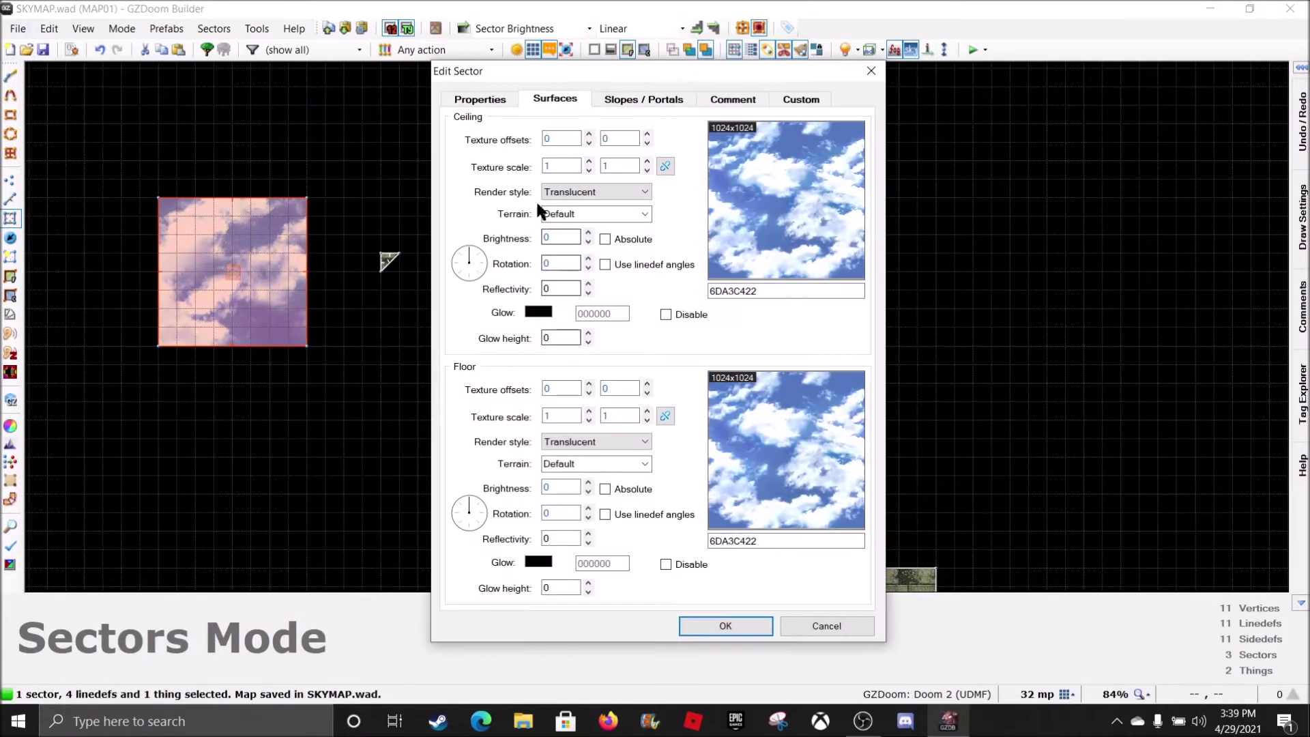
{"action": "left_click", "coordinate": [480, 100]}
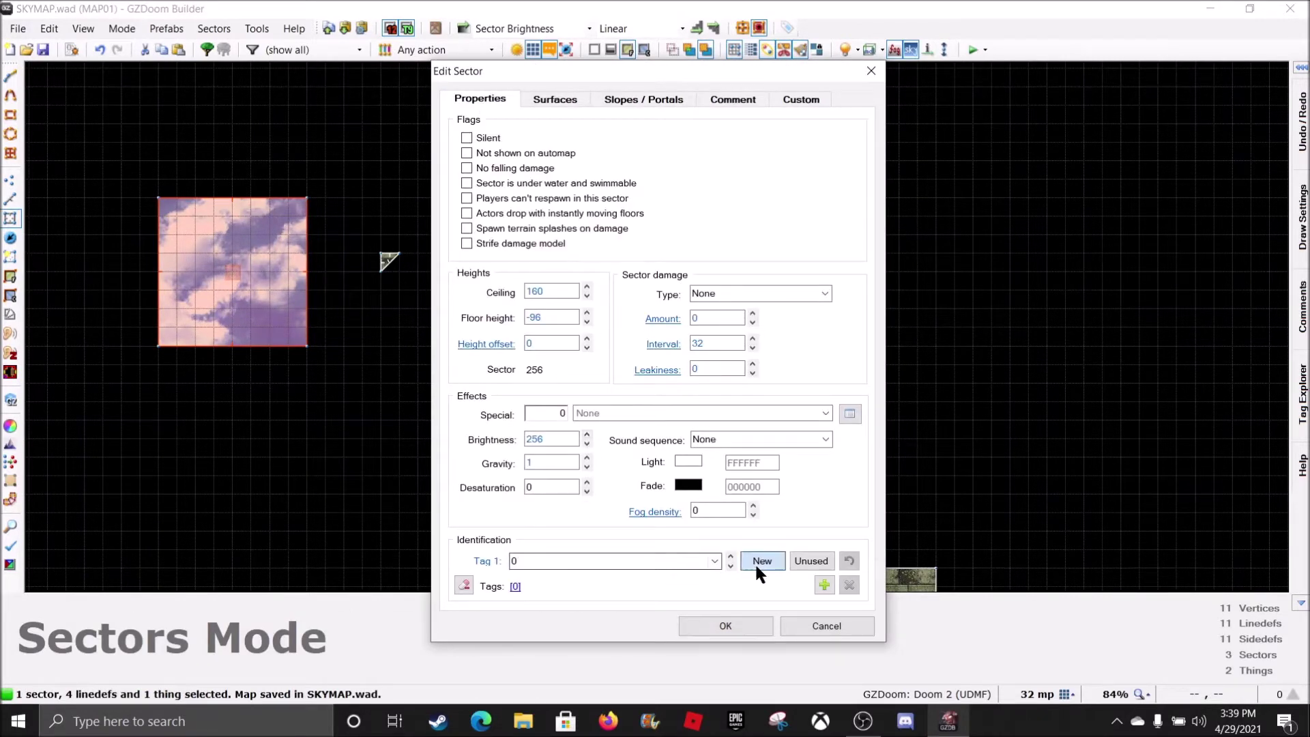
{"action": "left_click", "coordinate": [722, 627]}
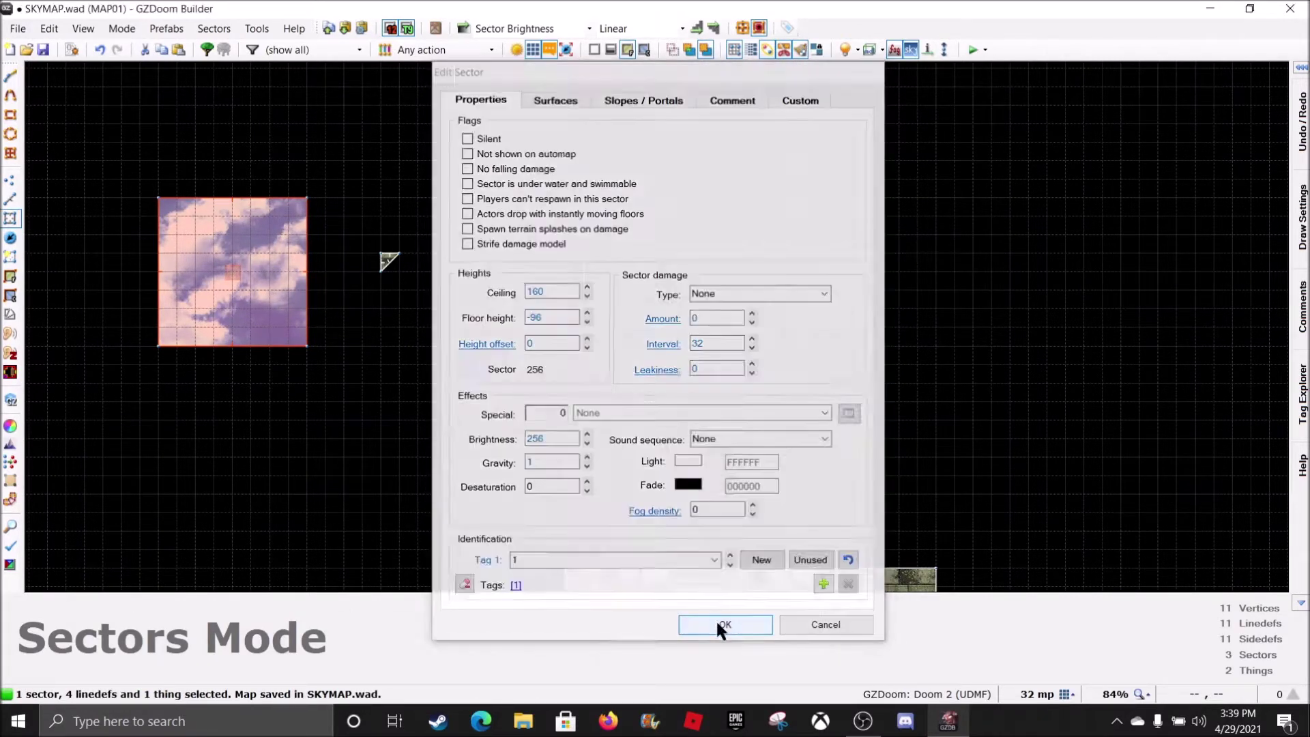
- Set the small triangular sector's vertical linedef, with action 223 Scroll Floor, to sector tag 1 and vertical speed 96: South very slow
{"action": "left_click", "coordinate": [8, 206]}
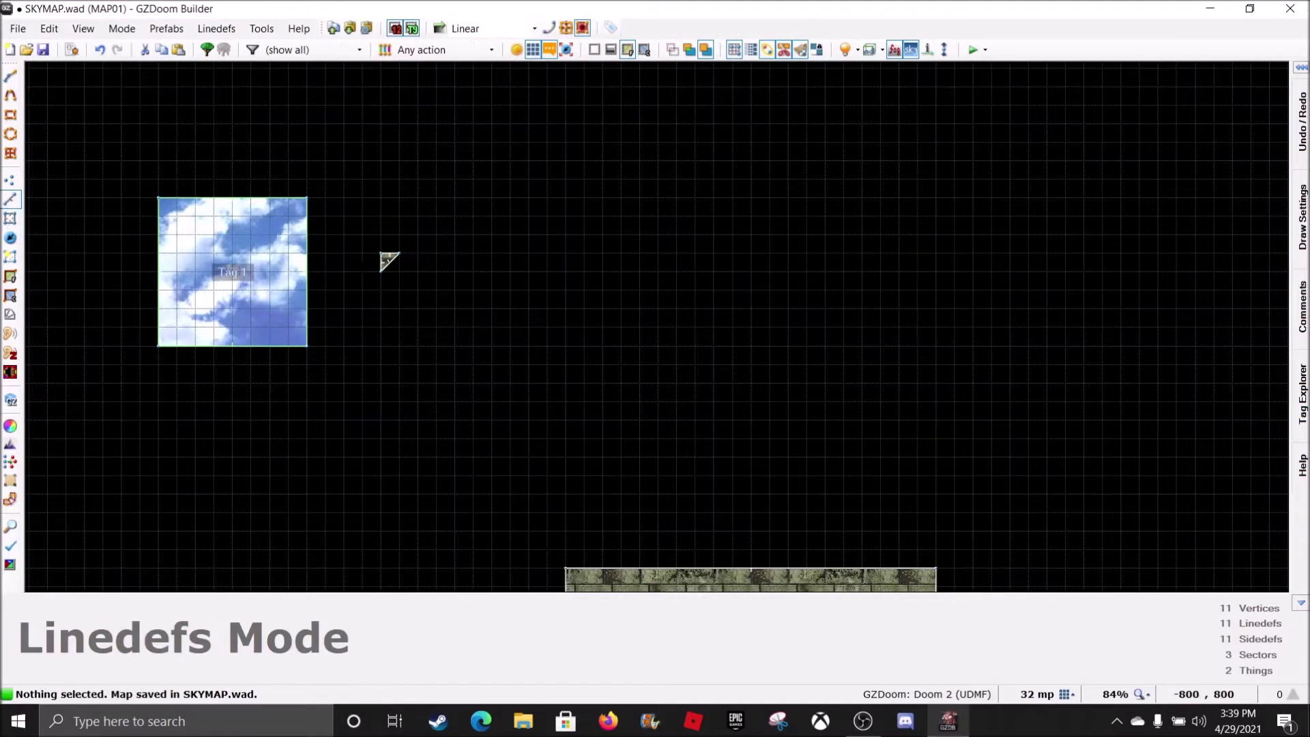
{"action": "scroll", "coordinate": [366, 255], "scroll_direction": "up", "scroll_amount": 6}
{"action": "right_click", "coordinate": [435, 273]}
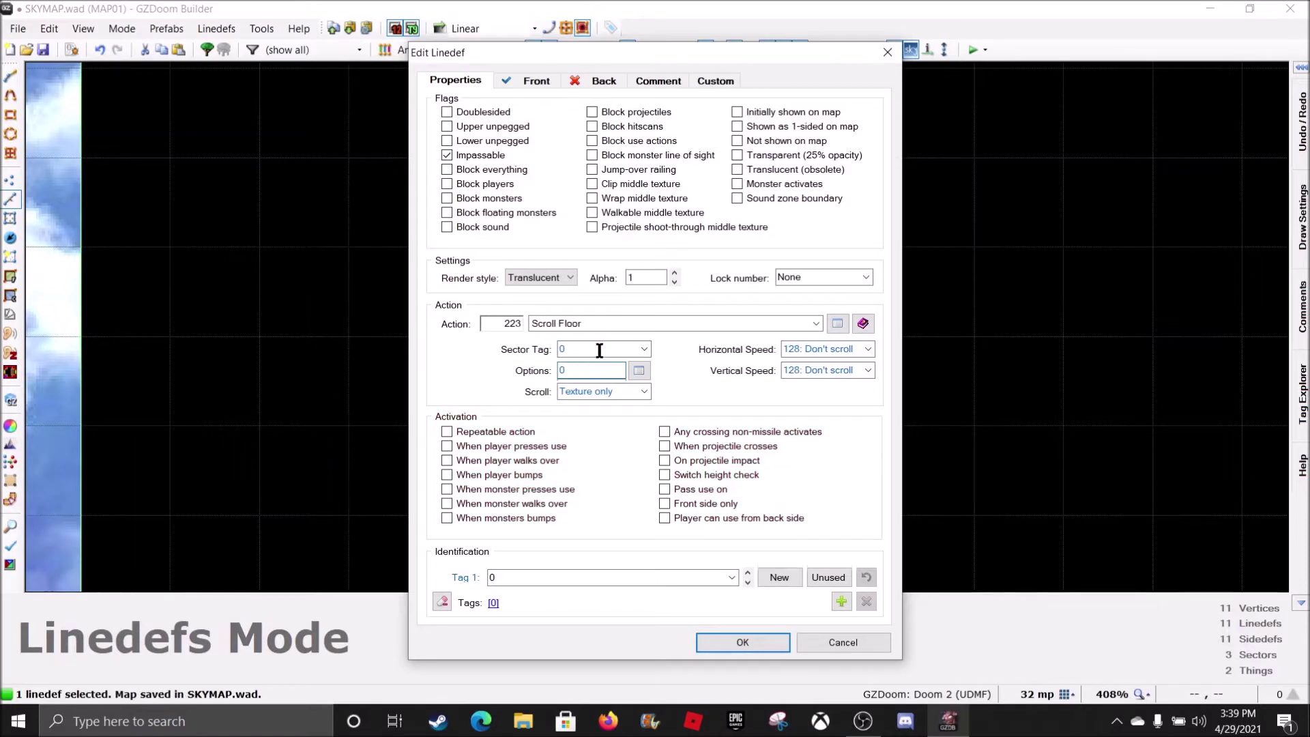
{"action": "type", "text": "1"}
{"action": "left_click", "coordinate": [867, 349]}
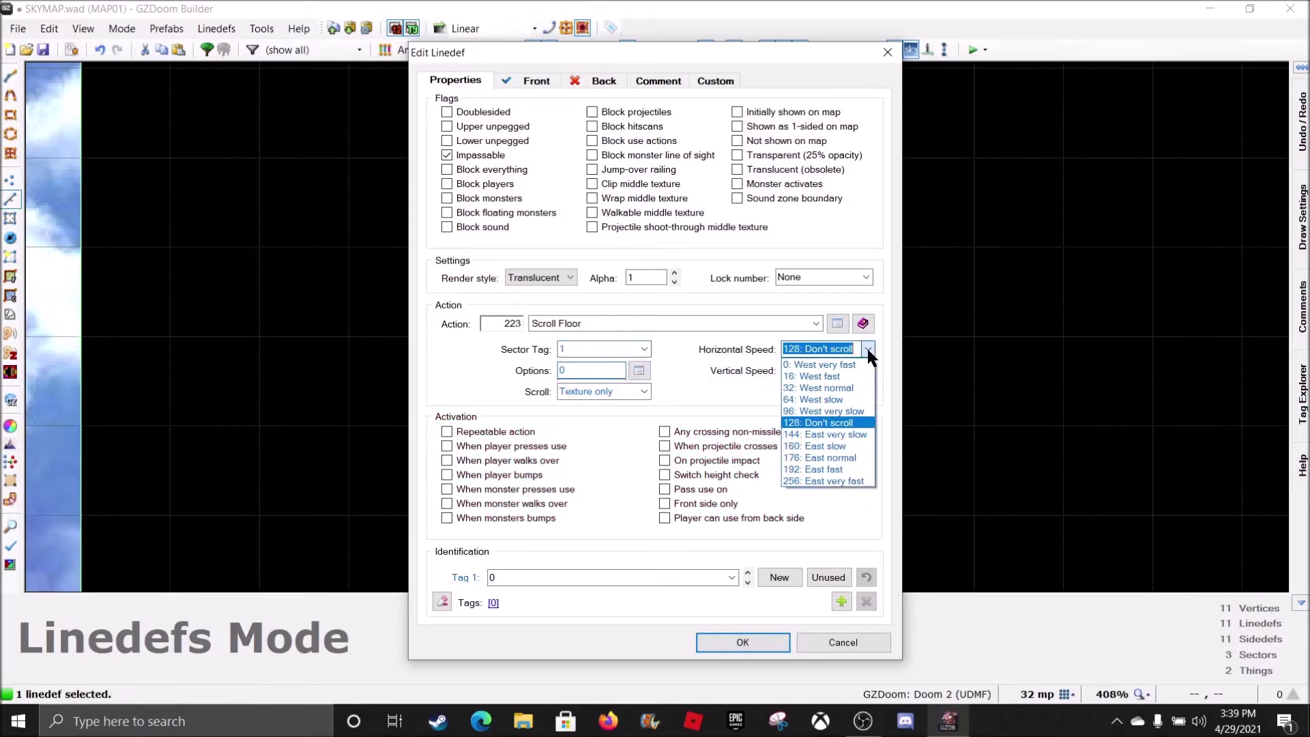
{"action": "left_click", "coordinate": [866, 349]}
{"action": "left_click", "coordinate": [860, 369]}
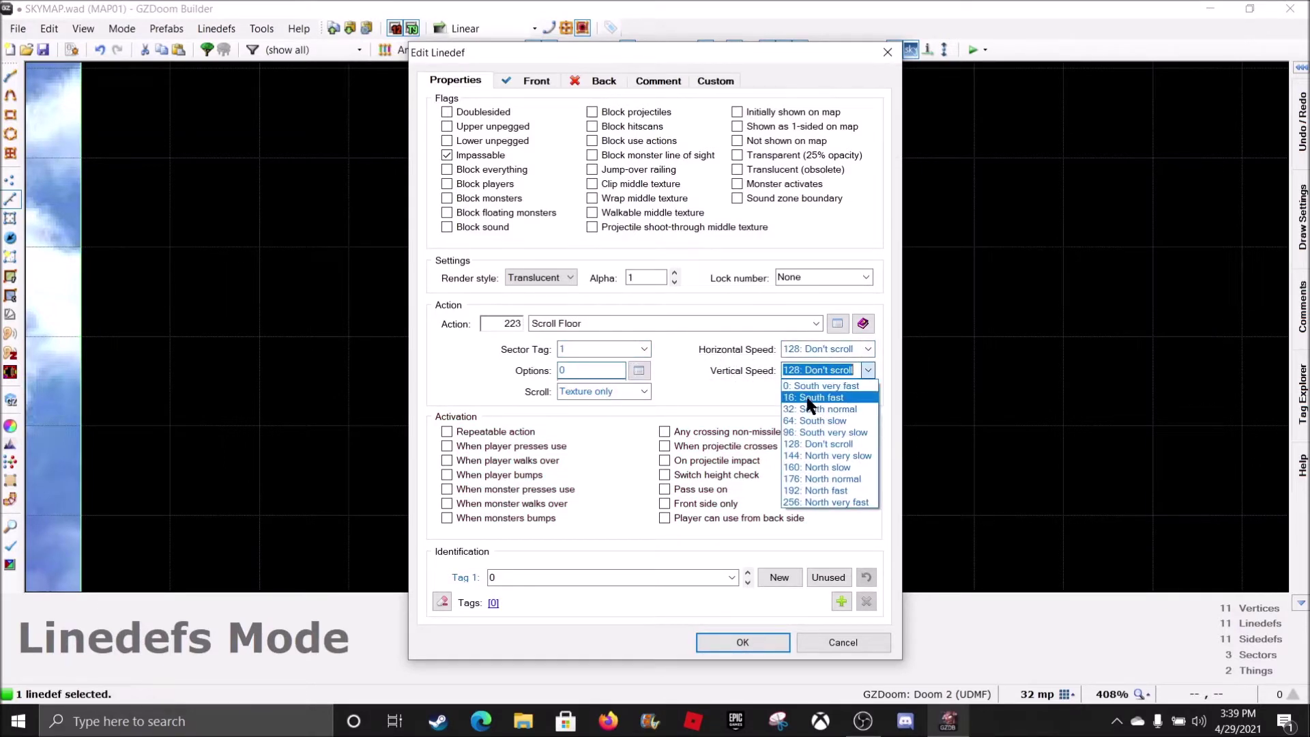
{"action": "left_click", "coordinate": [821, 432]}
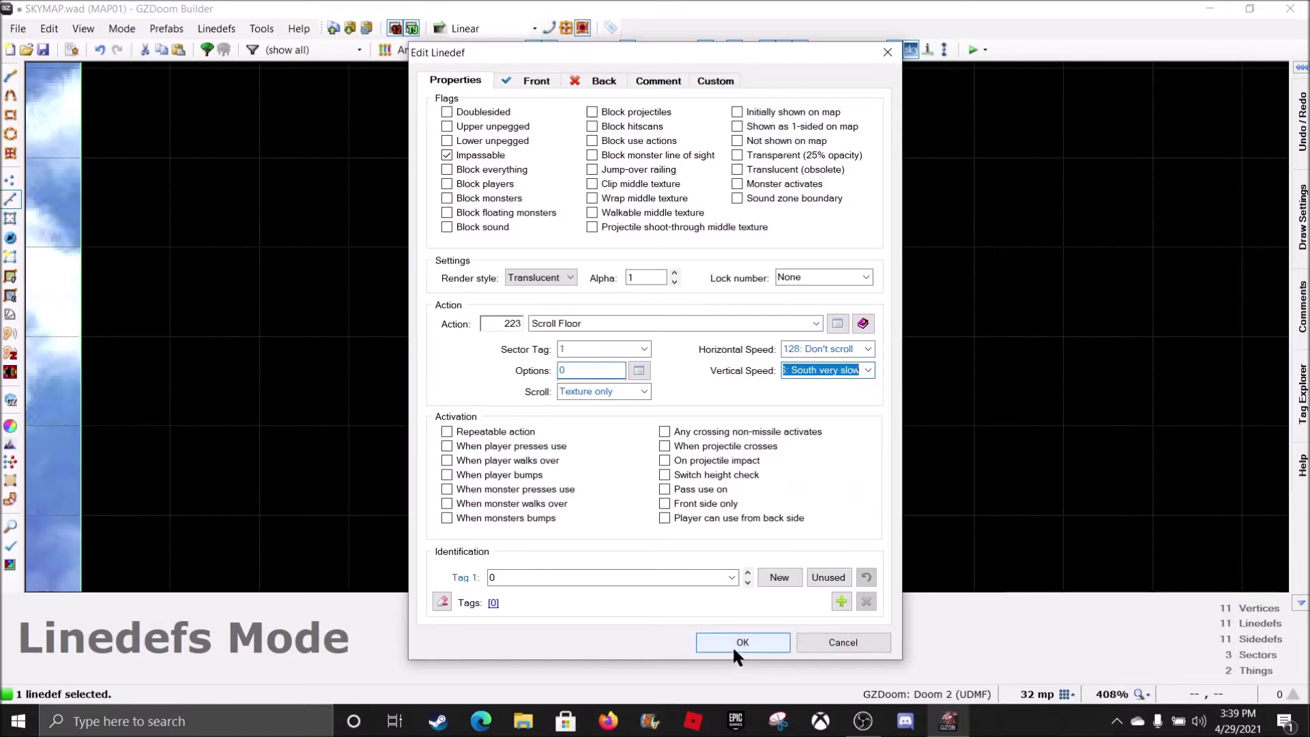
{"action": "left_click", "coordinate": [735, 642]}
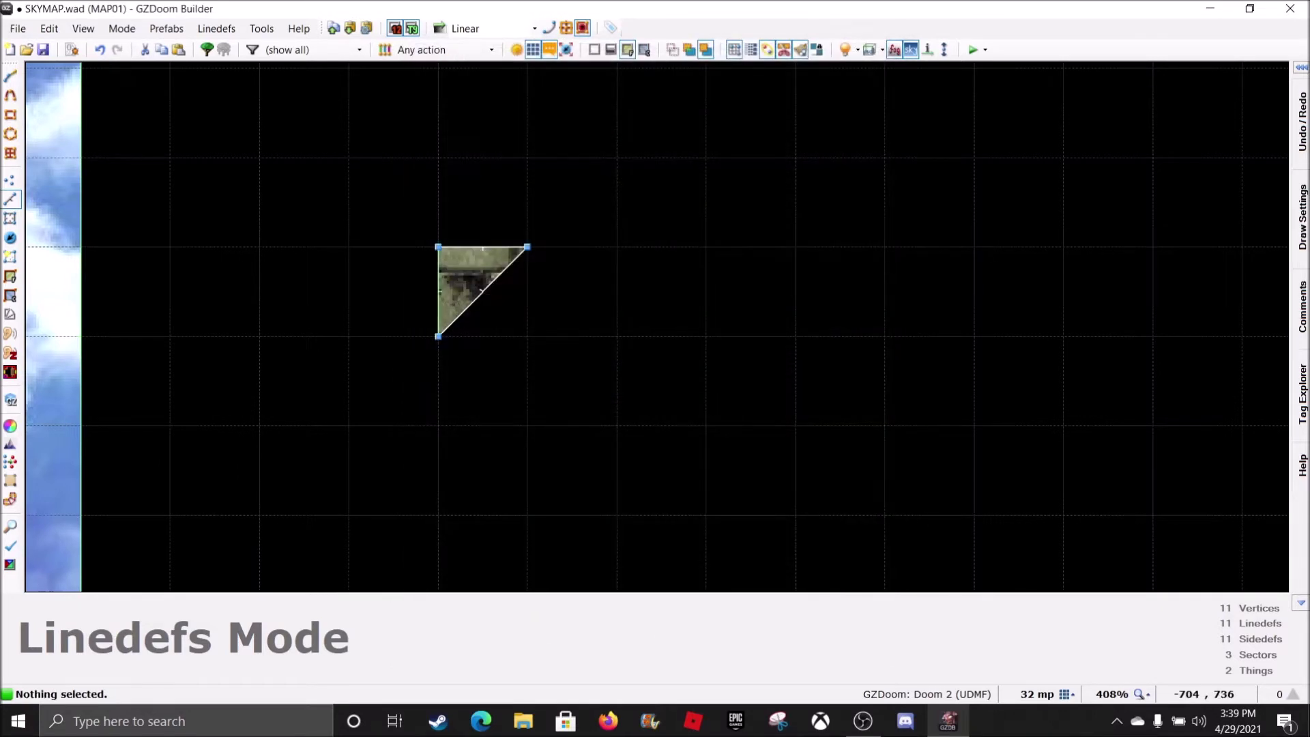
- Give a second linedef of the triangular sector action 224 Scroll Ceiling, with sector tag 1 and vertical speed 96: South very slow
{"action": "right_click", "coordinate": [509, 301]}
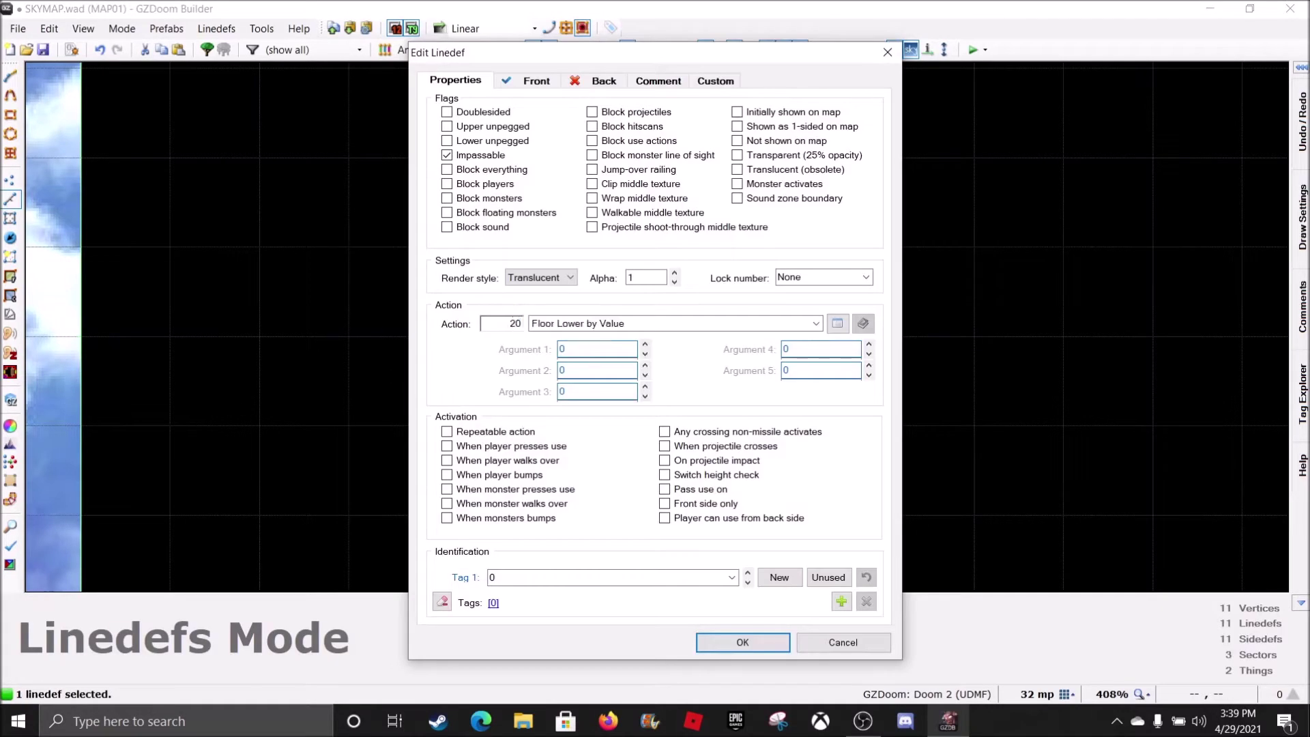
{"action": "type", "text": "22"}
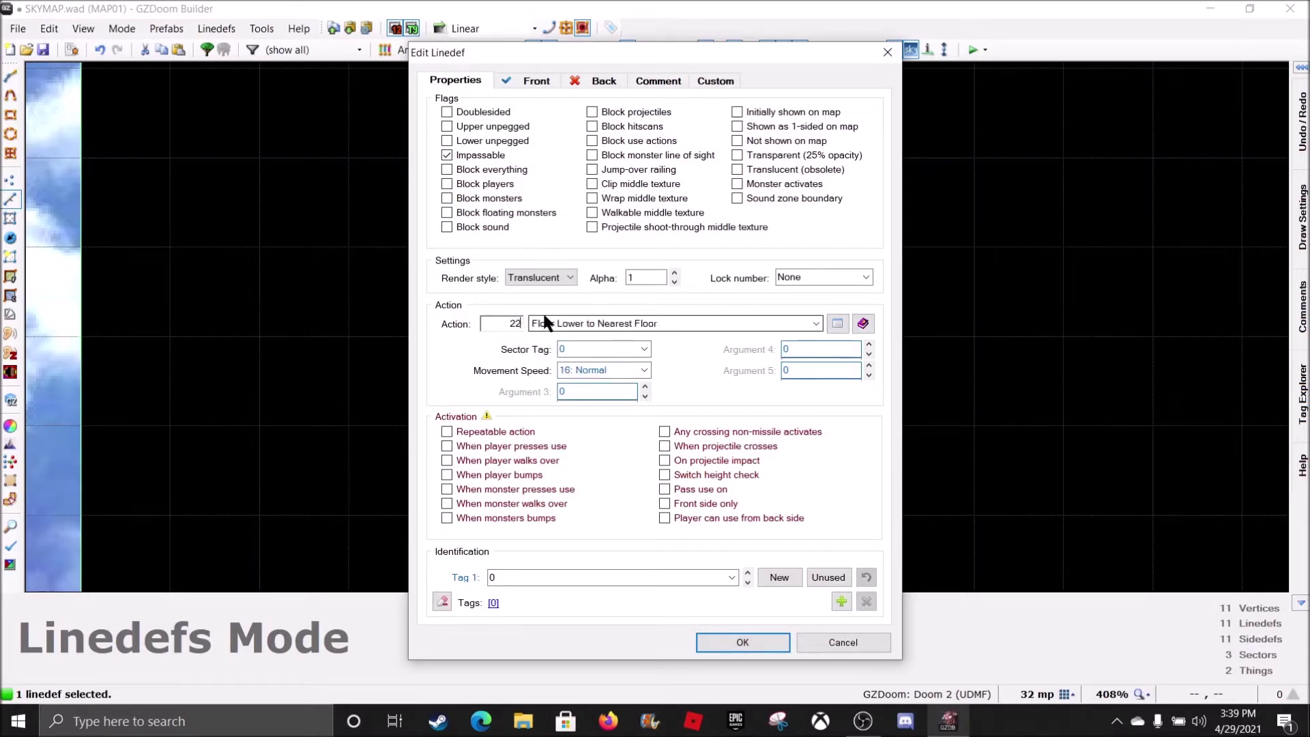
{"action": "type", "text": "4"}
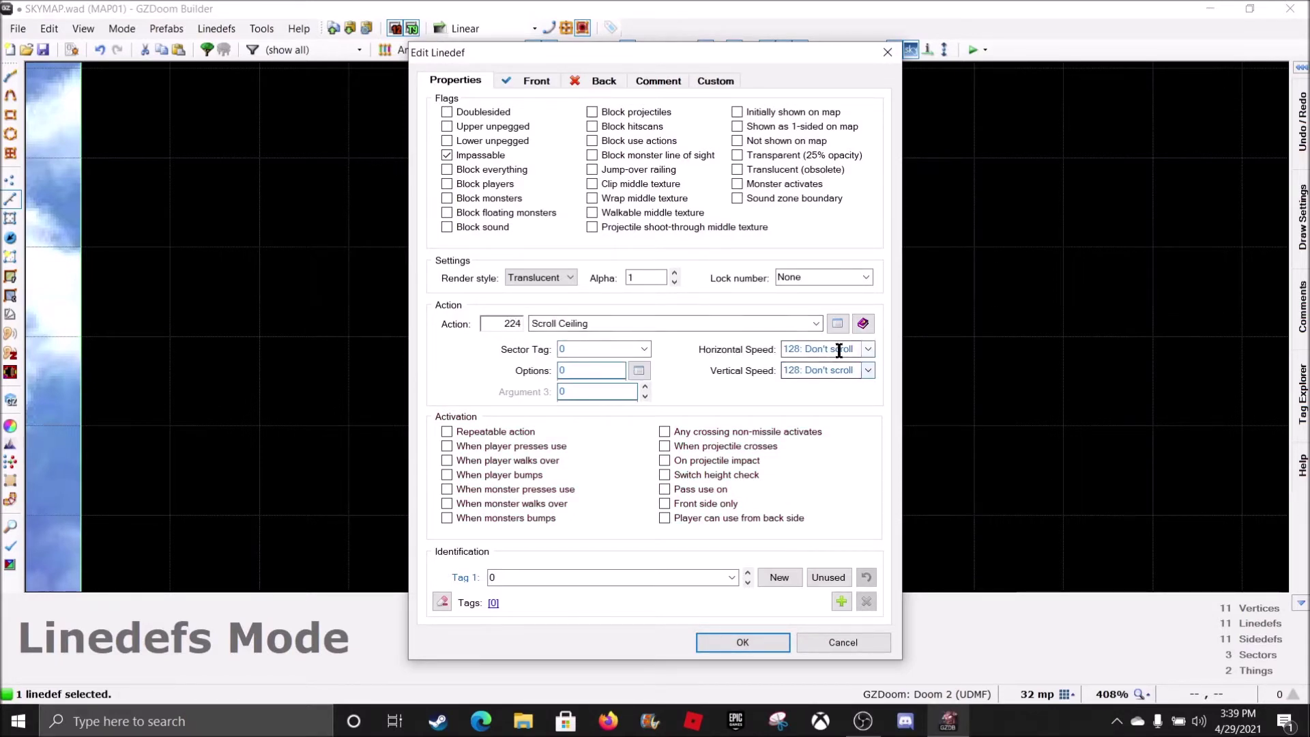
{"action": "left_click", "coordinate": [572, 352]}
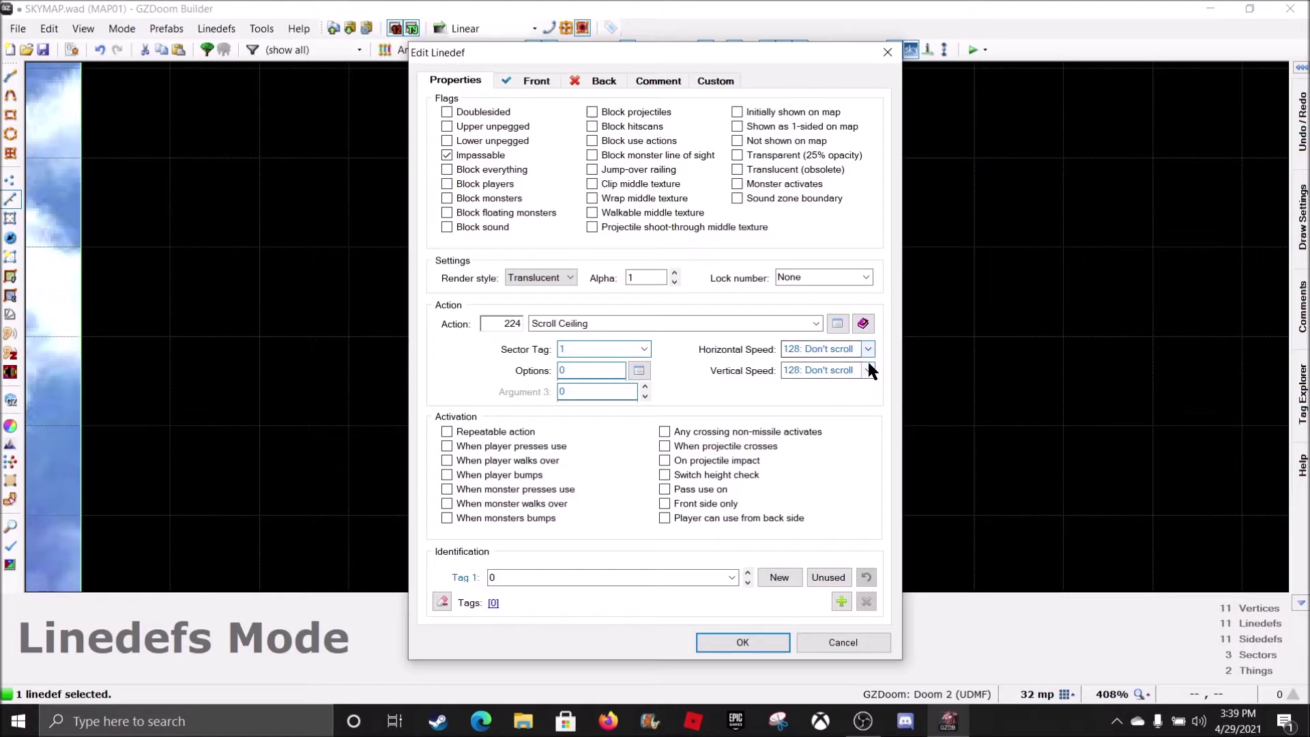
{"action": "type", "text": "1"}
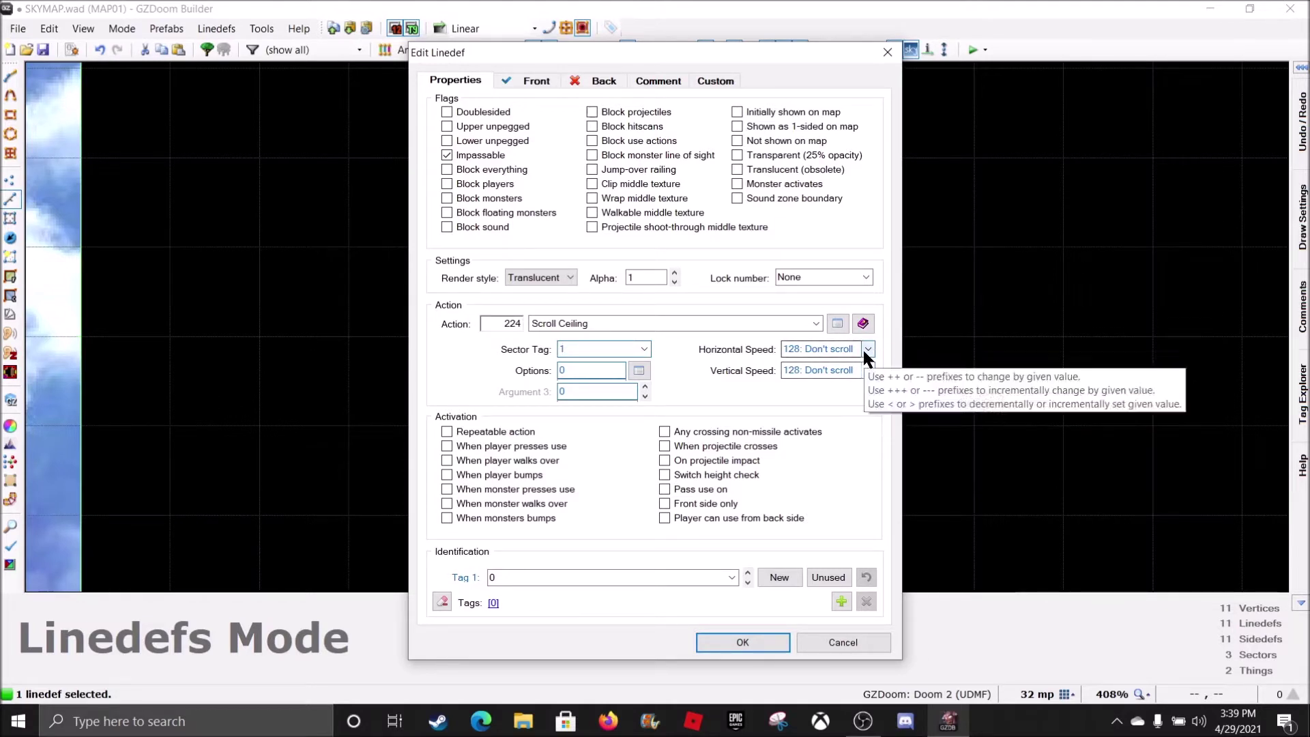
{"action": "left_click", "coordinate": [868, 350]}
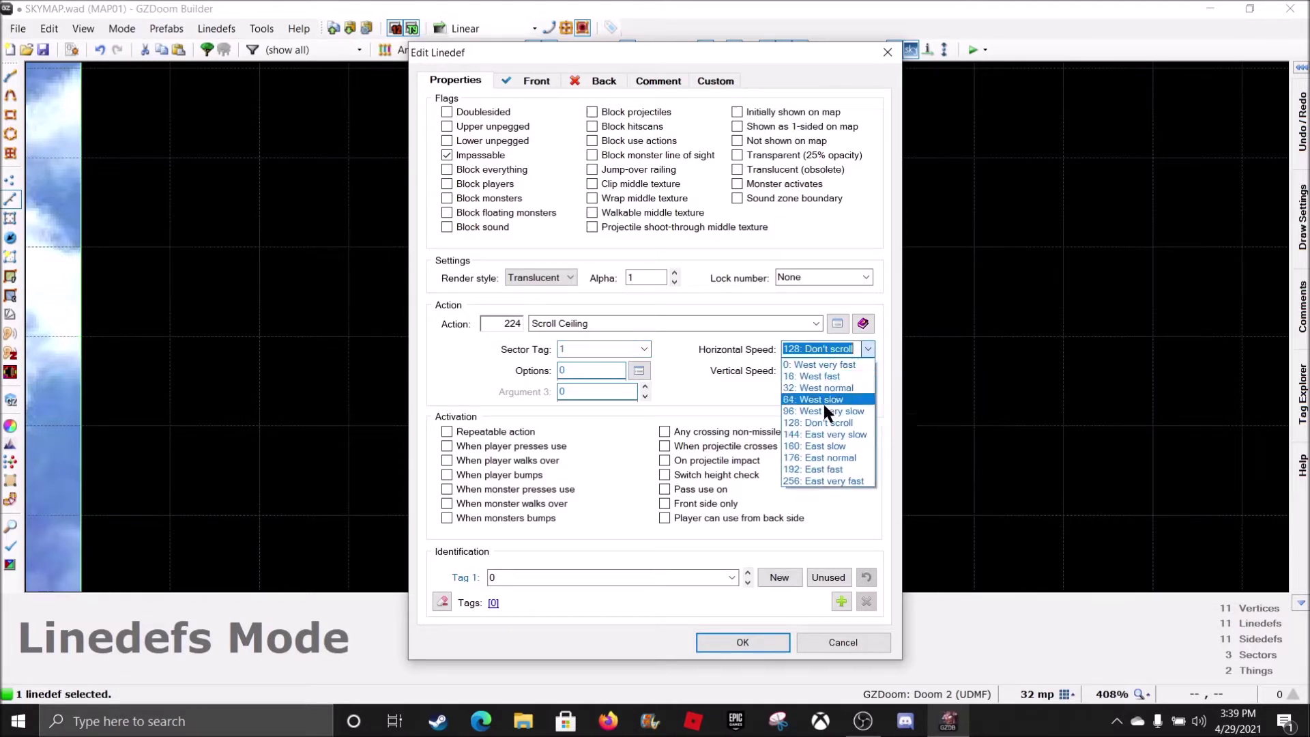
{"action": "left_click", "coordinate": [863, 347]}
{"action": "left_click", "coordinate": [867, 371]}
{"action": "left_click", "coordinate": [825, 454]}
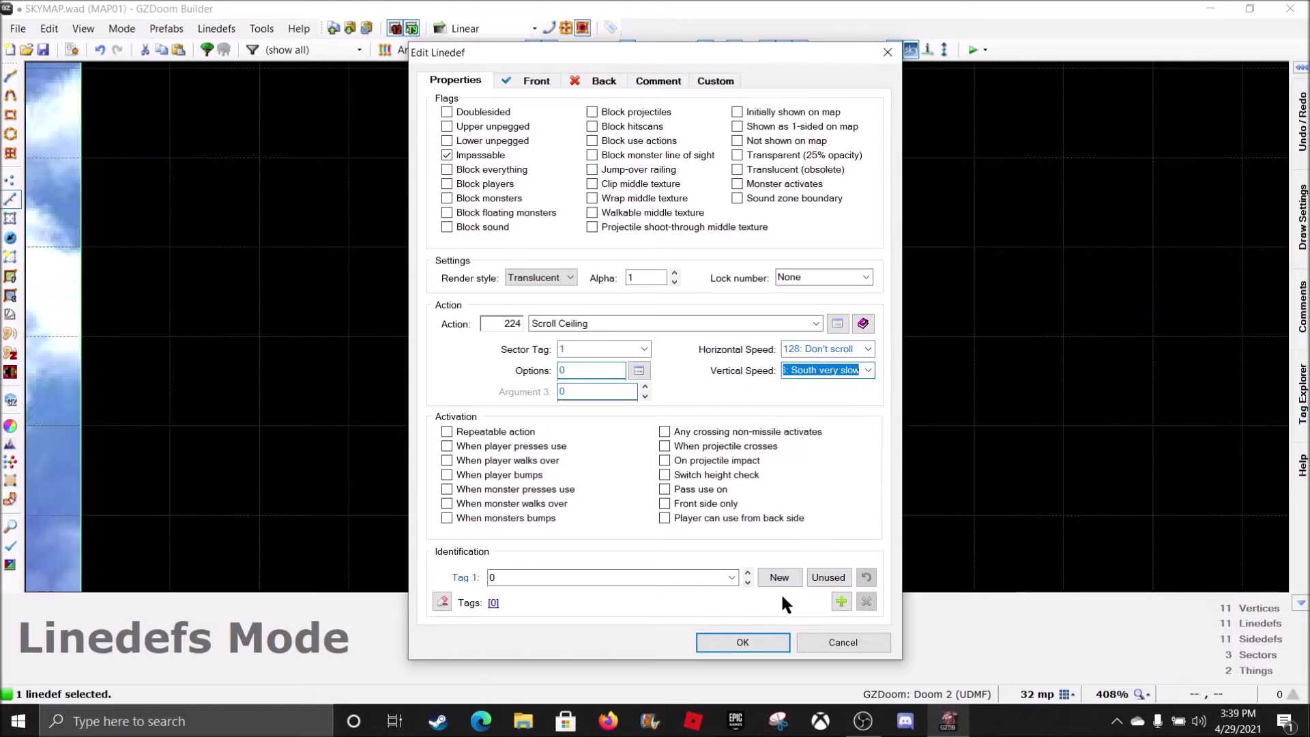
{"action": "left_click", "coordinate": [767, 641]}
- Check the Scroll Floor settings on the triangular sector's vertical linedef
{"action": "scroll", "coordinate": [703, 478], "scroll_direction": "down", "scroll_amount": 5}
{"action": "scroll", "coordinate": [614, 491], "scroll_direction": "up", "scroll_amount": 4}
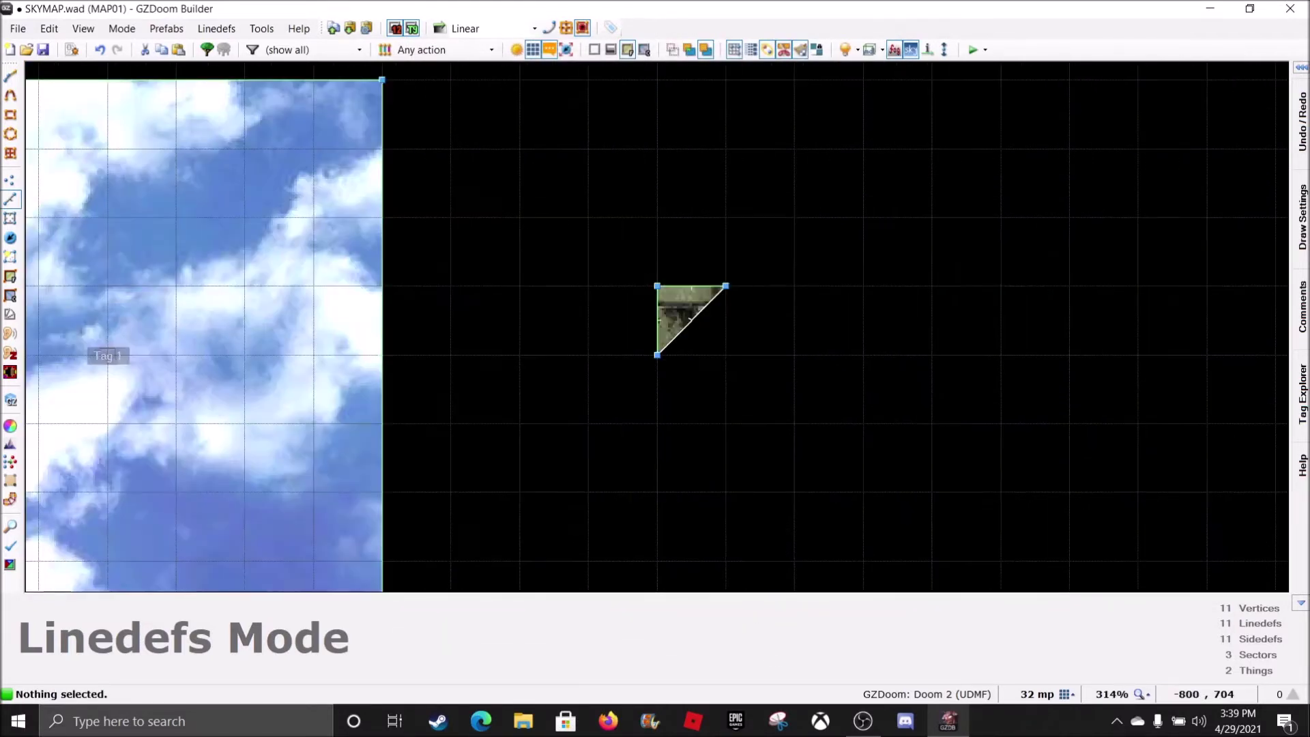
{"action": "right_click", "coordinate": [657, 320]}
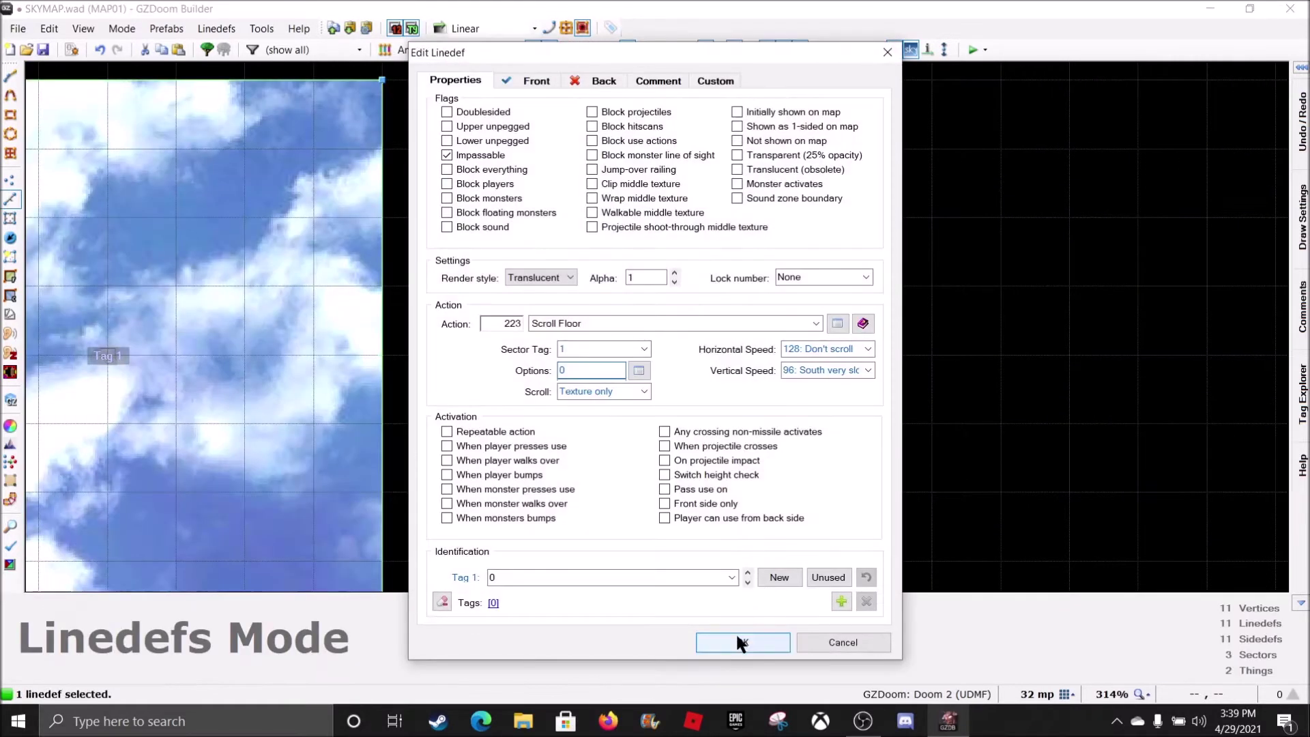
{"action": "left_click", "coordinate": [737, 636]}
- Save the map and test-run it to view the scrolling cloud sky in the game
{"action": "scroll", "coordinate": [607, 394], "scroll_direction": "down", "scroll_amount": 9}
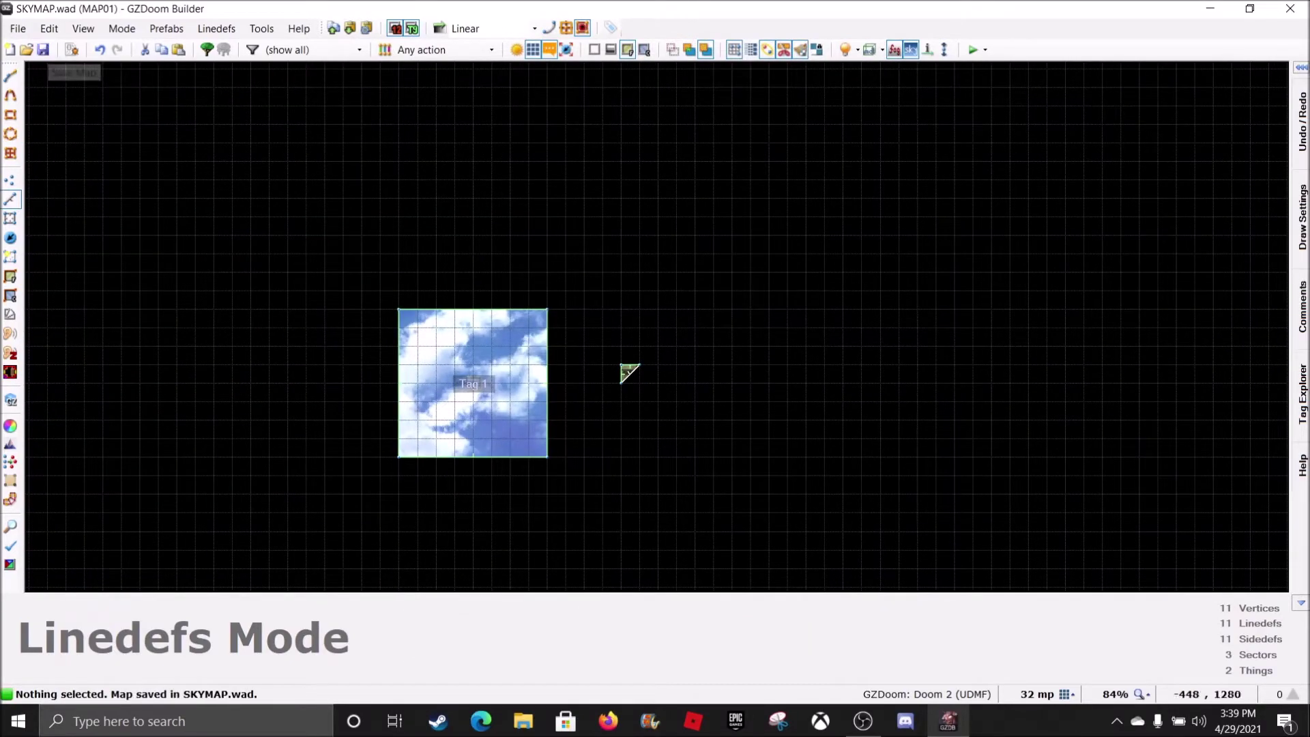
{"action": "left_click", "coordinate": [976, 51]}
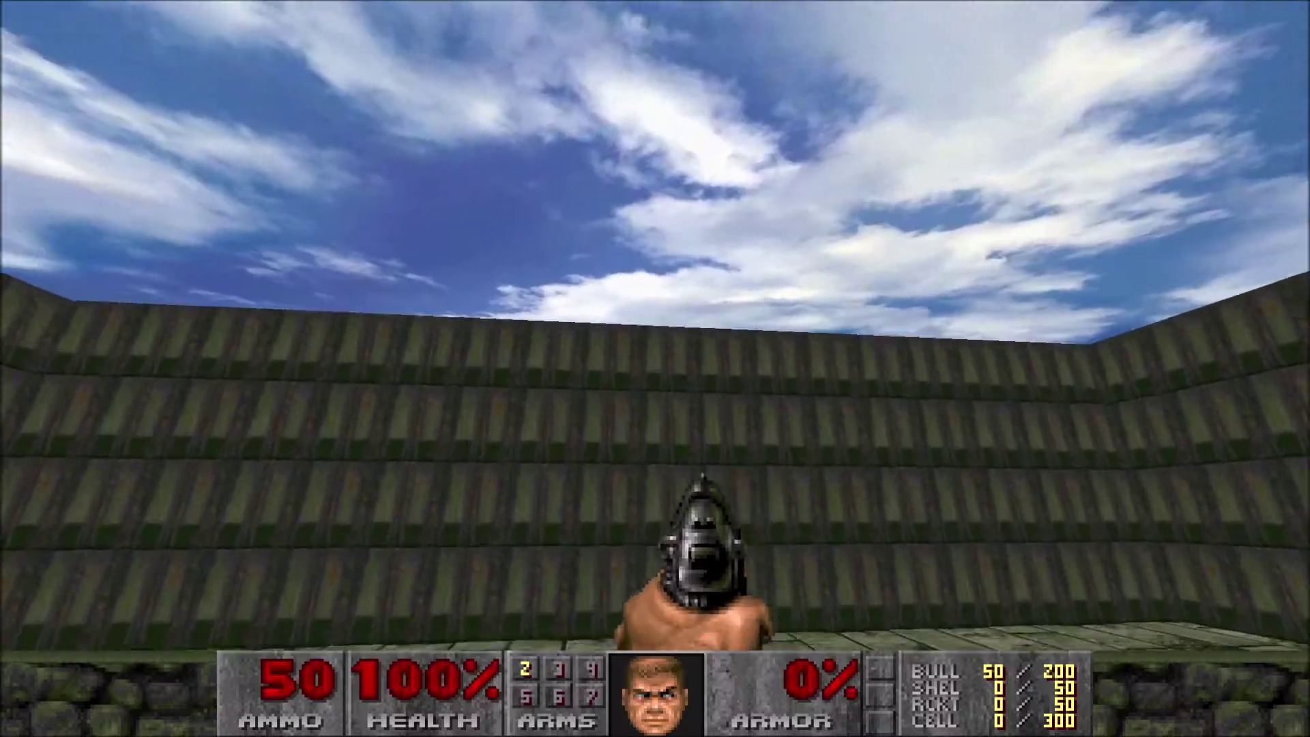
- Inspect the moving sky from outside the room's walls using degreelessness and no-clipping modes, then quit the test game
{"action": "type", "text": "widdqdidclipw"}
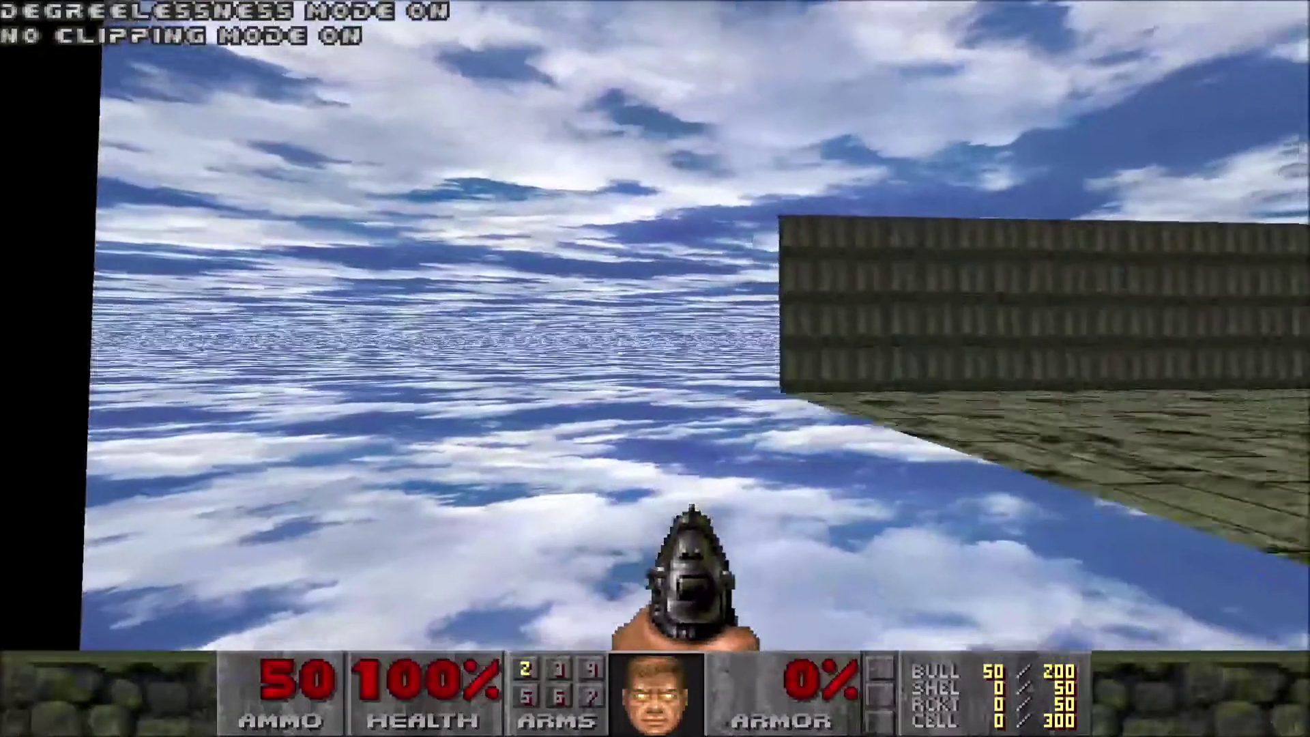
{"action": "type", "text": "iddqdidclipiddqdidclip"}
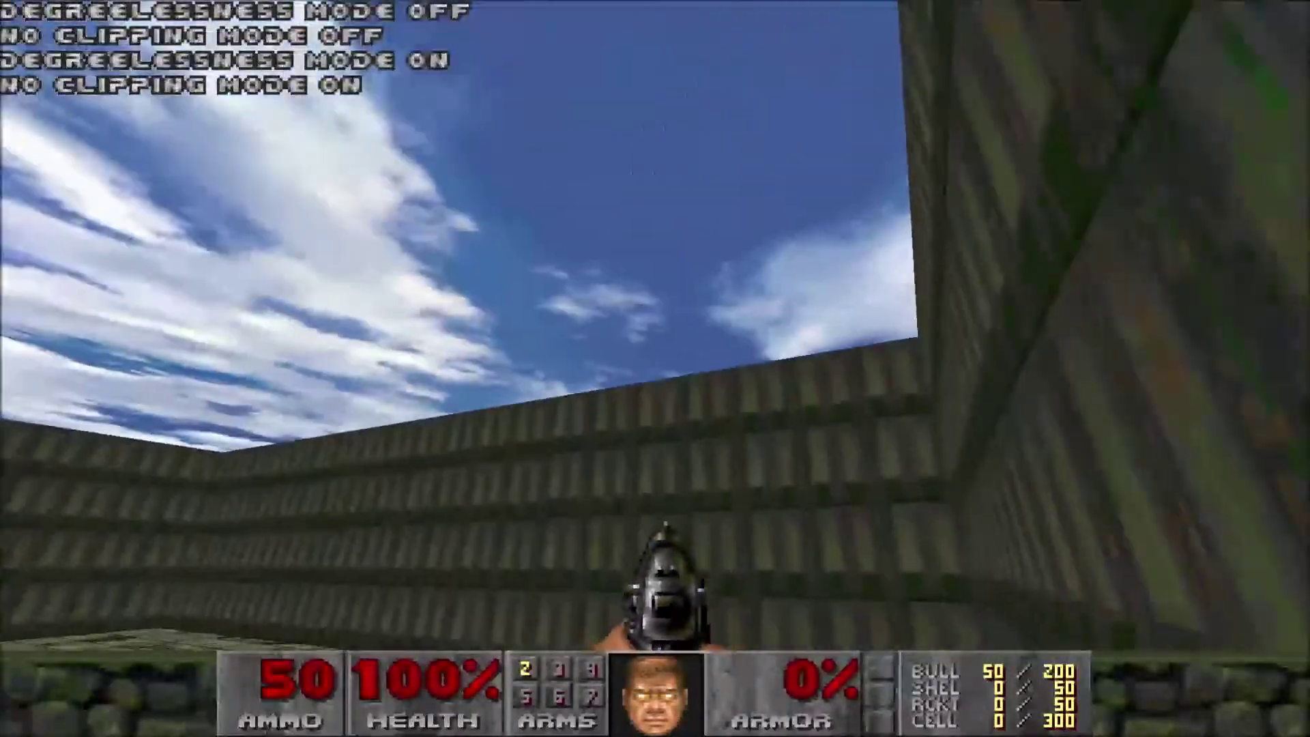
{"action": "type", "text": "idclipiddqd"}
{"action": "key", "text": "Escape"}
{"action": "key", "text": "Up"}
{"action": "key", "text": "Return"}
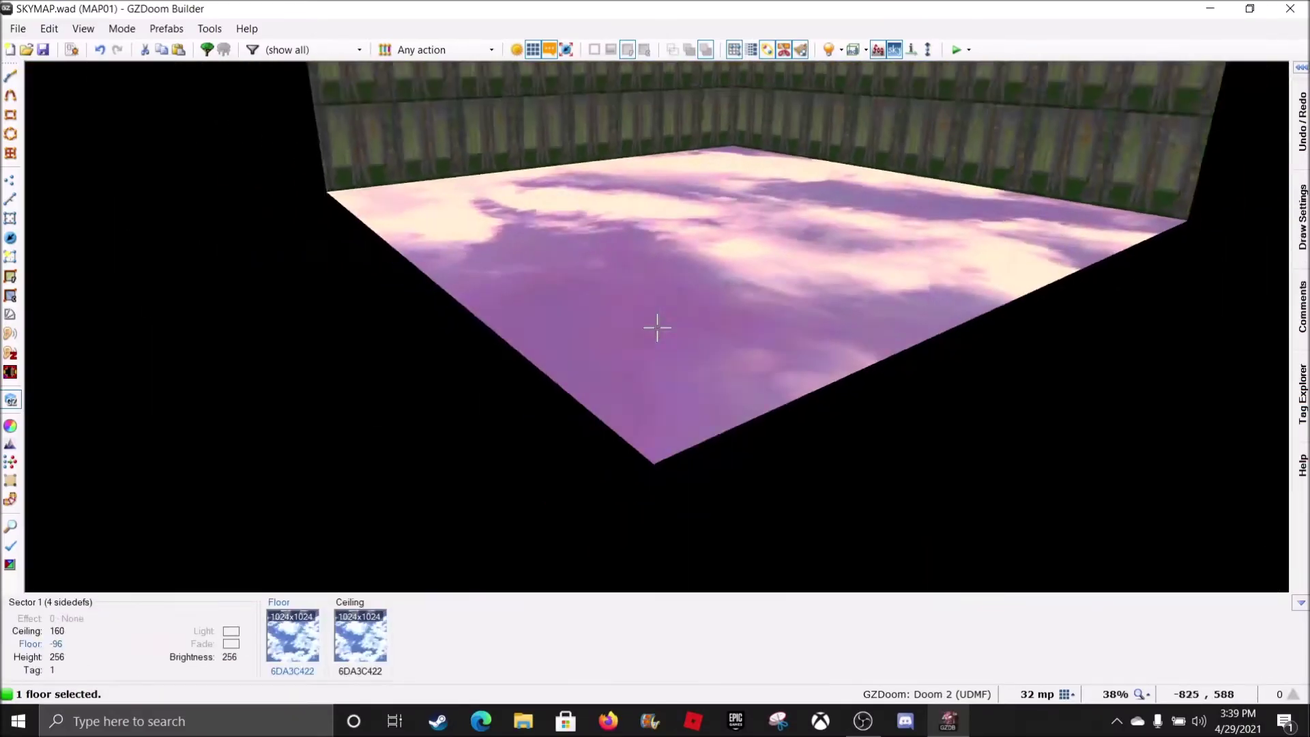
- Lower the sky sector's floor to -192 and raise its ceiling to 192 in the 3D view
{"action": "key", "text": "d"}
{"action": "scroll", "coordinate": [657, 328], "scroll_direction": "down", "scroll_amount": 14}
{"action": "scroll", "coordinate": [657, 327], "scroll_direction": "up", "scroll_amount": 2}
{"action": "left_click", "coordinate": [657, 328]}
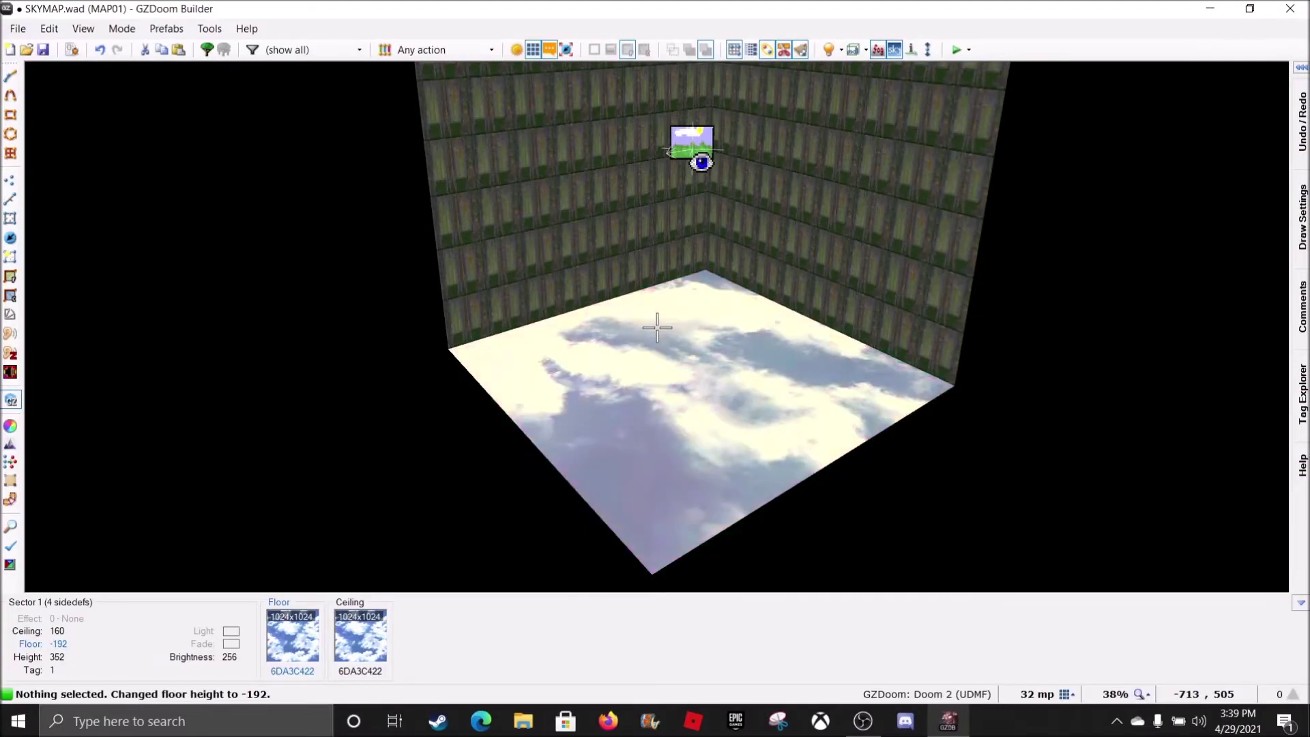
{"action": "scroll", "coordinate": [657, 327], "scroll_direction": "up", "scroll_amount": 4}
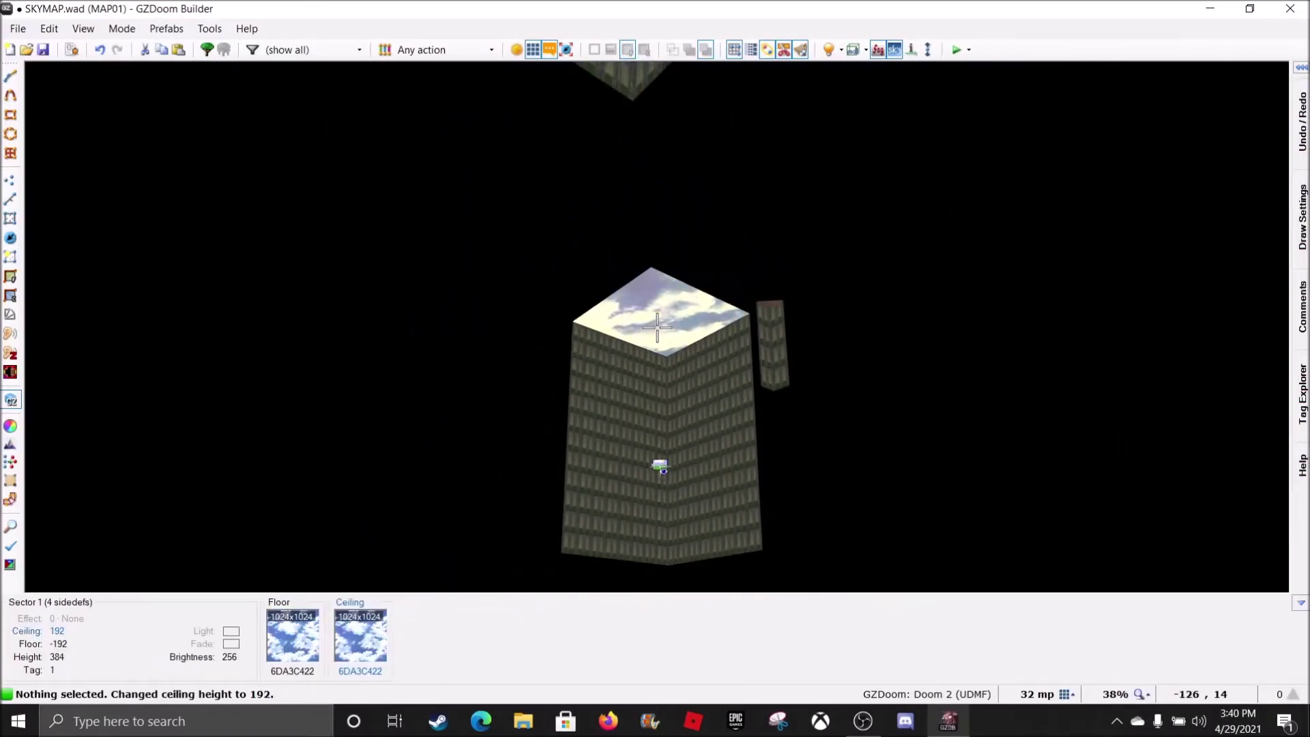
{"action": "key", "text": "e"}
{"action": "key", "text": "w"}
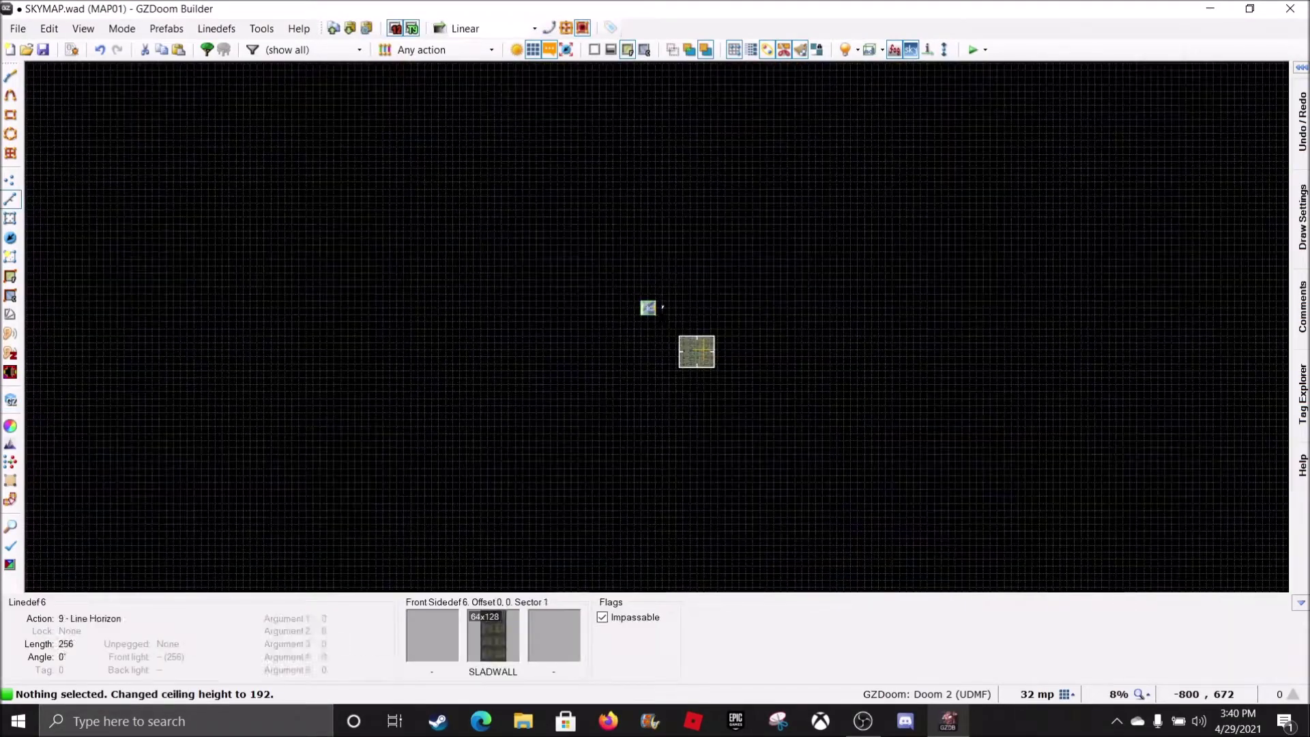
- Move the square sky sector together with its Skybox Viewpoint southwest, farther away from the small triangular sector
{"action": "scroll", "coordinate": [662, 307], "scroll_direction": "up", "scroll_amount": 5}
{"action": "key", "text": "s"}
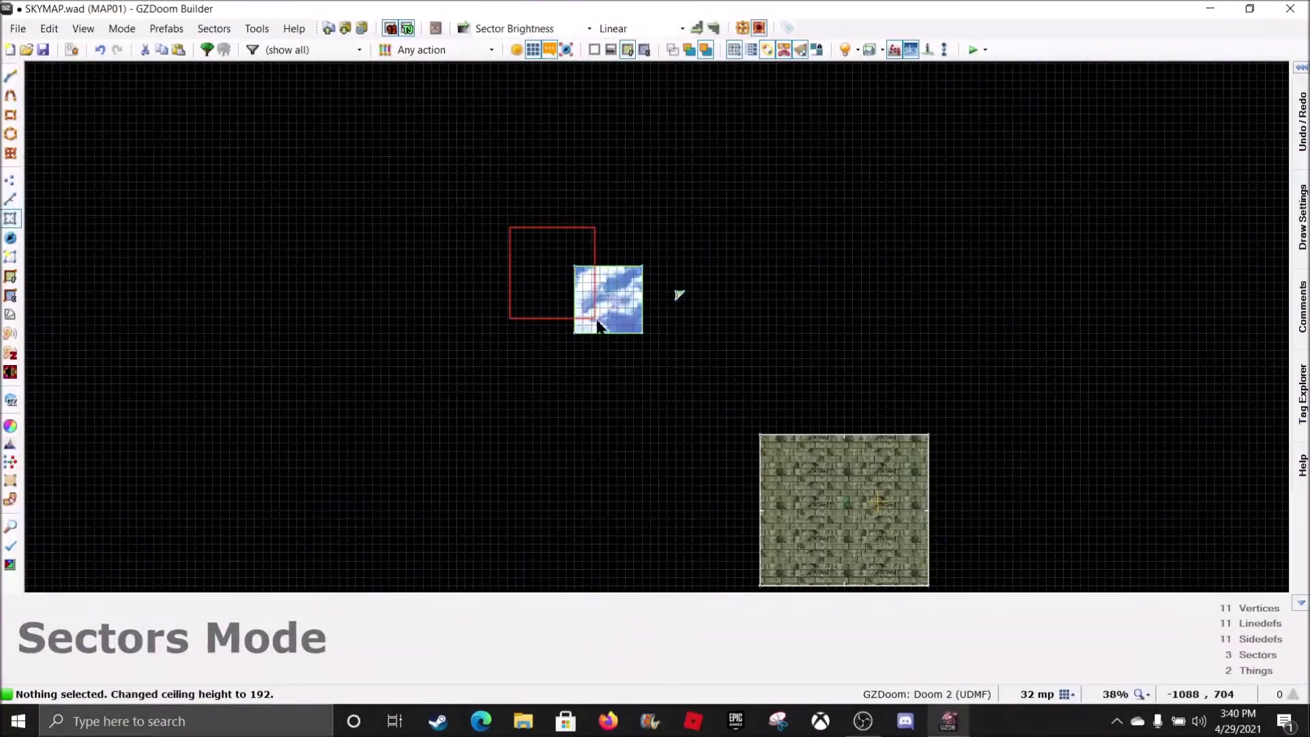
{"action": "left_click_drag", "start_coordinate": [660, 378], "coordinate": [660, 378]}
{"action": "scroll", "coordinate": [634, 340], "scroll_direction": "up", "scroll_amount": 6}
{"action": "scroll", "coordinate": [596, 276], "scroll_direction": "down", "scroll_amount": 4}
{"action": "right_click_drag", "start_coordinate": [597, 278], "coordinate": [470, 390]}
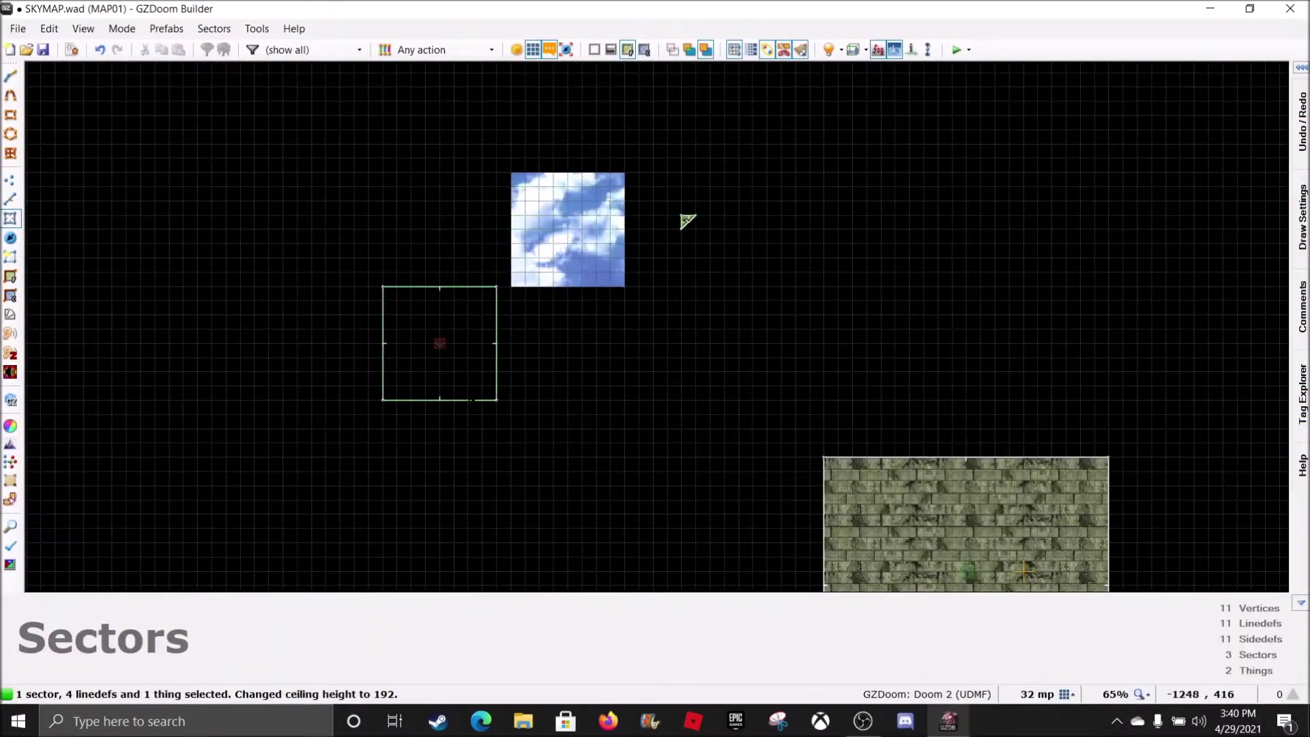
{"action": "scroll", "coordinate": [687, 220], "scroll_direction": "up", "scroll_amount": 2}
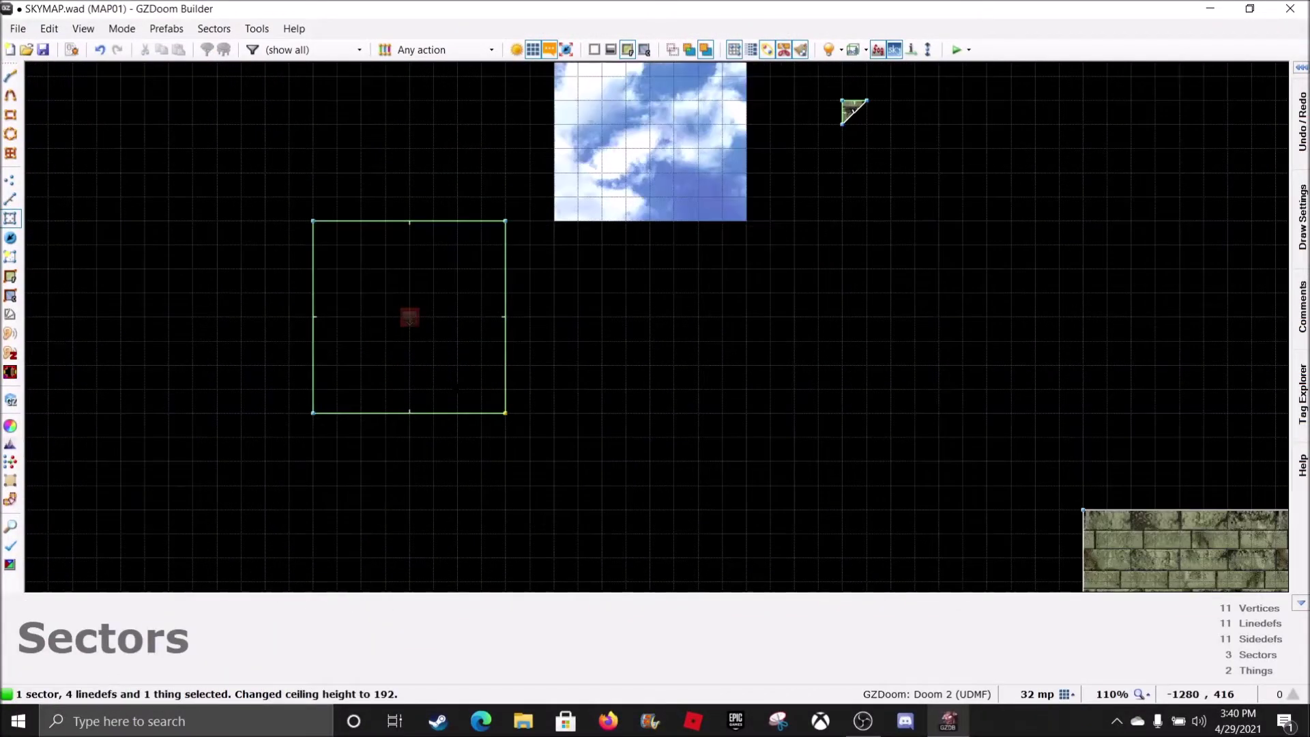
{"action": "scroll", "coordinate": [436, 426], "scroll_direction": "down", "scroll_amount": 5}
{"action": "scroll", "coordinate": [441, 416], "scroll_direction": "up", "scroll_amount": 6}
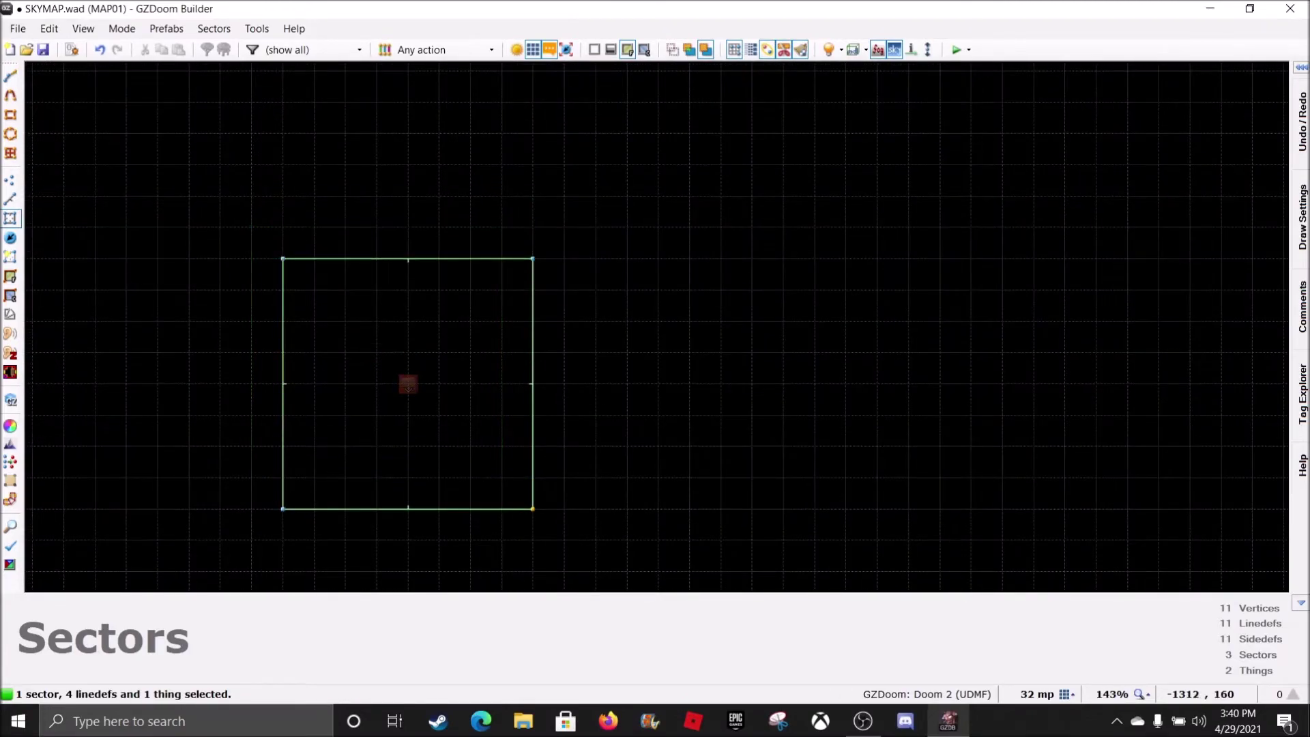
{"action": "right_click_drag", "start_coordinate": [440, 477], "coordinate": [440, 478]}
{"action": "scroll", "coordinate": [470, 426], "scroll_direction": "down", "scroll_amount": 7}
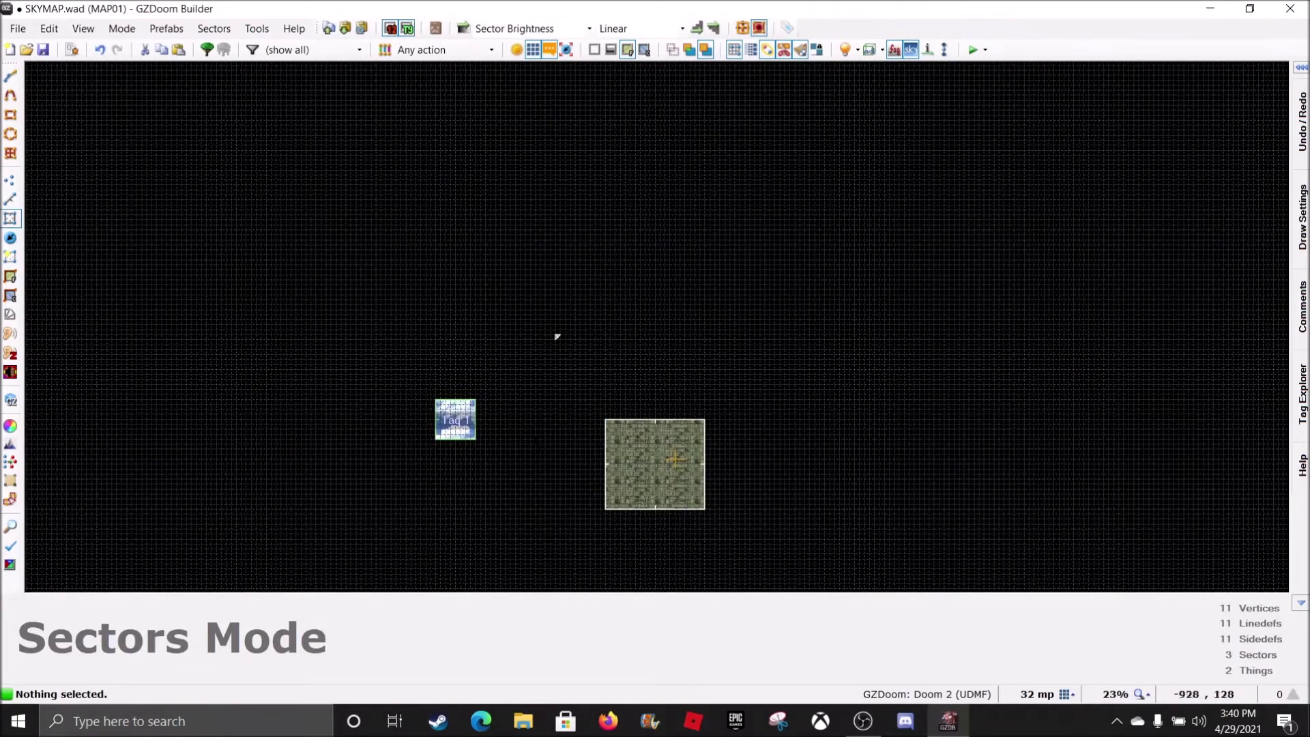
- Enlarge the sky sector to 576 units wide and about 512 units tall by moving its east and south linedefs outward
{"action": "scroll", "coordinate": [573, 423], "scroll_direction": "up", "scroll_amount": 6}
{"action": "scroll", "coordinate": [511, 328], "scroll_direction": "down", "scroll_amount": 5}
{"action": "scroll", "coordinate": [314, 498], "scroll_direction": "up", "scroll_amount": 6}
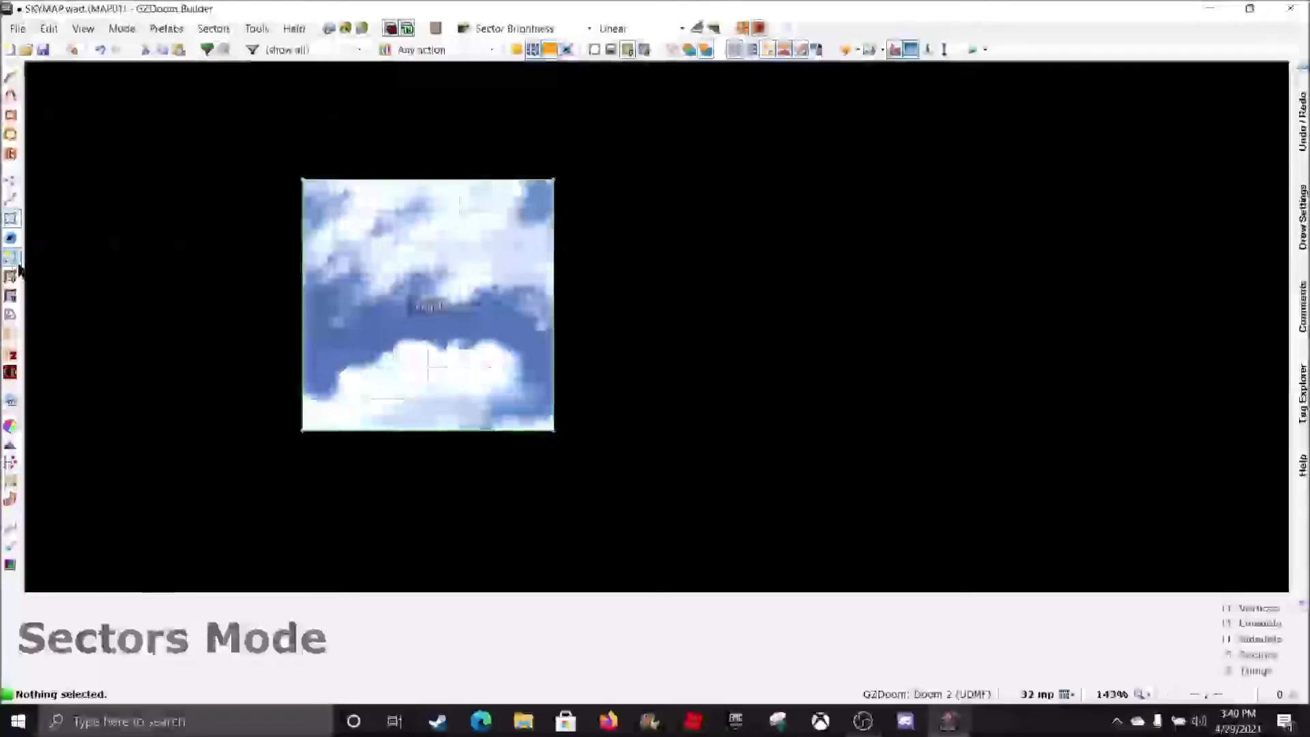
{"action": "left_click", "coordinate": [10, 199]}
{"action": "scroll", "coordinate": [350, 270], "scroll_direction": "down", "scroll_amount": 2}
{"action": "scroll", "coordinate": [546, 348], "scroll_direction": "up", "scroll_amount": 1}
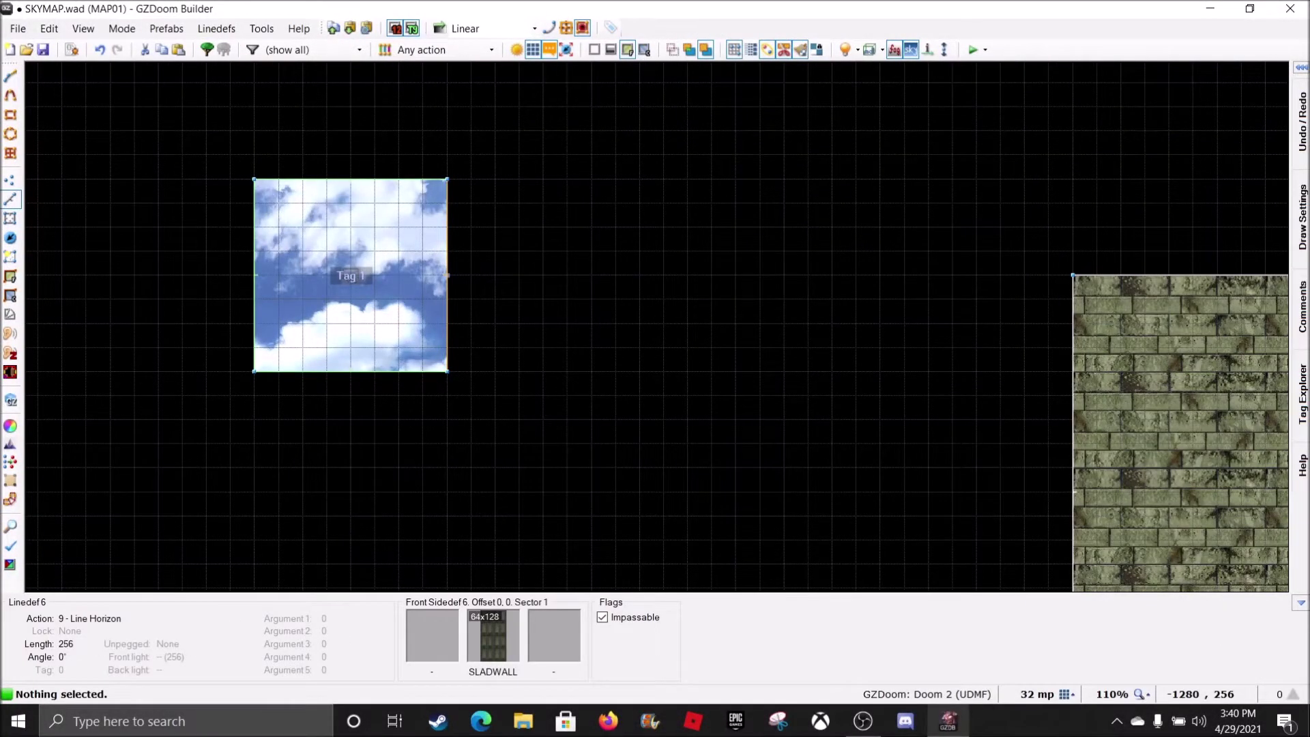
{"action": "left_click_drag", "start_coordinate": [448, 275], "coordinate": [687, 275]}
{"action": "scroll", "coordinate": [511, 318], "scroll_direction": "down", "scroll_amount": 3}
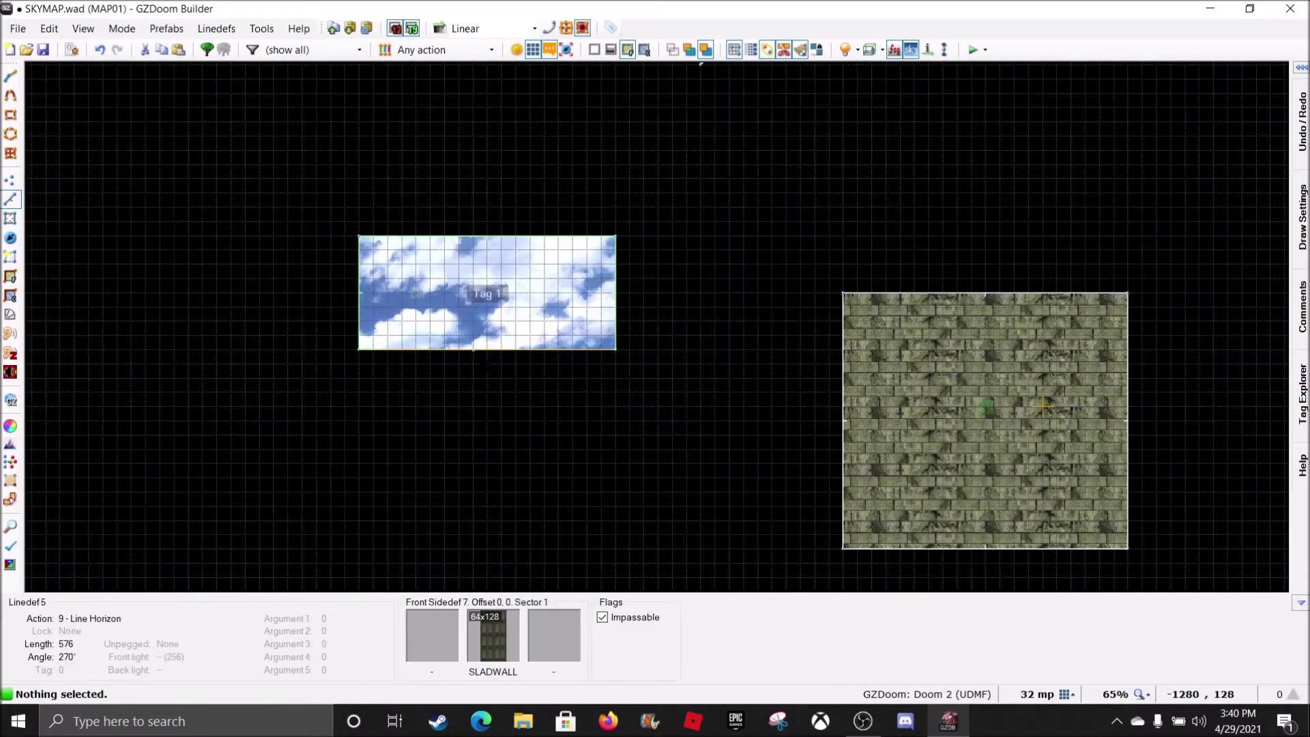
{"action": "left_click_drag", "start_coordinate": [484, 351], "coordinate": [487, 464]}
- Move the Skybox Viewpoint thing to the centre of the enlarged sky sector
{"action": "left_click", "coordinate": [12, 237]}
{"action": "scroll", "coordinate": [438, 292], "scroll_direction": "up", "scroll_amount": 4}
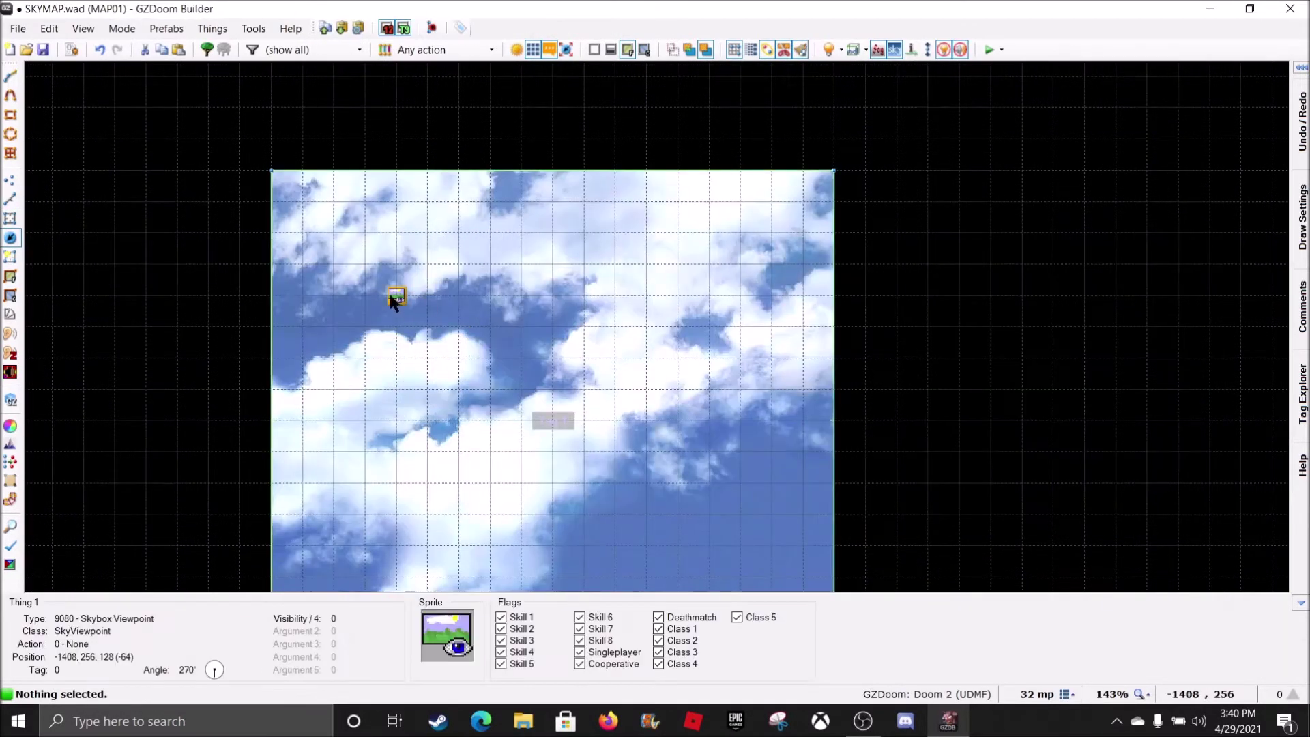
{"action": "left_click_drag", "start_coordinate": [395, 296], "coordinate": [537, 416]}
{"action": "scroll", "coordinate": [537, 417], "scroll_direction": "down", "scroll_amount": 4}
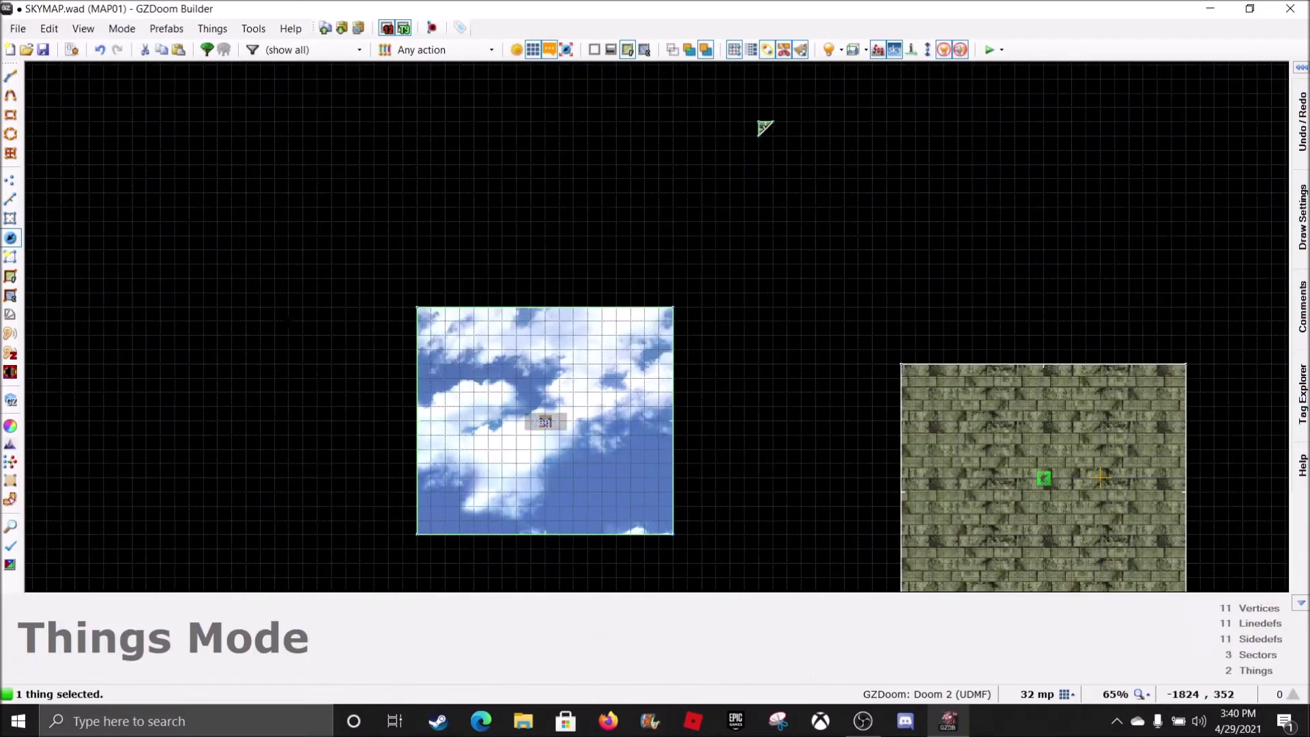
- Draw a 256 by 256 unit square inside the sky sector around the Skybox Viewpoint and clear the selection
{"action": "left_click", "coordinate": [8, 200]}
{"action": "scroll", "coordinate": [490, 427], "scroll_direction": "up", "scroll_amount": 3}
{"action": "key", "text": "space"}
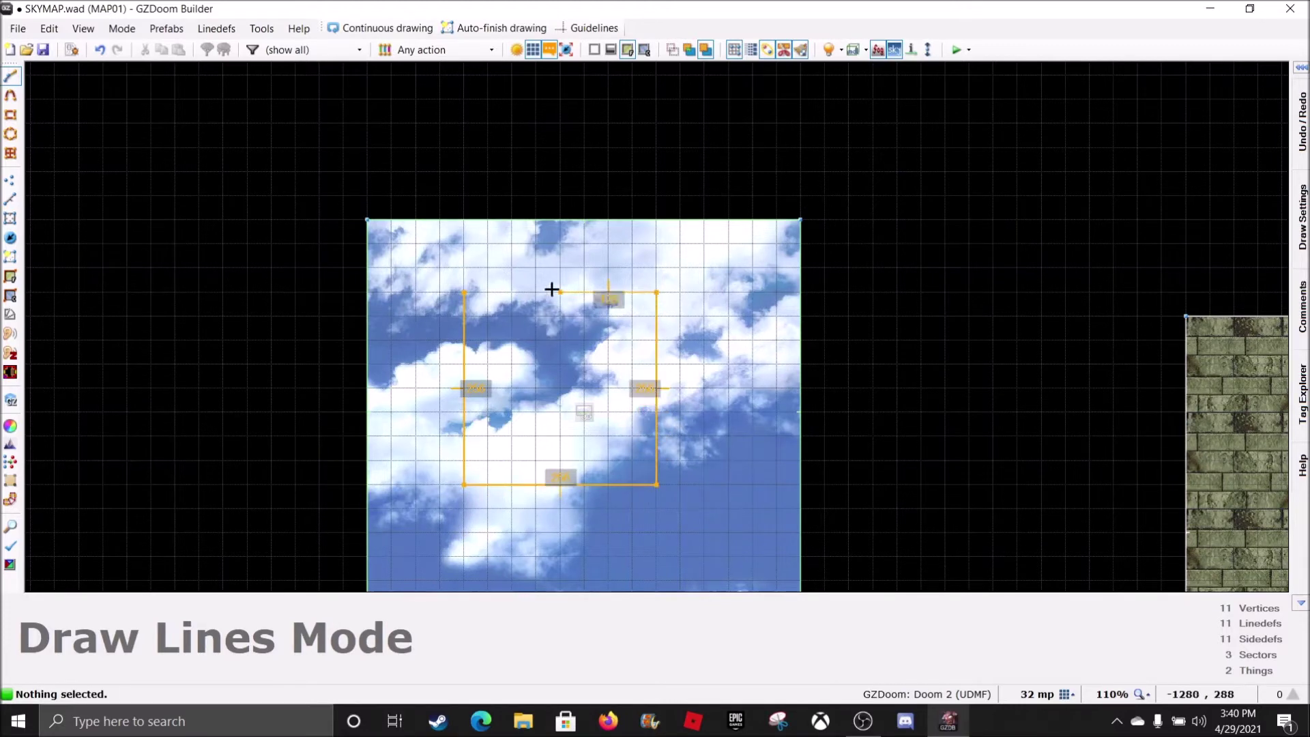
{"action": "left_click", "coordinate": [474, 288]}
{"action": "left_click_drag", "start_coordinate": [692, 513], "coordinate": [693, 514]}
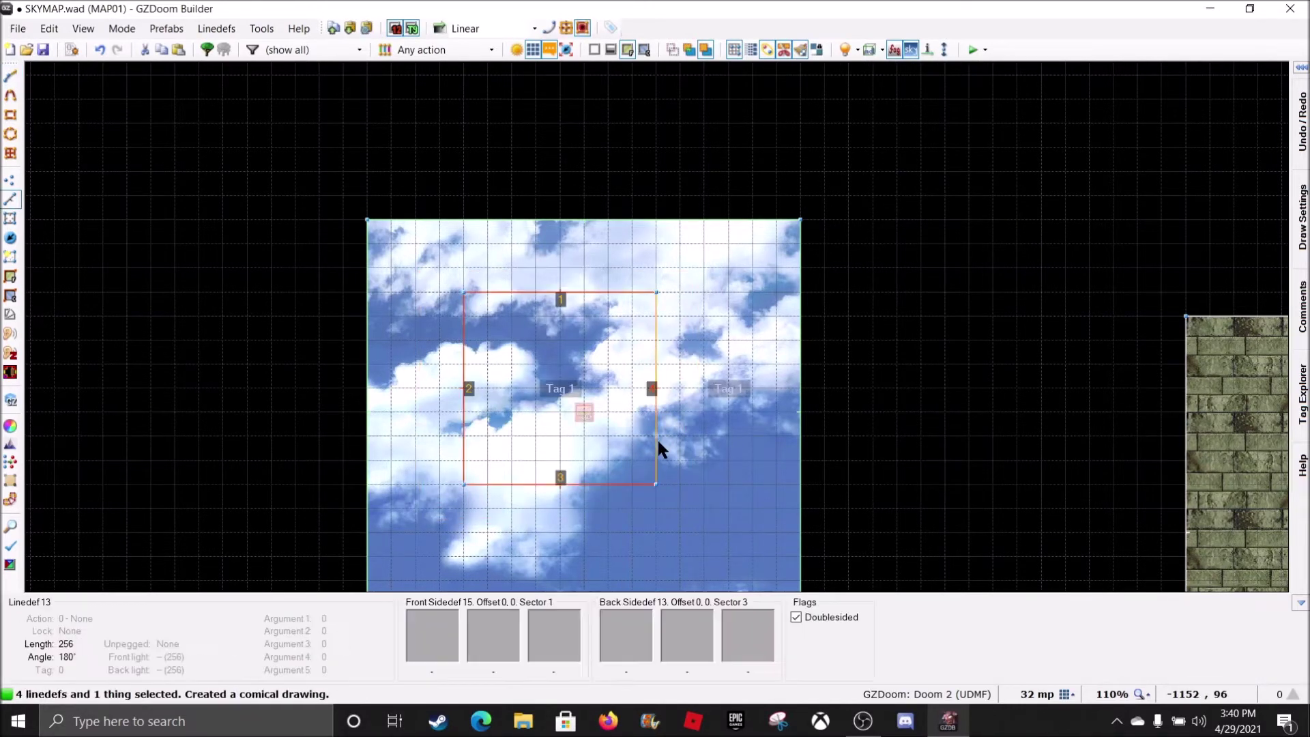
{"action": "key", "text": "c"}
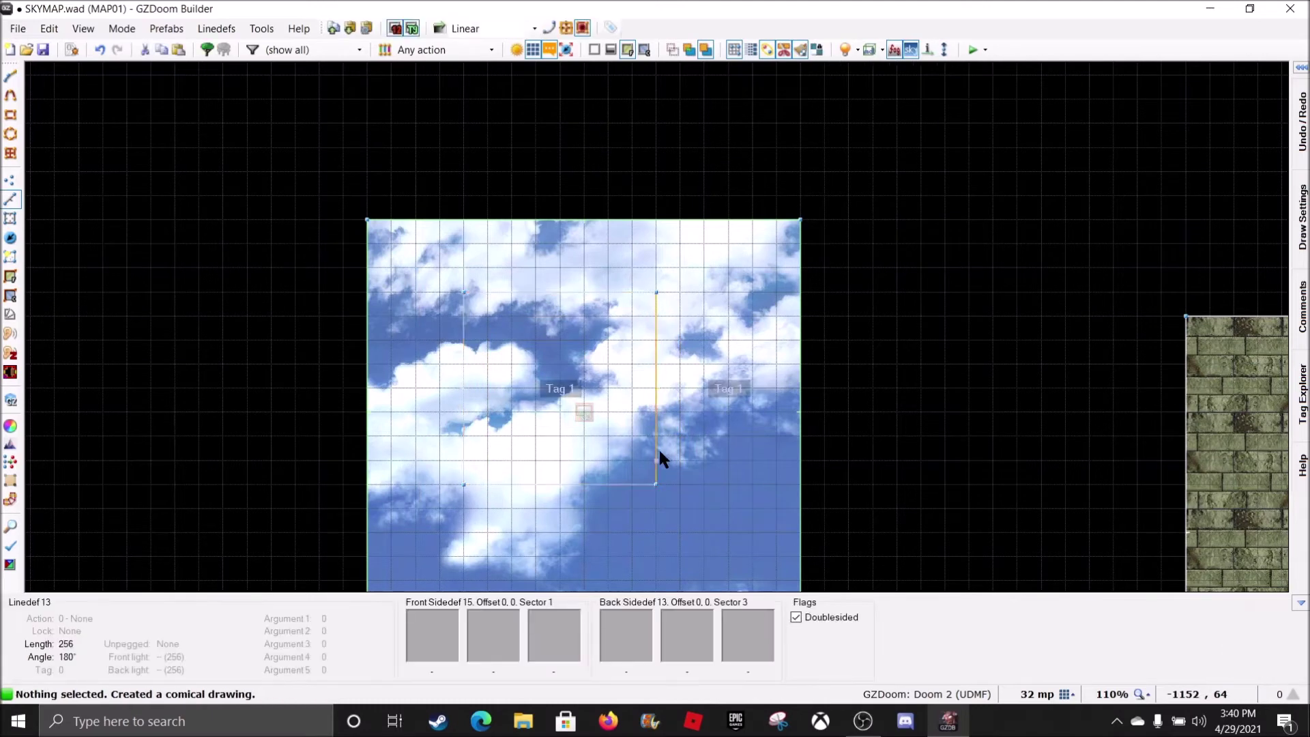
- Shift all four linedefs of the inner square so that the square is centred on the Skybox Viewpoint
{"action": "left_click", "coordinate": [658, 448]}
{"action": "left_click", "coordinate": [561, 485]}
{"action": "left_click", "coordinate": [467, 389]}
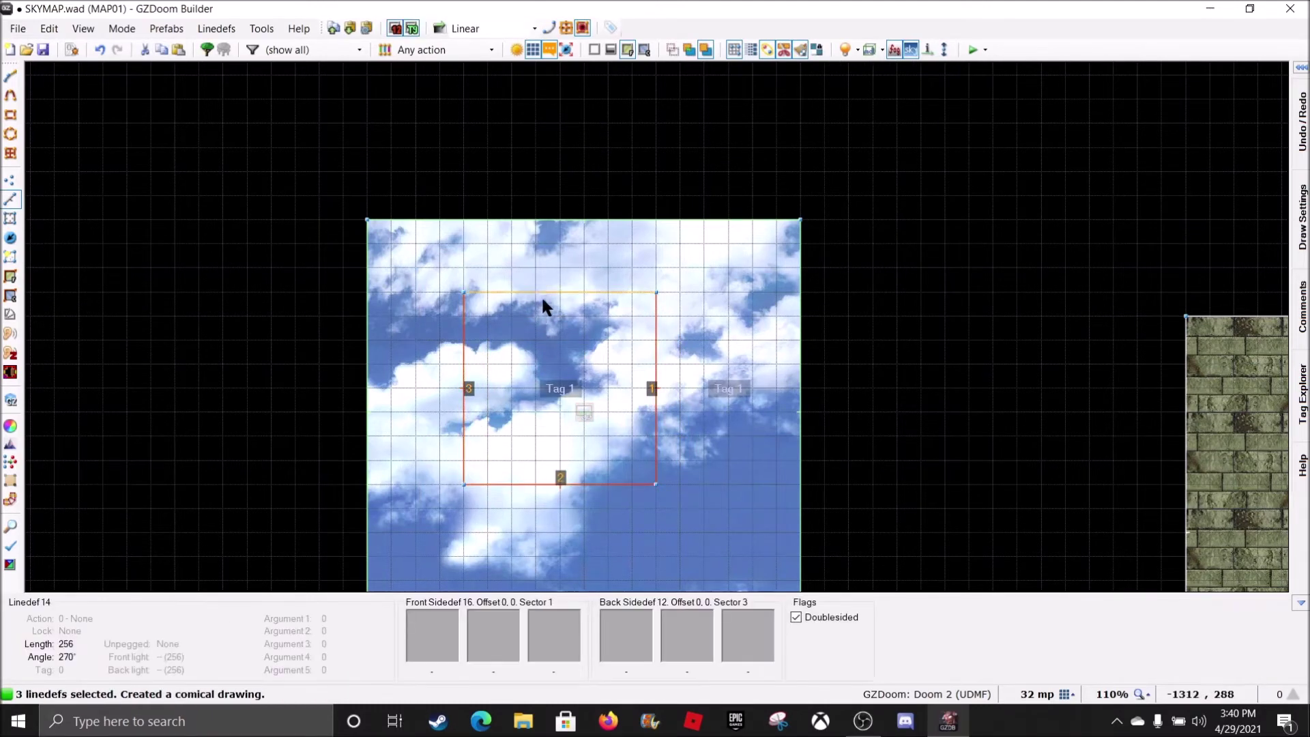
{"action": "left_click_drag", "start_coordinate": [542, 295], "coordinate": [568, 326]}
{"action": "scroll", "coordinate": [568, 327], "scroll_direction": "down", "scroll_amount": 5}
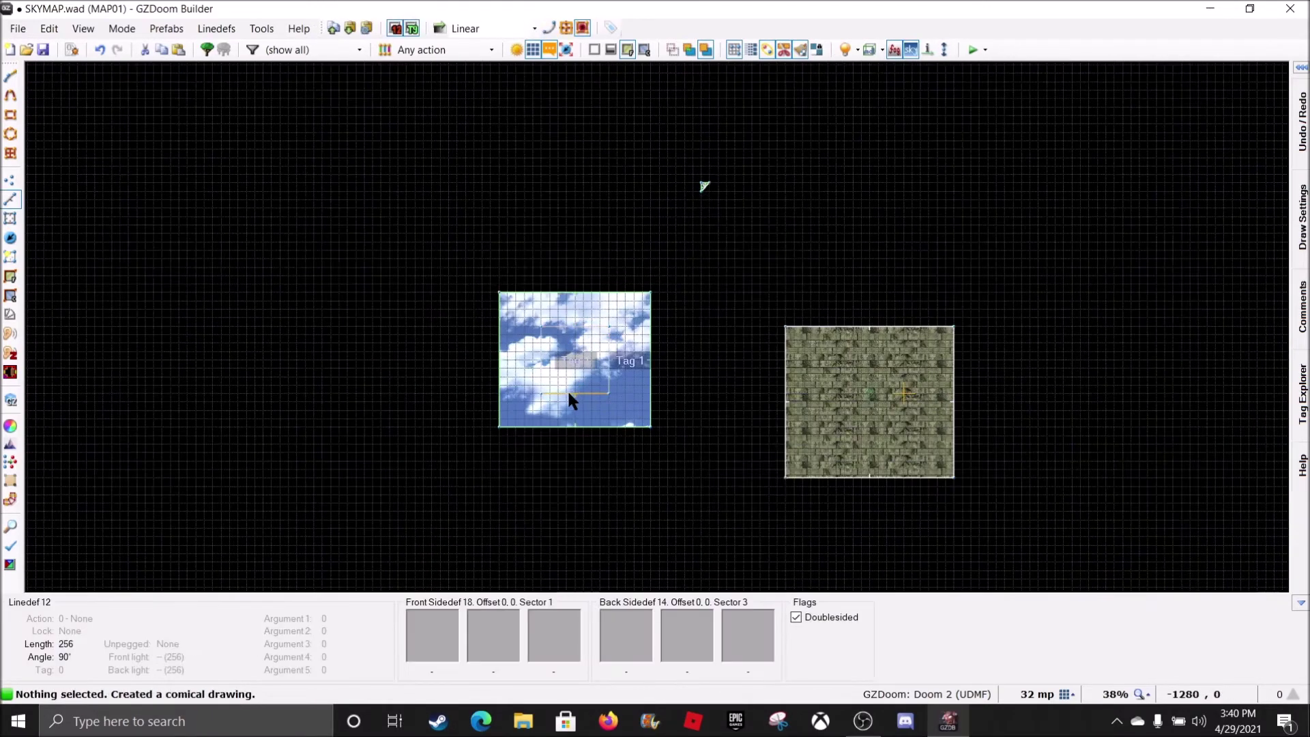
- Give the front side of the inner square's four linedefs the middle texture SBOX4 from SKYMAP.wad
{"action": "scroll", "coordinate": [568, 393], "scroll_direction": "up", "scroll_amount": 4}
{"action": "left_click", "coordinate": [569, 393]}
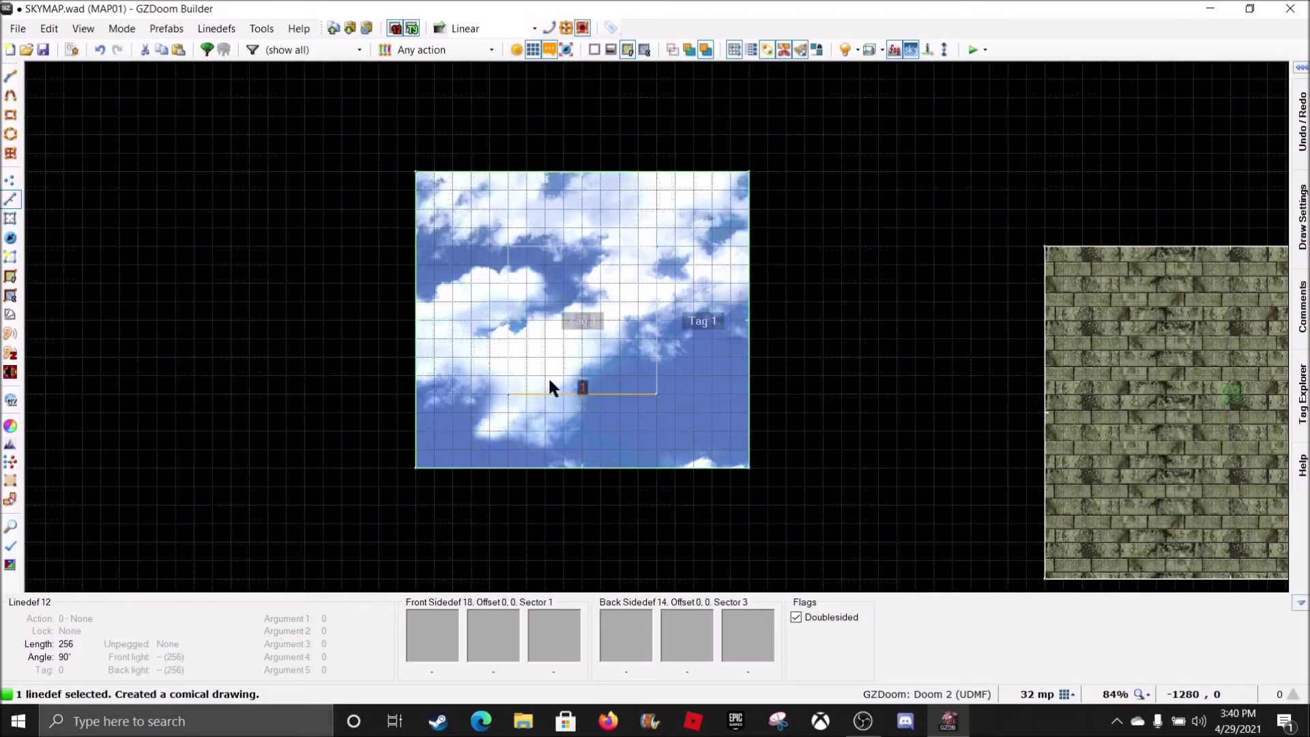
{"action": "left_click", "coordinate": [507, 350]}
{"action": "left_click", "coordinate": [651, 339]}
{"action": "left_click", "coordinate": [582, 248]}
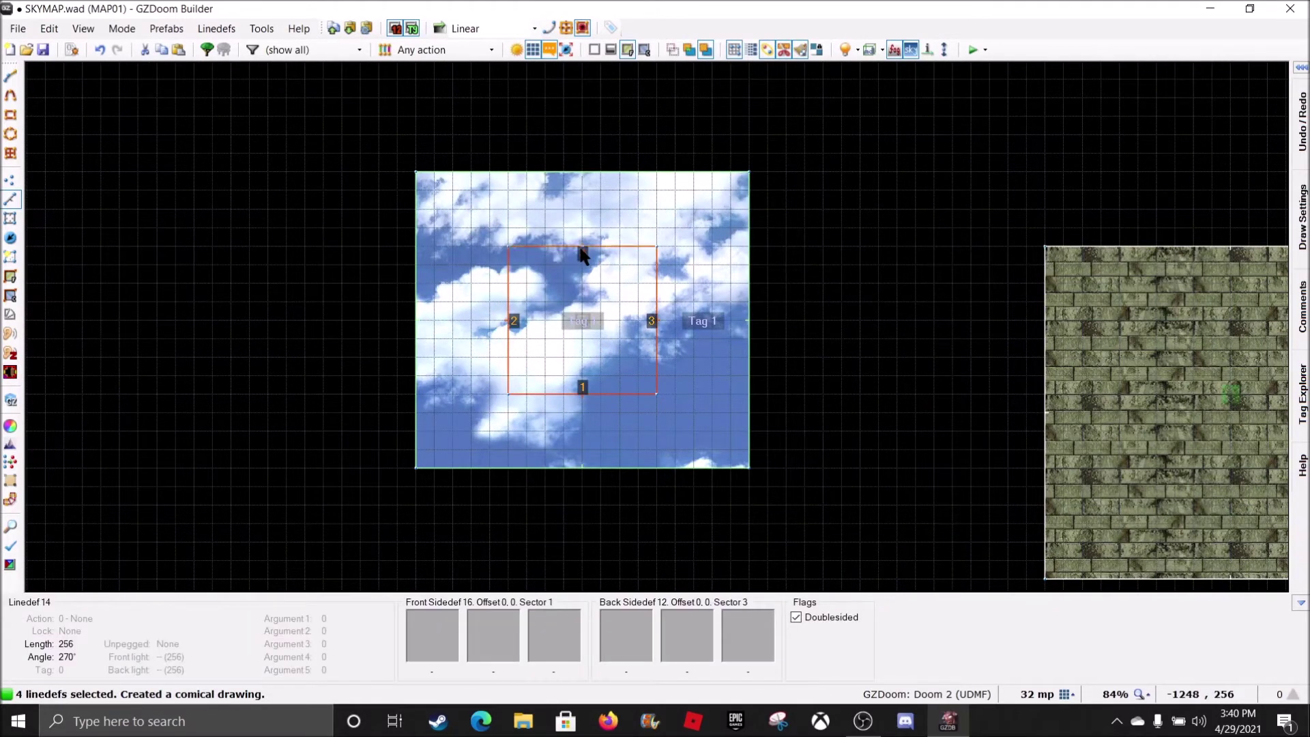
{"action": "right_click", "coordinate": [582, 252]}
{"action": "left_click", "coordinate": [536, 80]}
{"action": "left_click", "coordinate": [775, 307]}
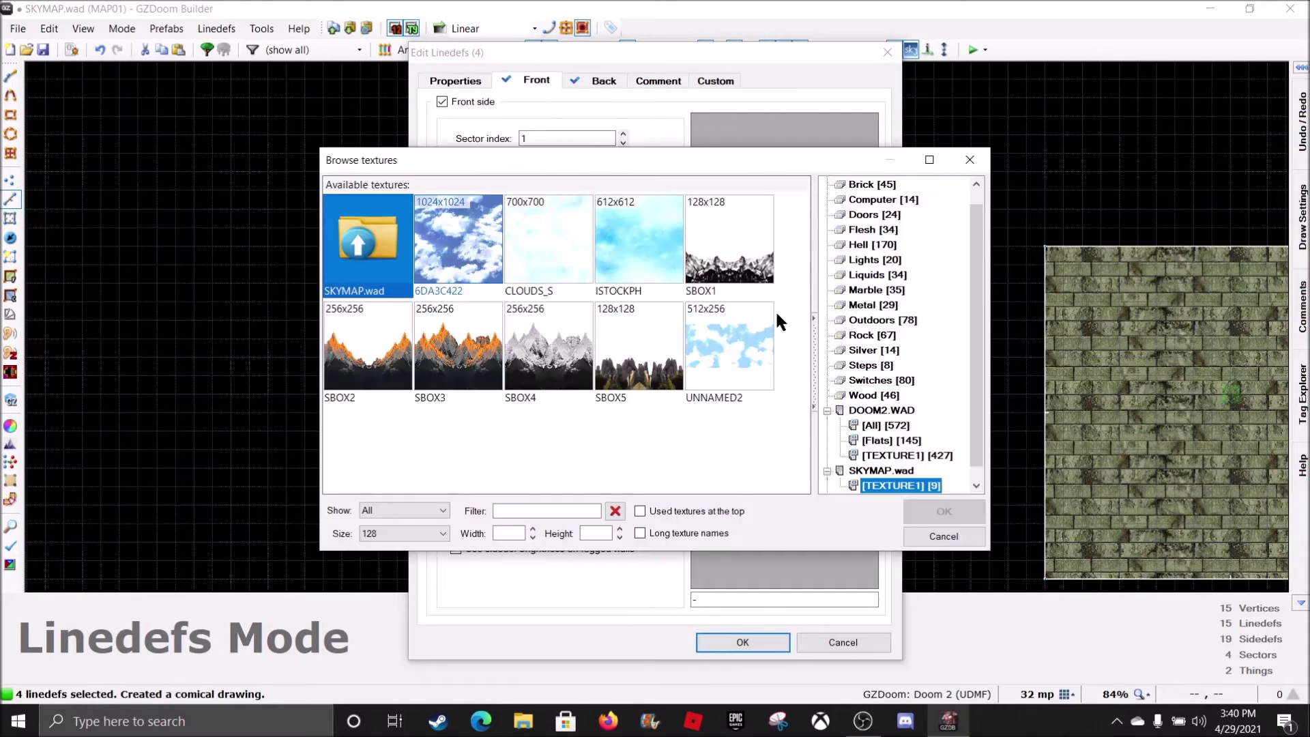
{"action": "left_click", "coordinate": [373, 377]}
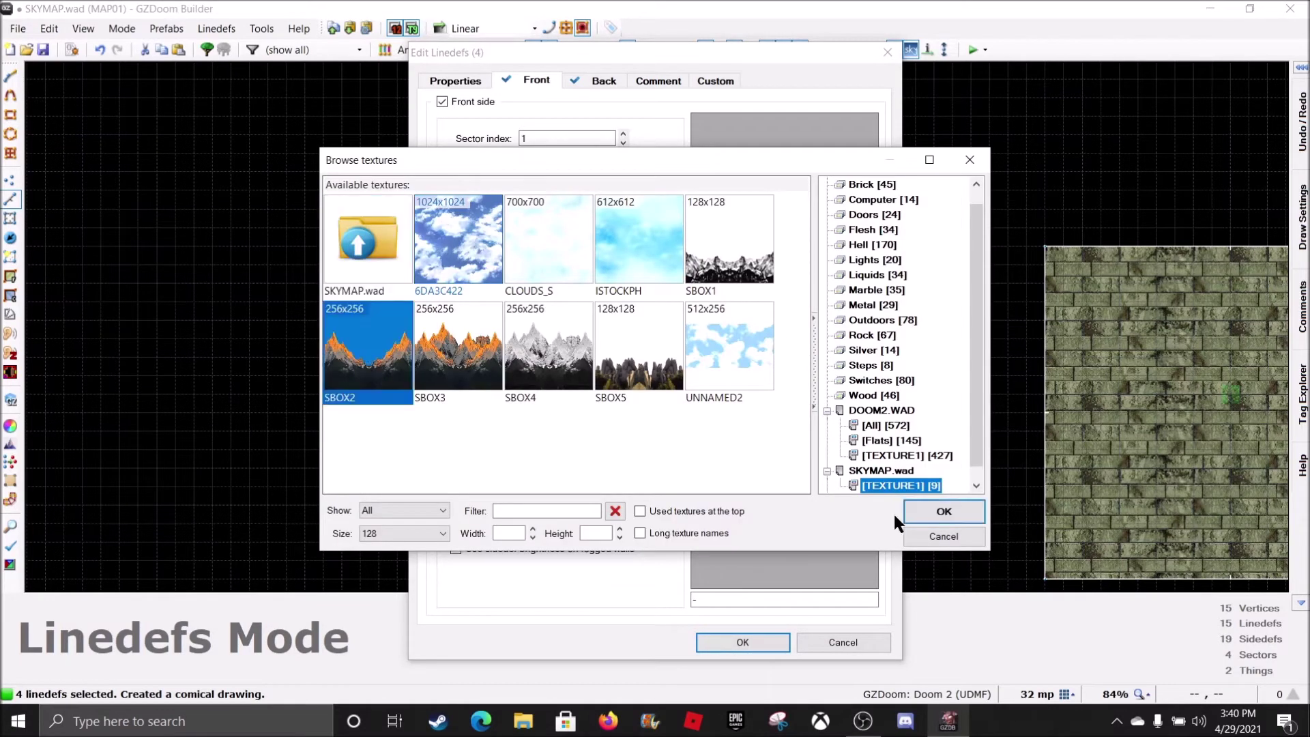
{"action": "left_click", "coordinate": [566, 365]}
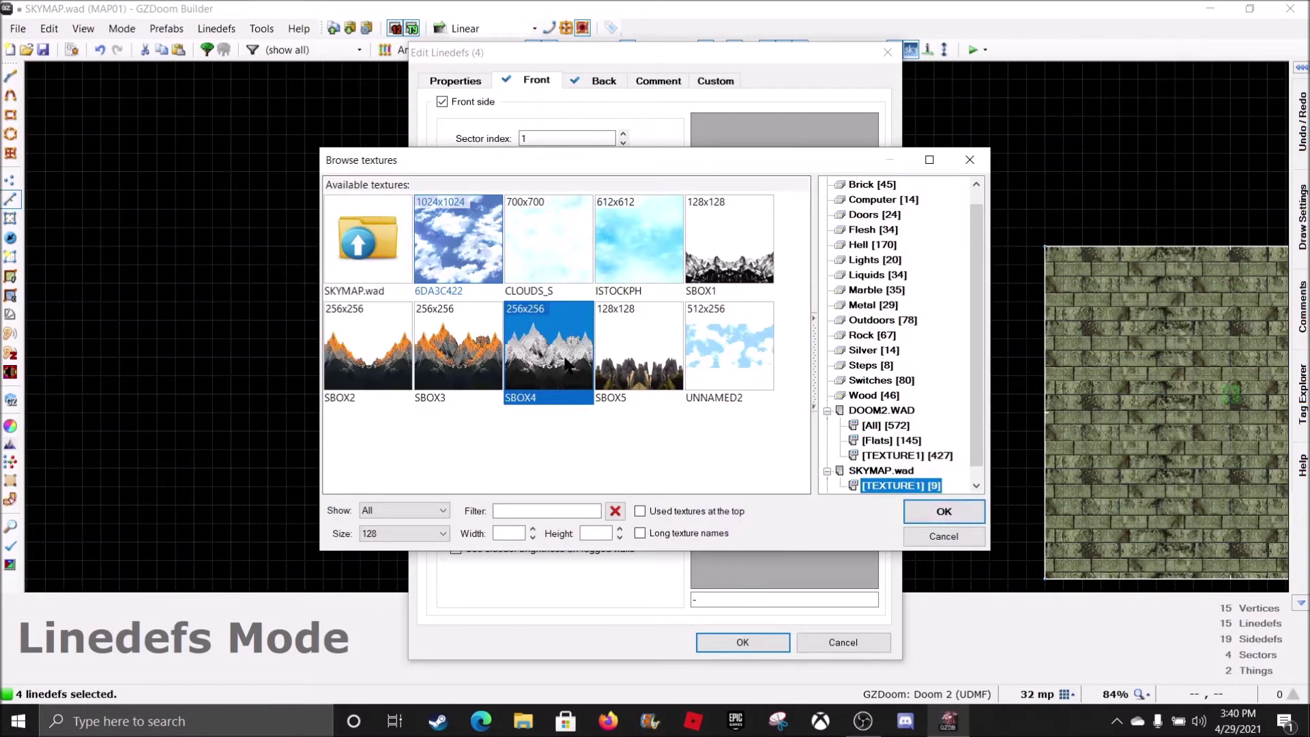
{"action": "left_click", "coordinate": [952, 505]}
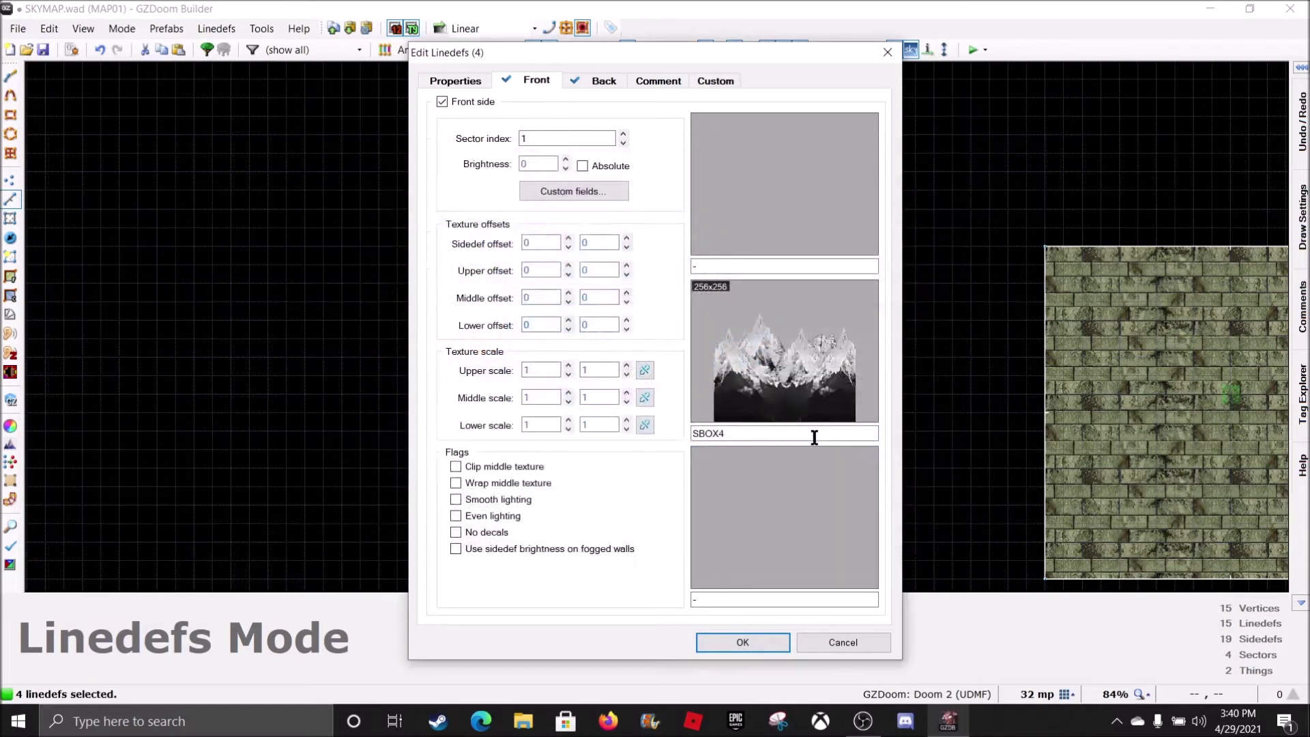
- Set the back side's middle texture of the same four linedefs to SBOX4 and apply the linedef changes
{"action": "left_click", "coordinate": [588, 87]}
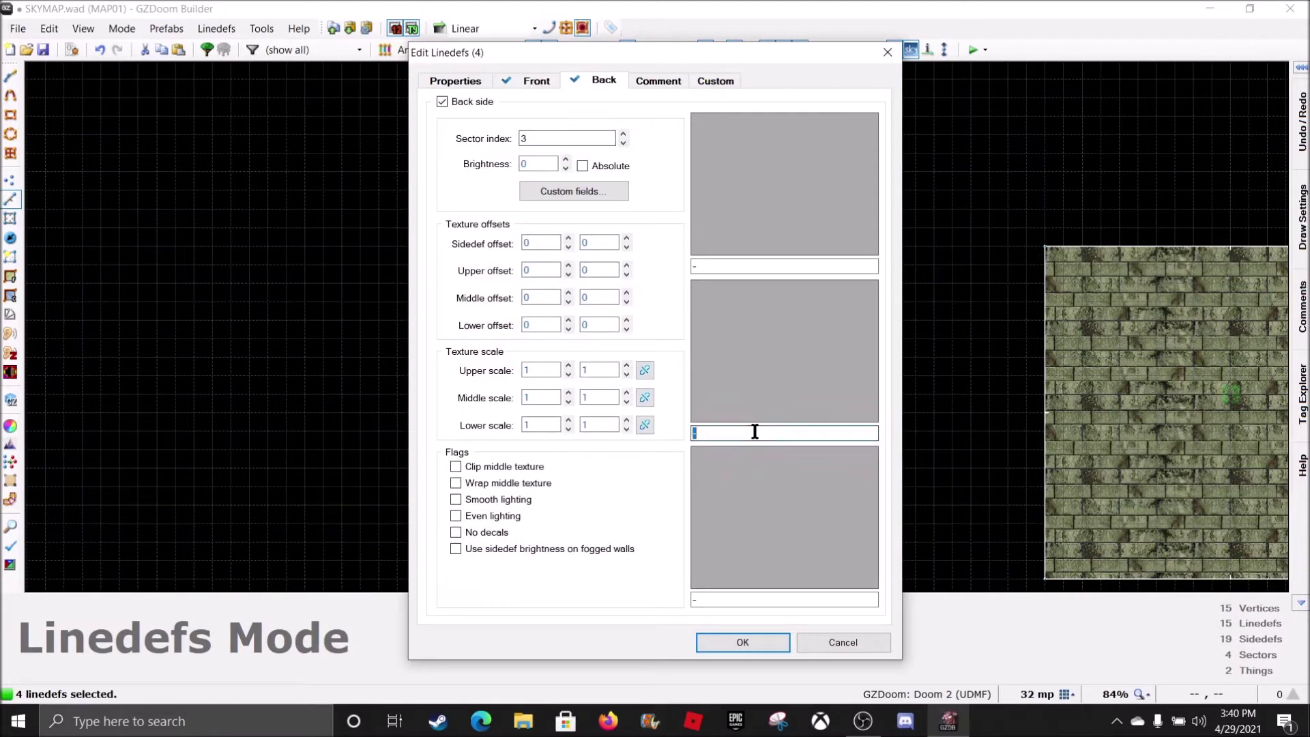
{"action": "type", "text": "SB"}
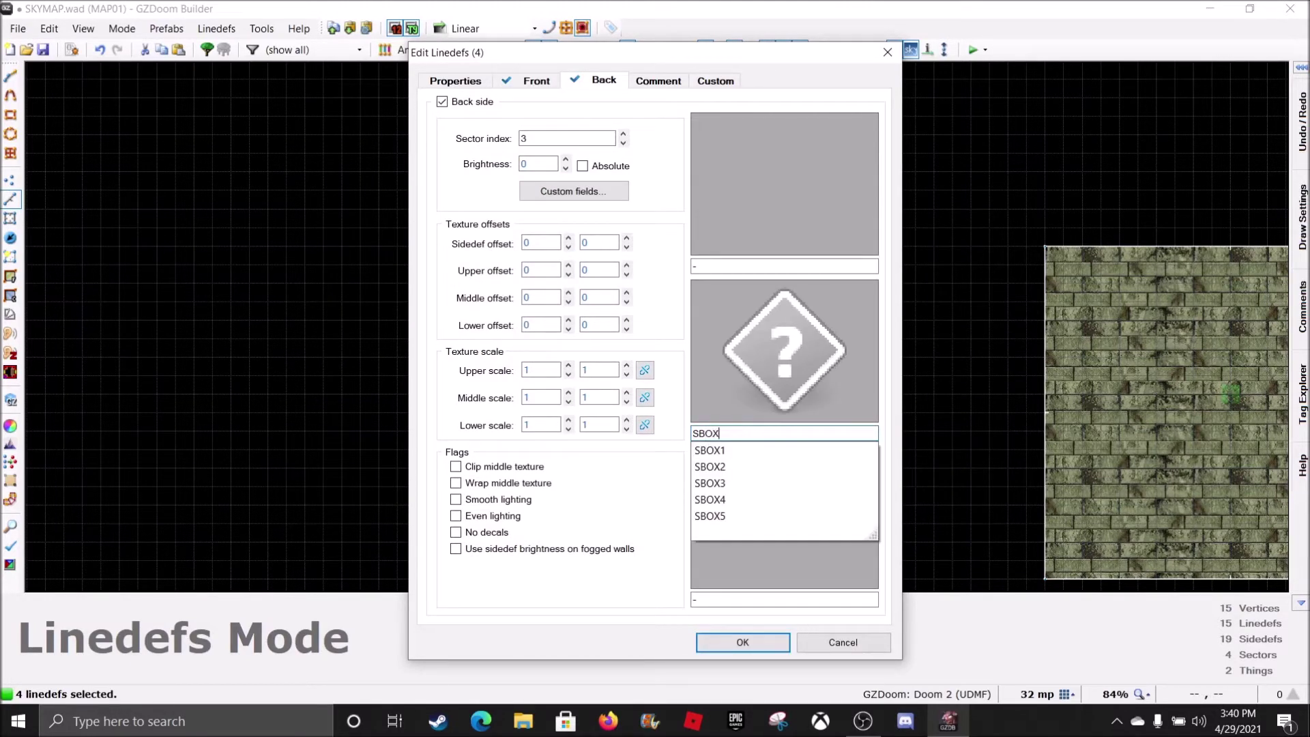
{"action": "type", "text": "OX"}
{"action": "left_click", "coordinate": [751, 499]}
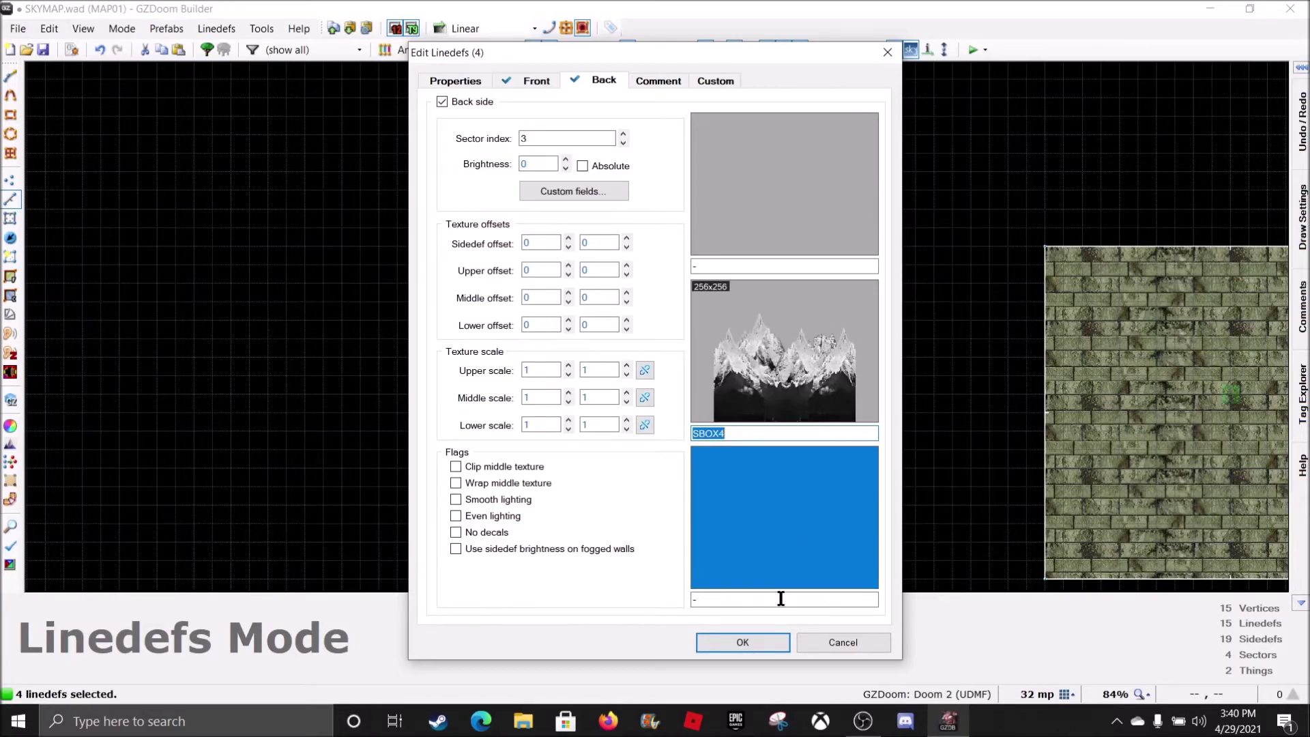
{"action": "left_click", "coordinate": [755, 632]}
- In the 3D view, select both sides of all four SBOX4 mountain walls and lower their vertical texture offset to -112
{"action": "key", "text": "q"}
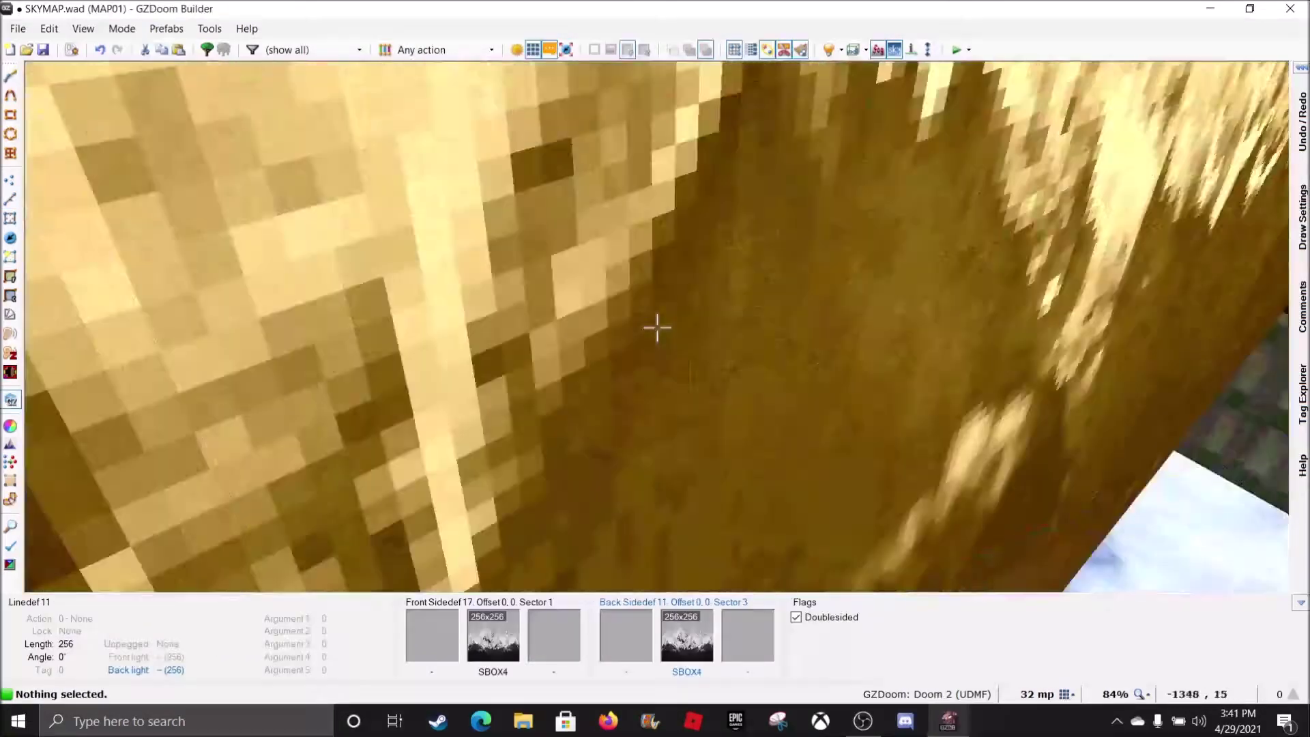
{"action": "key", "text": "d"}
{"action": "left_click", "coordinate": [657, 327]}
{"action": "key", "text": "e"}
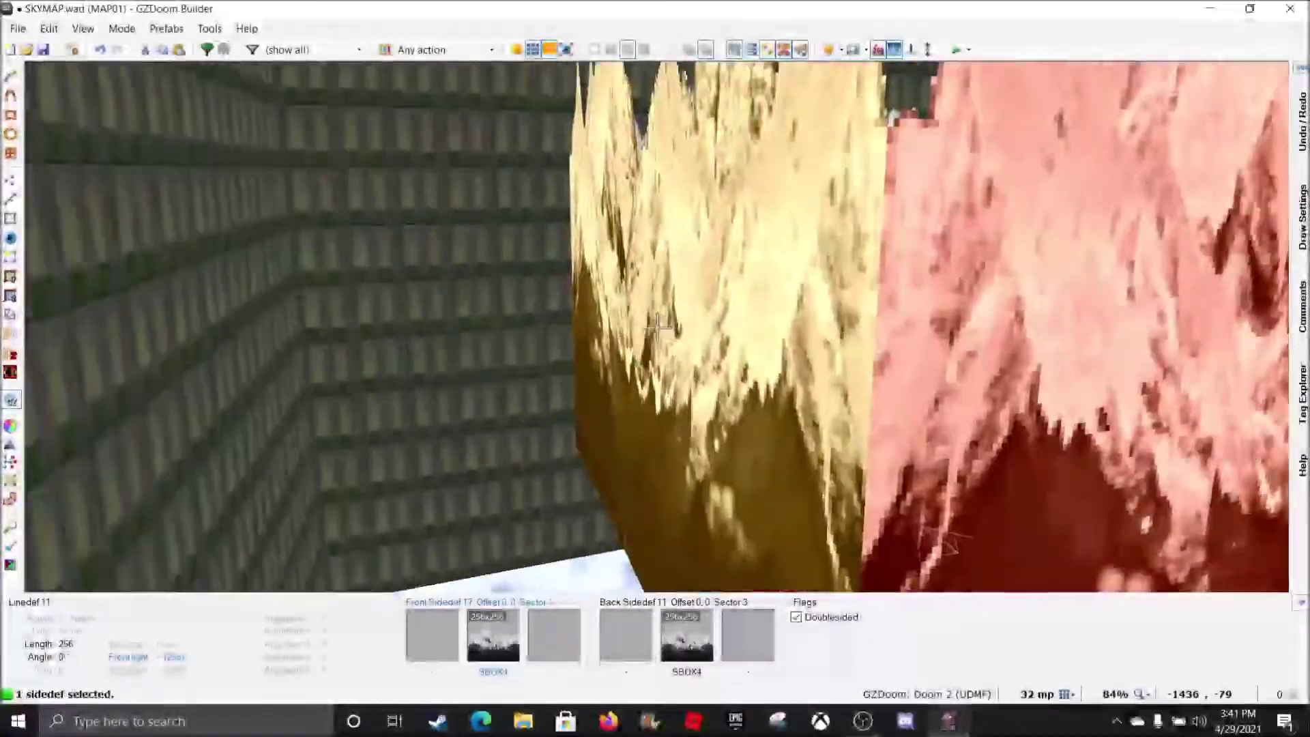
{"action": "left_click", "coordinate": [657, 328]}
{"action": "key", "text": "f"}
{"action": "left_click", "coordinate": [657, 328]}
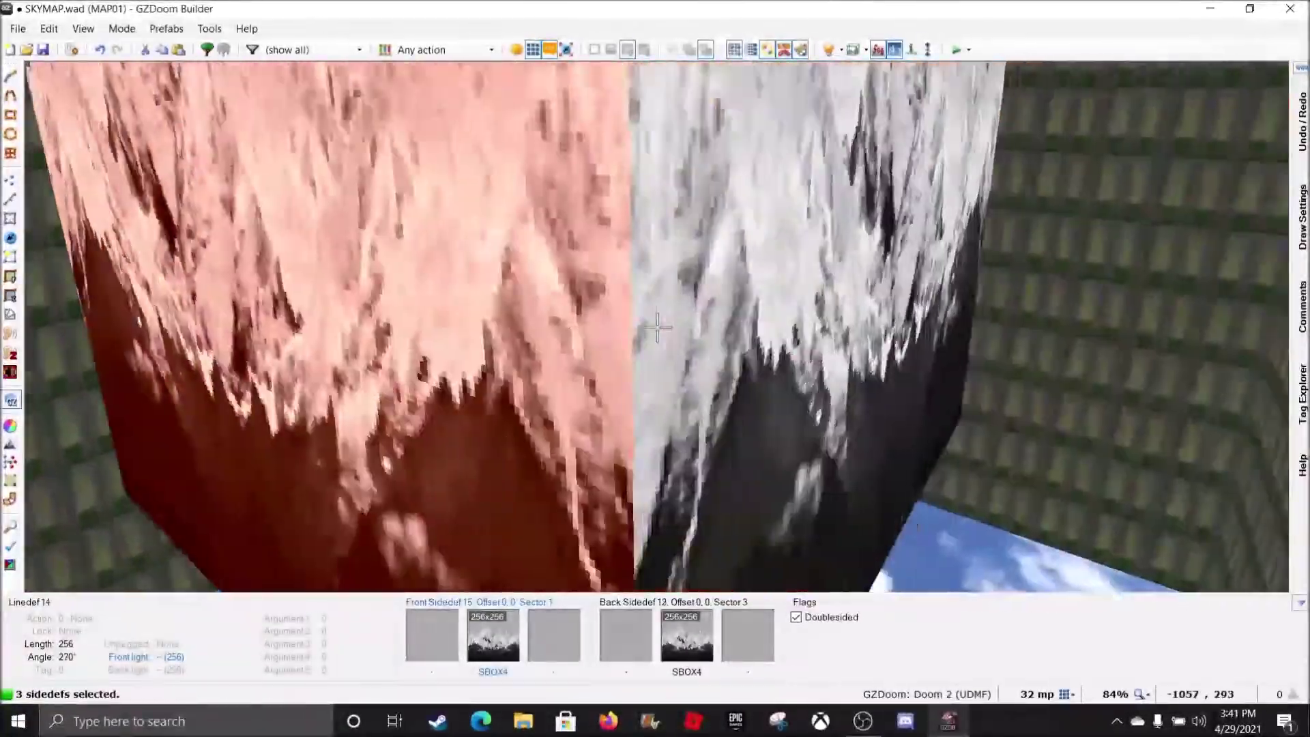
{"action": "left_click", "coordinate": [657, 328]}
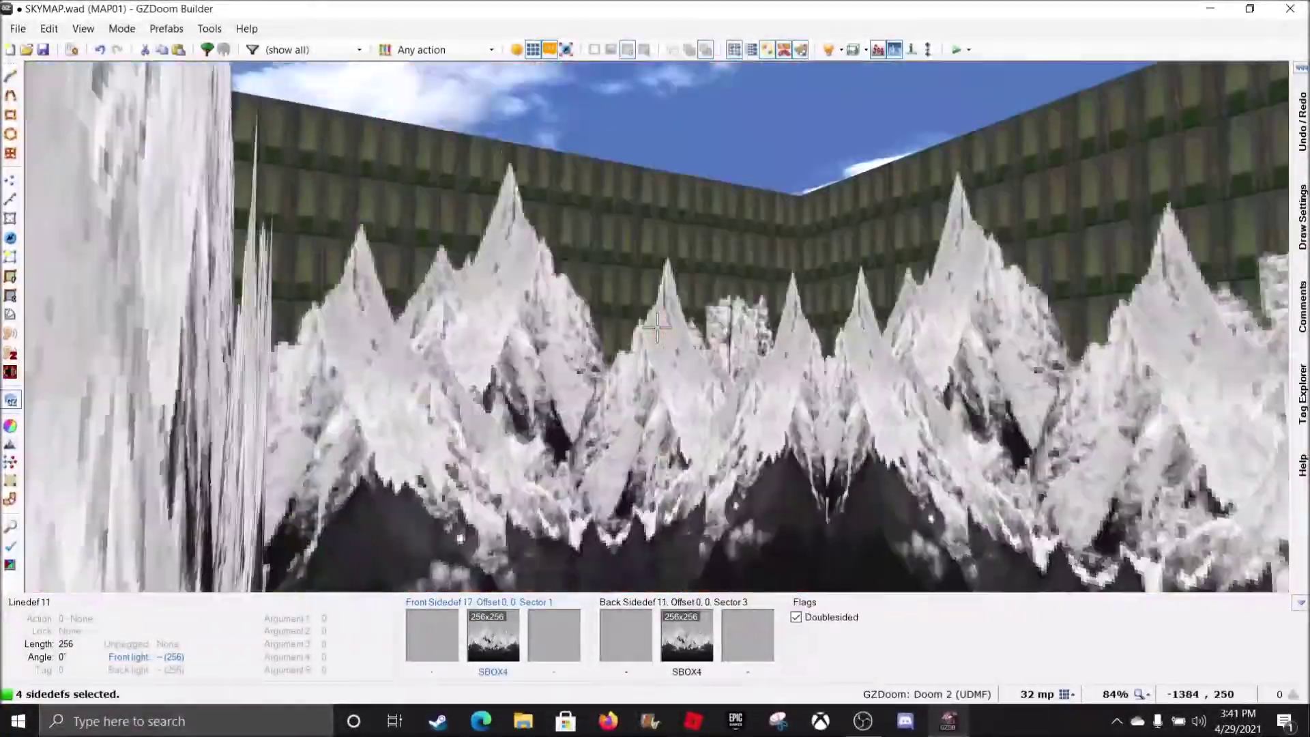
{"action": "left_click", "coordinate": [658, 328]}
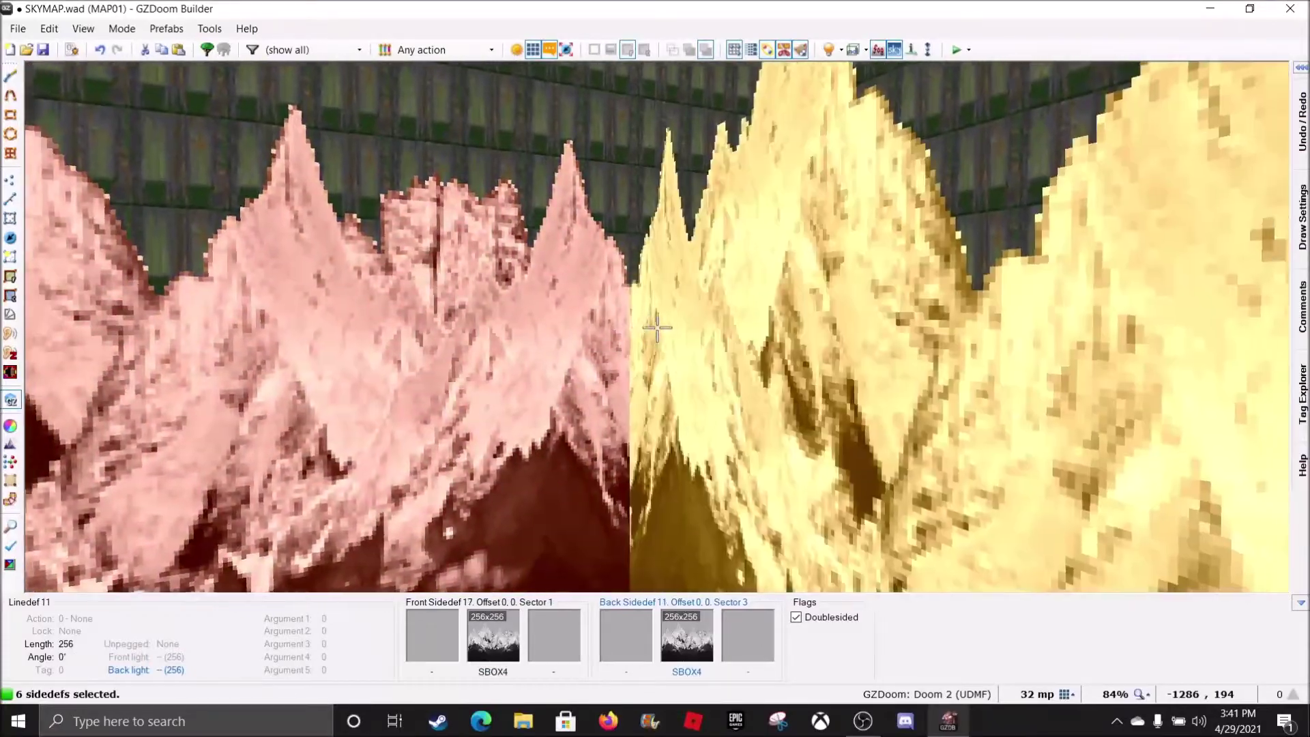
{"action": "left_click", "coordinate": [657, 327]}
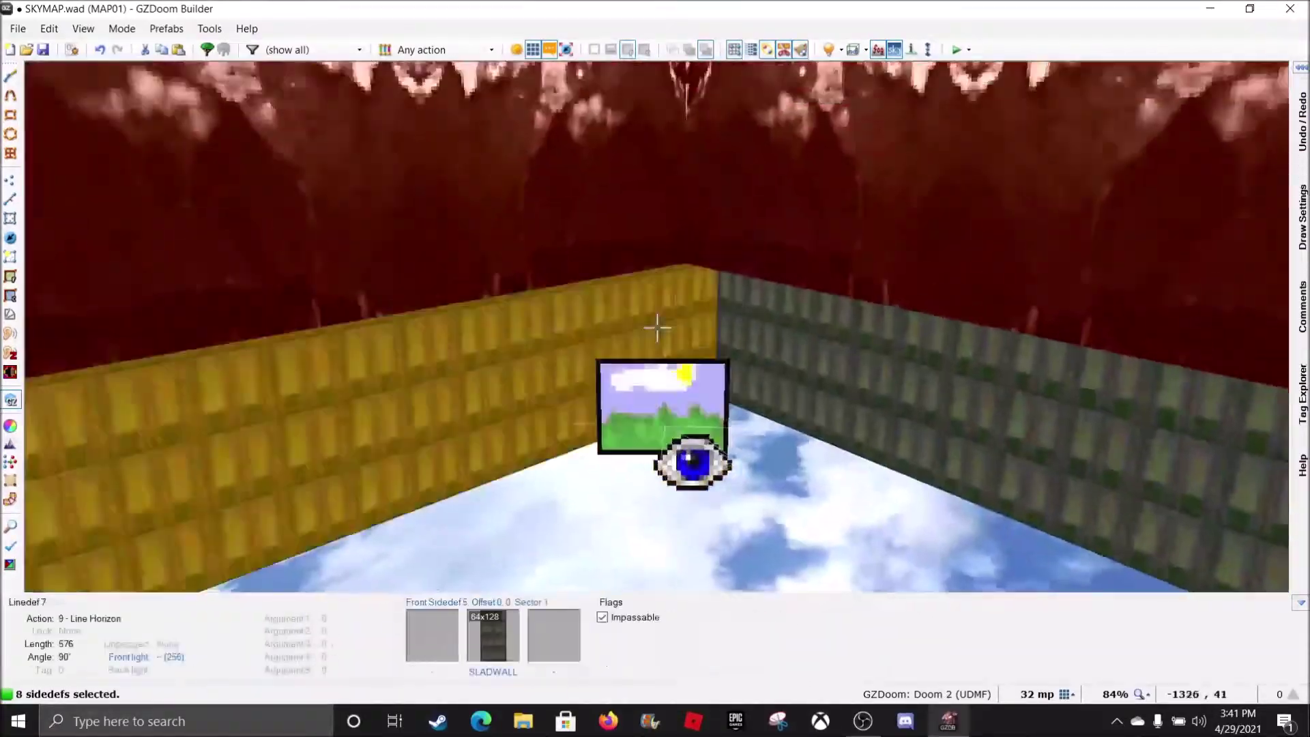
{"action": "left_click", "coordinate": [658, 327]}
{"action": "key", "text": "e"}
{"action": "key", "text": "Down"}
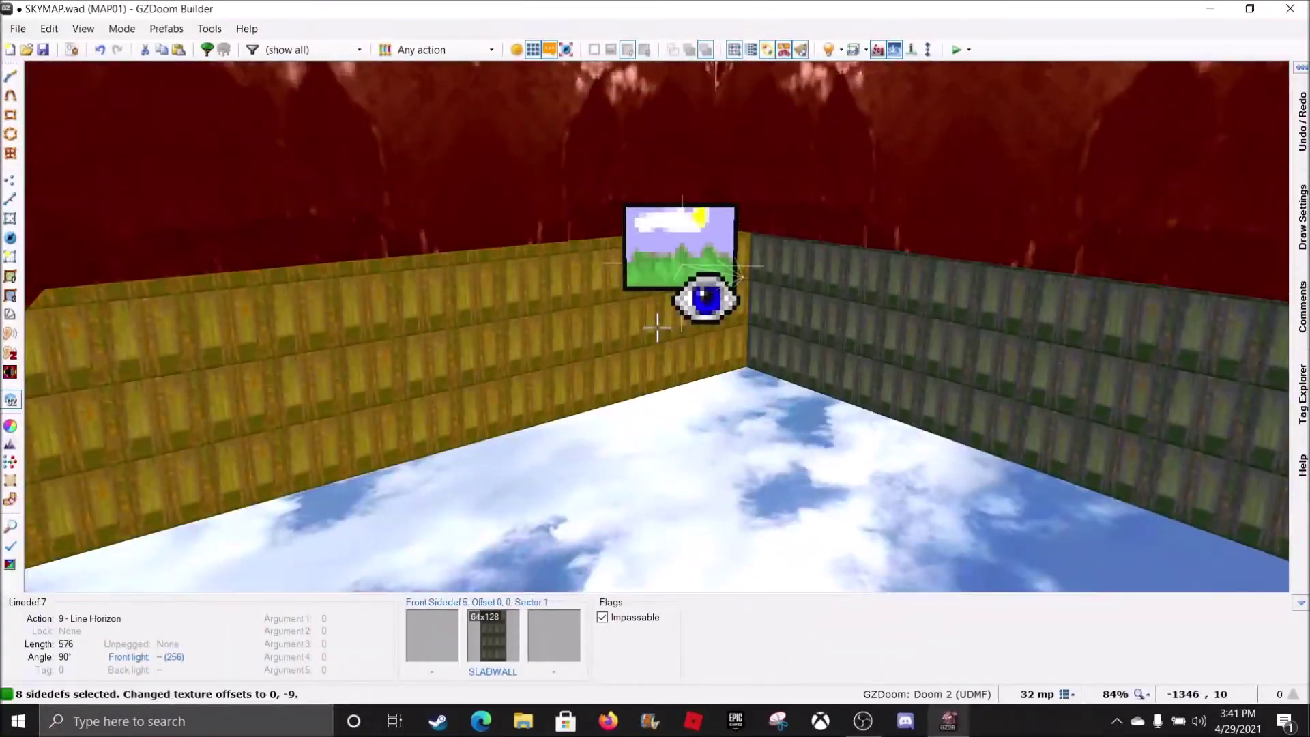
{"action": "key", "text": "Down"}
{"action": "key", "text": "Down"}
{"action": "key", "text": "Down"}
{"action": "key", "text": "Down"}
{"action": "key", "text": "Down"}
{"action": "key", "text": "Down"}
{"action": "key", "text": "Down"}
{"action": "key", "text": "Down"}
{"action": "key", "text": "Down"}
{"action": "key", "text": "Down"}
{"action": "key", "text": "Down"}
{"action": "key", "text": "Down"}
{"action": "key", "text": "Down"}
{"action": "key", "text": "Down"}
{"action": "key", "text": "Down"}
{"action": "key", "text": "Down"}
{"action": "key", "text": "Down"}
{"action": "key", "text": "Down"}
{"action": "key", "text": "Down"}
{"action": "key", "text": "Down"}
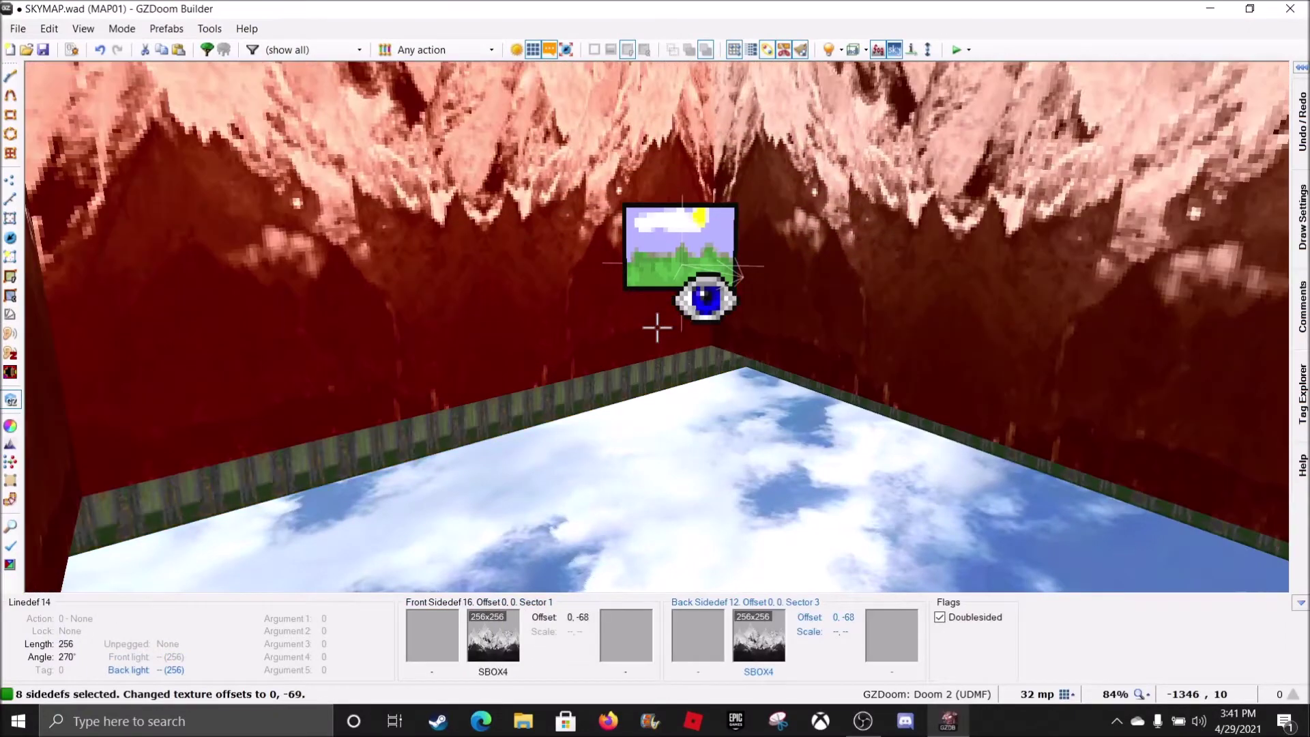
{"action": "key", "text": "Down"}
{"action": "key", "text": "Down"}
{"action": "key", "text": "Down"}
{"action": "key", "text": "Down"}
{"action": "key", "text": "Down"}
{"action": "key", "text": "Down"}
{"action": "key", "text": "Down"}
{"action": "key", "text": "Down"}
{"action": "key", "text": "Down"}
{"action": "key", "text": "Down"}
{"action": "key", "text": "Down"}
{"action": "key", "text": "Down"}
{"action": "key", "text": "Down"}
{"action": "key", "text": "Down"}
{"action": "key", "text": "Down"}
{"action": "key", "text": "Down"}
{"action": "key", "text": "Down"}
{"action": "key", "text": "Down"}
{"action": "key", "text": "Down"}
{"action": "key", "text": "Down"}
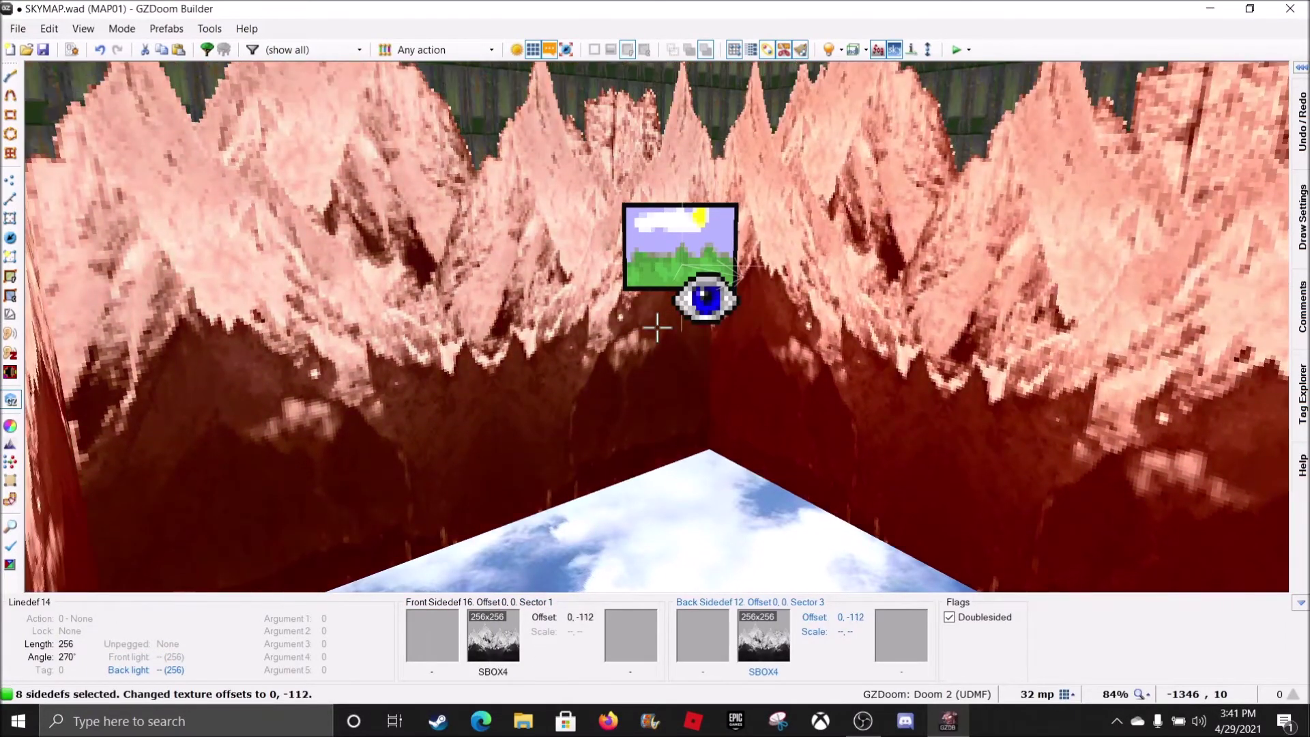
- Check the mountain walls from inside the square, lower their vertical texture offset further to -135, and clear the selection
{"action": "key", "text": "w"}
{"action": "key", "text": "w"}
{"action": "key", "text": "d"}
{"action": "key", "text": "s"}
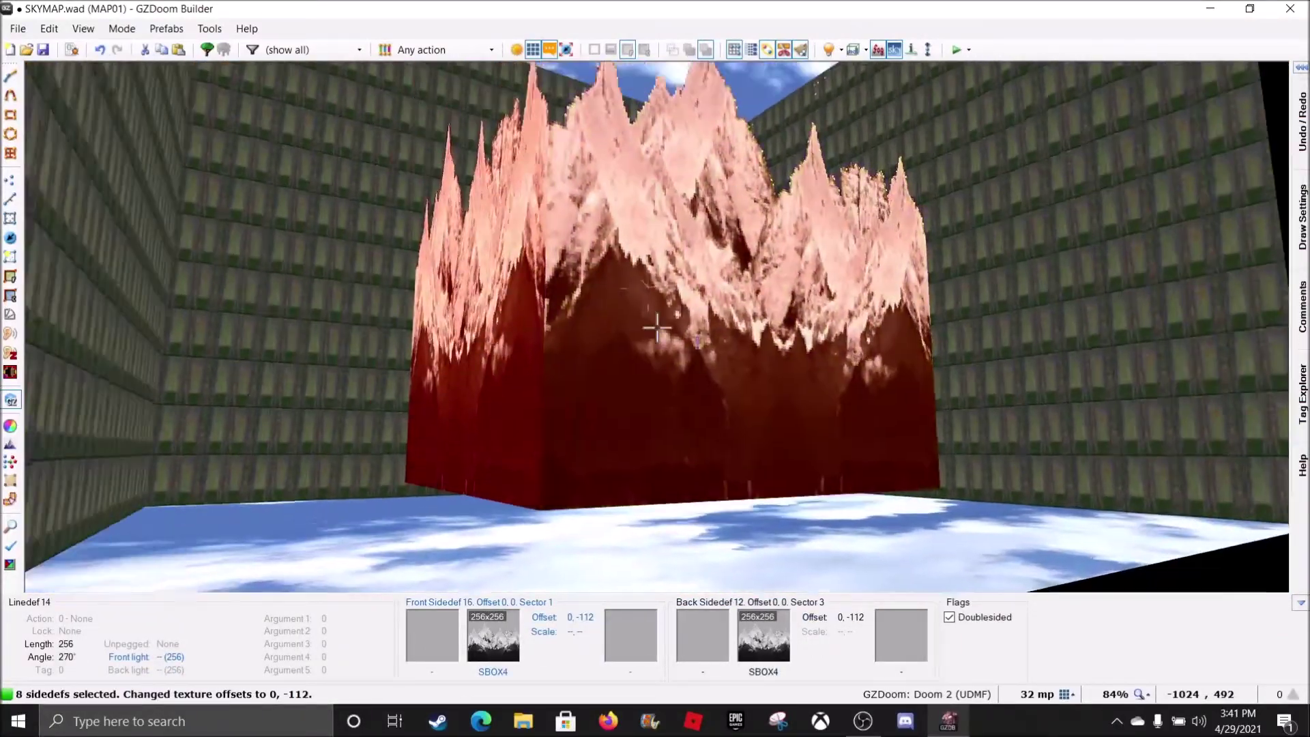
{"action": "key", "text": "s"}
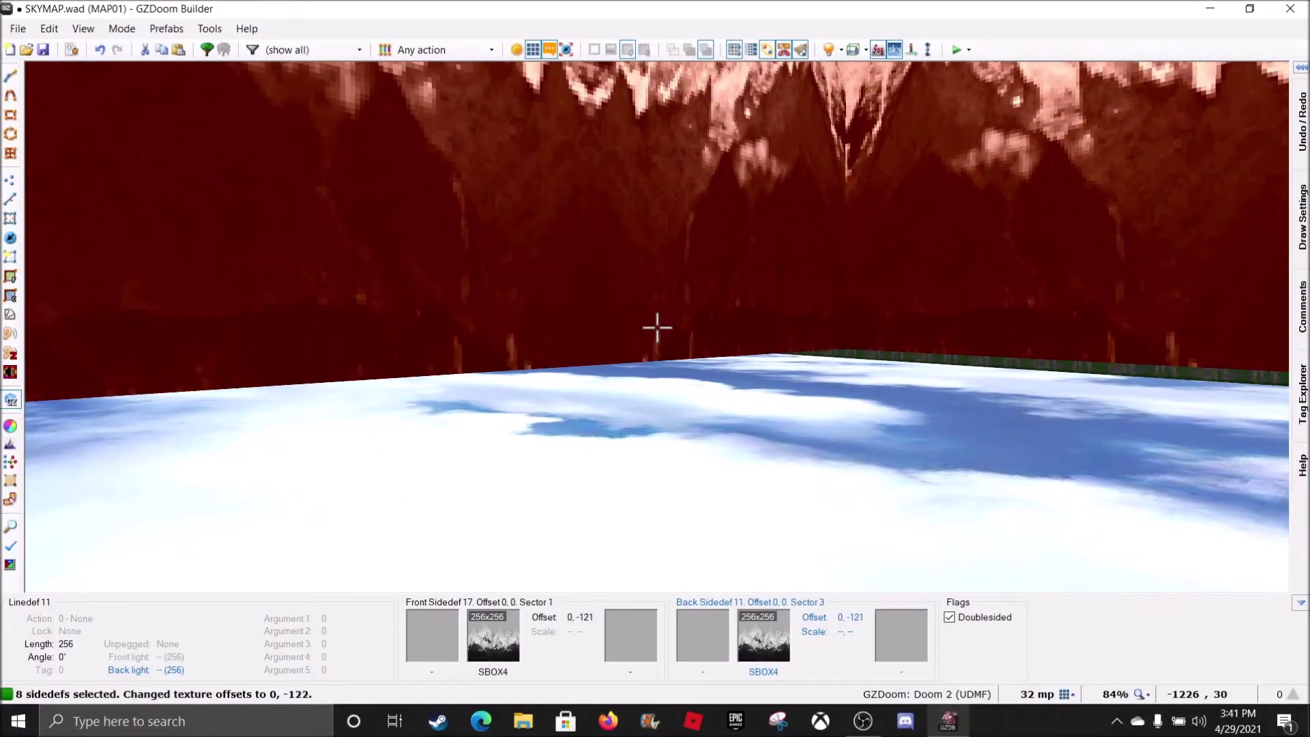
{"action": "key", "text": "Down"}
{"action": "key", "text": "c"}
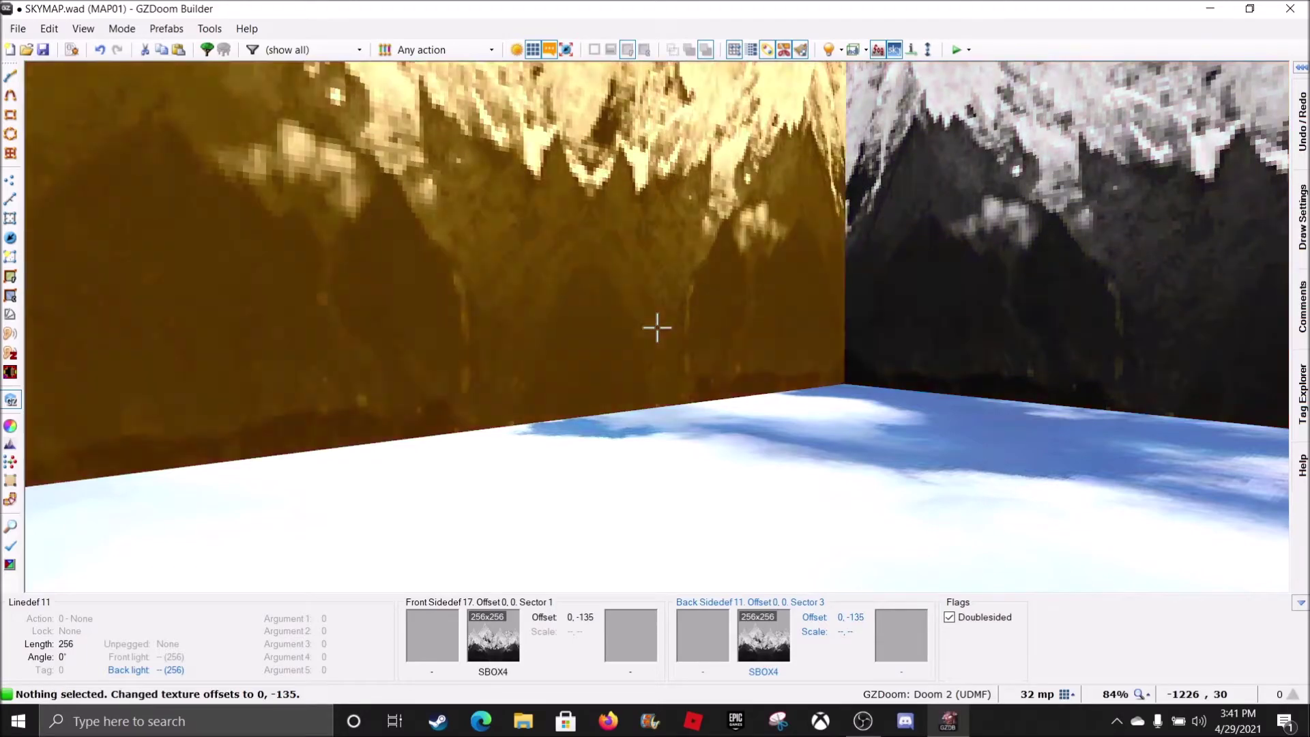
- Select the sky sector's floors inside and outside the mountain square, set their height to -176, and clear the selection
{"action": "key", "text": "d"}
{"action": "key", "text": "f"}
{"action": "left_click", "coordinate": [657, 328]}
{"action": "key", "text": "e"}
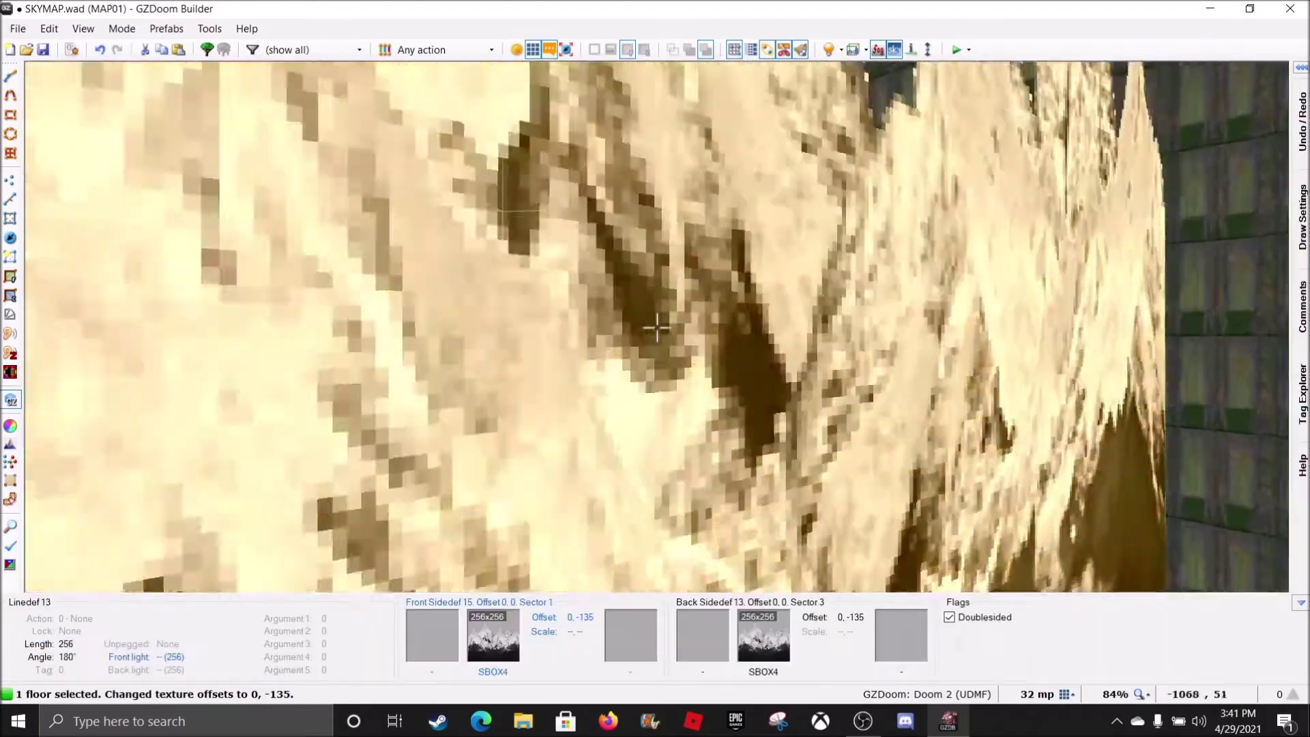
{"action": "key", "text": "d"}
{"action": "left_click", "coordinate": [657, 327]}
{"action": "left_click", "coordinate": [657, 328]}
{"action": "left_click", "coordinate": [656, 328]}
{"action": "scroll", "coordinate": [656, 328], "scroll_direction": "up", "scroll_amount": 5}
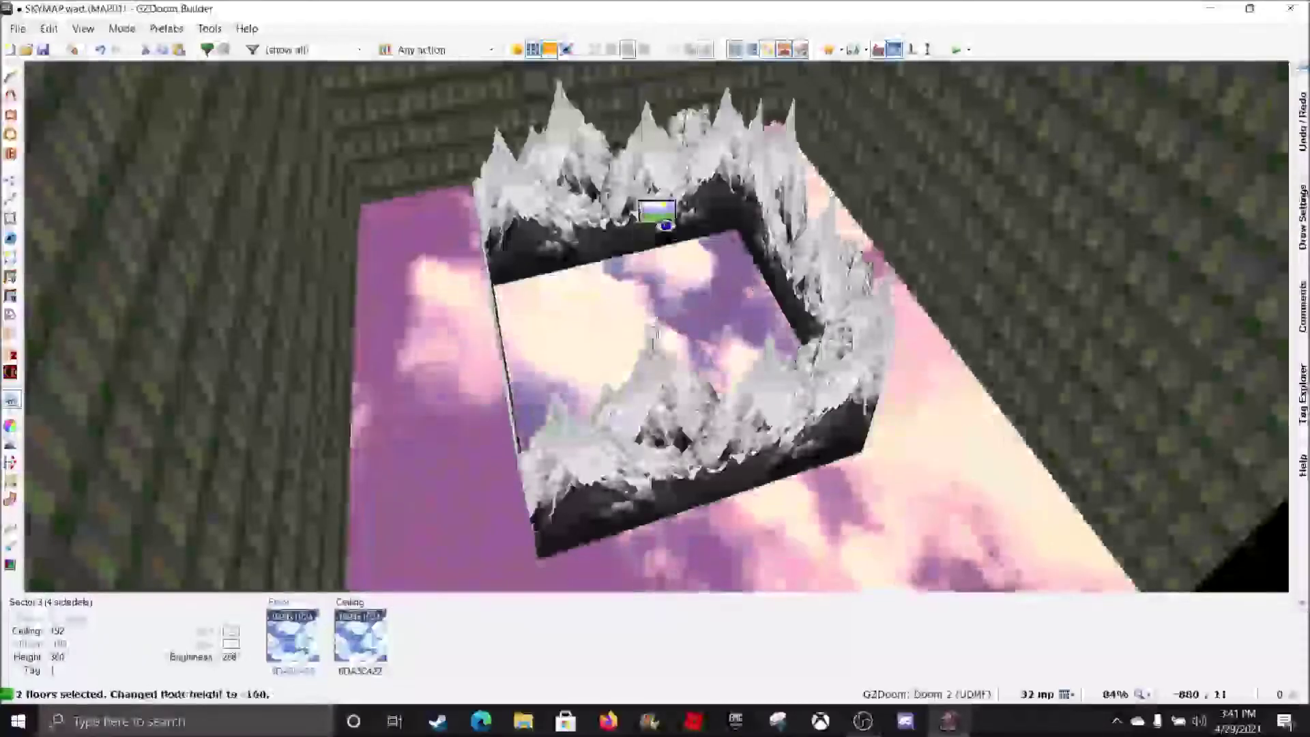
{"action": "key", "text": "e"}
{"action": "scroll", "coordinate": [657, 328], "scroll_direction": "down", "scroll_amount": 2}
{"action": "key", "text": "e"}
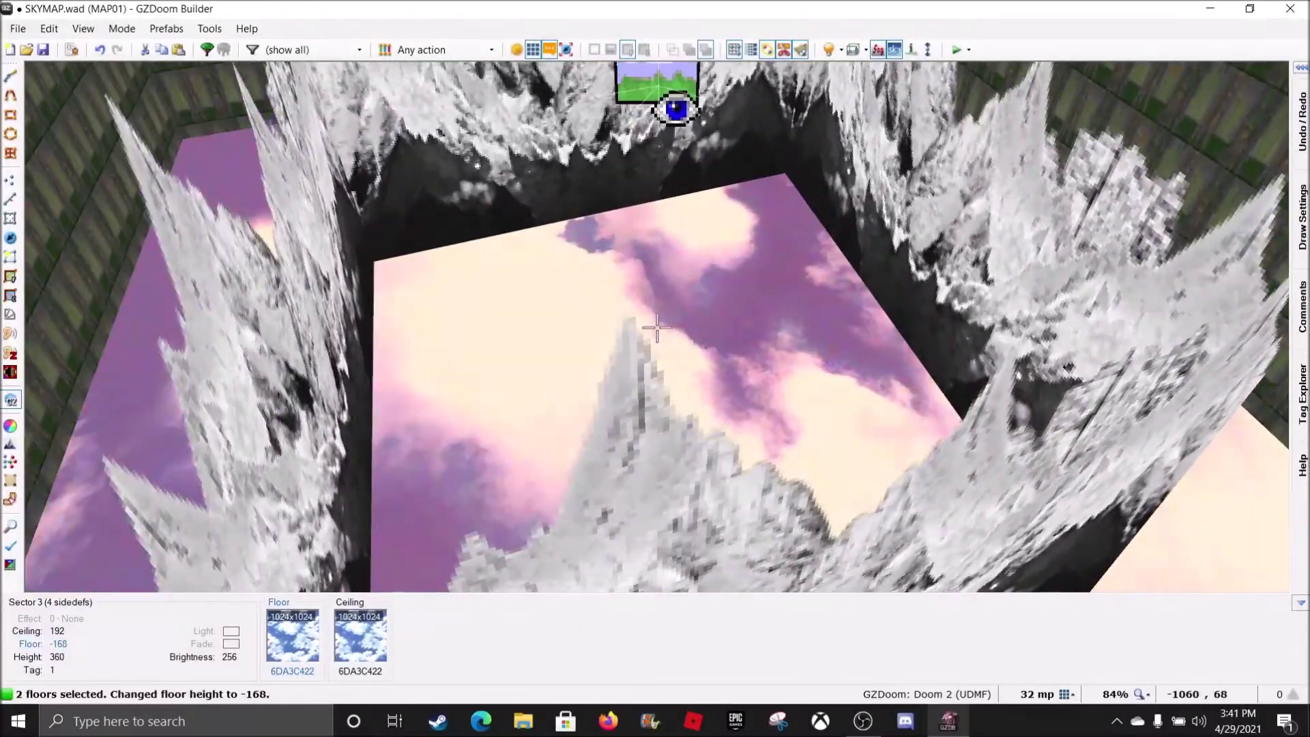
{"action": "key", "text": "d"}
{"action": "key", "text": "e"}
{"action": "scroll", "coordinate": [657, 328], "scroll_direction": "down", "scroll_amount": 1}
{"action": "key", "text": "c"}
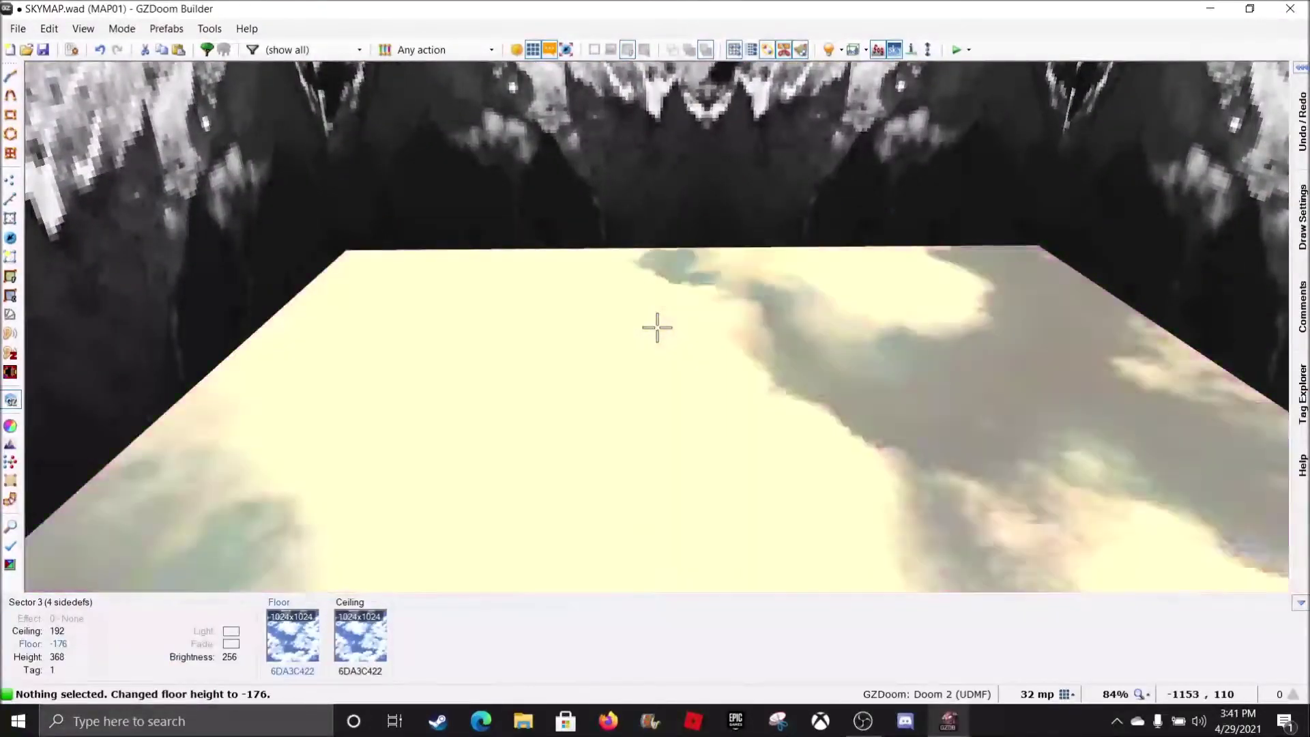
- Lower the Skybox Viewpoint thing to a height of 64
{"action": "key", "text": "e"}
{"action": "key", "text": "d"}
{"action": "scroll", "coordinate": [657, 328], "scroll_direction": "down", "scroll_amount": 4}
{"action": "key", "text": "w"}
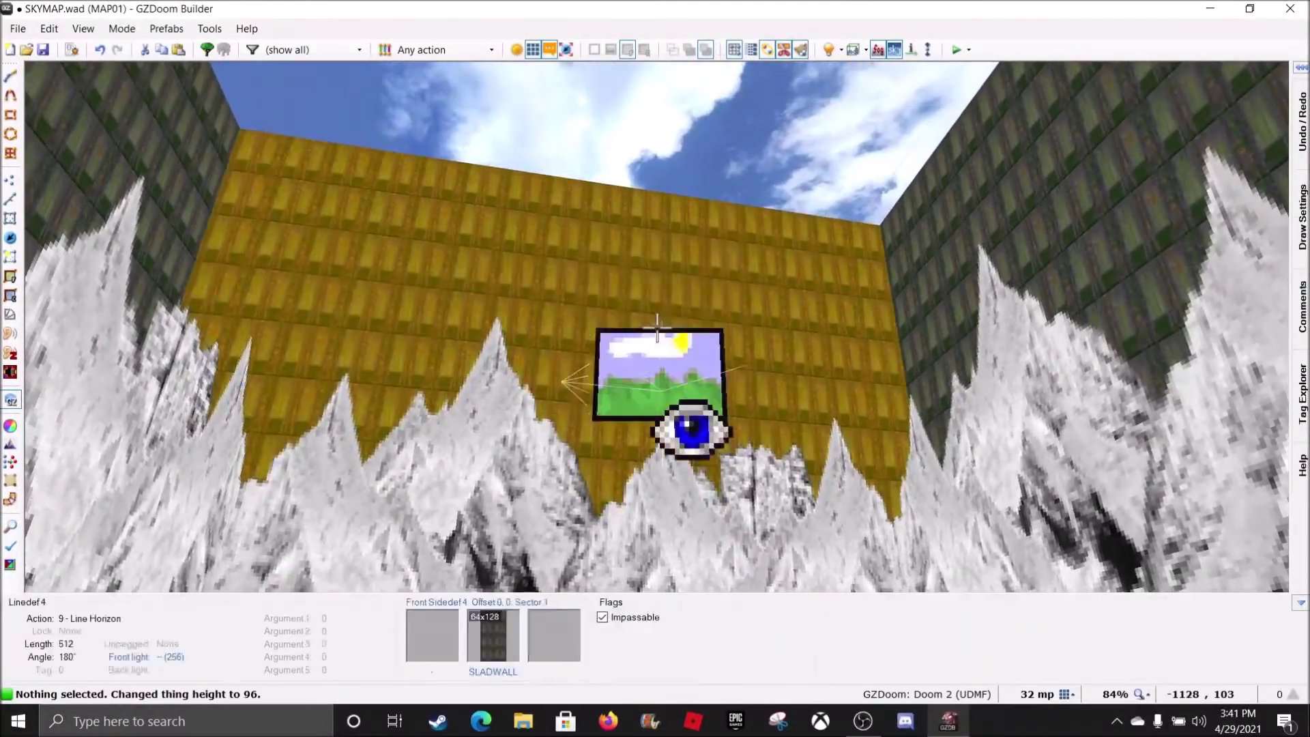
{"action": "scroll", "coordinate": [657, 327], "scroll_direction": "down", "scroll_amount": 4}
{"action": "scroll", "coordinate": [657, 328], "scroll_direction": "down", "scroll_amount": 2}
{"action": "key", "text": "d"}
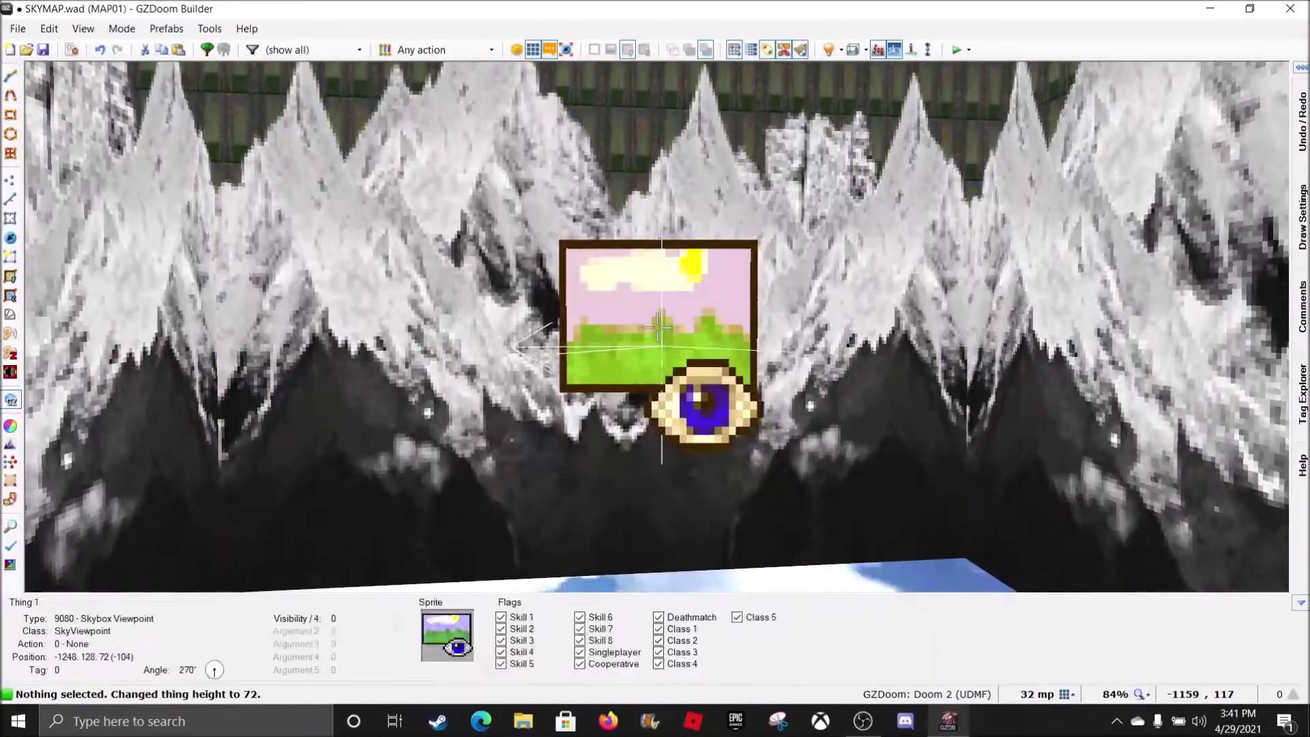
{"action": "key", "text": "e"}
{"action": "key", "text": "d"}
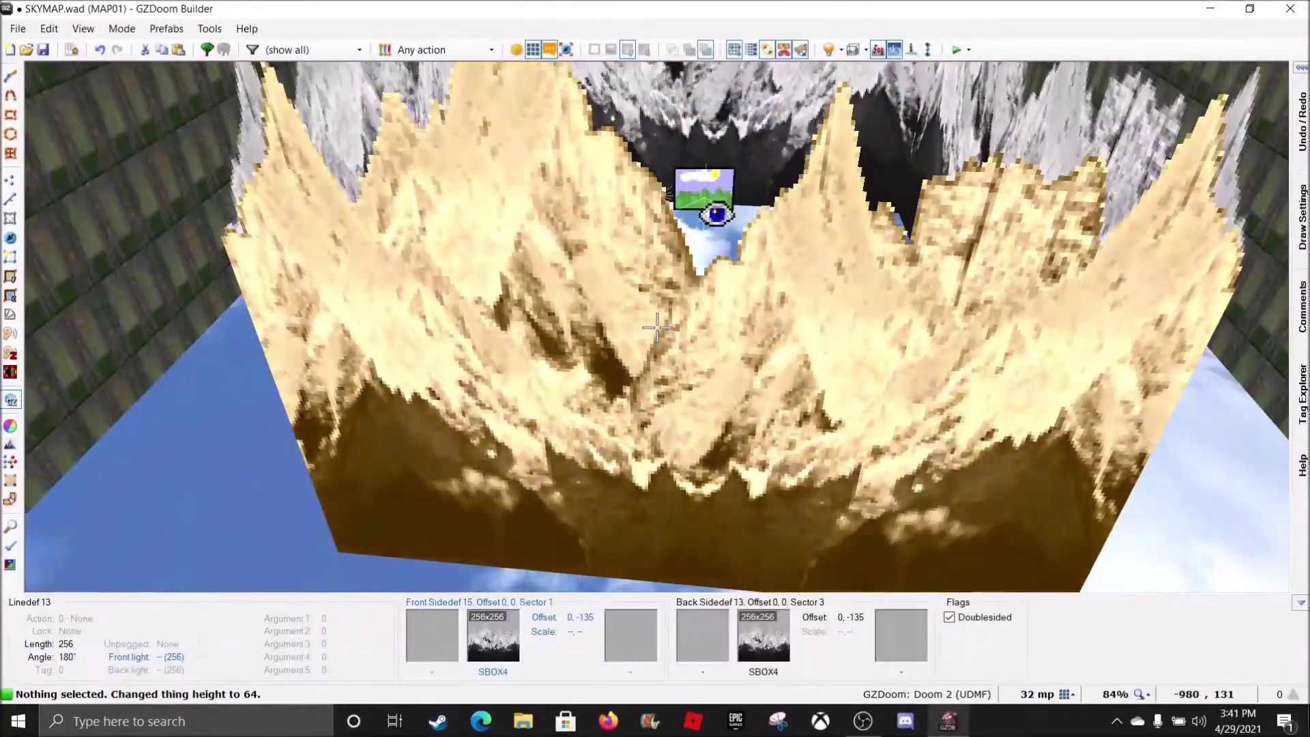
- Change the floor flat of the sector inside the mountain square to FLOOR6_2 from the Outdoors textures
{"action": "key", "text": "e"}
{"action": "key", "text": "e"}
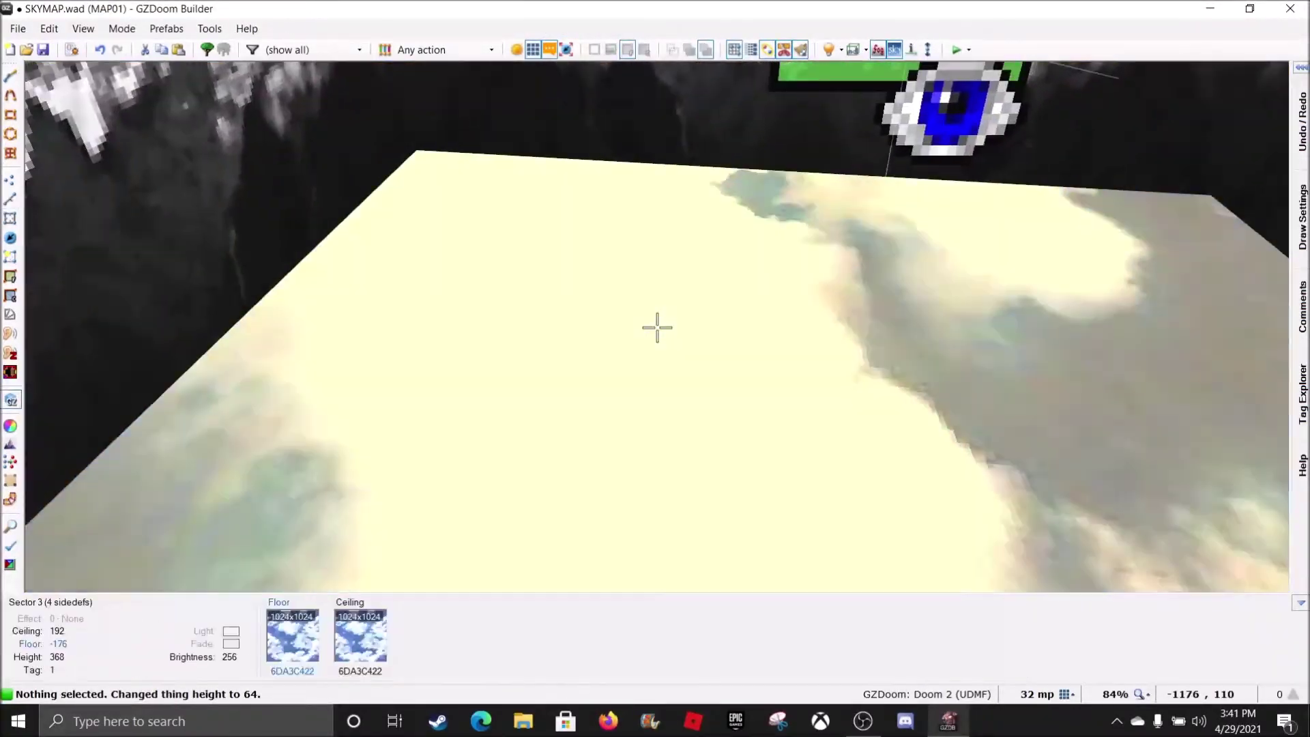
{"action": "right_click", "coordinate": [657, 328]}
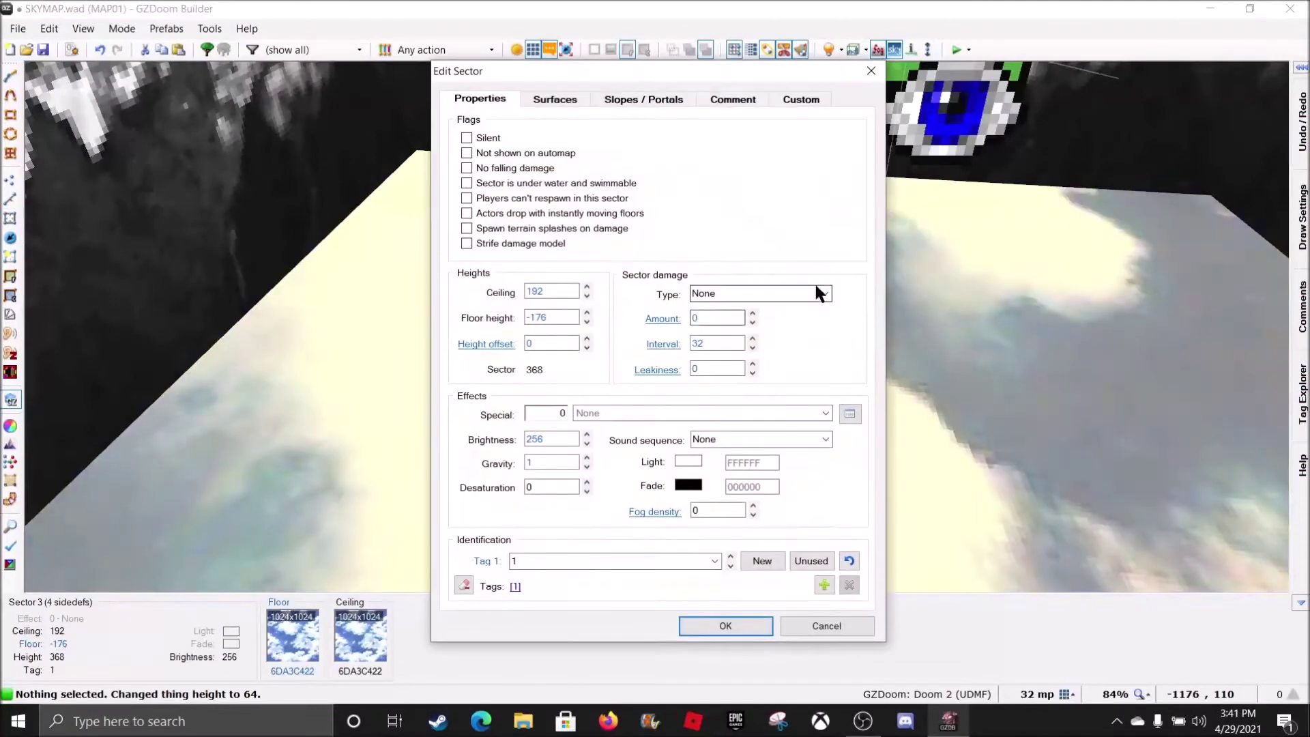
{"action": "left_click", "coordinate": [560, 101]}
{"action": "left_click", "coordinate": [781, 437]}
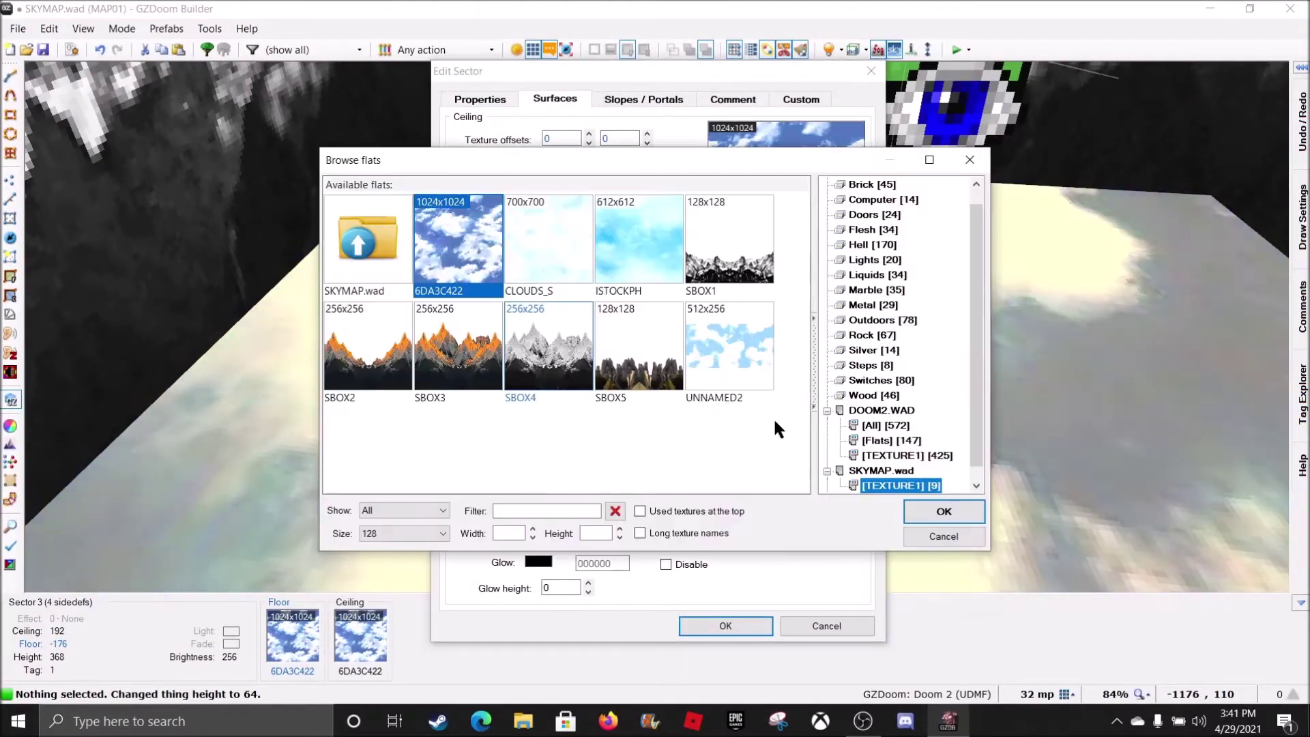
{"action": "scroll", "coordinate": [499, 294], "scroll_direction": "down", "scroll_amount": 3}
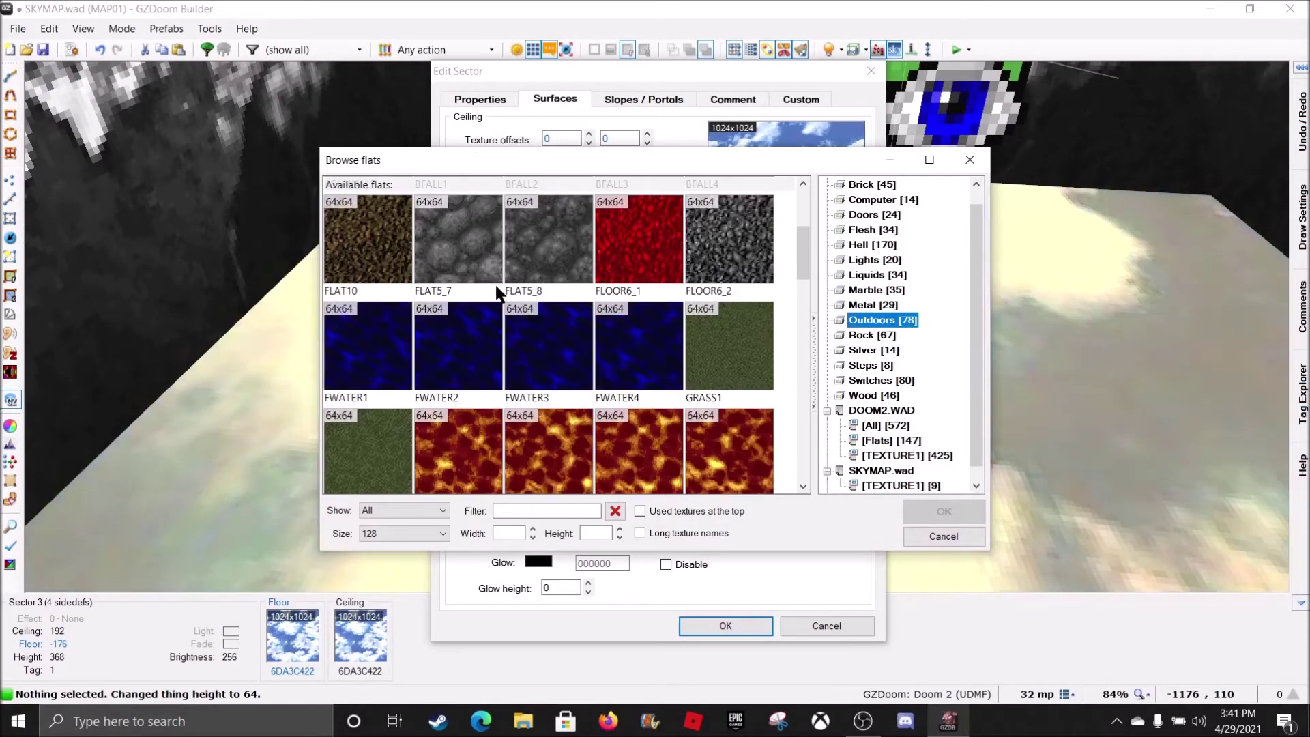
{"action": "left_click", "coordinate": [945, 513]}
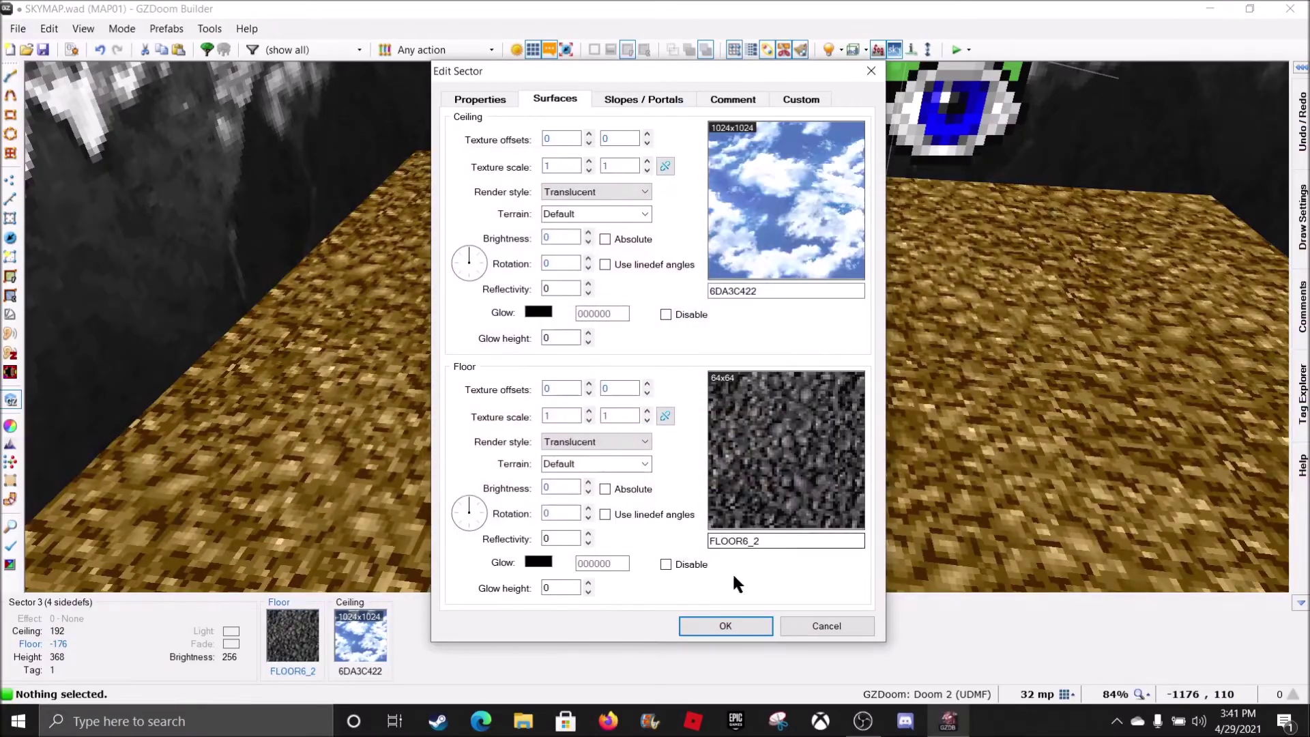
{"action": "left_click", "coordinate": [725, 625]}
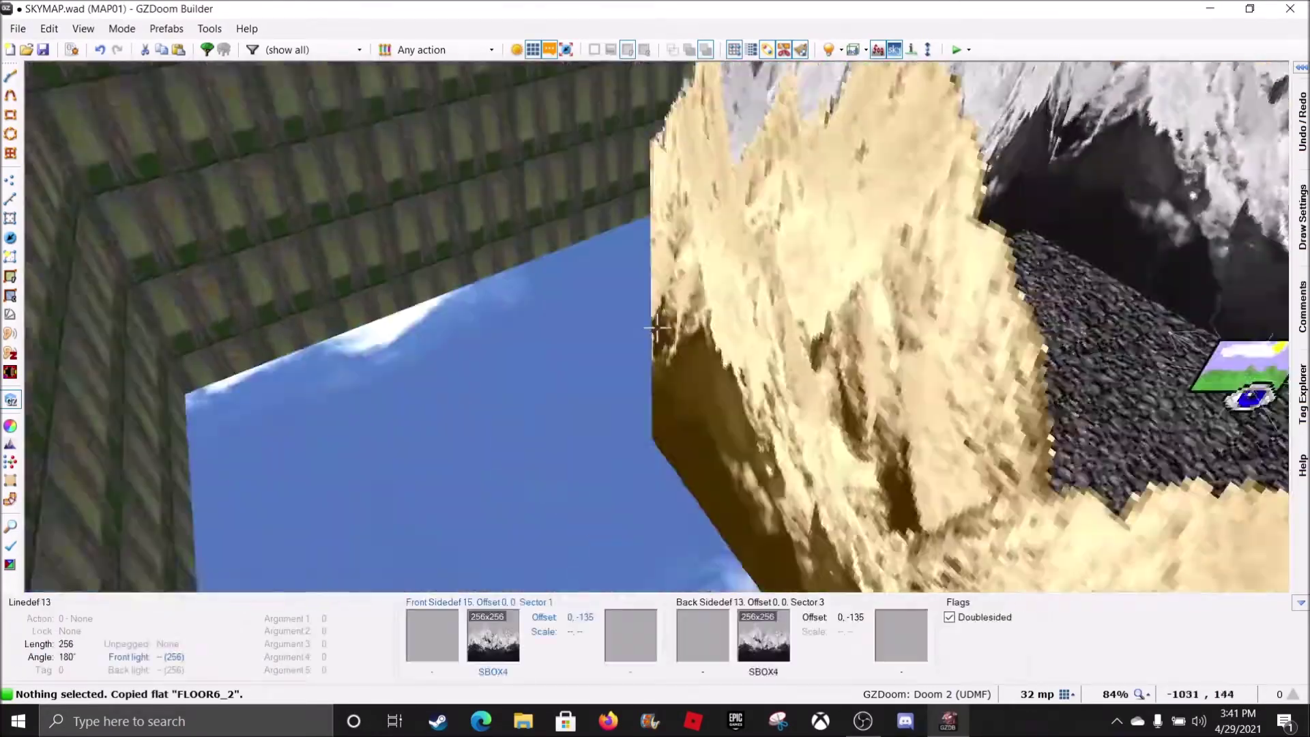
- Paste the FLOOR6_2 flat onto the floor outside the mountain square and raise the Skybox Viewpoint to a height of 72
{"action": "key", "text": "ctrl+v"}
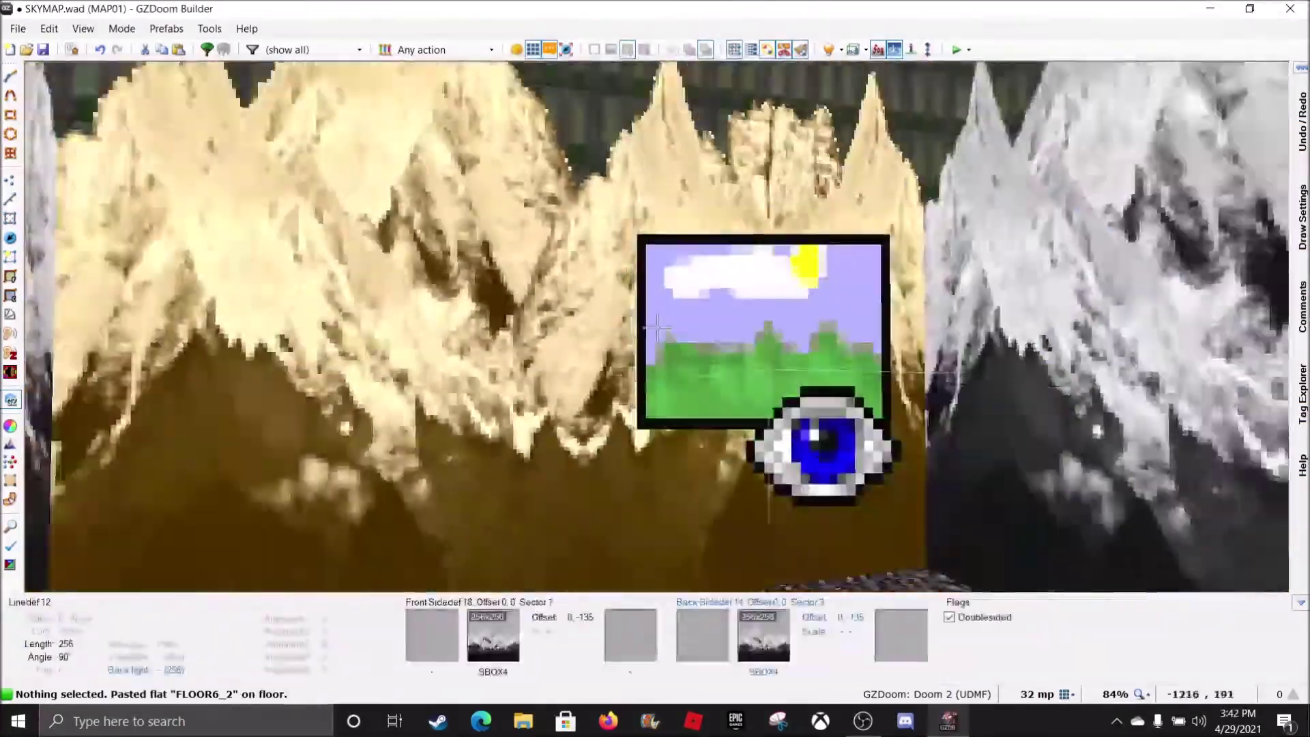
{"action": "scroll", "coordinate": [657, 327], "scroll_direction": "up", "scroll_amount": 1}
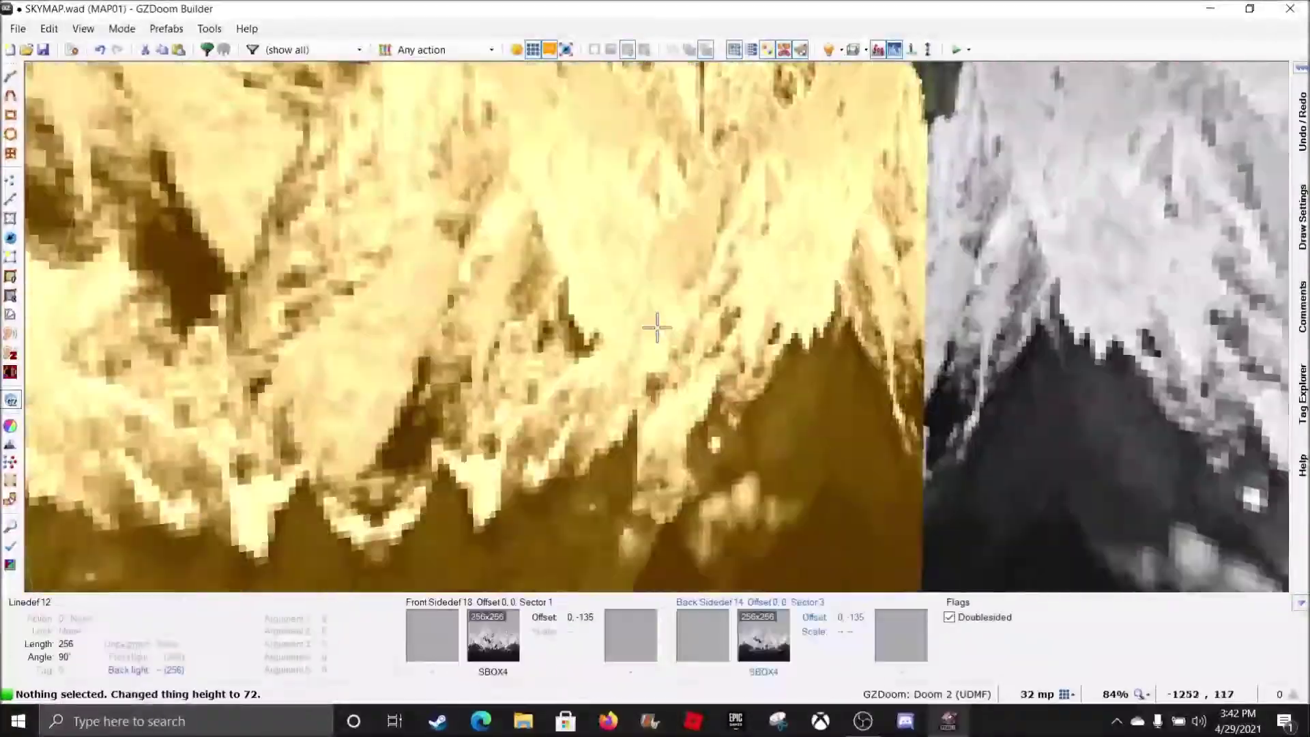
{"action": "key", "text": "e"}
{"action": "key", "text": "d"}
{"action": "key", "text": "d"}
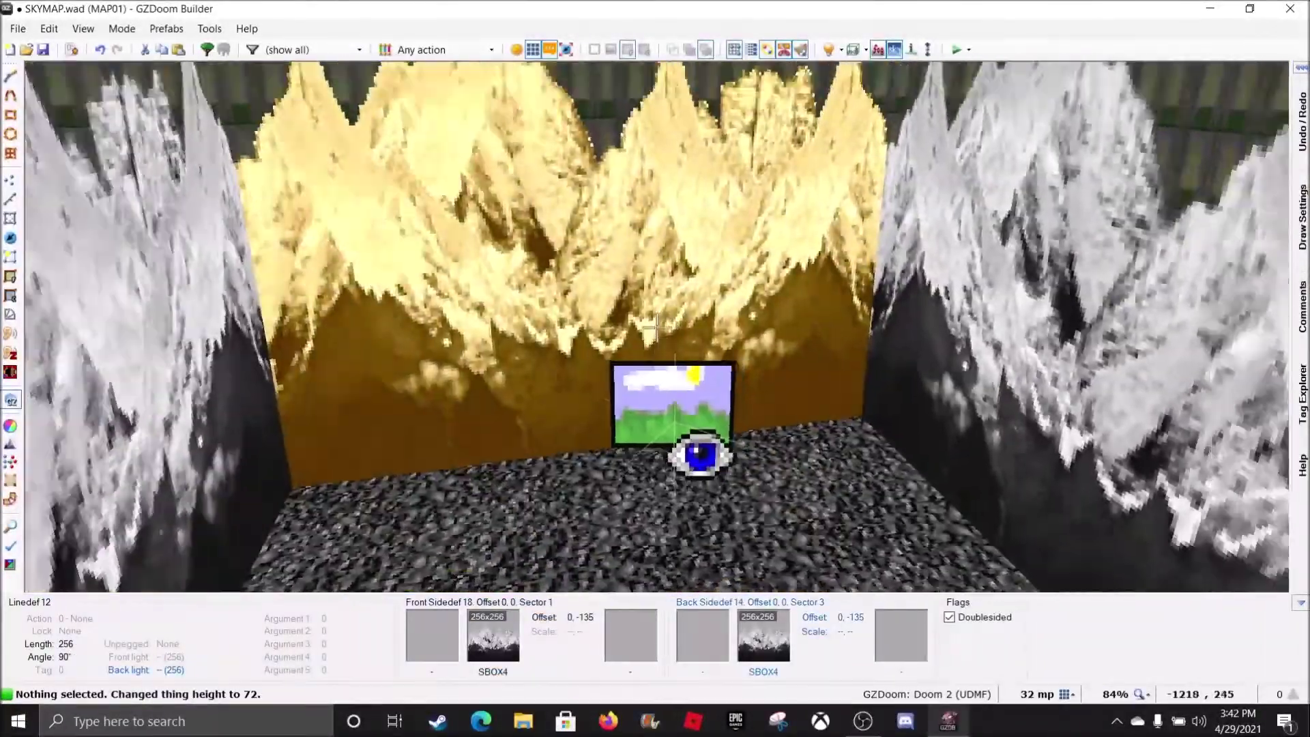
{"action": "key", "text": "e"}
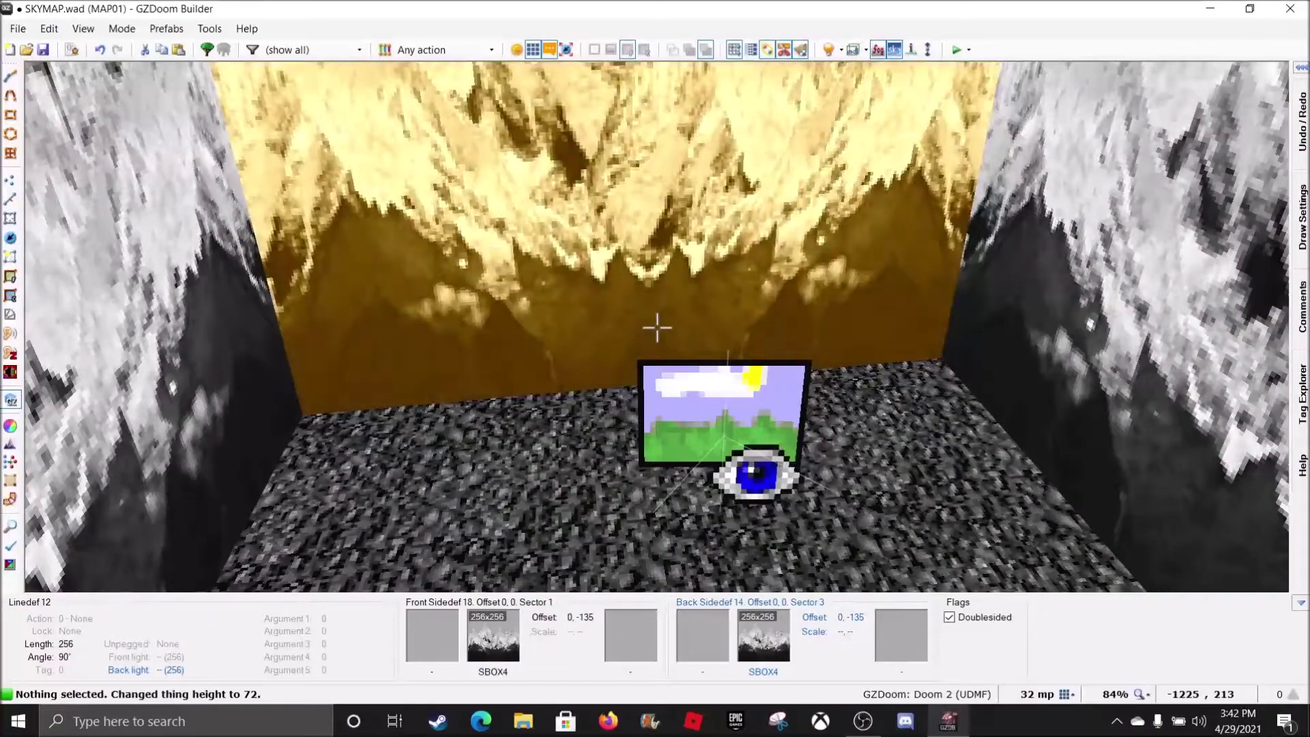
- Save the map from the 2D view and replace the Scroll Floor action on the small triangle's vertical linedef with action 0
{"action": "key", "text": "q"}
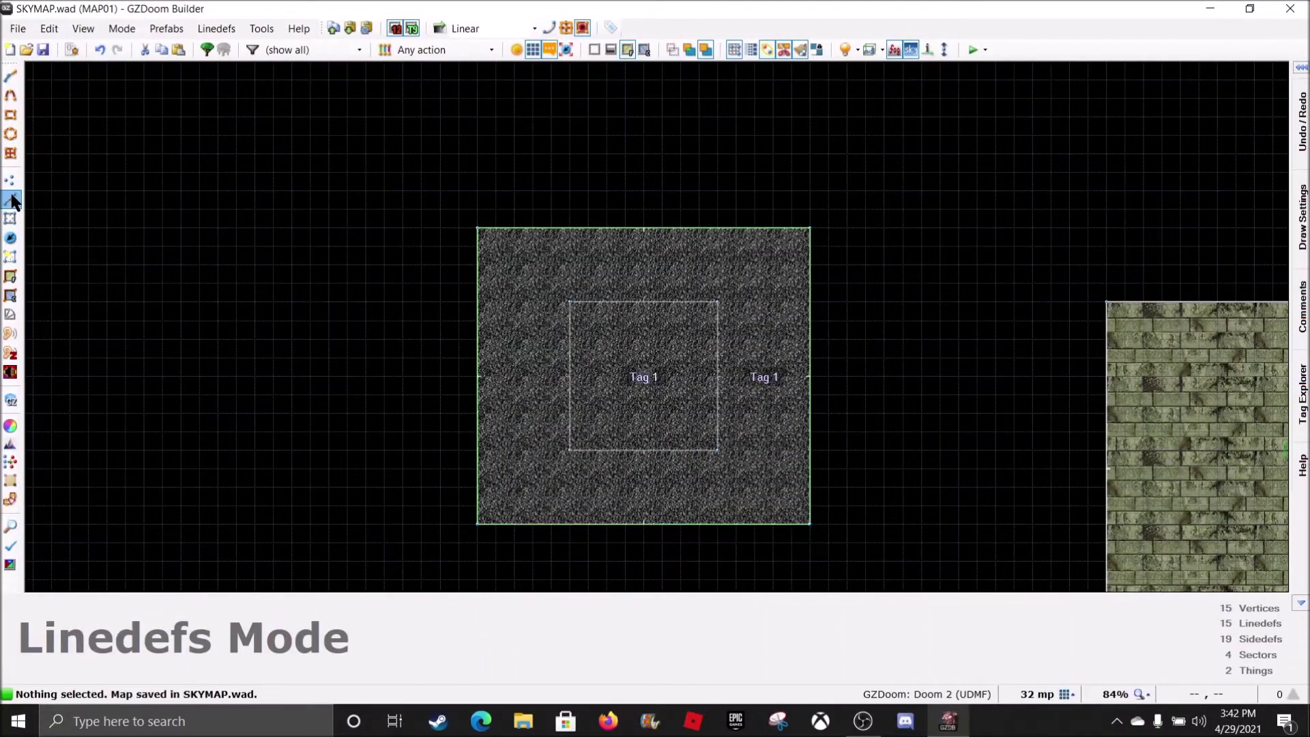
{"action": "scroll", "coordinate": [449, 265], "scroll_direction": "down", "scroll_amount": 3}
{"action": "scroll", "coordinate": [664, 146], "scroll_direction": "up", "scroll_amount": 5}
{"action": "right_click", "coordinate": [662, 134]}
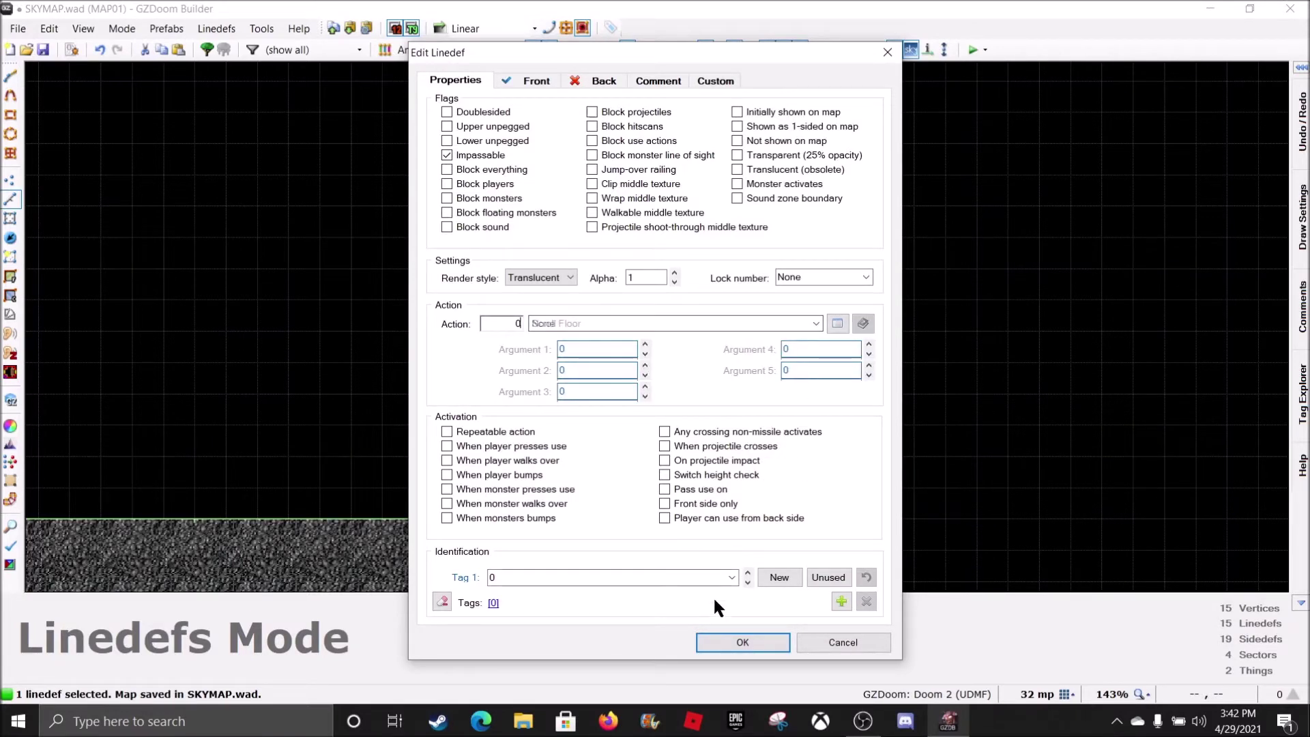
{"action": "left_click", "coordinate": [742, 644]}
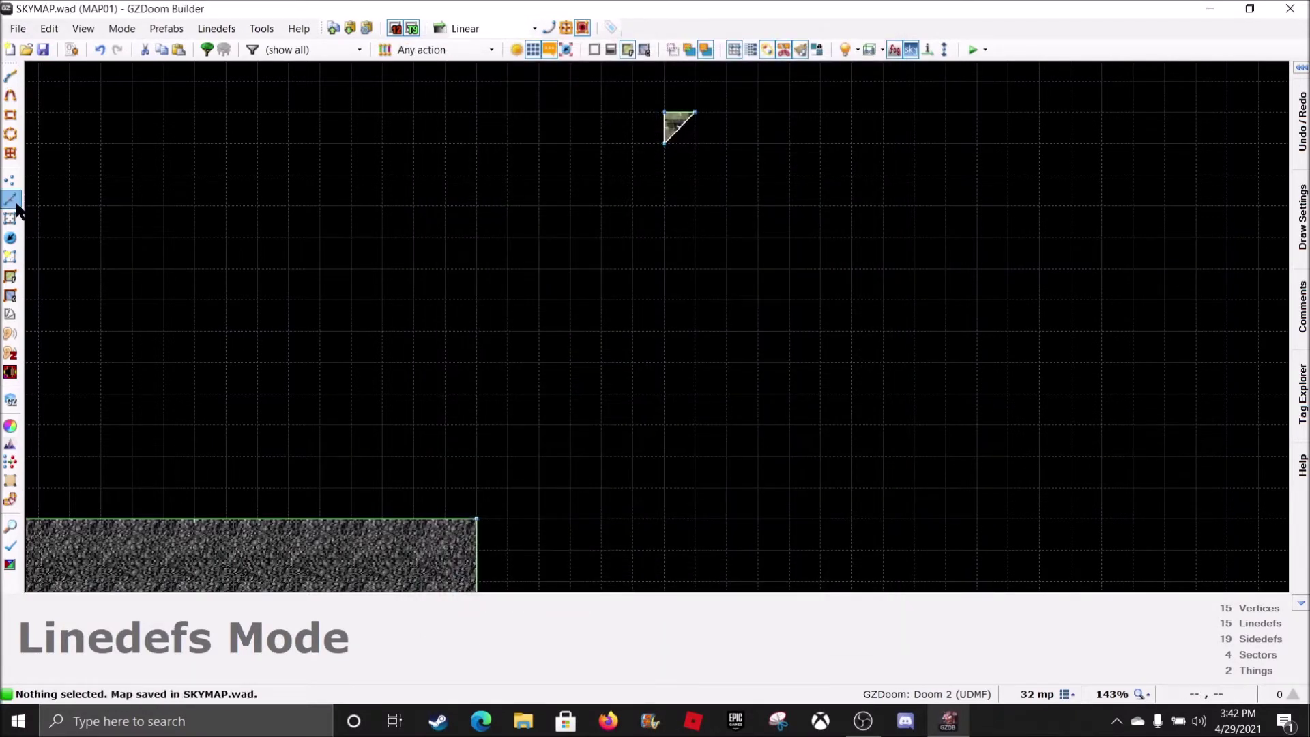
- Draw a 64 by 64 unit square sector inside the player's room and raise its floor to a height of 24
{"action": "scroll", "coordinate": [204, 213], "scroll_direction": "down", "scroll_amount": 4}
{"action": "scroll", "coordinate": [535, 397], "scroll_direction": "up", "scroll_amount": 5}
{"action": "scroll", "coordinate": [412, 340], "scroll_direction": "down", "scroll_amount": 3}
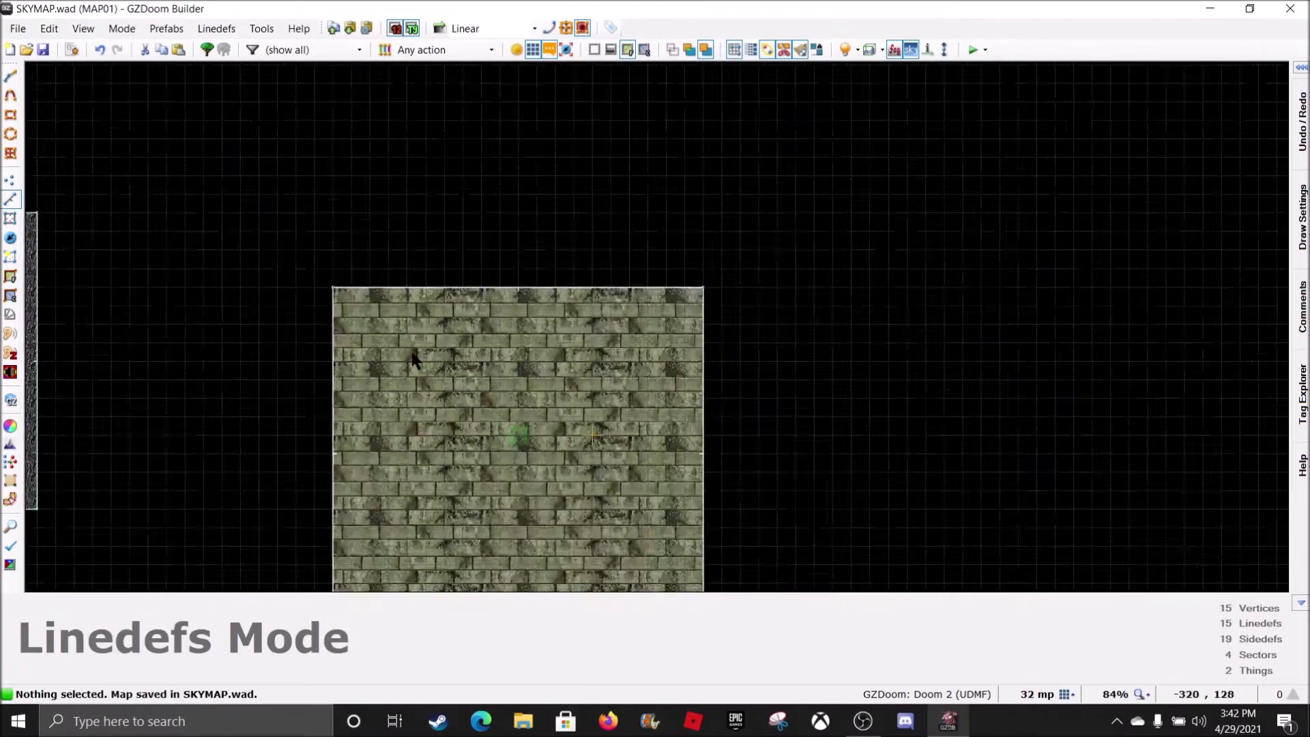
{"action": "scroll", "coordinate": [412, 359], "scroll_direction": "up", "scroll_amount": 5}
{"action": "key", "text": "d"}
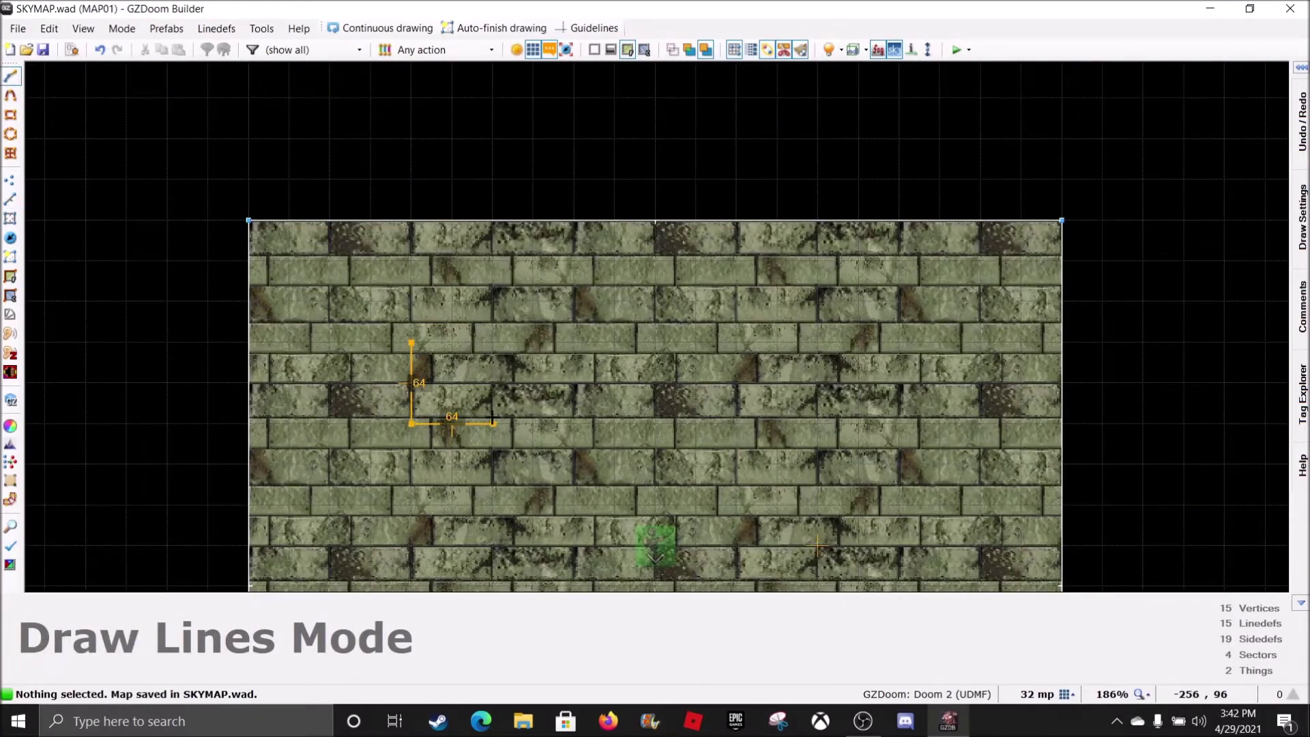
{"action": "left_click", "coordinate": [408, 345]}
{"action": "key", "text": "w"}
{"action": "scroll", "coordinate": [656, 328], "scroll_direction": "up", "scroll_amount": 6}
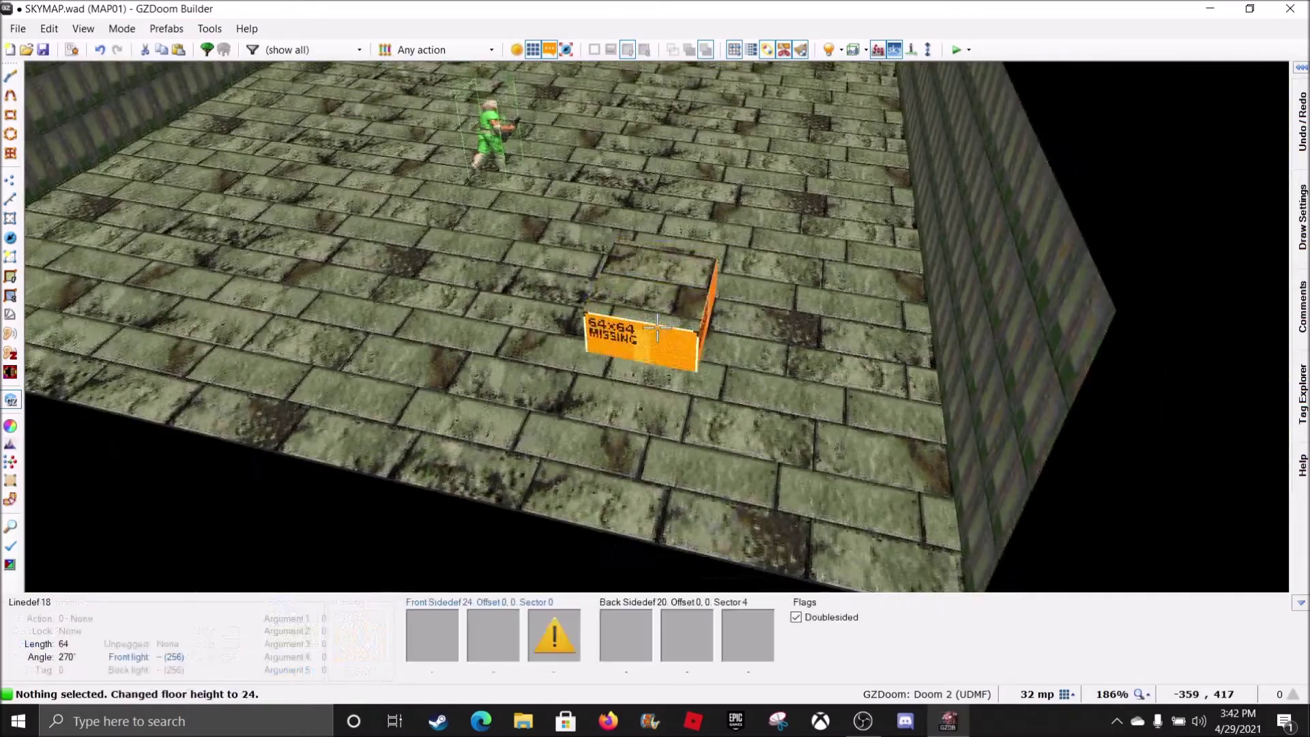
- Raise the small square sector's floor to a height of 64 and paste the room's SLADWALL texture onto its exposed sides
{"action": "scroll", "coordinate": [657, 327], "scroll_direction": "up", "scroll_amount": 2}
{"action": "key", "text": "e"}
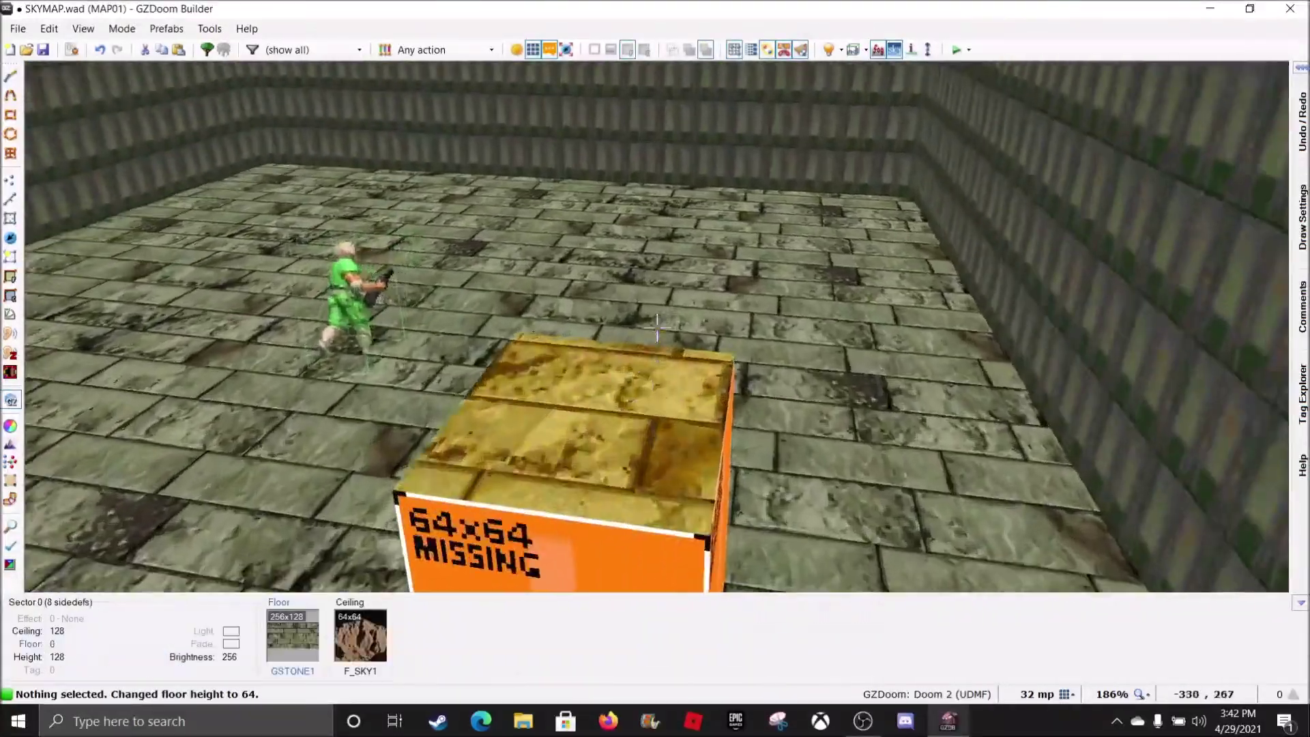
{"action": "key", "text": "ctrl+c"}
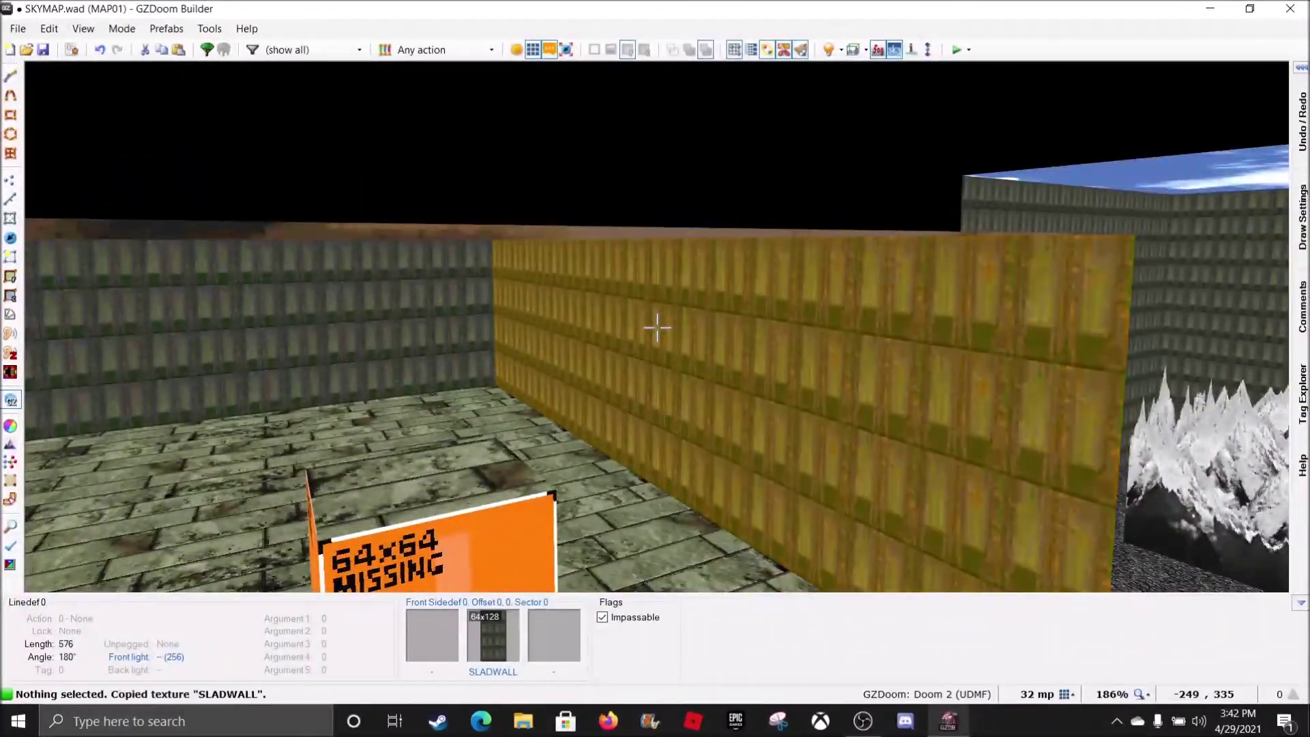
{"action": "key", "text": "w"}
{"action": "key", "text": "ctrl+v"}
{"action": "key", "text": "ctrl+v"}
{"action": "key", "text": "ctrl+v"}
{"action": "key", "text": "f"}
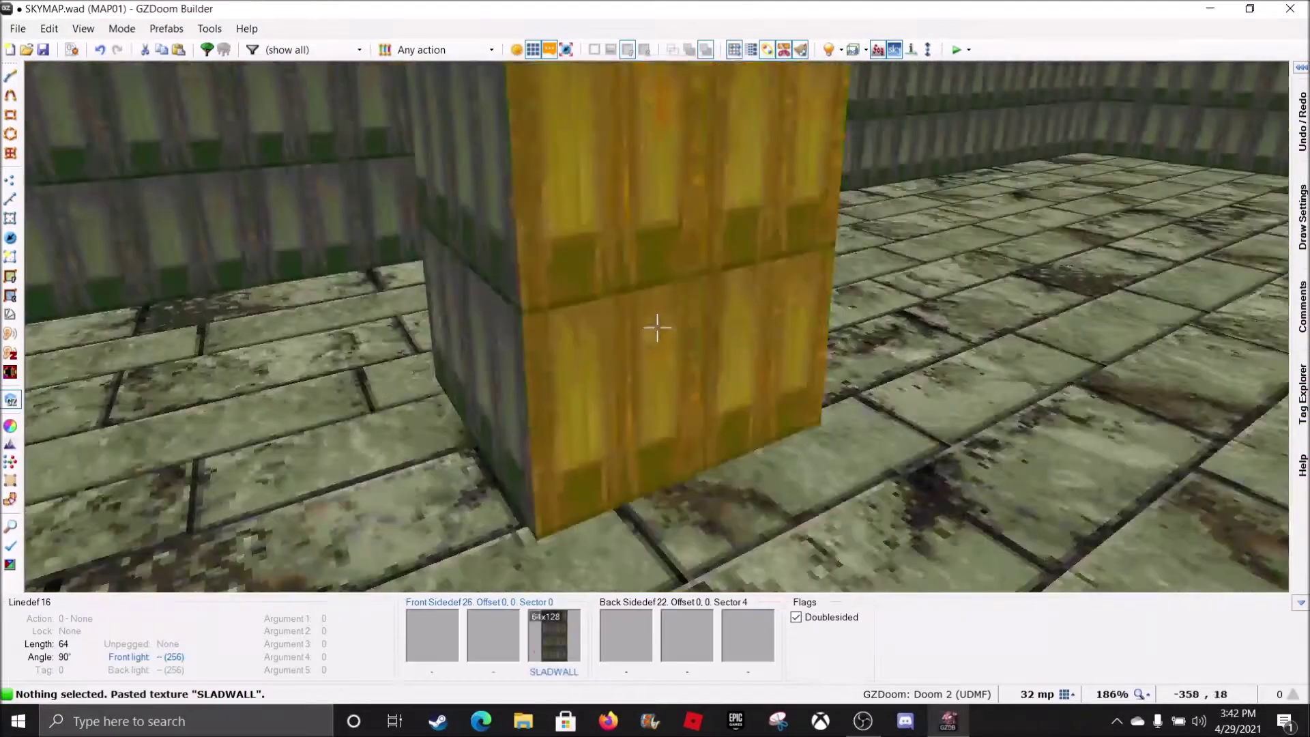
- Save the map from the 2D view and playtest it with the iddqd and idclip cheats to inspect the skybox
{"action": "key", "text": "q"}
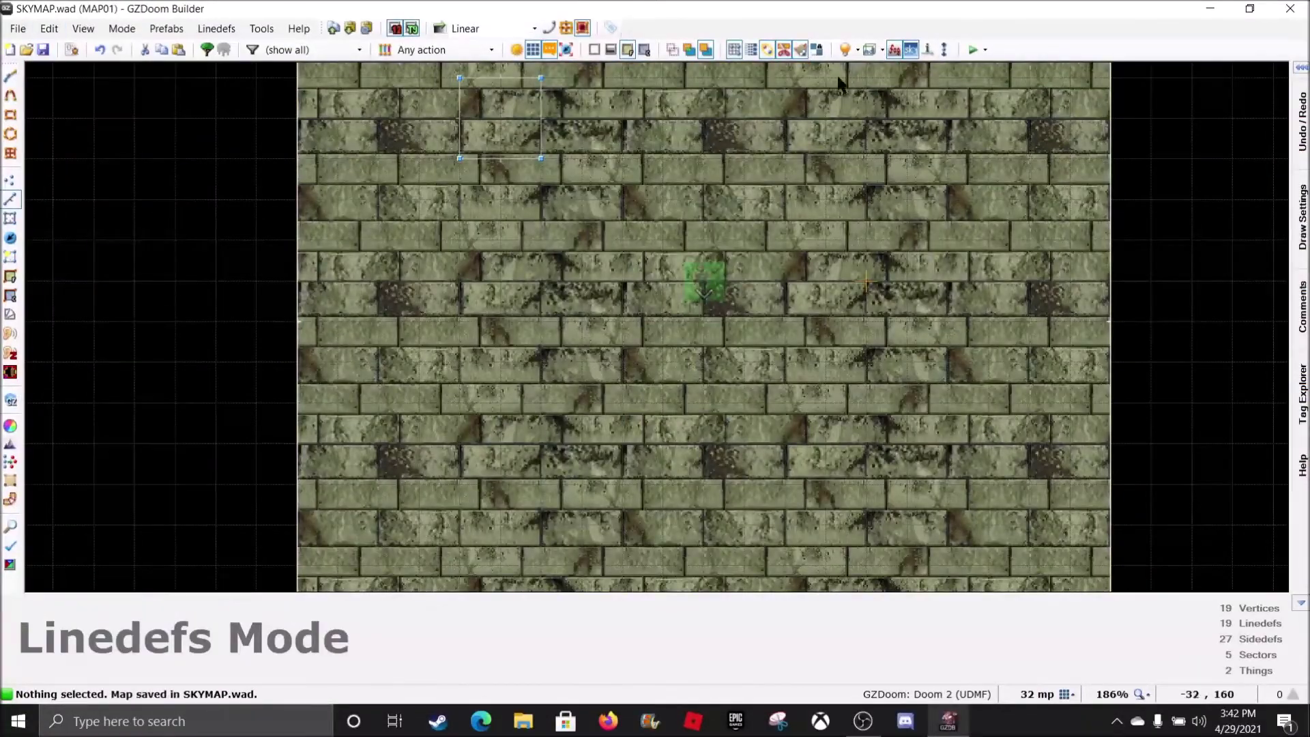
{"action": "left_click", "coordinate": [975, 49]}
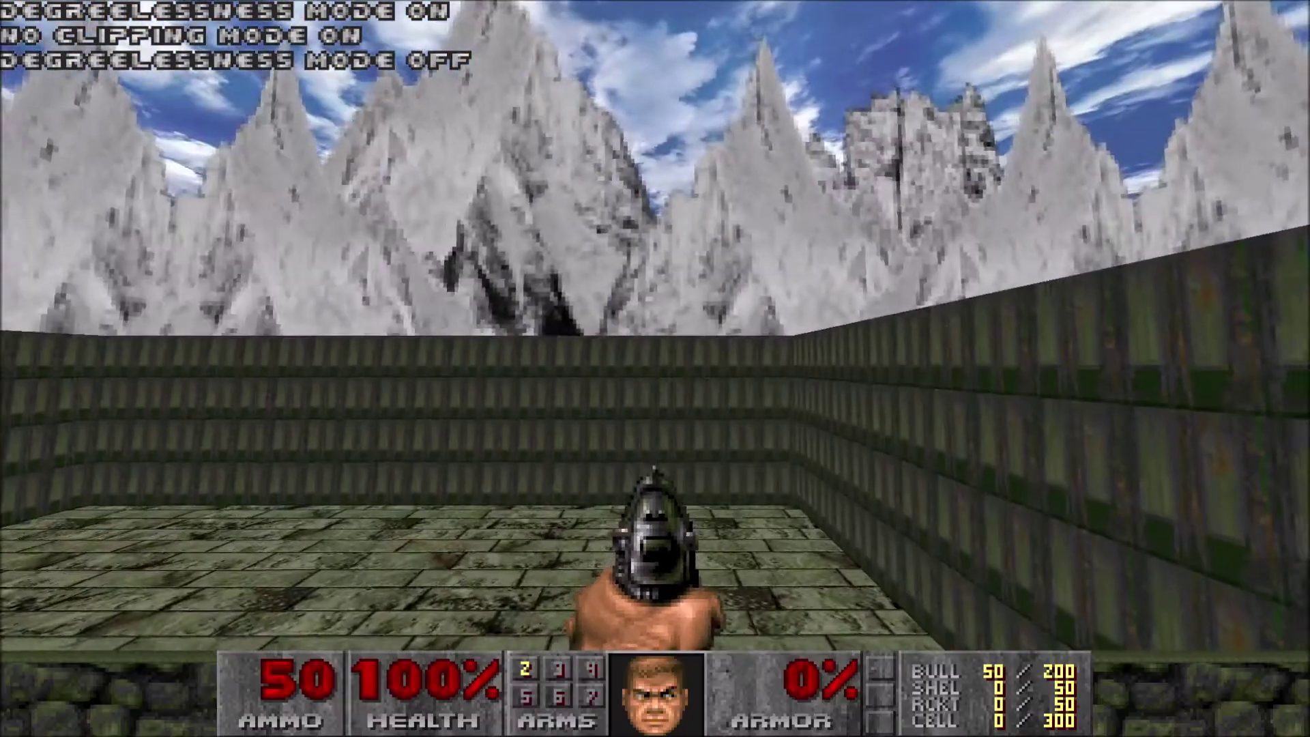
{"action": "type", "text": "idclipiddqd"}
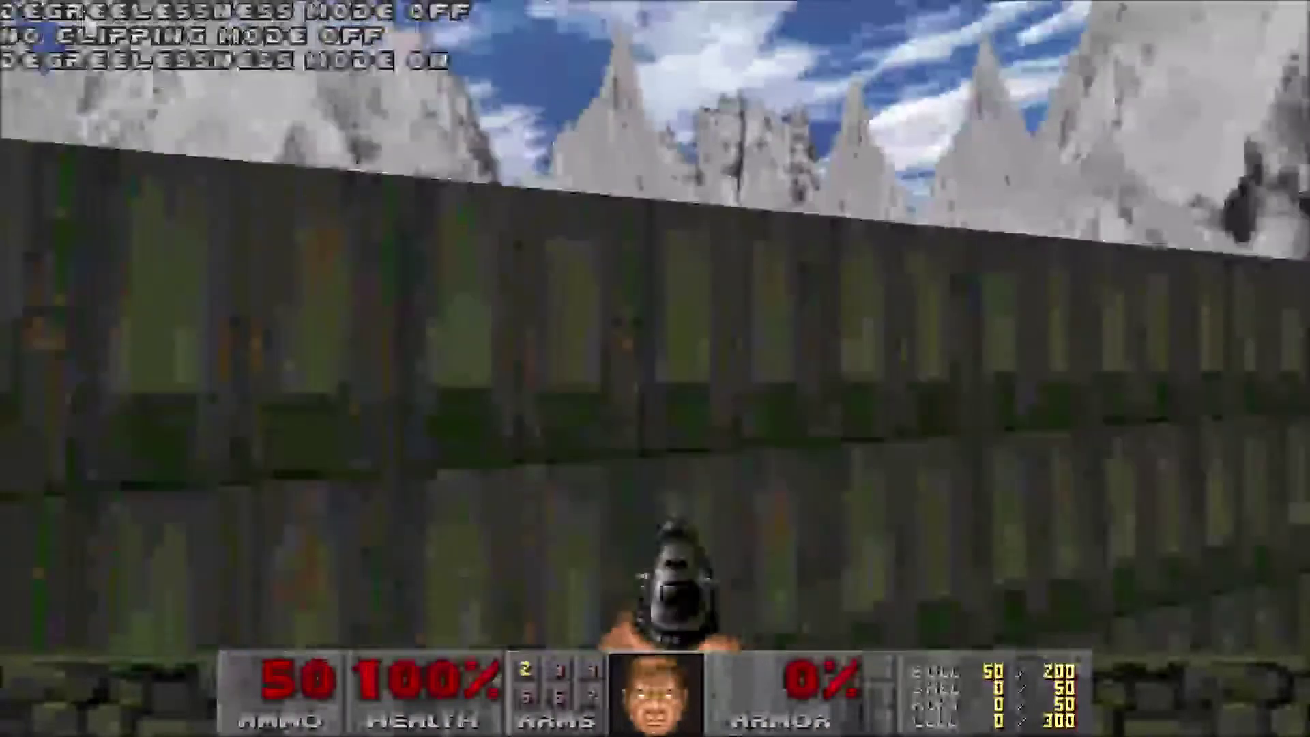
{"action": "type", "text": "idclipw"}
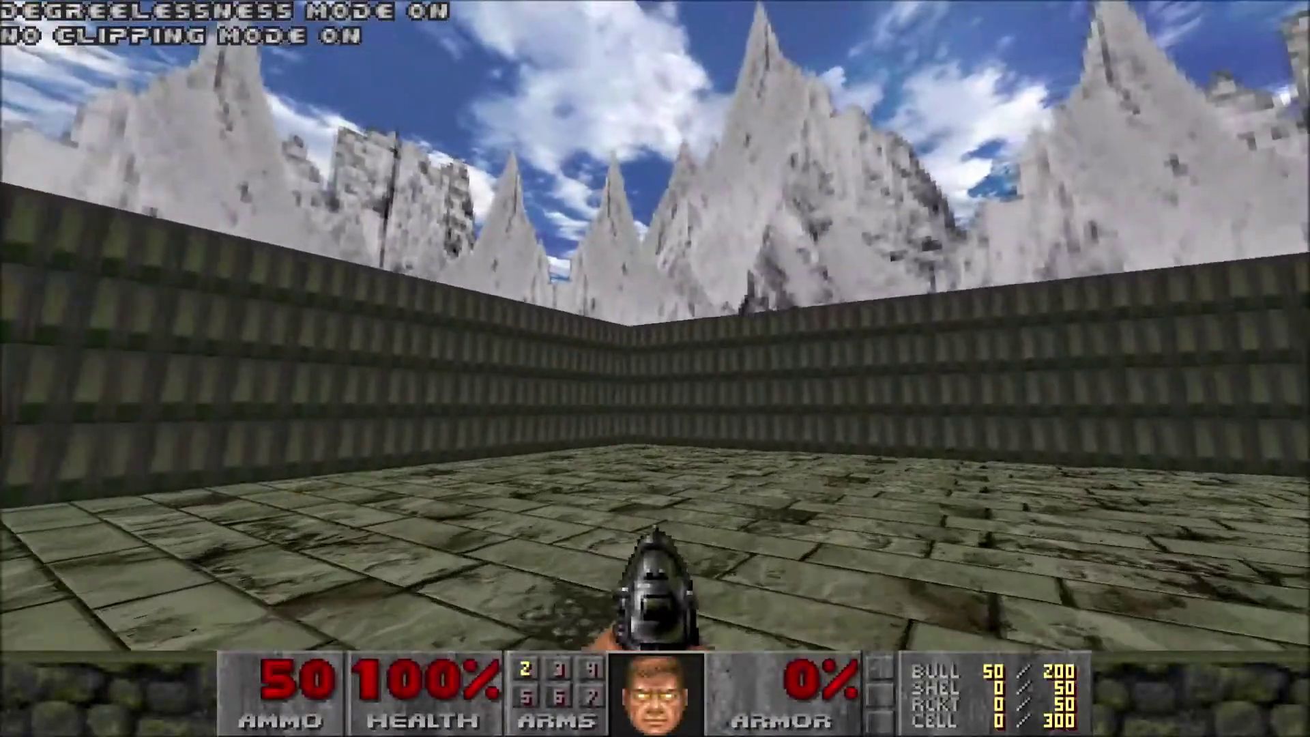
{"action": "key", "text": "Escape"}
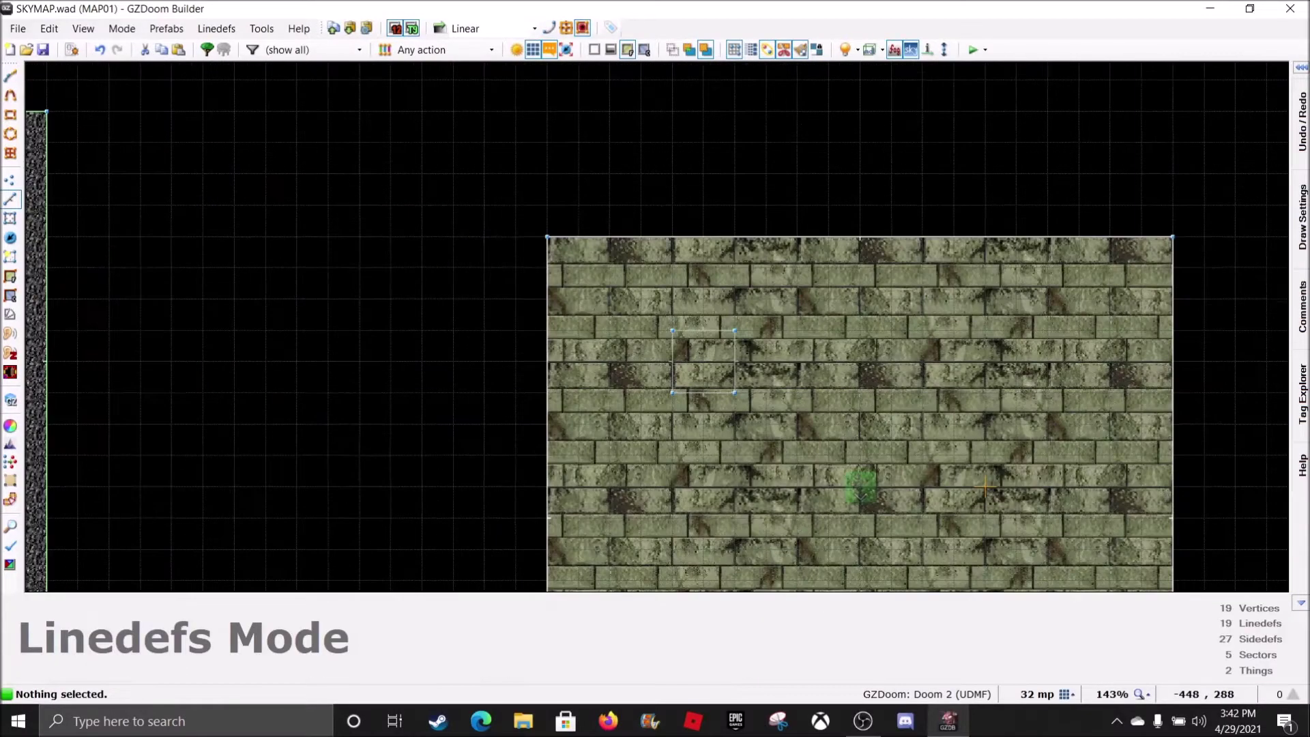
- Draw a 704 by 640 unit rectangle around the player's room, one grid unit outside its walls
{"action": "left_click", "coordinate": [516, 205]}
{"action": "scroll", "coordinate": [521, 316], "scroll_direction": "down", "scroll_amount": 5}
{"action": "scroll", "coordinate": [521, 405], "scroll_direction": "up", "scroll_amount": 4}
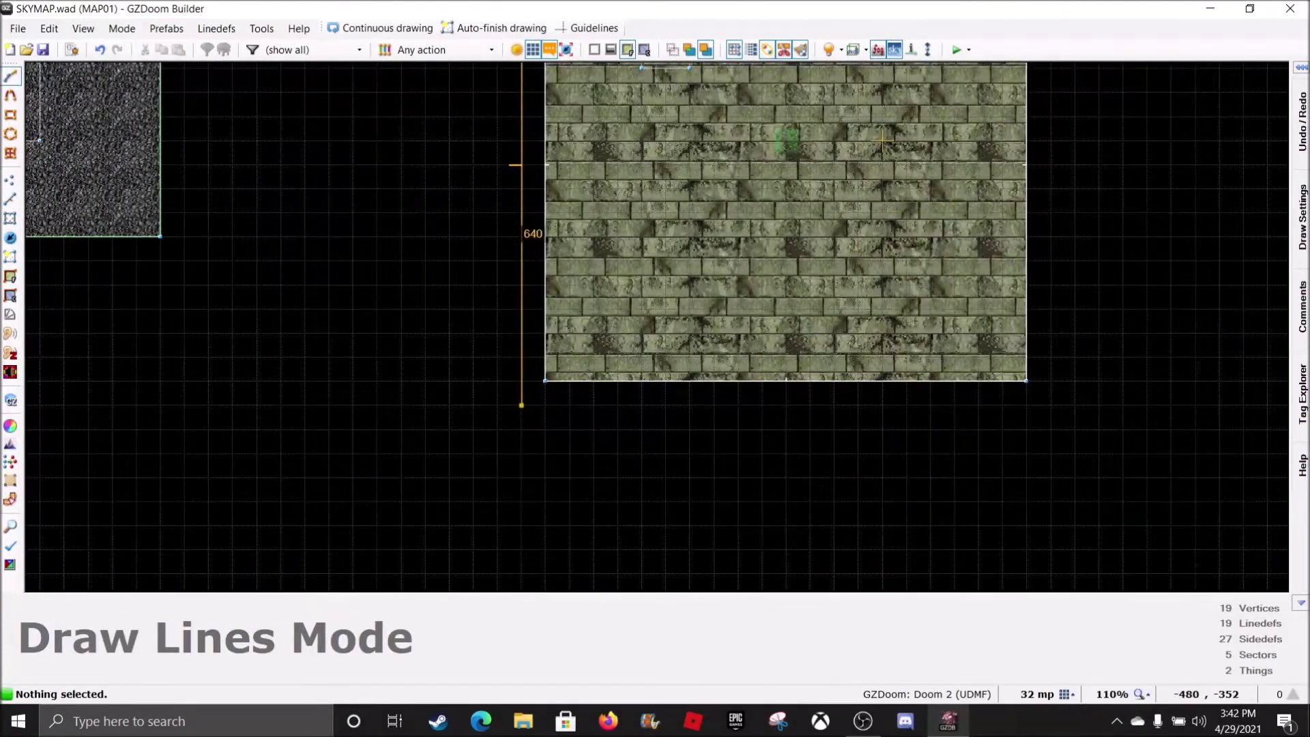
{"action": "left_click", "coordinate": [1051, 405]}
{"action": "scroll", "coordinate": [1051, 406], "scroll_direction": "down", "scroll_amount": 4}
{"action": "scroll", "coordinate": [1048, 191], "scroll_direction": "up", "scroll_amount": 4}
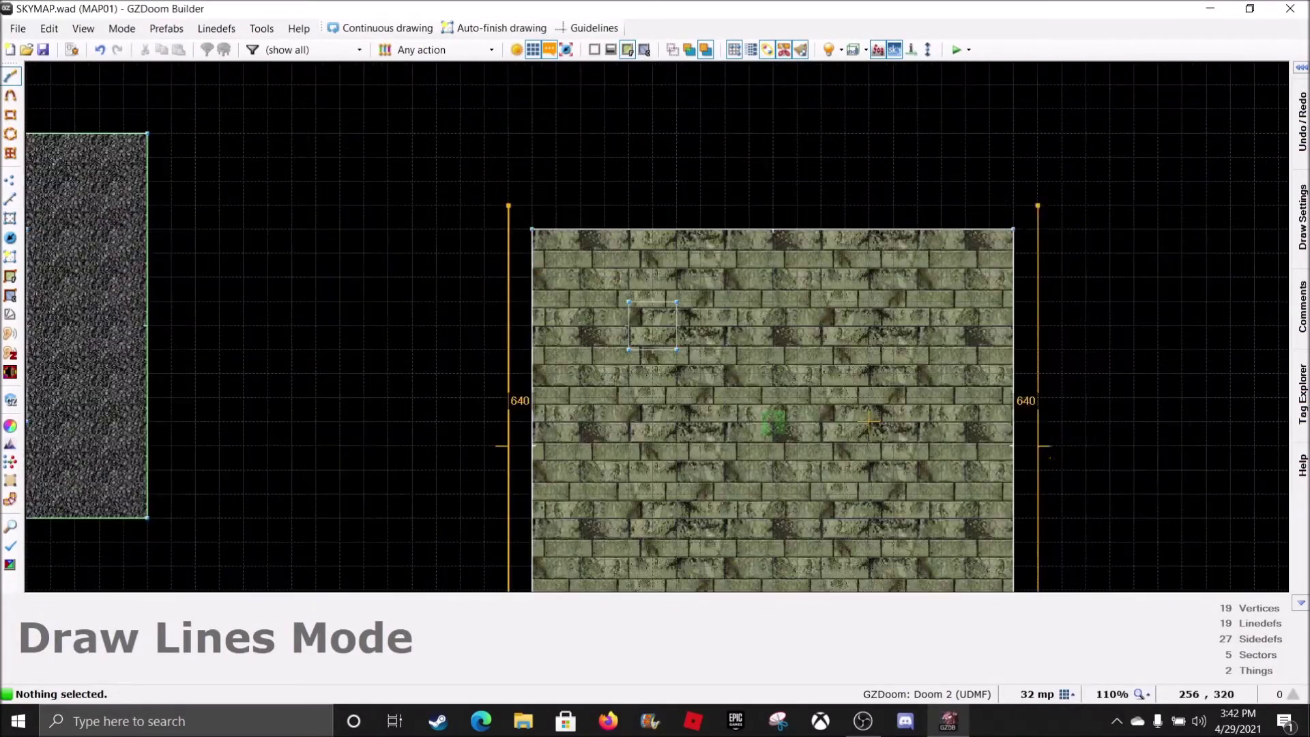
- Lower the ceiling of the new sector ringing the player's room to a height of 32 and save the map
{"action": "key", "text": "w"}
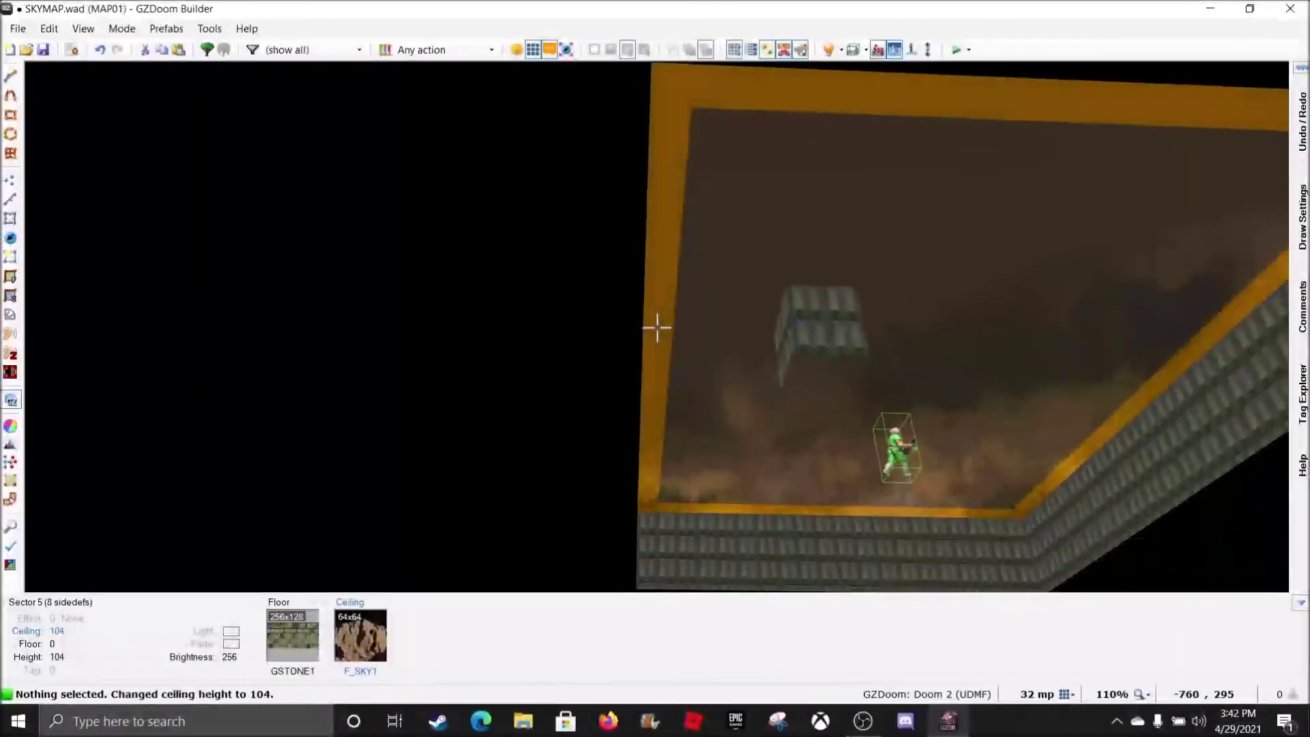
{"action": "scroll", "coordinate": [657, 328], "scroll_direction": "down", "scroll_amount": 1}
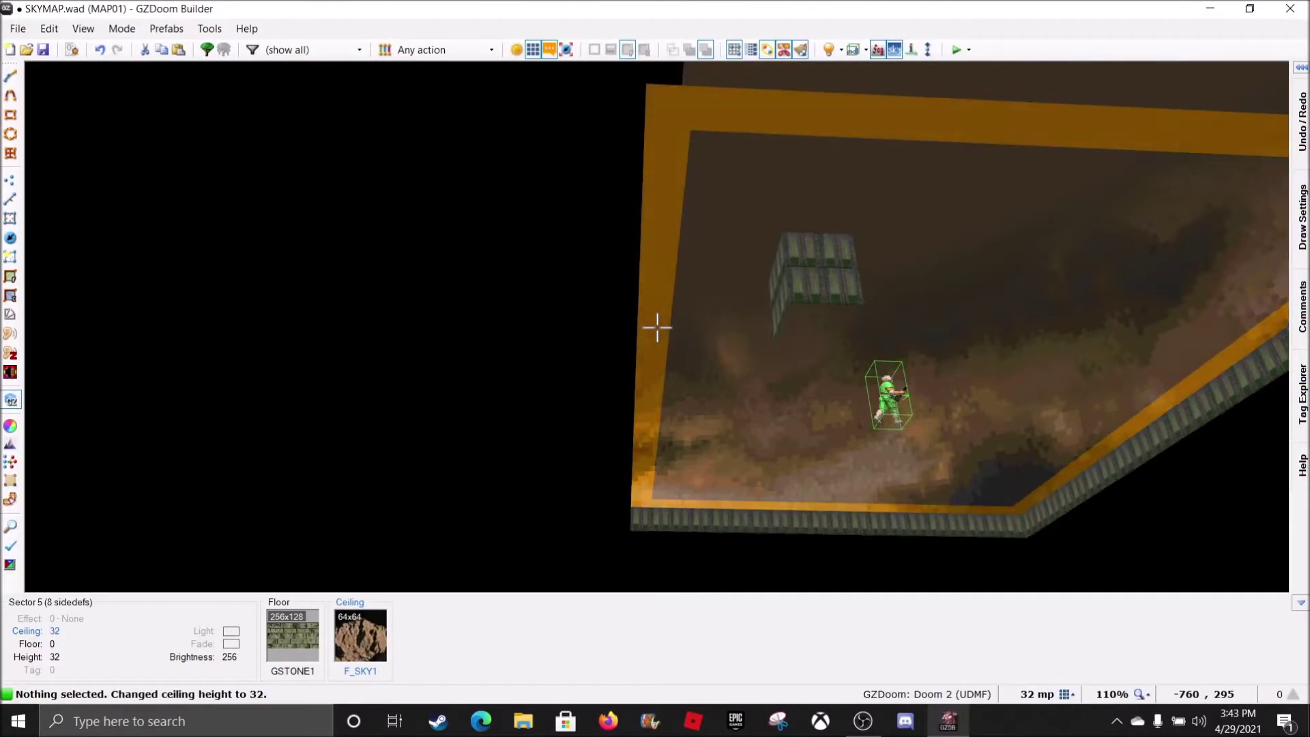
{"action": "key", "text": "d"}
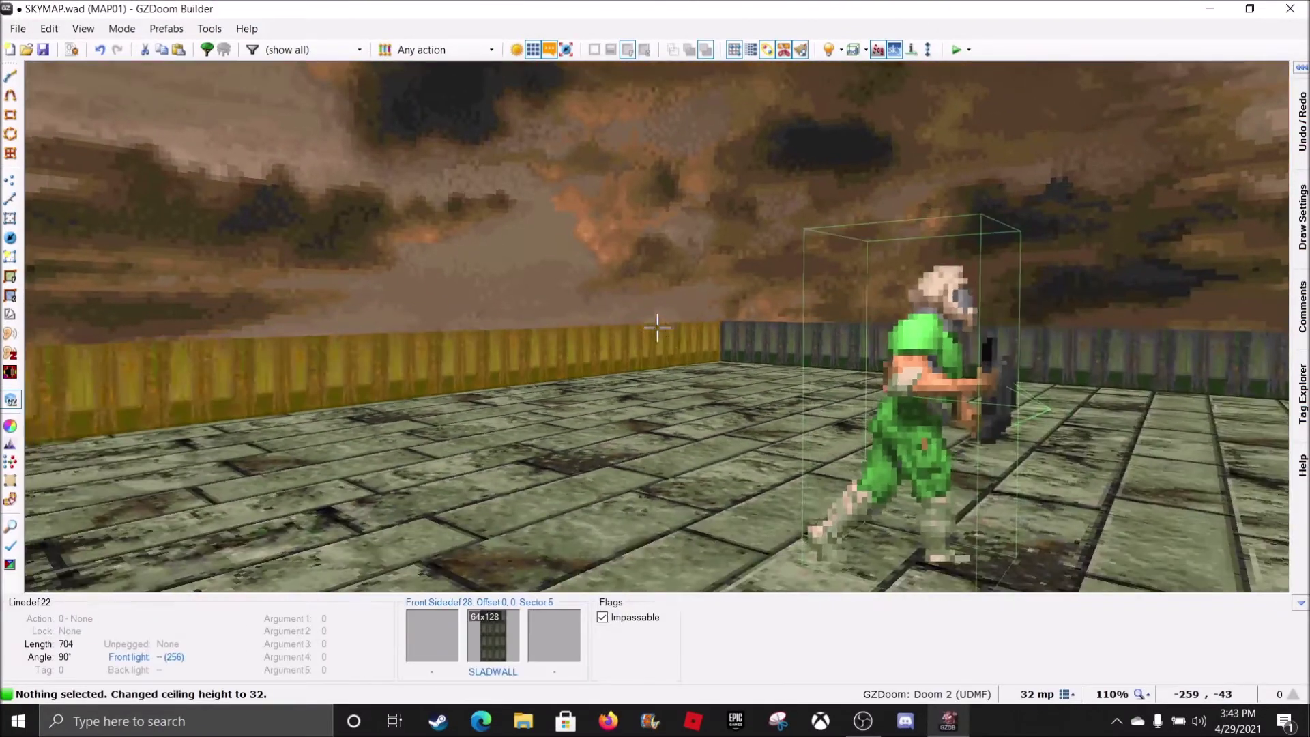
{"action": "key", "text": "q"}
- Select both skybox sectors, inside and outside the mountain square, and set their light colour to orange FF8000
{"action": "scroll", "coordinate": [242, 265], "scroll_direction": "down", "scroll_amount": 6}
{"action": "scroll", "coordinate": [116, 245], "scroll_direction": "up", "scroll_amount": 3}
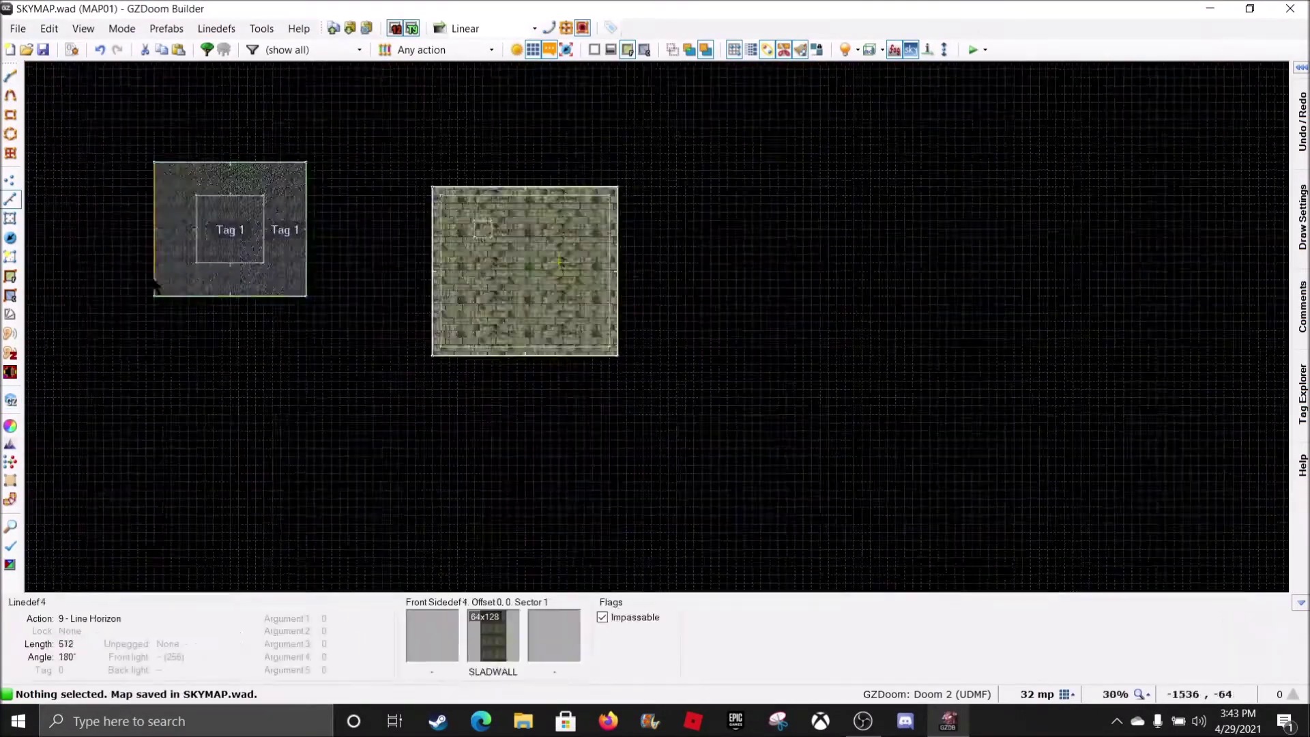
{"action": "scroll", "coordinate": [195, 251], "scroll_direction": "down", "scroll_amount": 3}
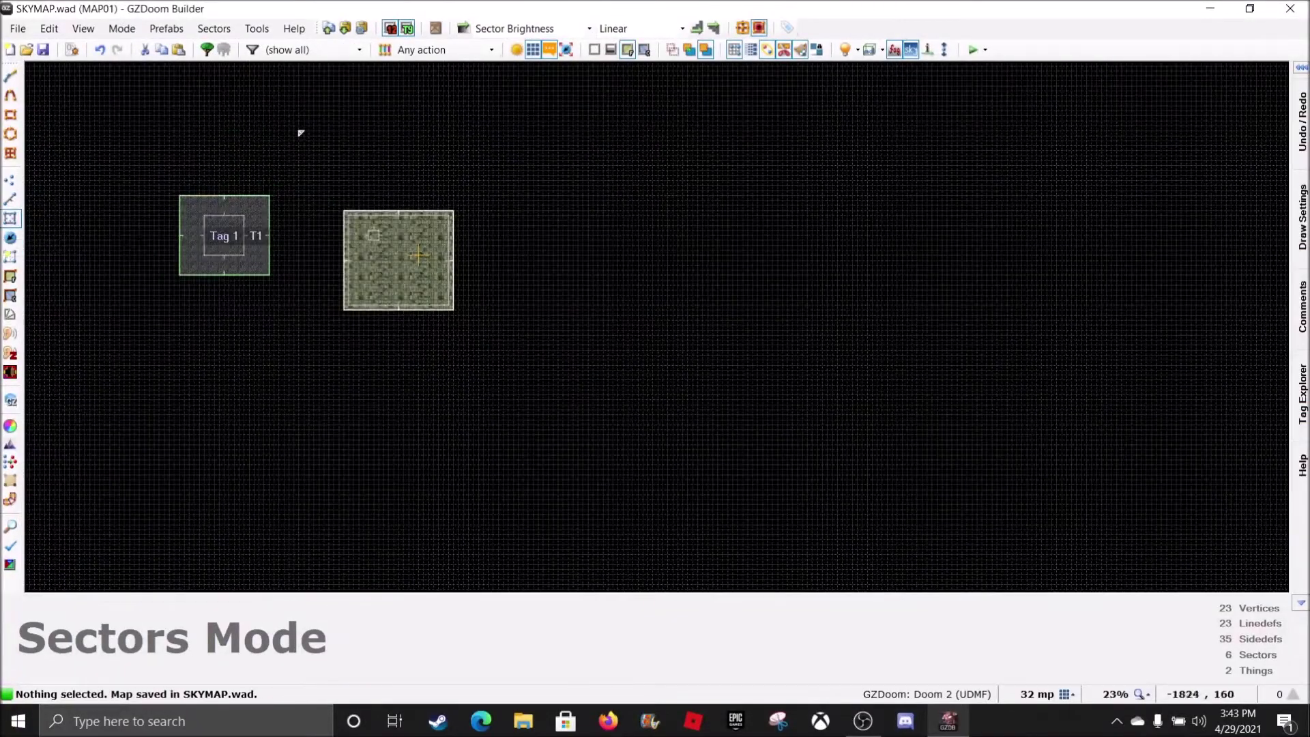
{"action": "scroll", "coordinate": [162, 227], "scroll_direction": "up", "scroll_amount": 4}
{"action": "left_click", "coordinate": [271, 228]}
{"action": "left_click", "coordinate": [299, 229]}
{"action": "scroll", "coordinate": [302, 237], "scroll_direction": "up", "scroll_amount": 4}
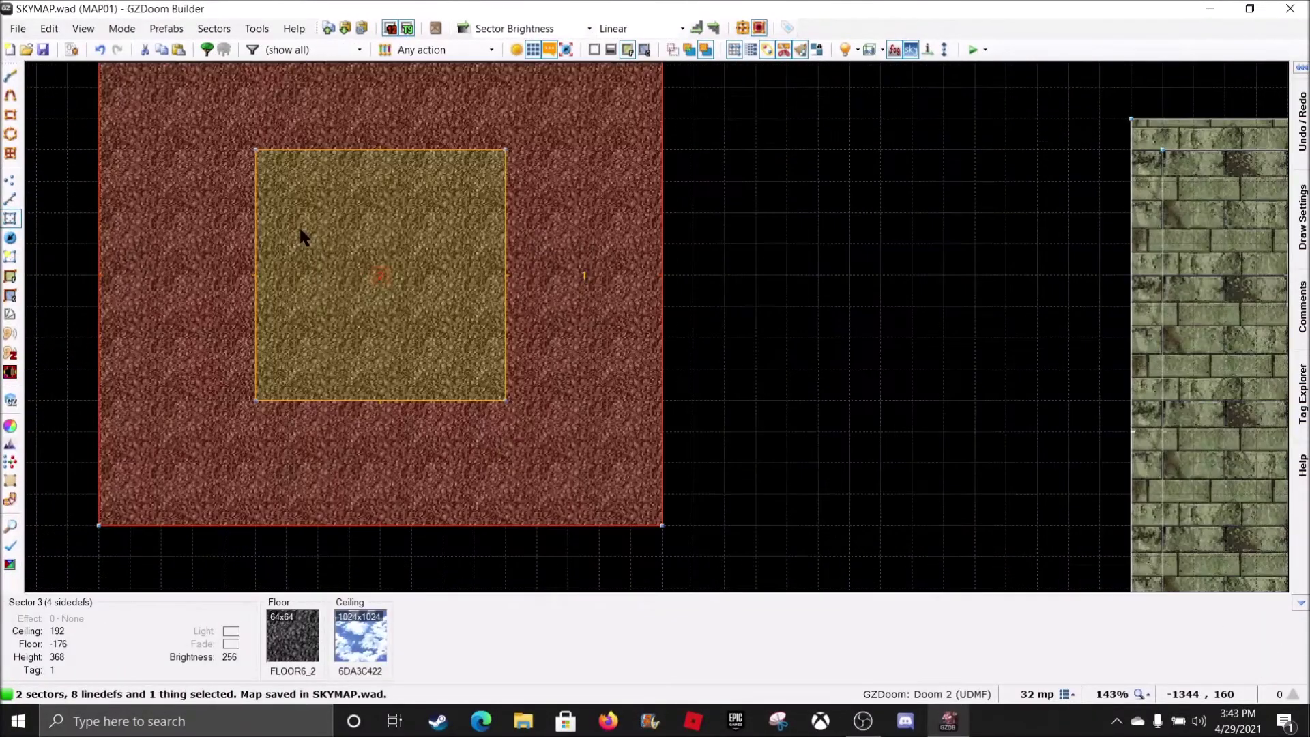
{"action": "right_click", "coordinate": [300, 231]}
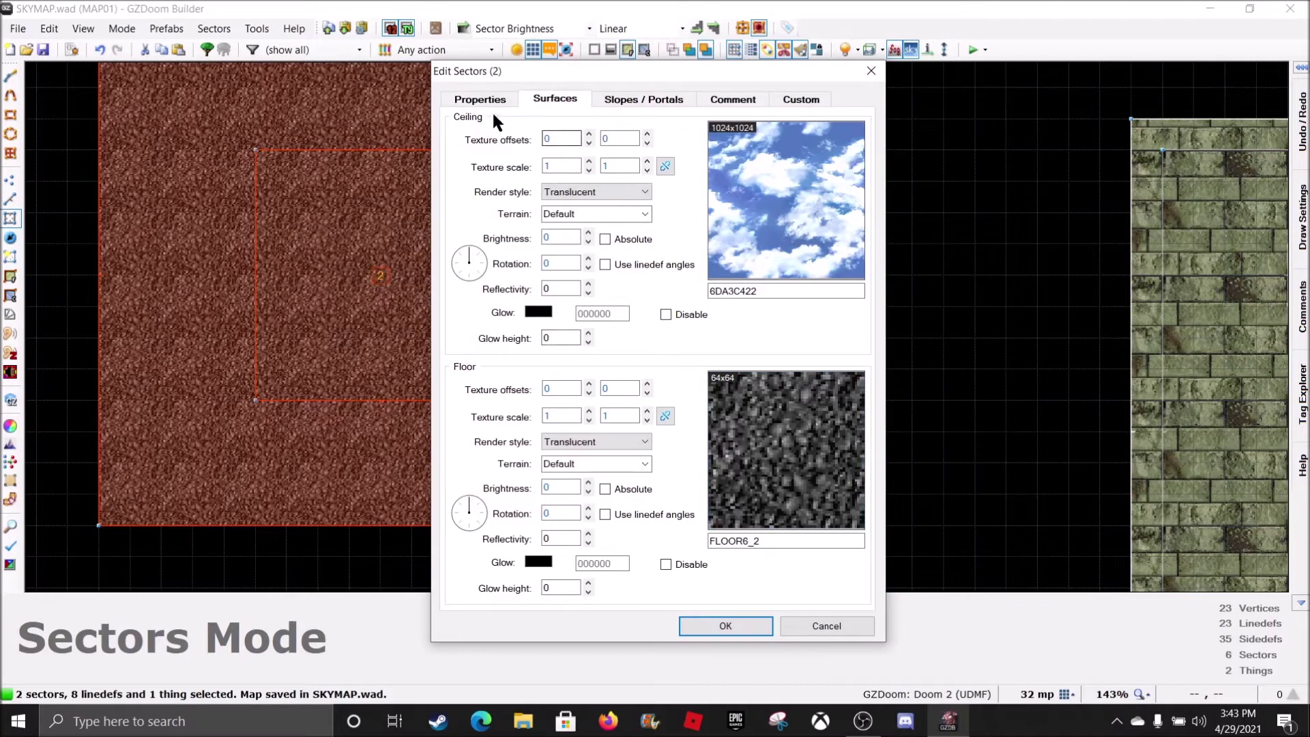
{"action": "left_click", "coordinate": [481, 101]}
{"action": "left_click", "coordinate": [688, 462]}
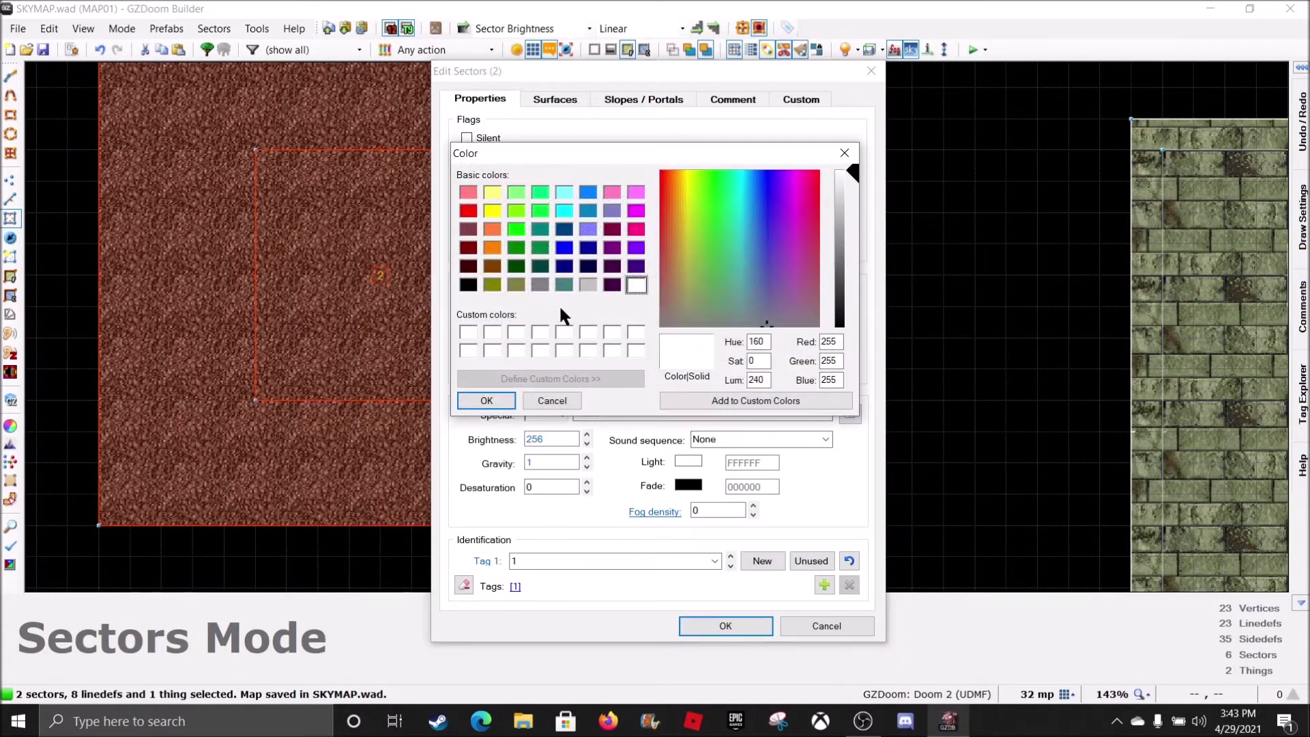
{"action": "left_click", "coordinate": [486, 399]}
{"action": "left_click", "coordinate": [731, 621]}
- Playtest the map with the no-clipping cheat to check the skybox's orange lighting, and quit back to the editor
{"action": "scroll", "coordinate": [674, 522], "scroll_direction": "down", "scroll_amount": 3}
{"action": "key", "text": "c"}
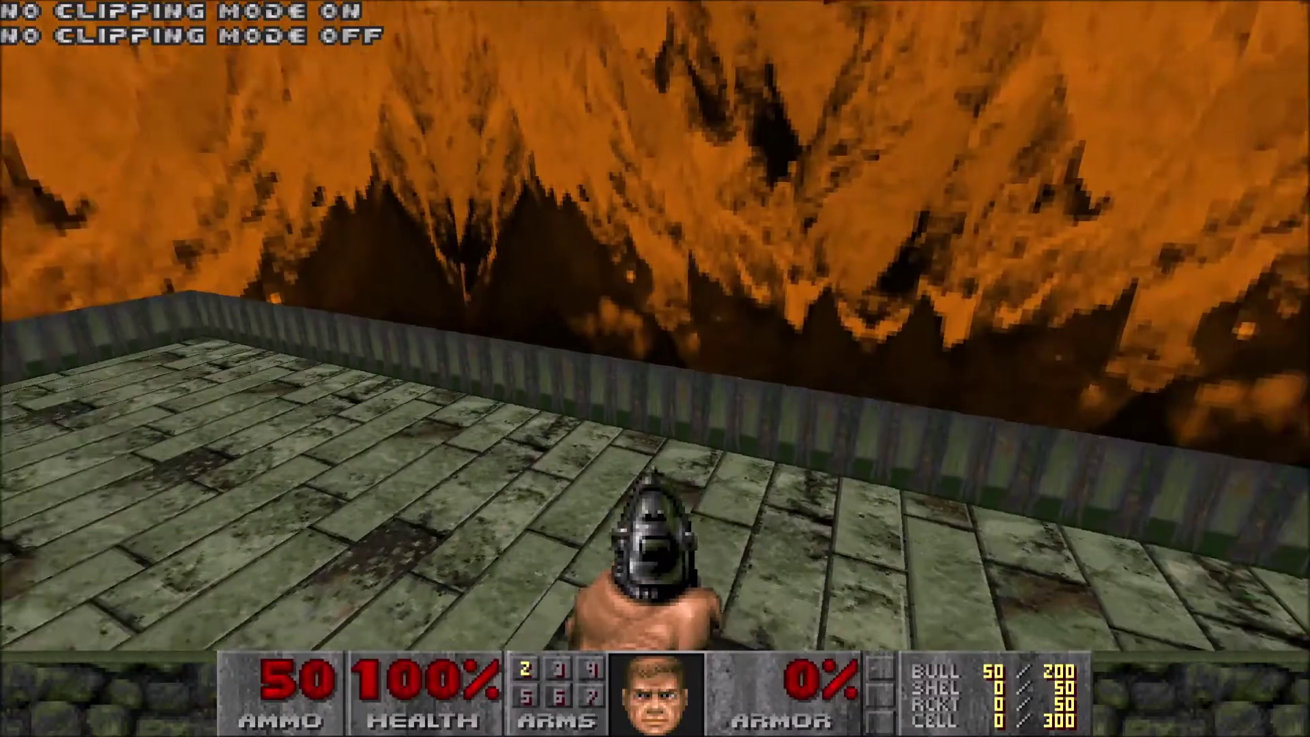
{"action": "key", "text": "w"}
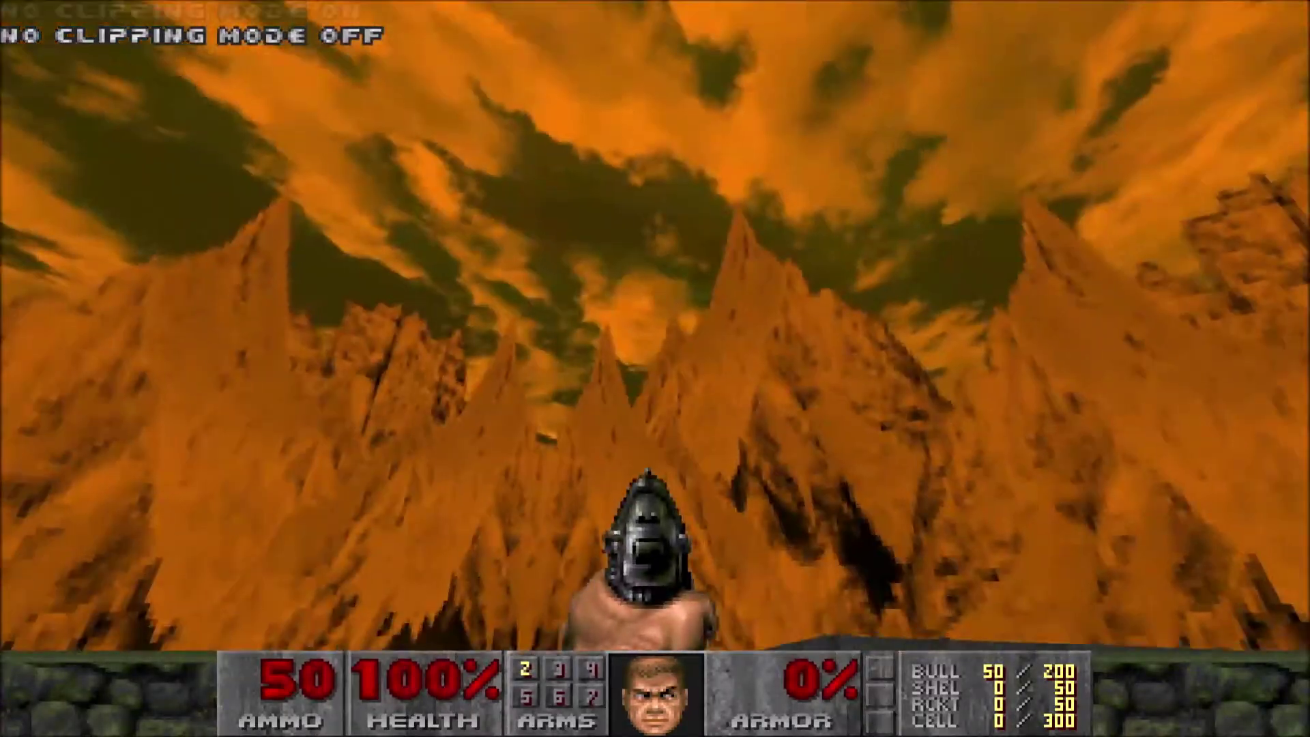
{"action": "key", "text": "Escape"}
{"action": "key", "text": "Up"}
{"action": "key", "text": "Return"}
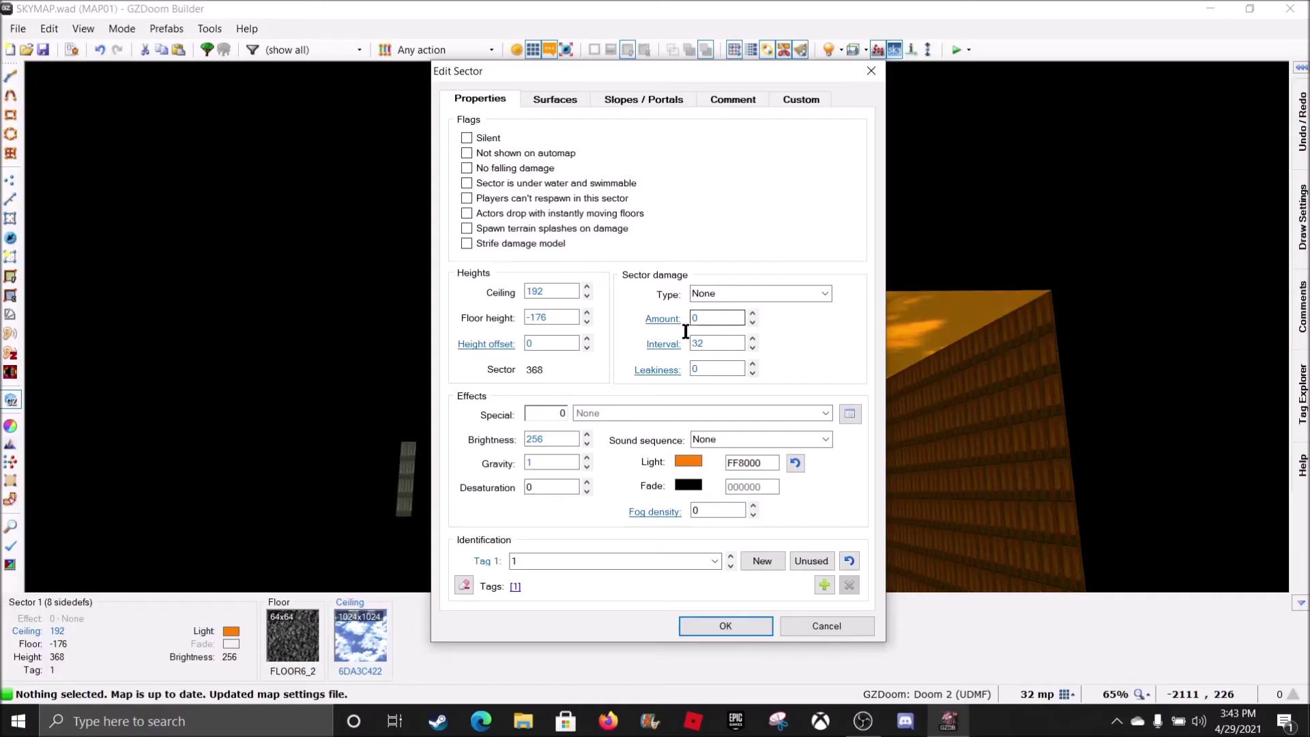
- Change the outer skybox sector's ceiling flat to UNNAMED2 and paste it onto the ceiling inside the mountain square
{"action": "left_click", "coordinate": [555, 98]}
{"action": "left_click", "coordinate": [763, 204]}
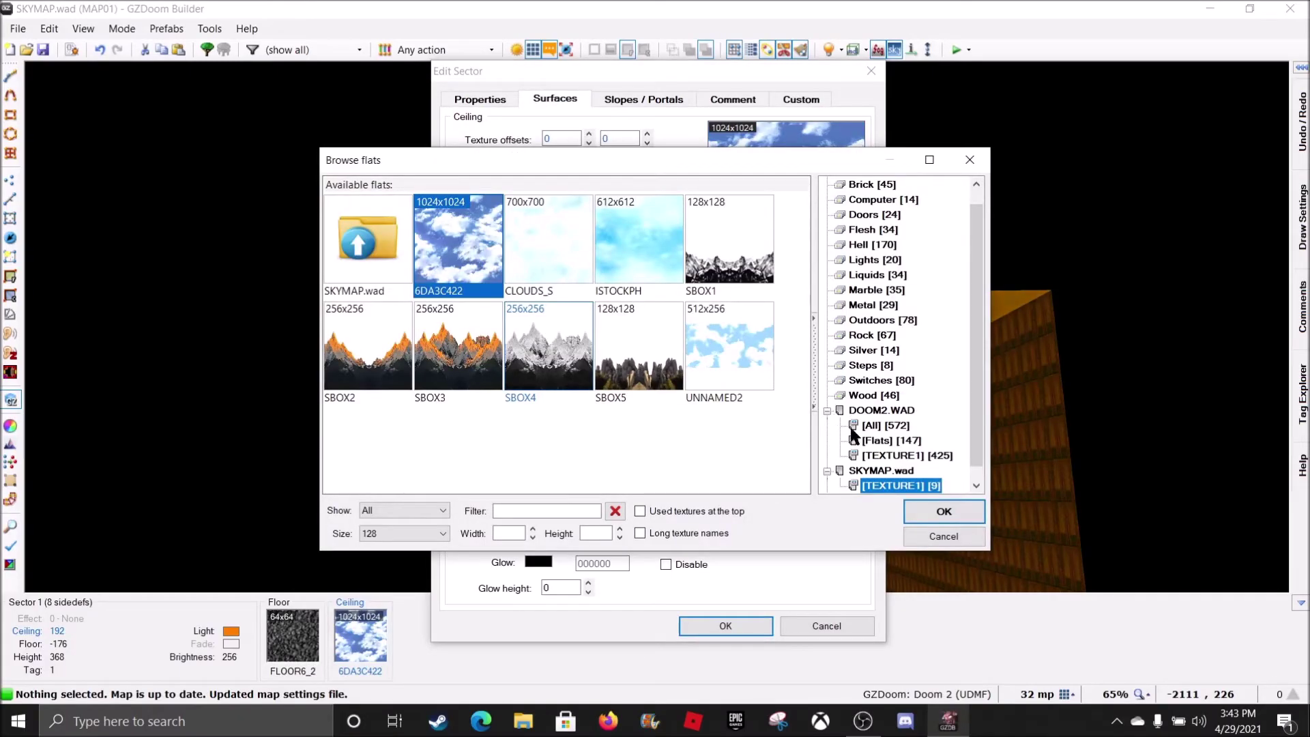
{"action": "left_click", "coordinate": [912, 505]}
{"action": "left_click", "coordinate": [735, 620]}
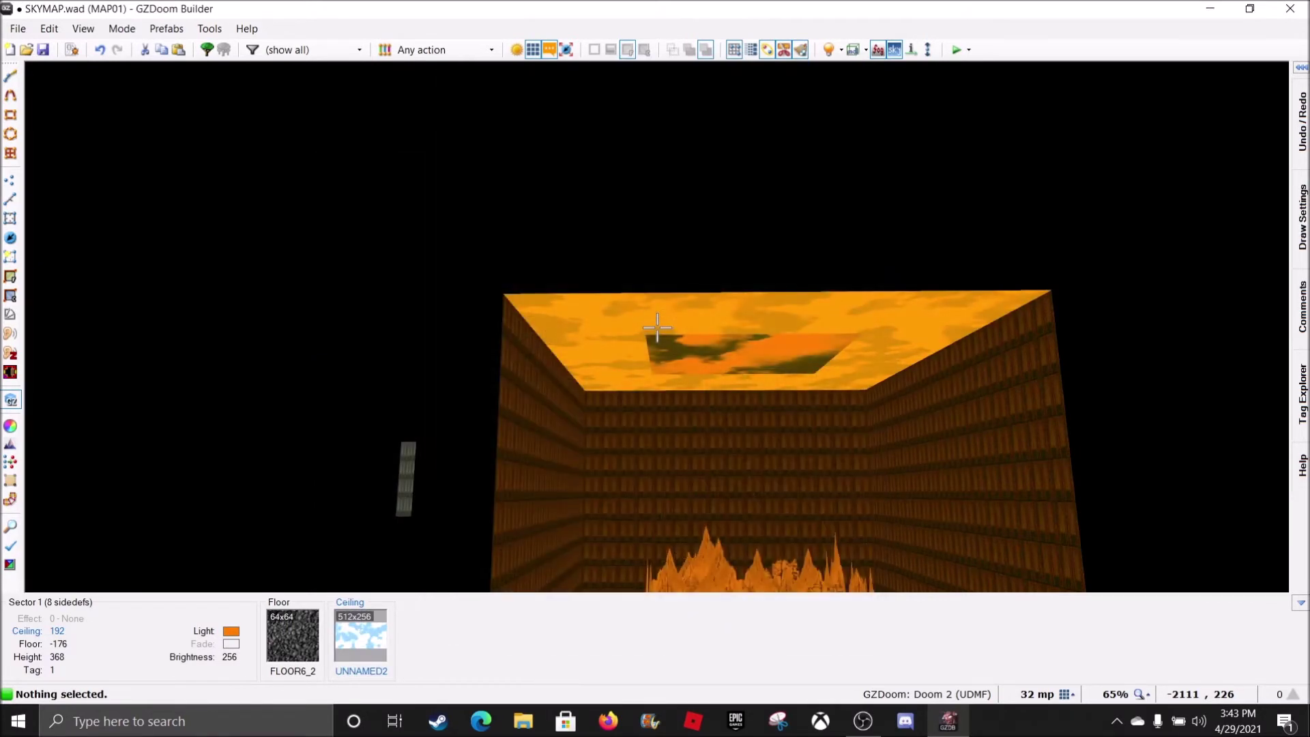
{"action": "key", "text": "w"}
{"action": "key", "text": "ctrl+v"}
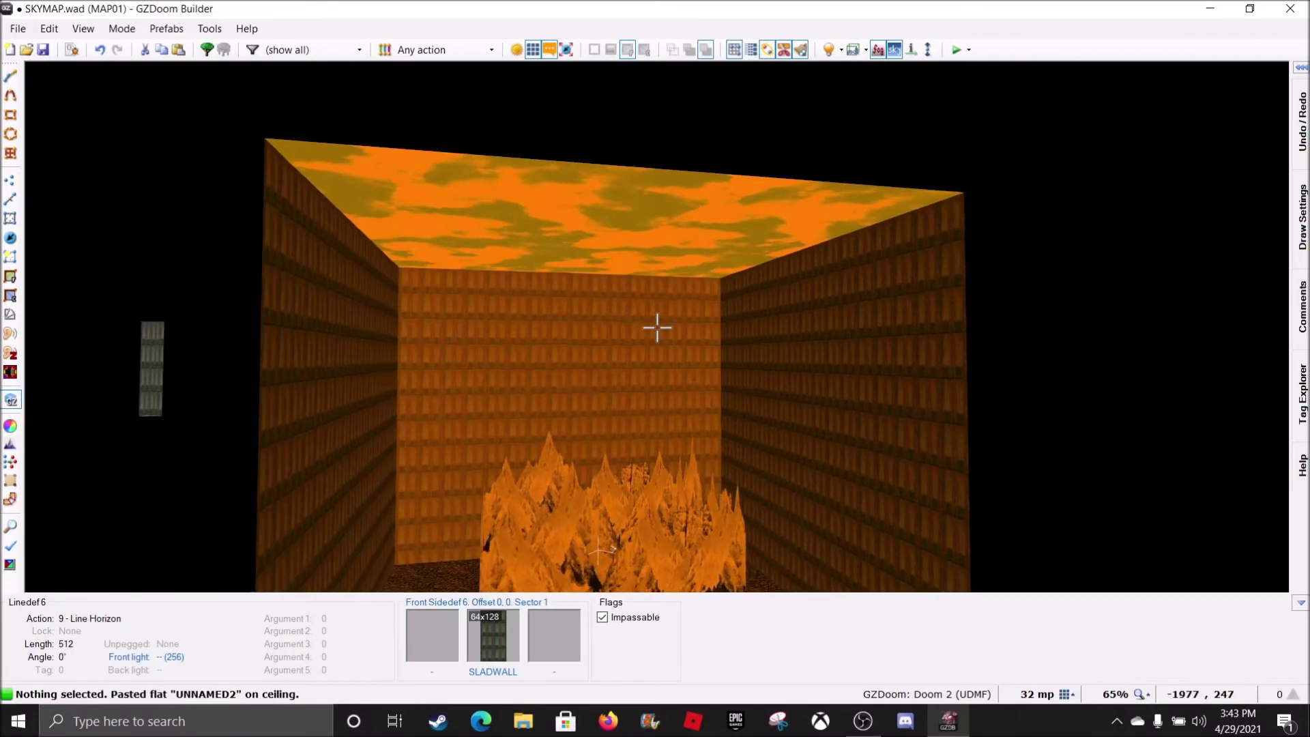
- Select the floors inside and outside the mountain square and set both sectors' light colour to pink FF80C0
{"action": "key", "text": "s"}
{"action": "left_click", "coordinate": [658, 327]}
{"action": "key", "text": "w"}
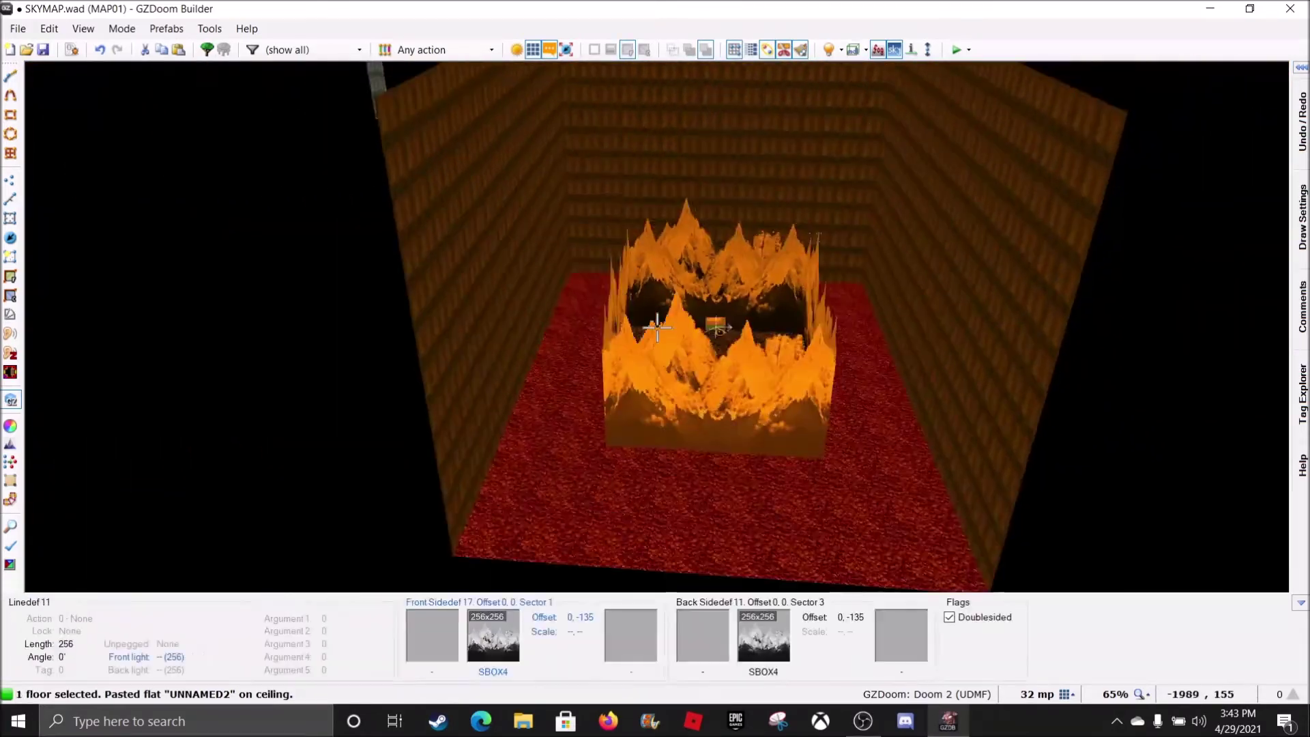
{"action": "key", "text": "w"}
{"action": "left_click", "coordinate": [657, 327]}
{"action": "key", "text": "s"}
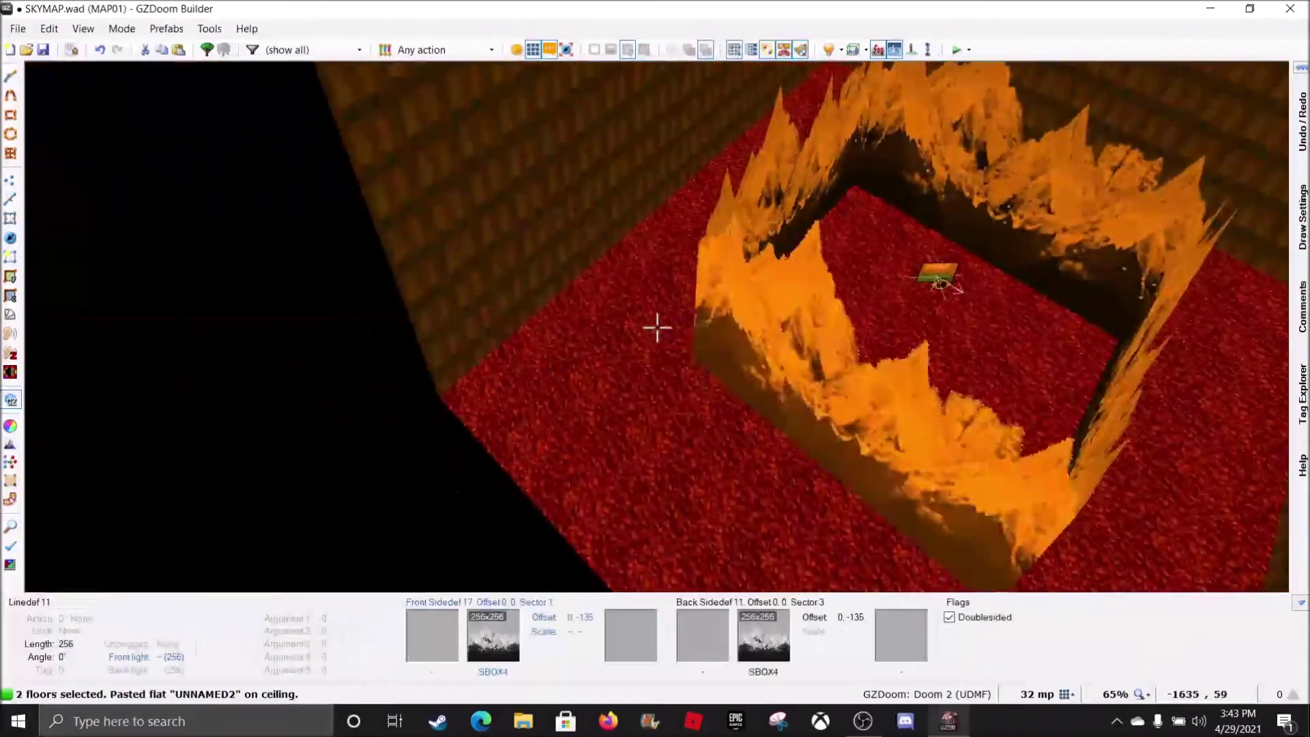
{"action": "right_click", "coordinate": [657, 327]}
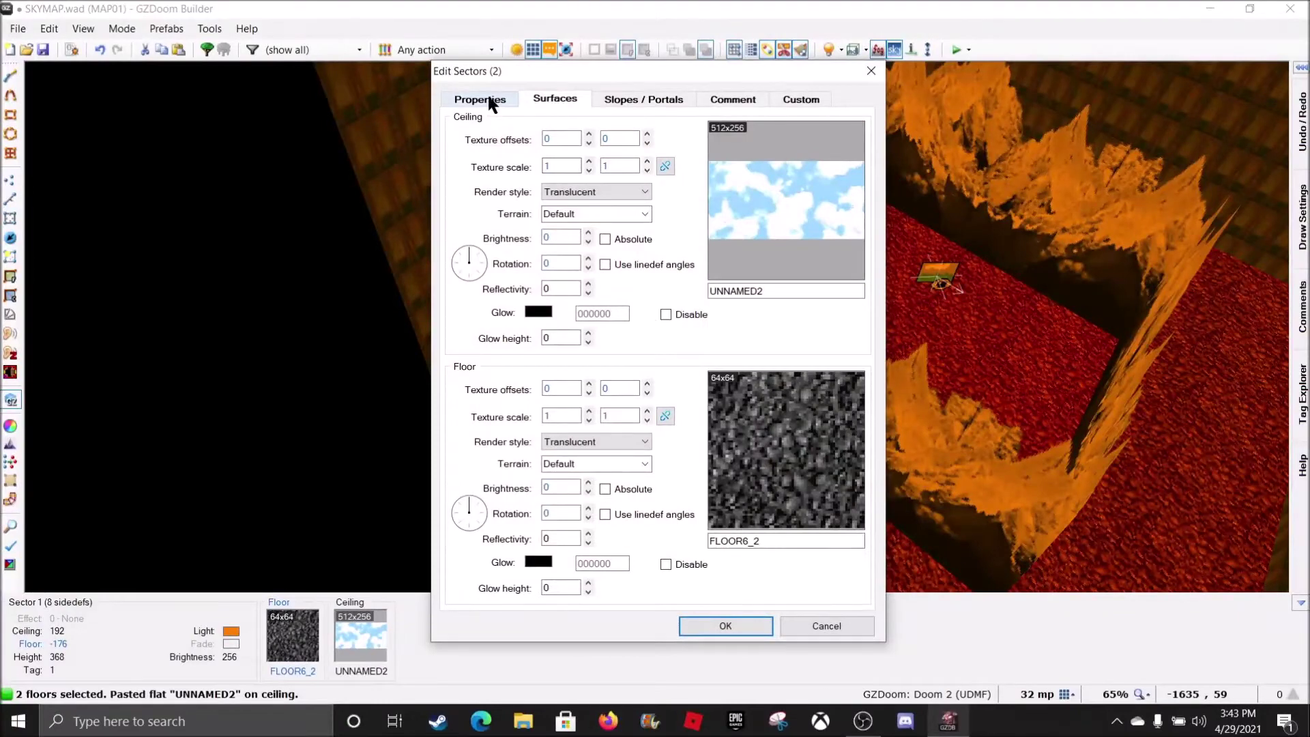
{"action": "left_click", "coordinate": [489, 100]}
{"action": "left_click", "coordinate": [684, 462]}
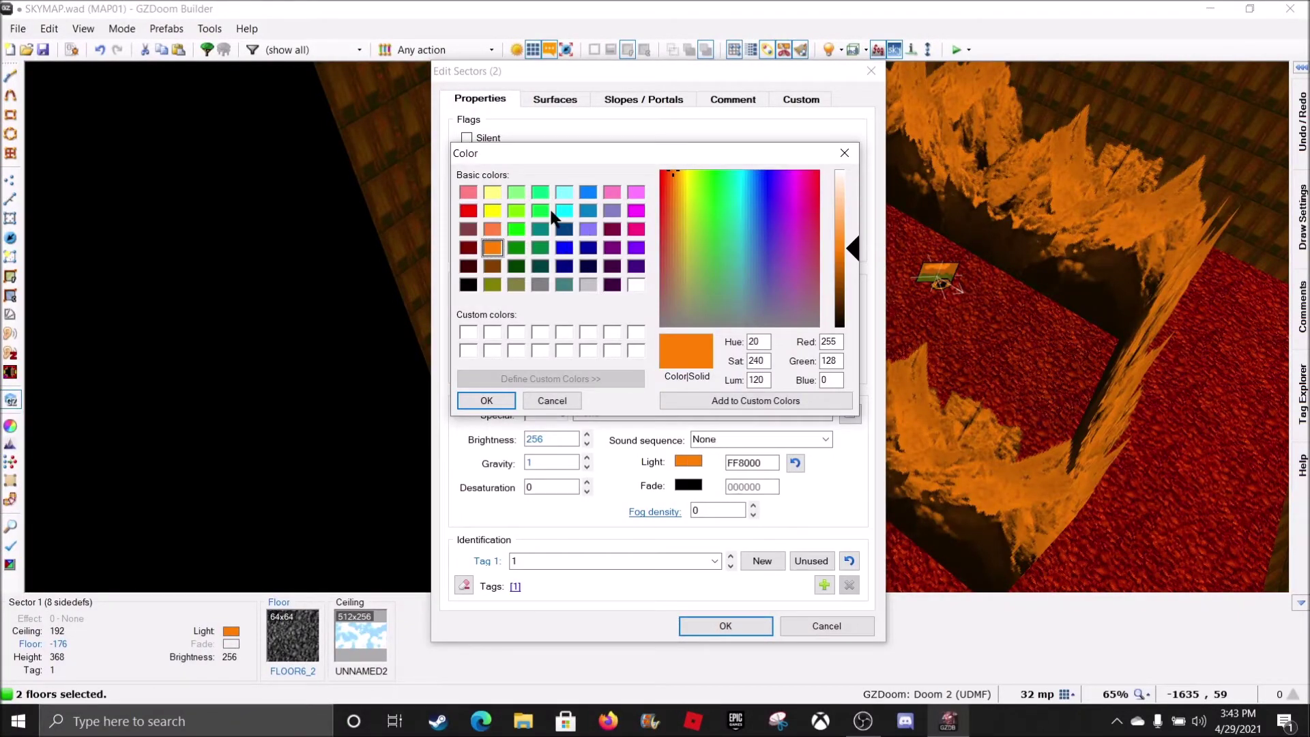
{"action": "left_click", "coordinate": [565, 192]}
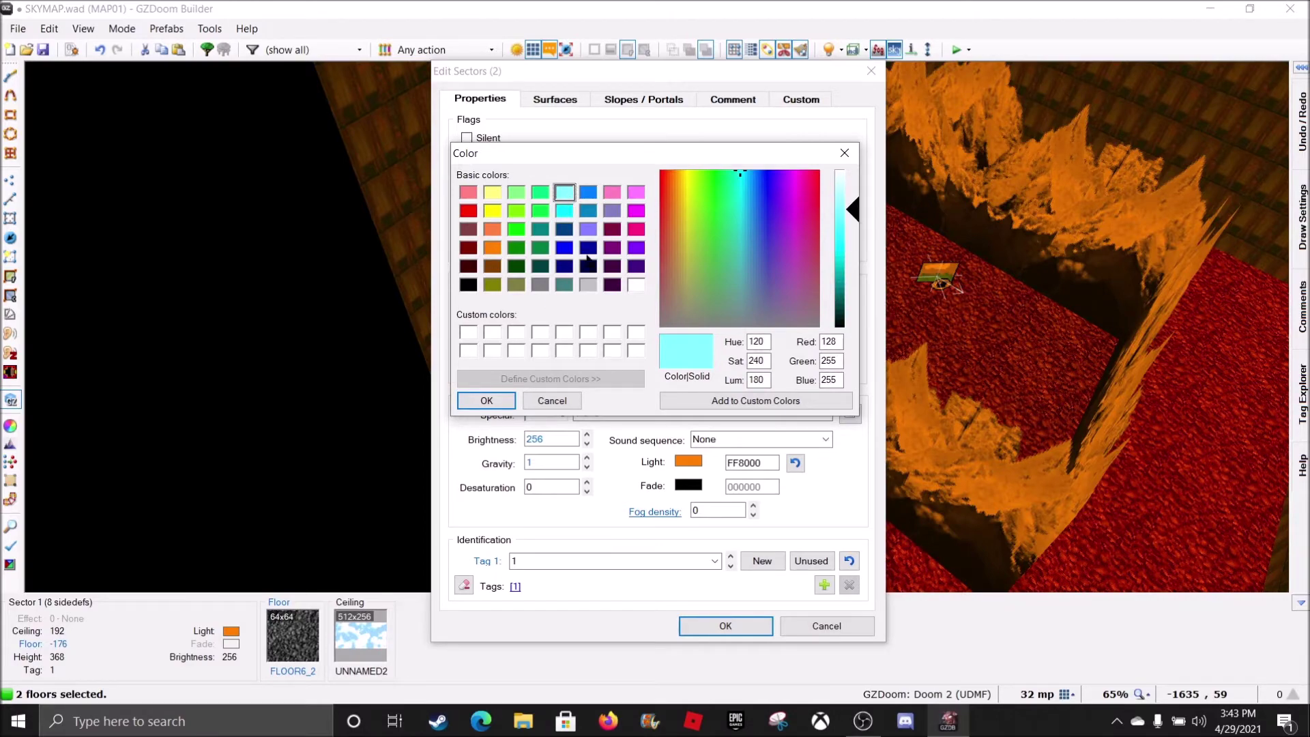
{"action": "left_click", "coordinate": [487, 400]}
{"action": "left_click", "coordinate": [725, 626]}
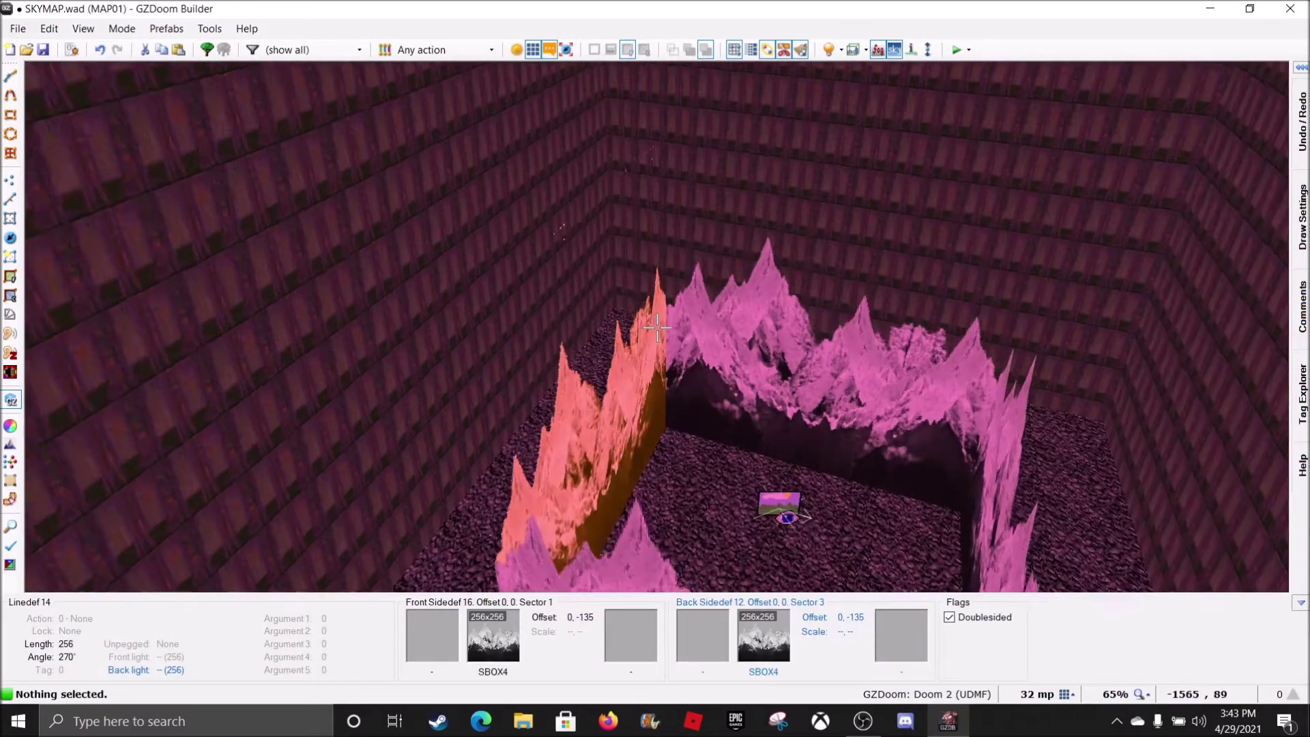
- Reselect both skybox floors, set the sectors' light colour to FF8080 and save the map from the 2D view
{"action": "key", "text": "e"}
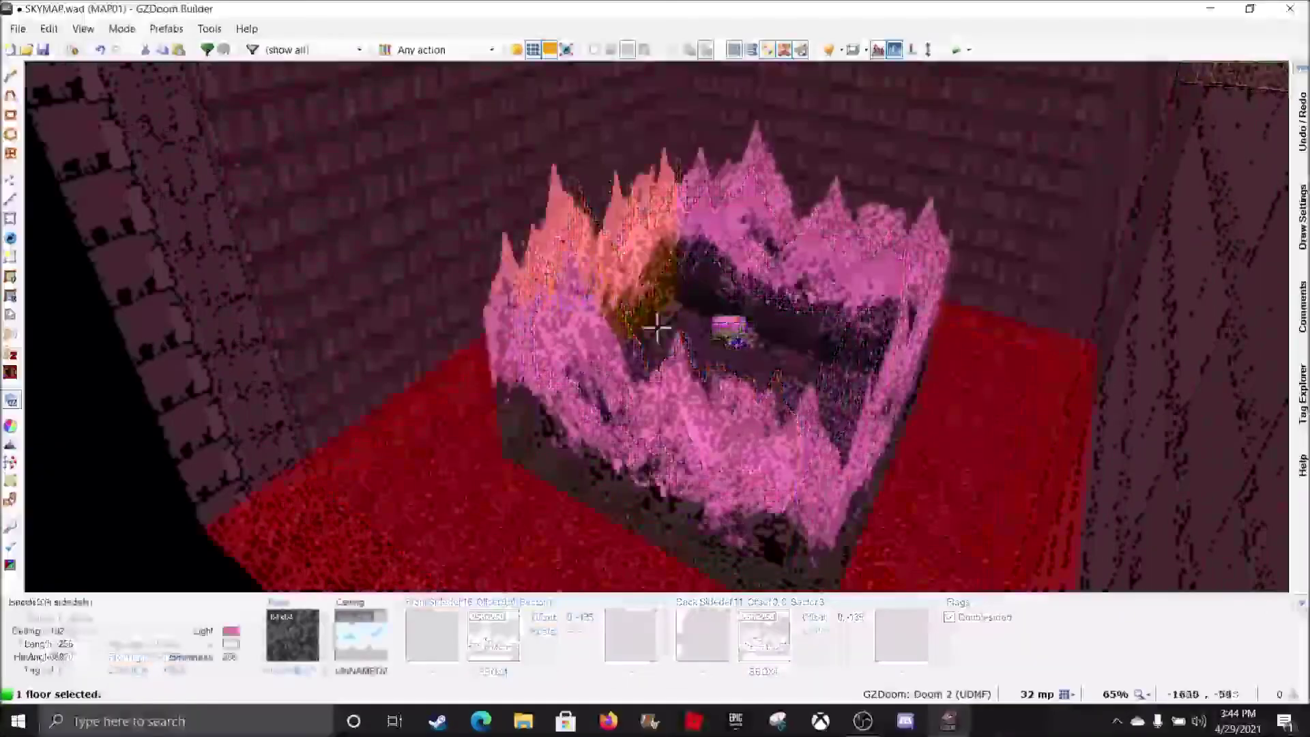
{"action": "left_click", "coordinate": [656, 328]}
{"action": "right_click", "coordinate": [657, 328]}
{"action": "left_click", "coordinate": [689, 462]}
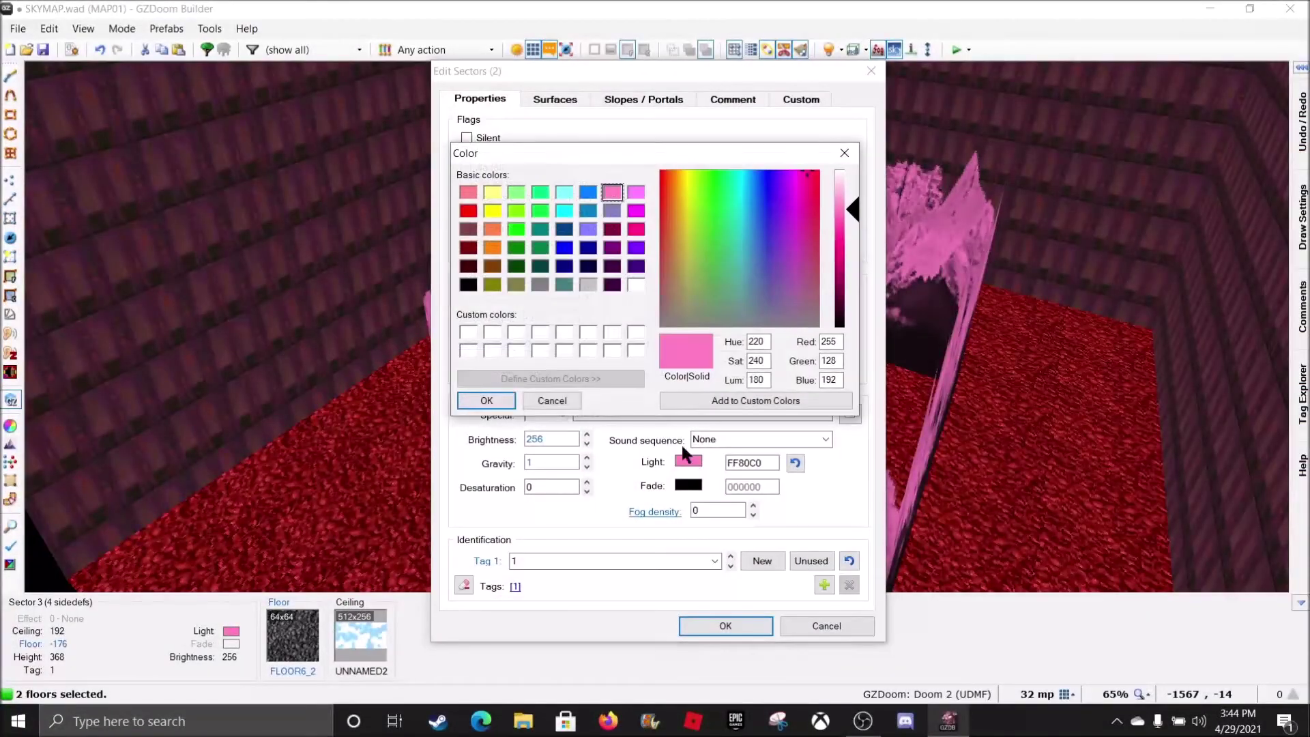
{"action": "left_click", "coordinate": [636, 283]}
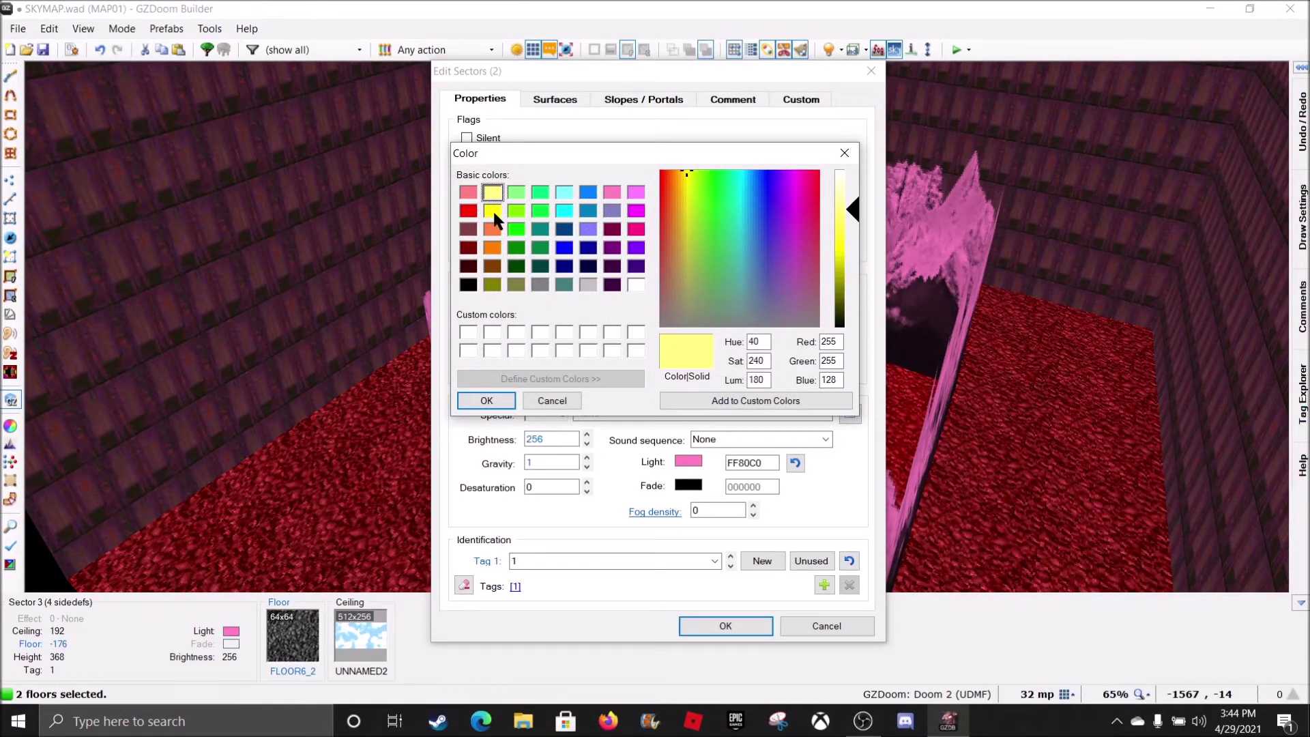
{"action": "left_click", "coordinate": [468, 192]}
{"action": "left_click", "coordinate": [486, 401]}
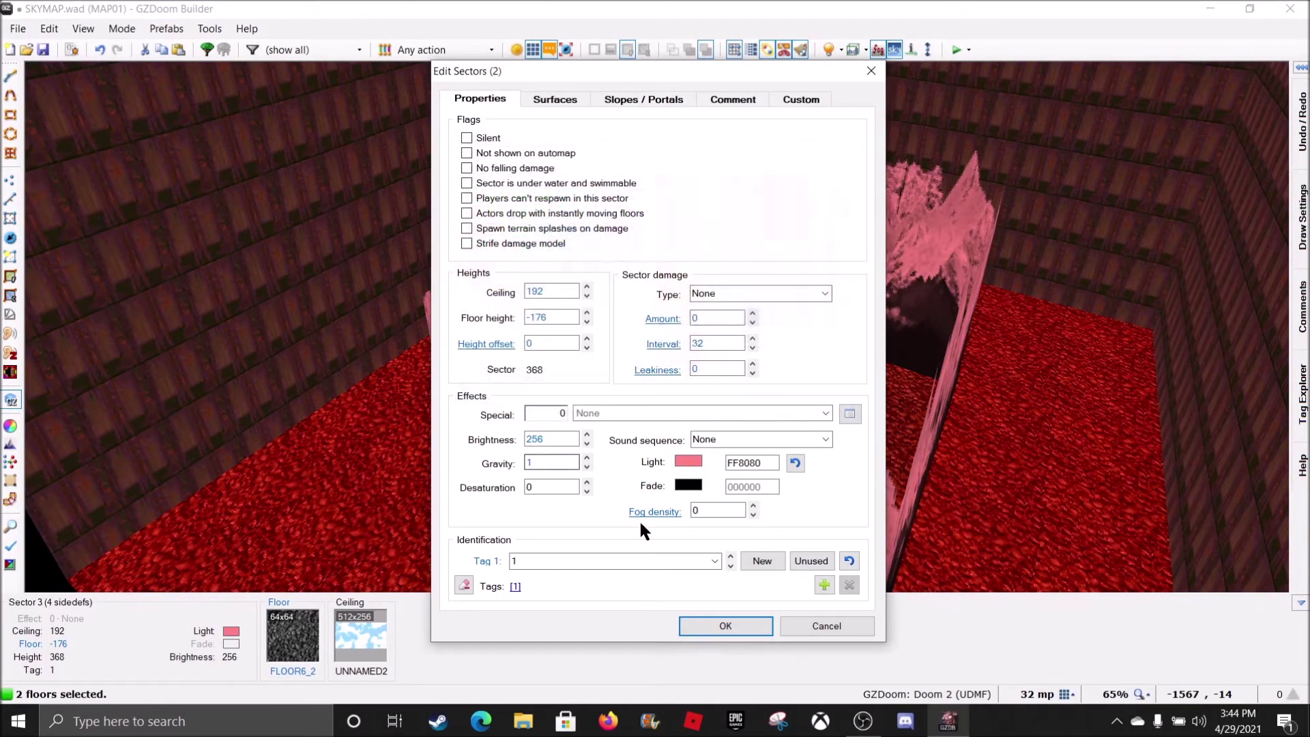
{"action": "left_click", "coordinate": [697, 632]}
{"action": "key", "text": "w"}
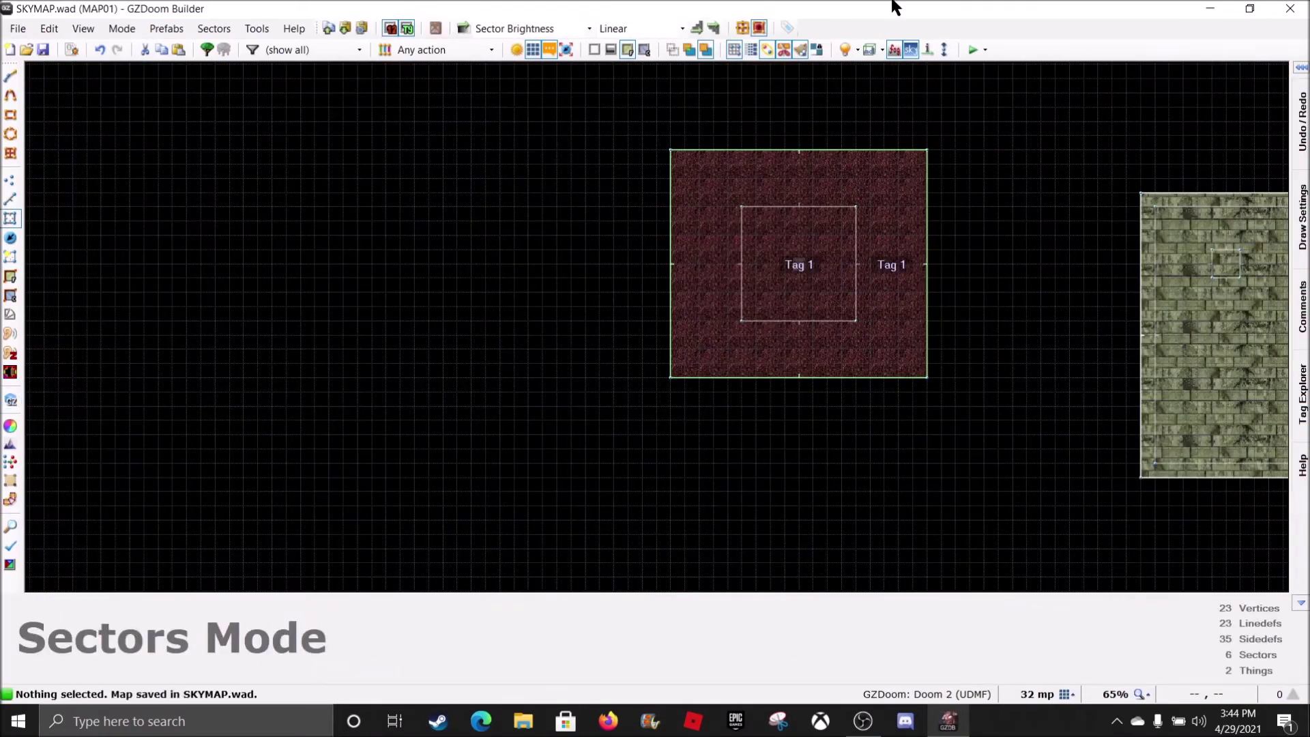
- Playtest the map to check the skybox under the FF8080 sector lighting, and quit back to the editor
{"action": "left_click", "coordinate": [970, 52]}
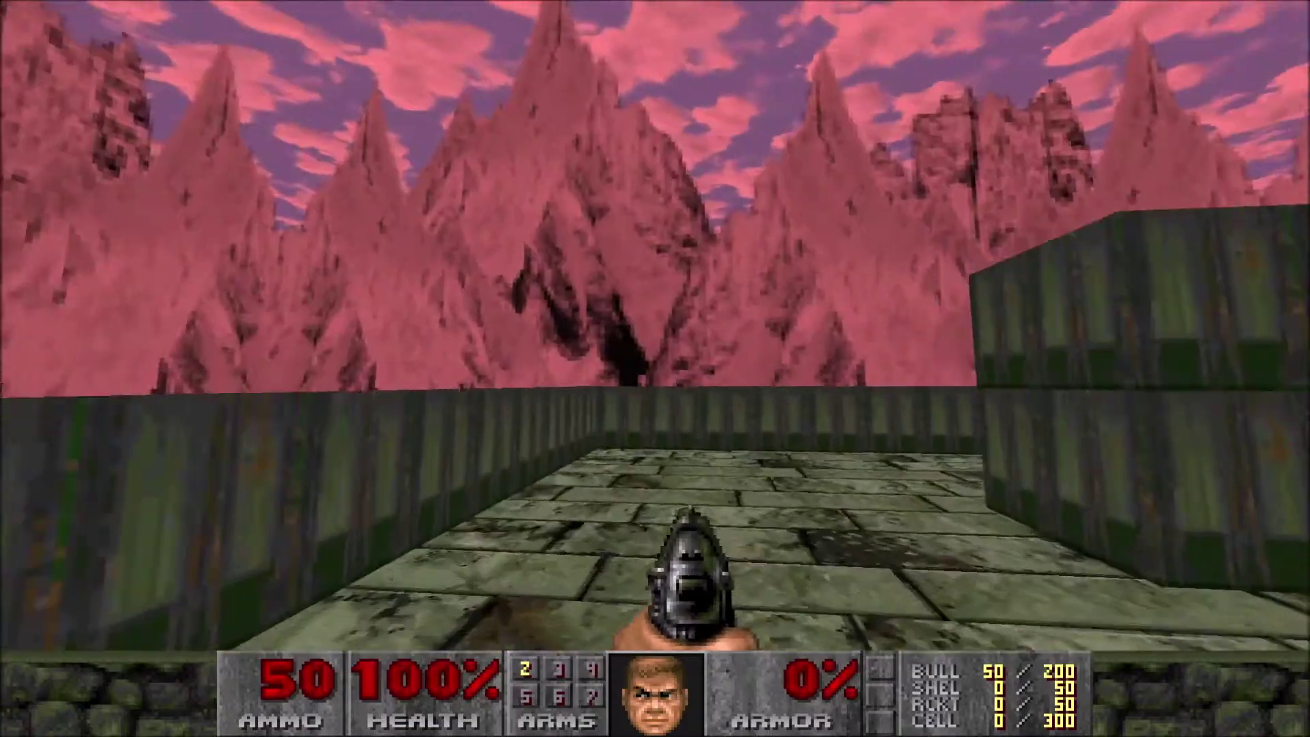
{"action": "key", "text": "Escape"}
{"action": "key", "text": "Up"}
{"action": "key", "text": "Return"}
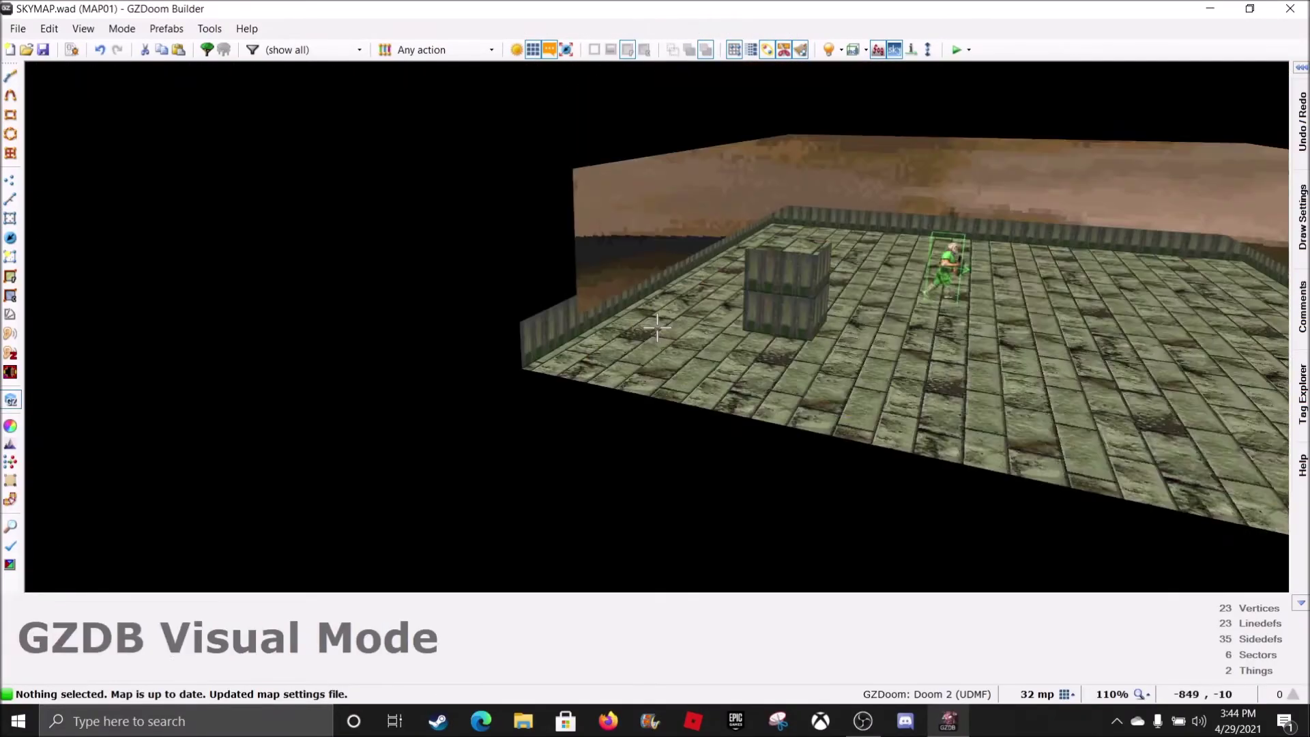
- Fly around the player room in the 3D view to examine its low walls, block, sky surfaces and player start
{"action": "key", "text": "w"}
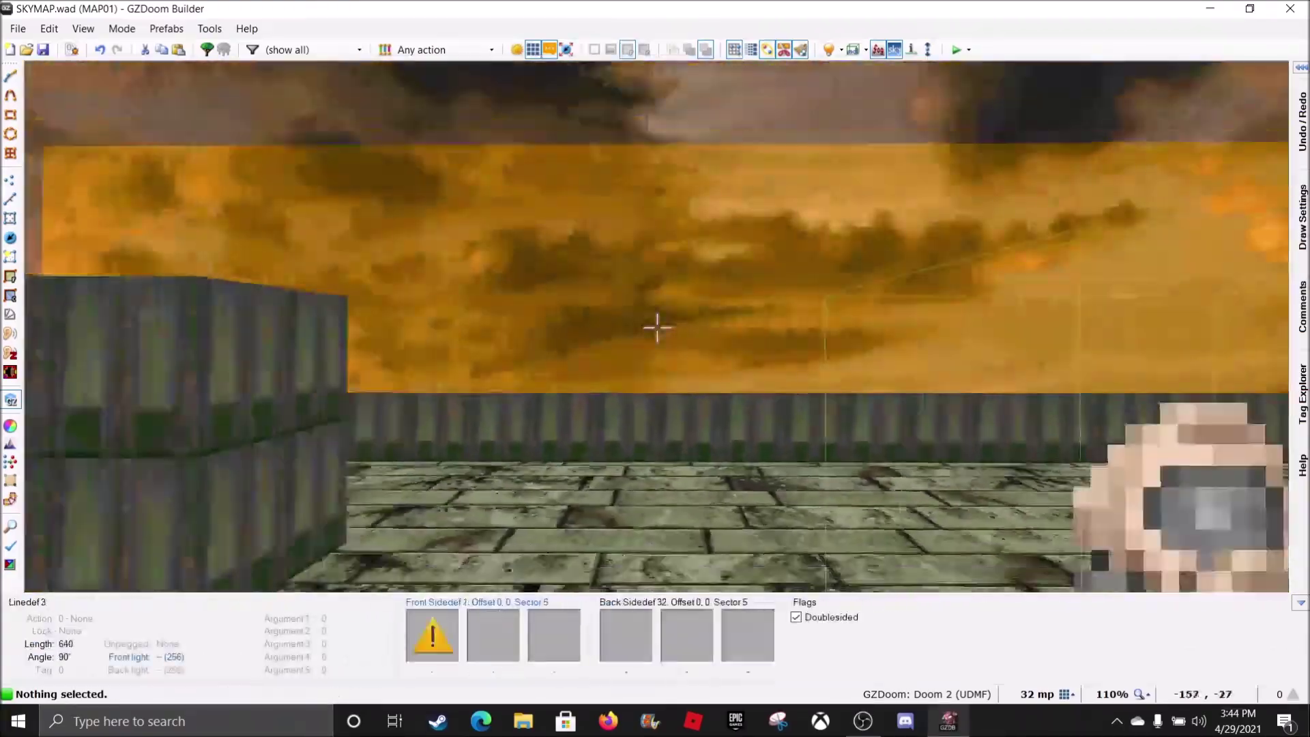
{"action": "key", "text": "d"}
{"action": "key", "text": "e"}
{"action": "key", "text": "d"}
{"action": "key", "text": "s"}
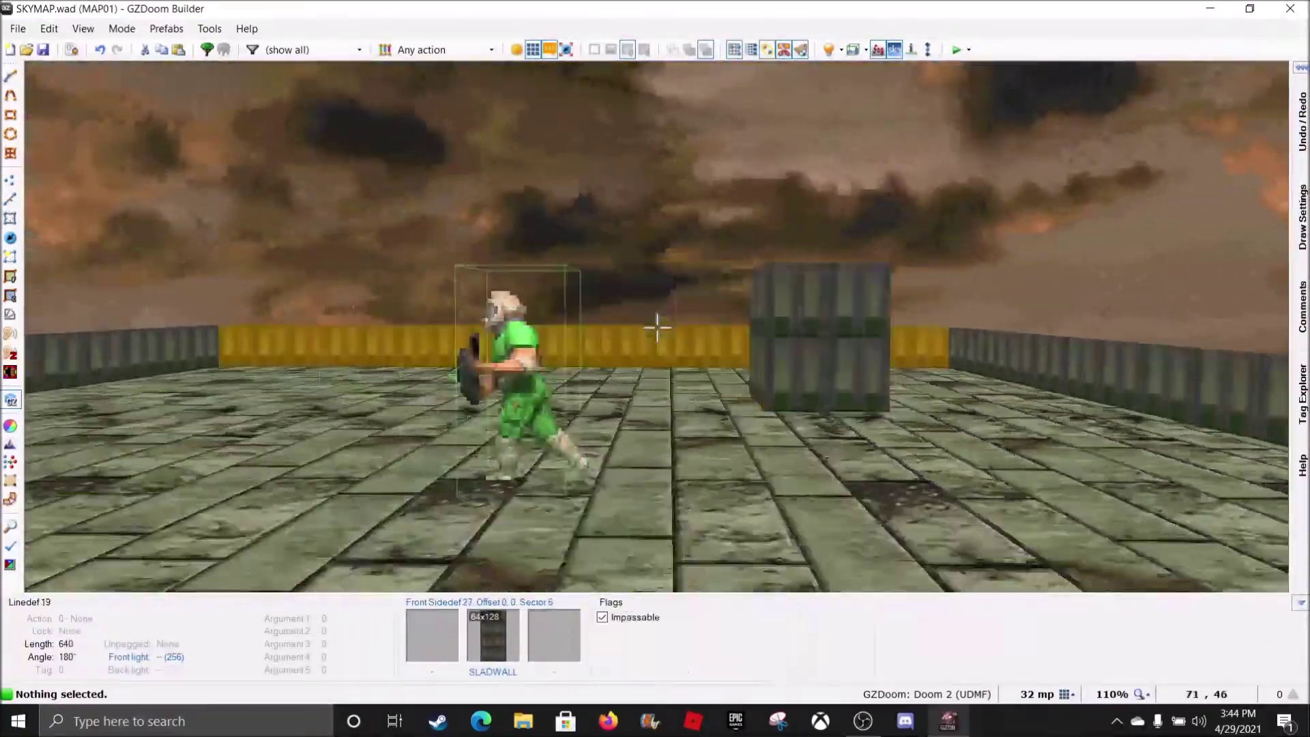
{"action": "key", "text": "s"}
{"action": "key", "text": "e"}
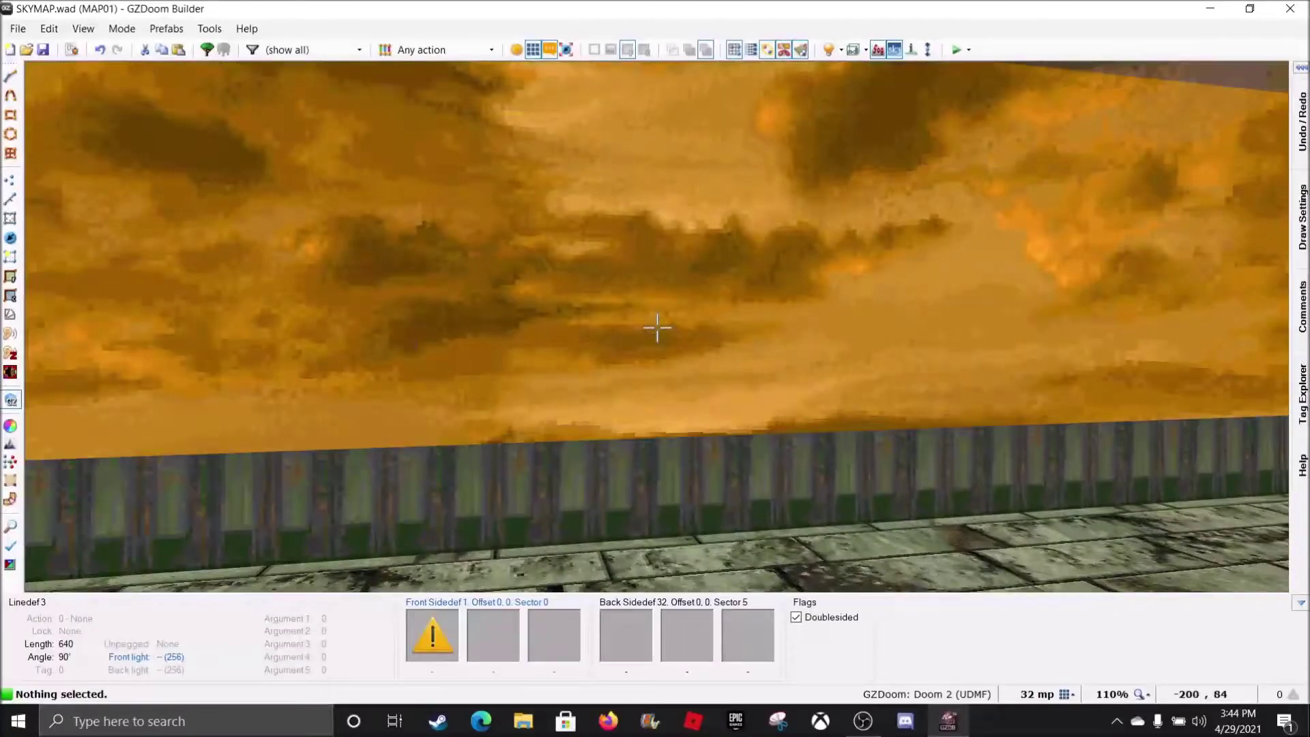
{"action": "key", "text": "d"}
{"action": "key", "text": "s"}
{"action": "key", "text": "e"}
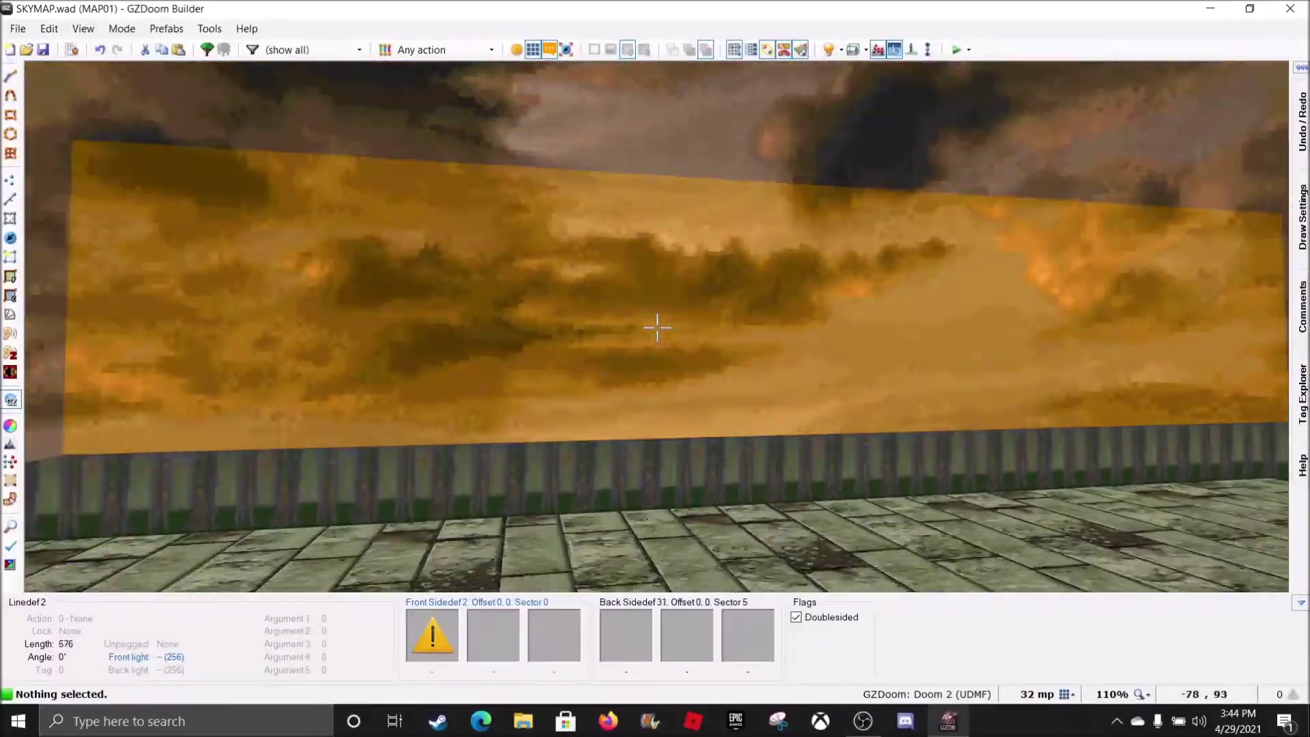
{"action": "key", "text": "w"}
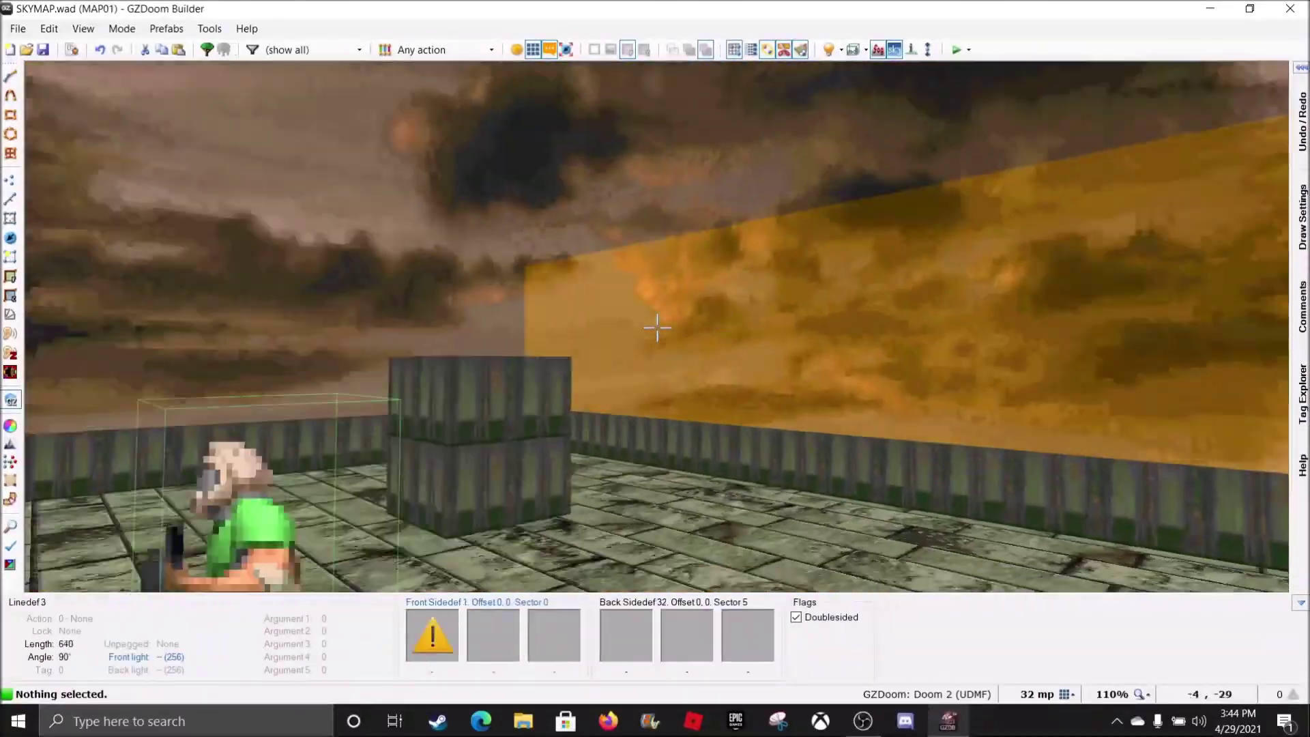
{"action": "key", "text": "s"}
{"action": "key", "text": "d"}
{"action": "key", "text": "e"}
{"action": "key", "text": "d"}
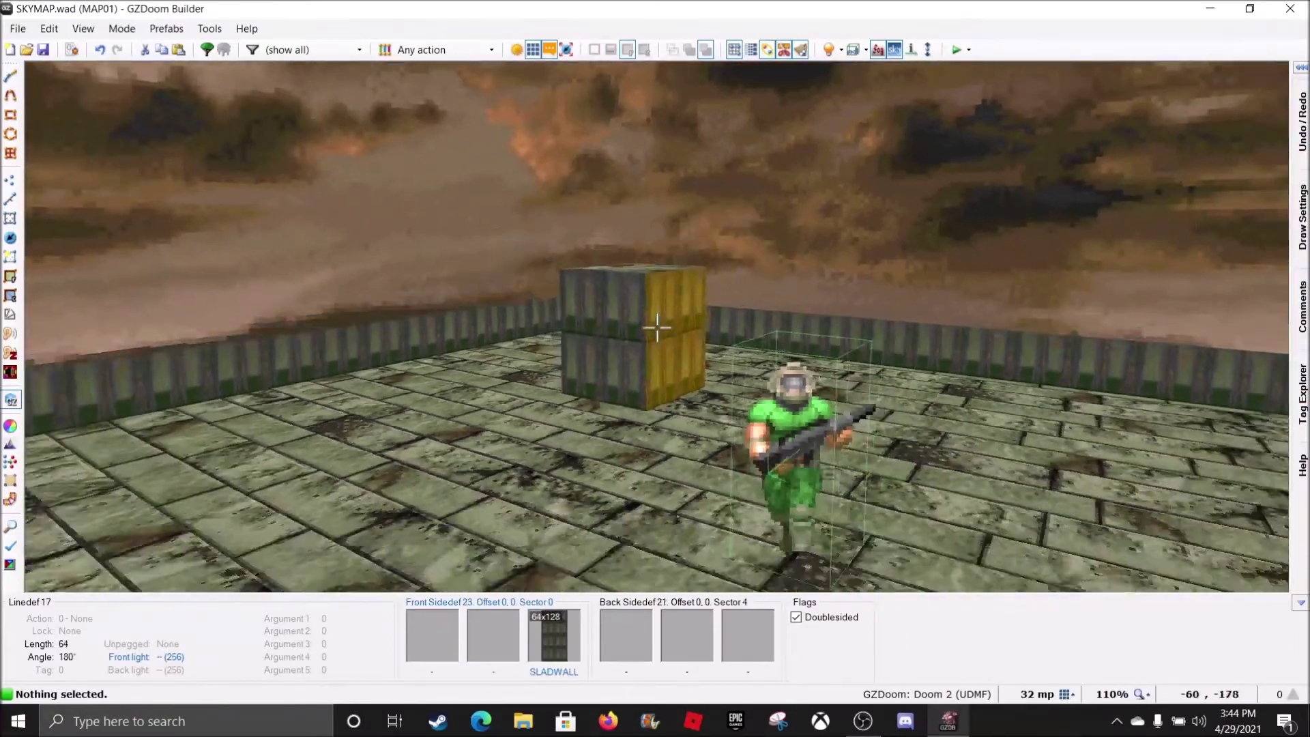
{"action": "key", "text": "w"}
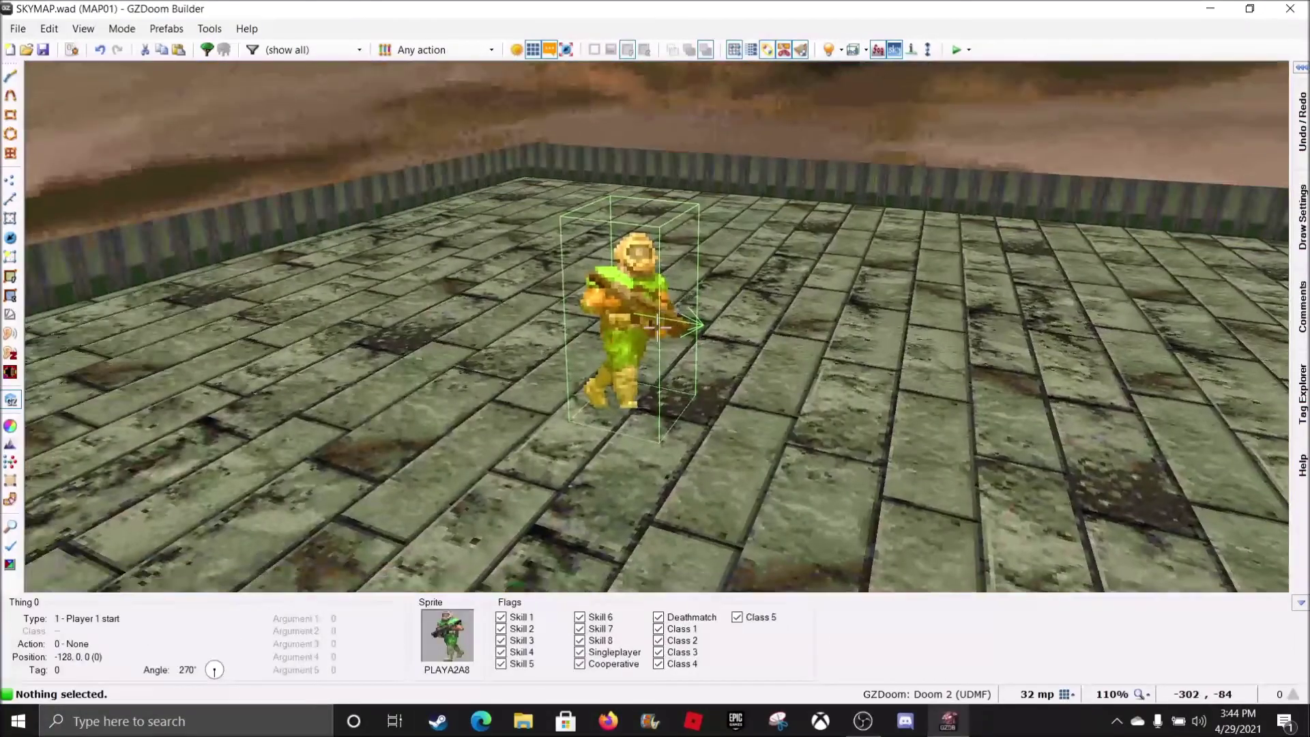